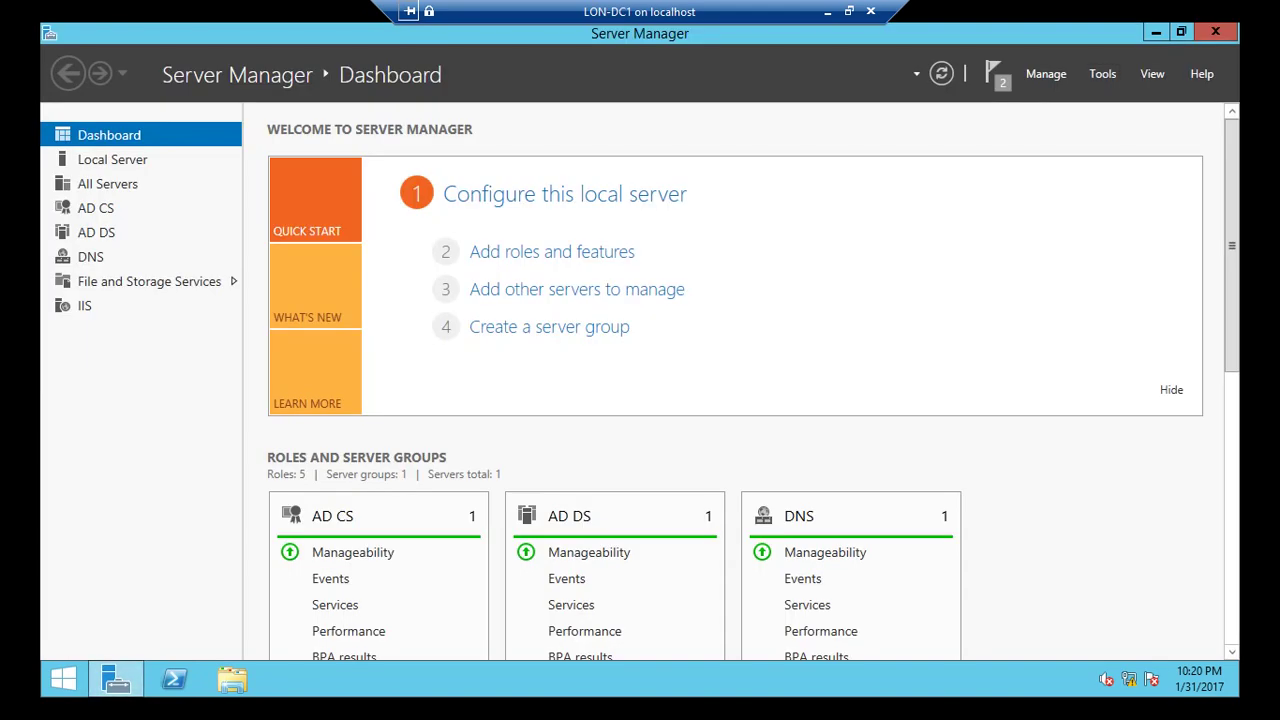
Select the BranchCache for Network Files role service under File and iSCSI Services for LON-DC1.
left_click(551, 252)
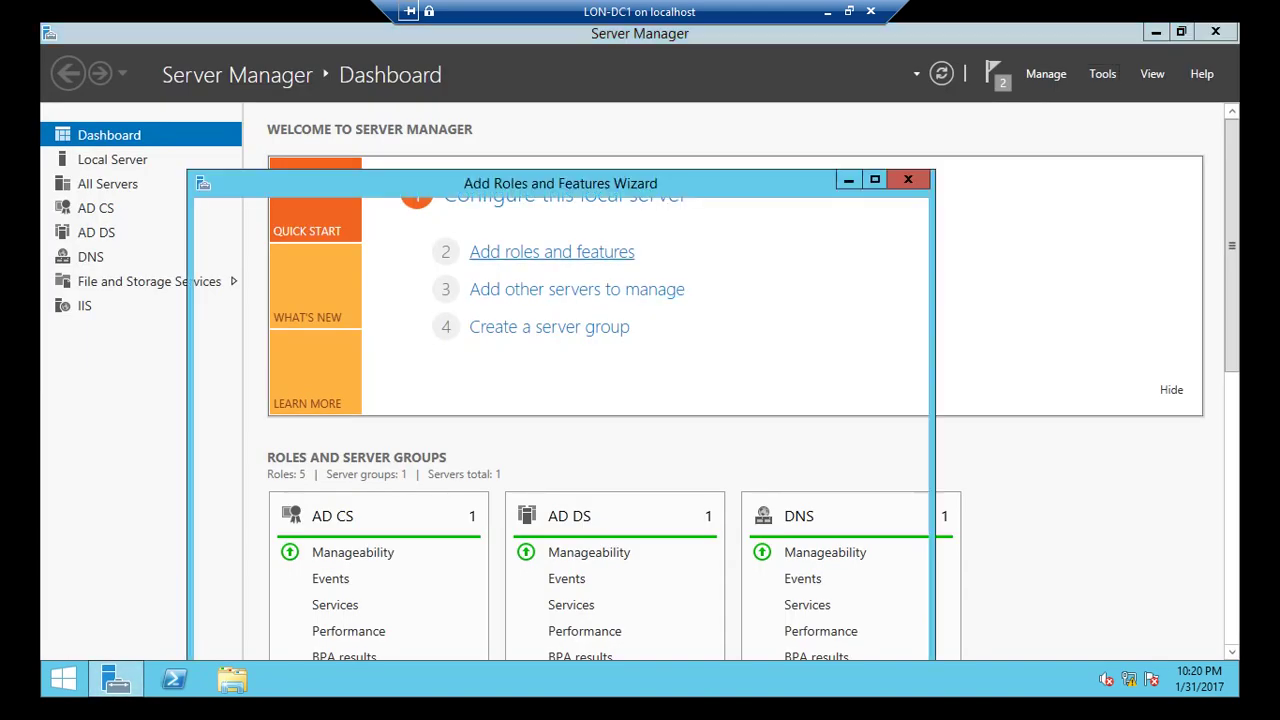
left_click_drag(523, 187, 563, 89)
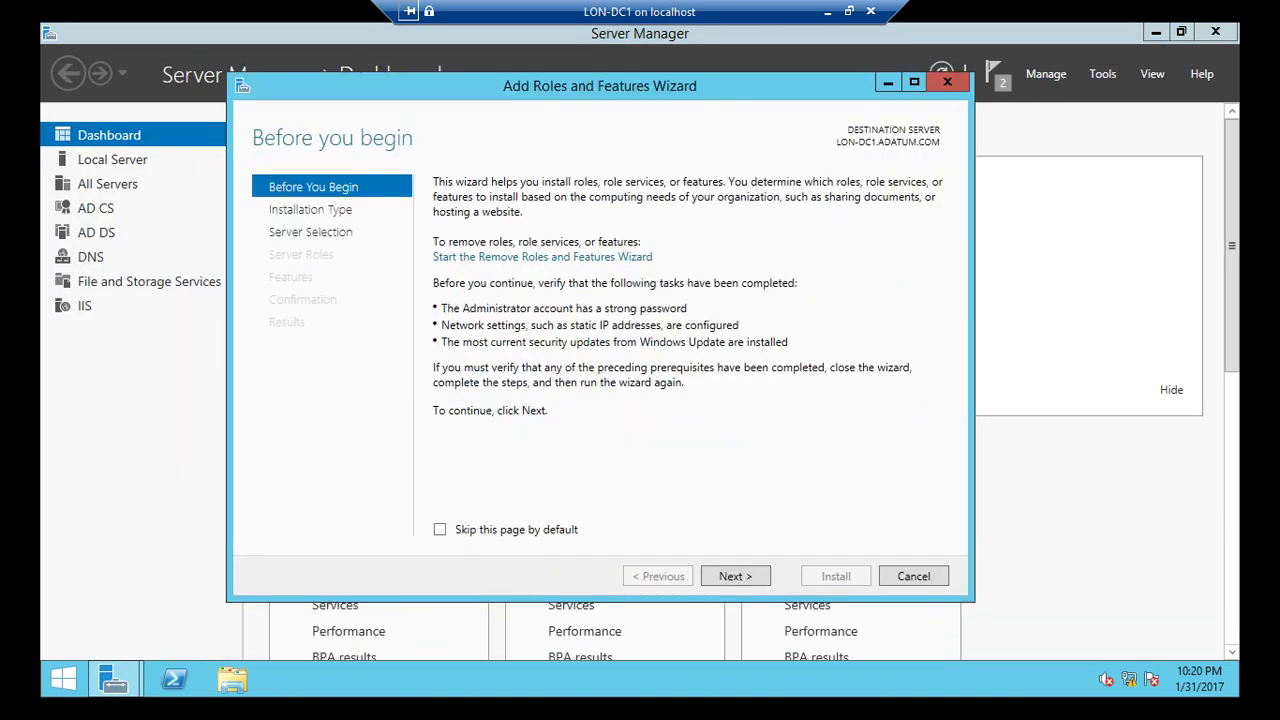
key("Return")
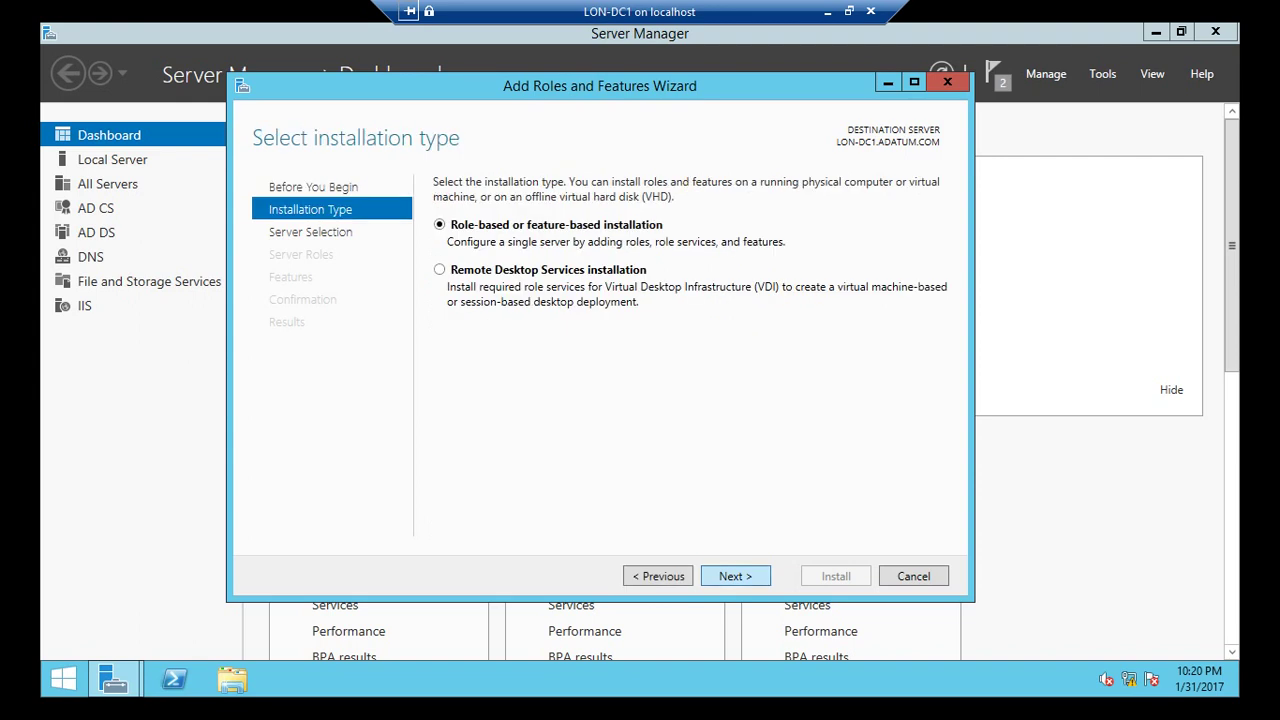
key("Return")
key("Return")
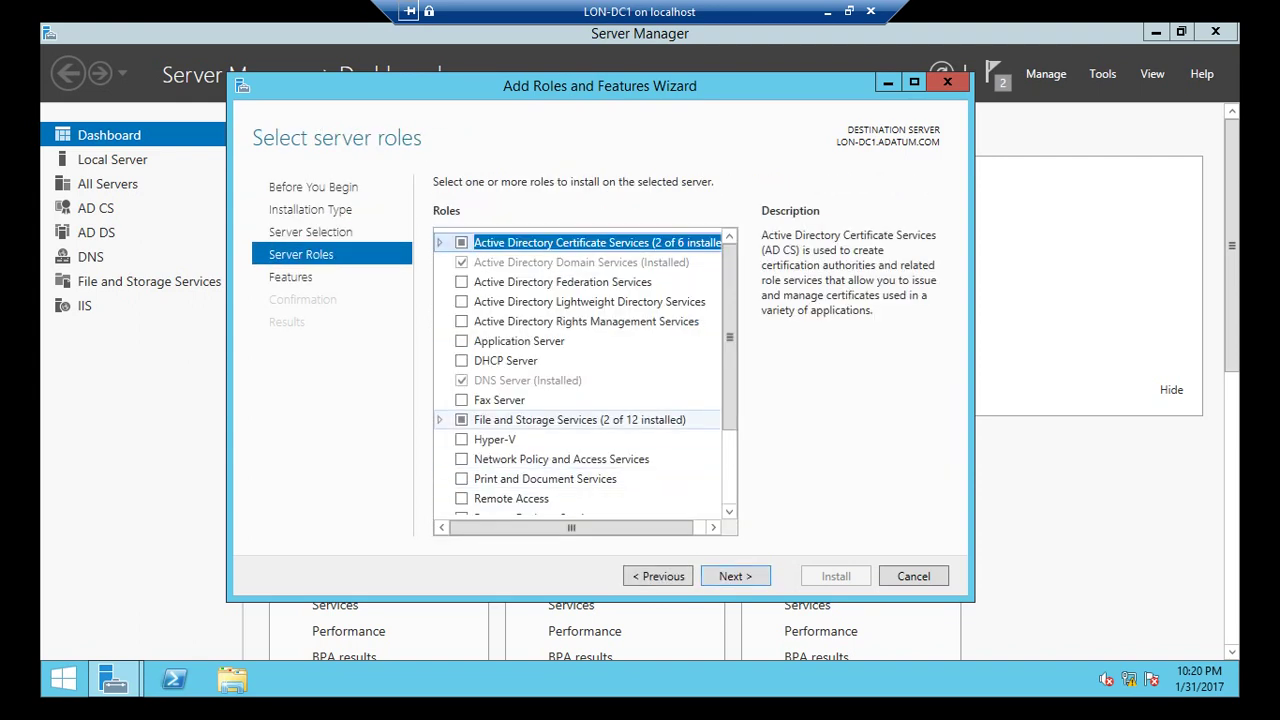
left_click(439, 420)
left_click(580, 439)
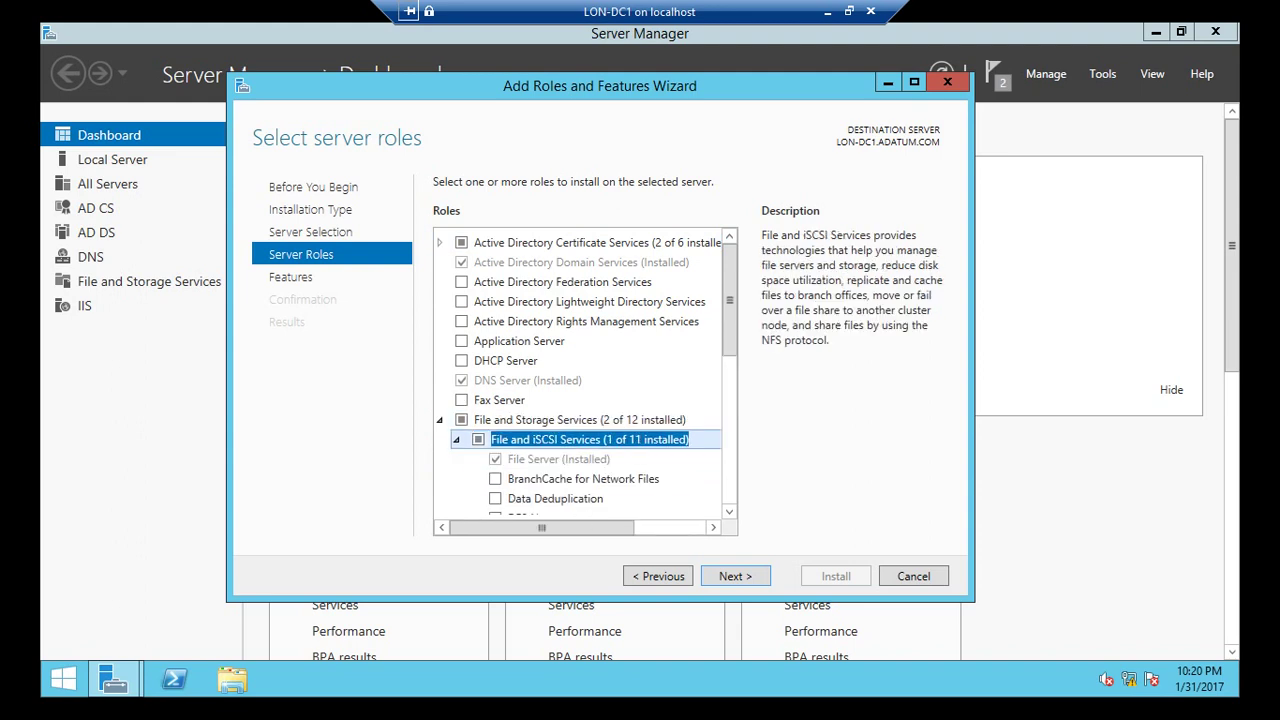
left_click(495, 479)
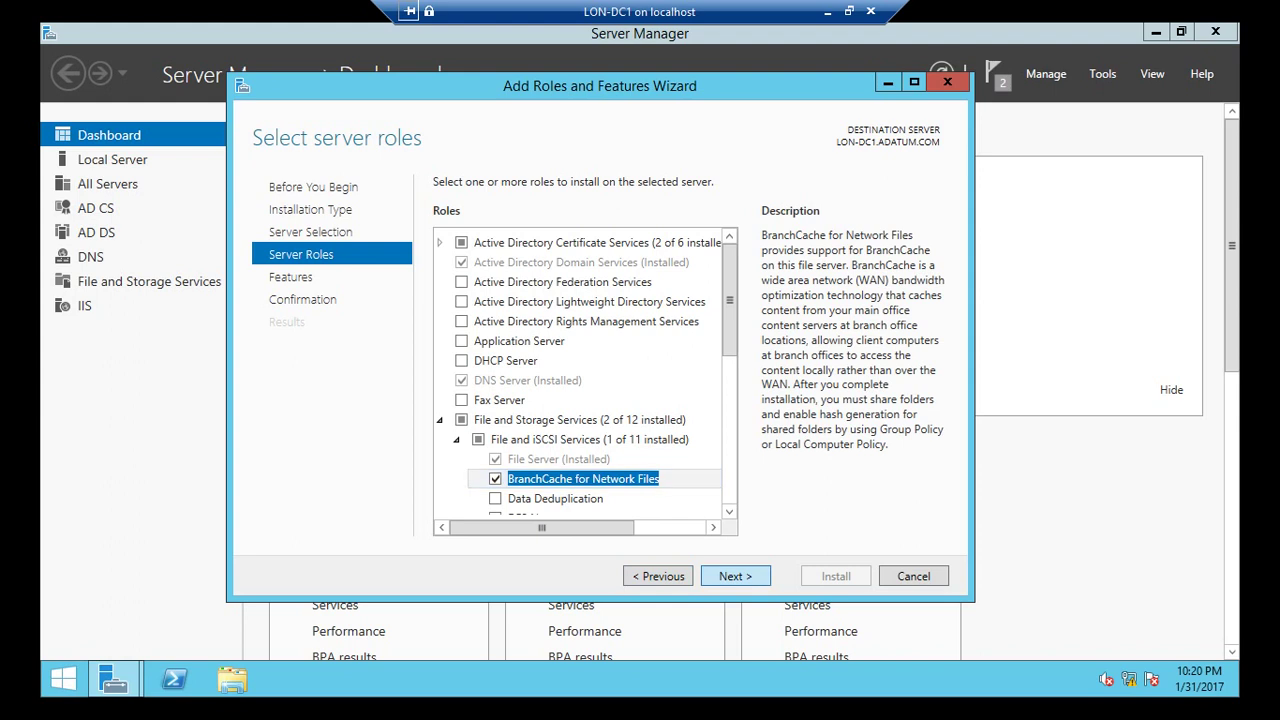
Allow automatic restarts if required and start the BranchCache installation.
left_click(735, 576)
left_click(735, 576)
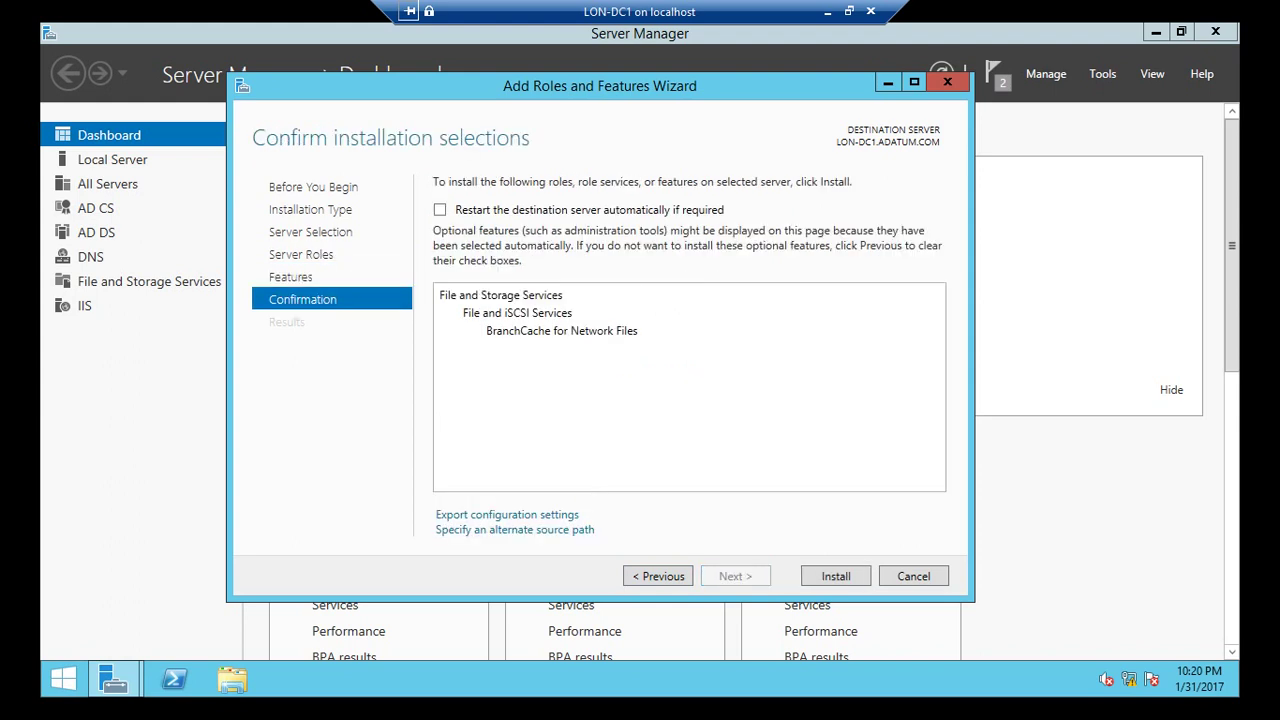
left_click(440, 209)
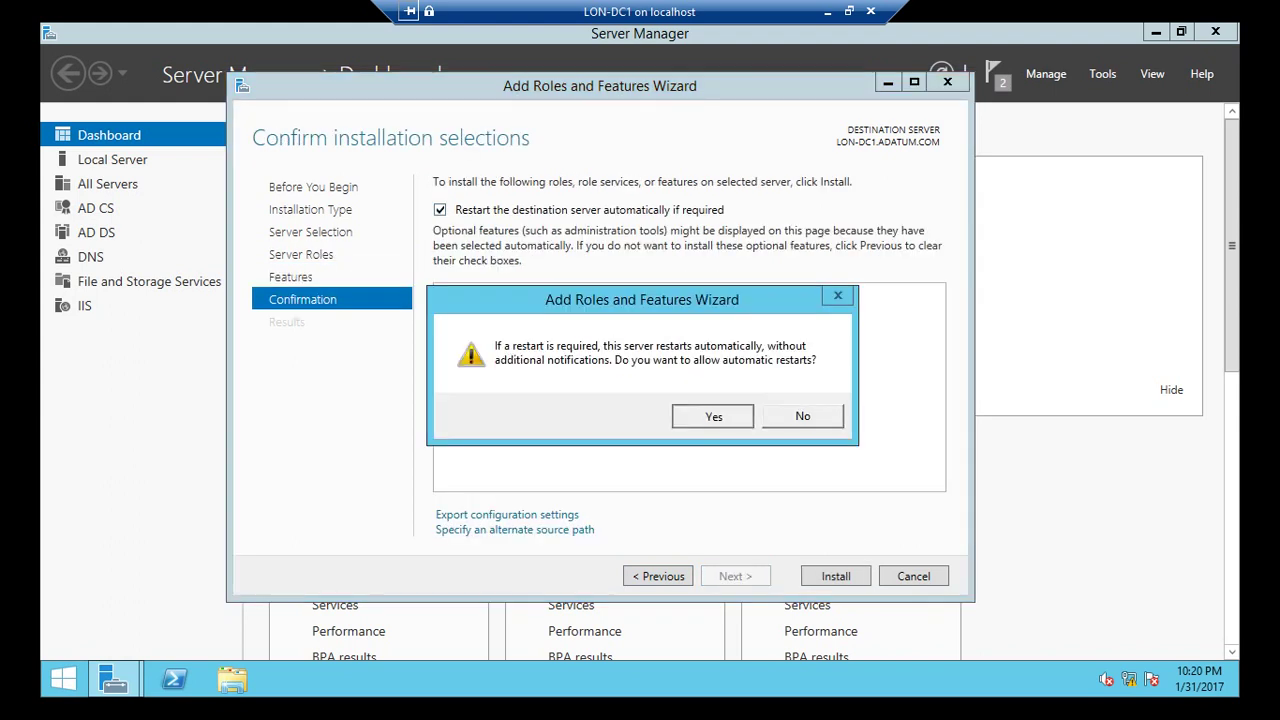
left_click(712, 416)
left_click(836, 576)
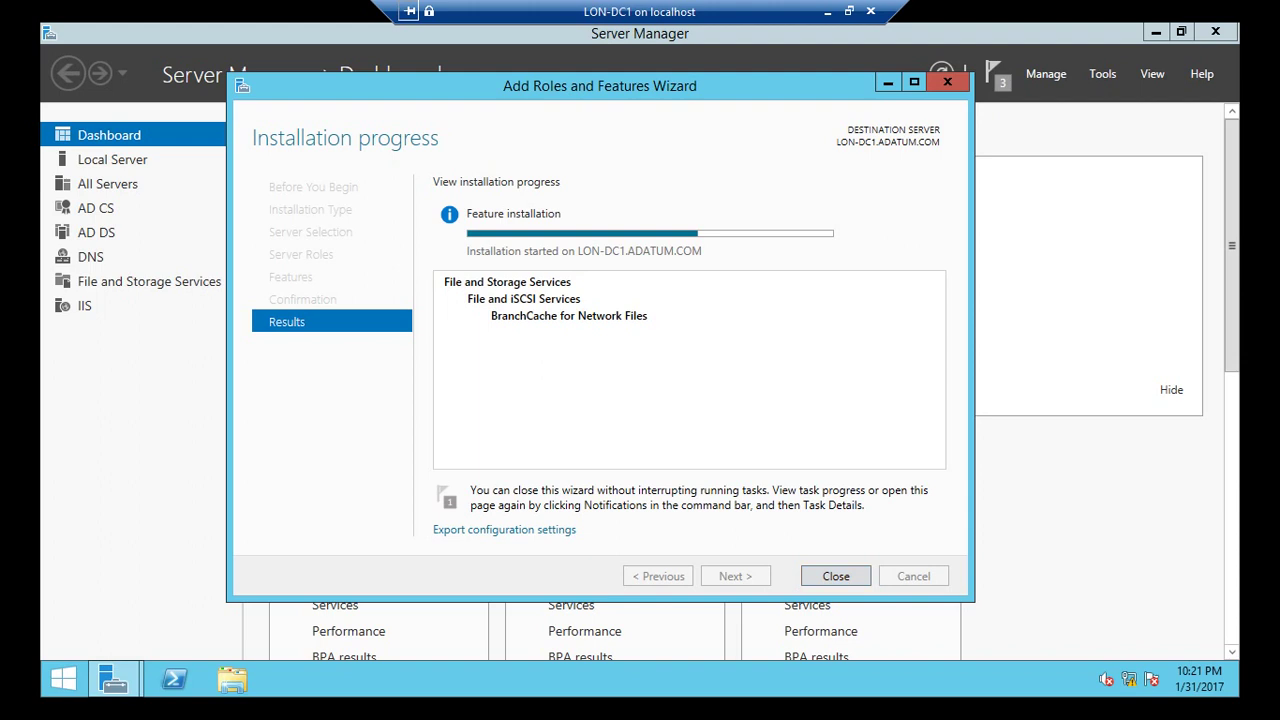
Connect to LON-SVR2 and sign in with the domain administrator password.
left_click(827, 11)
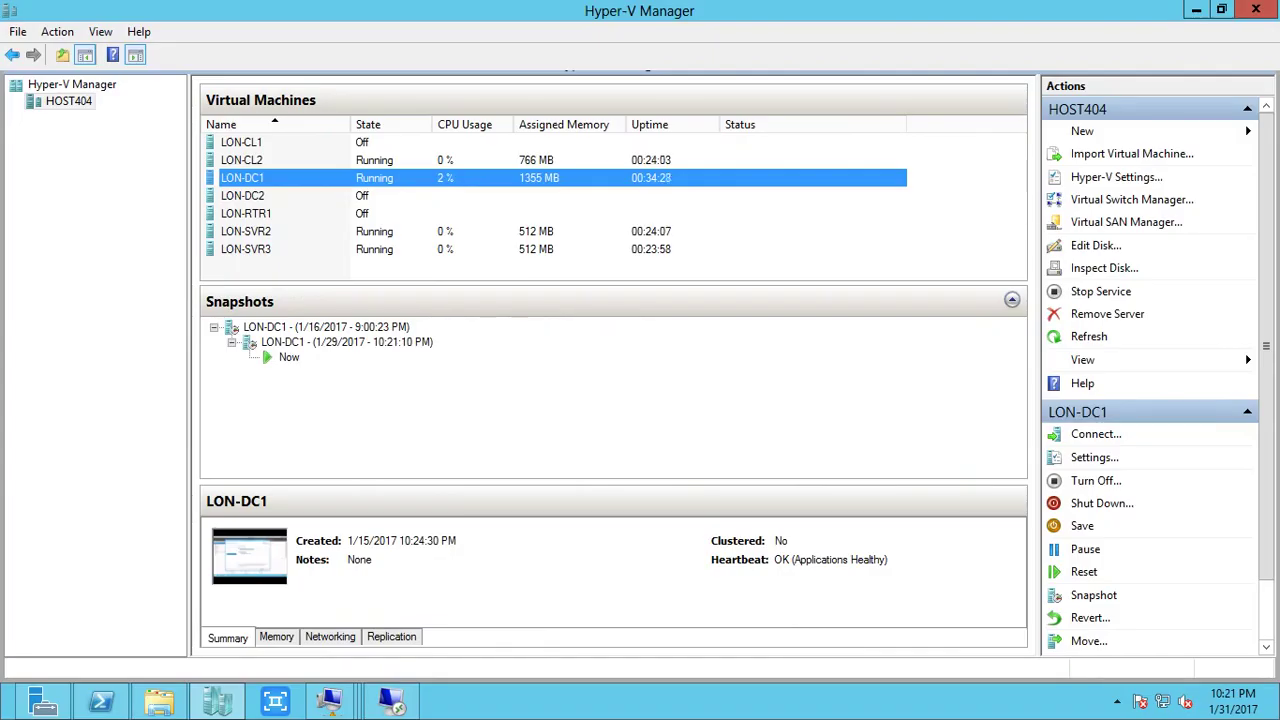
right_click(370, 231)
left_click(420, 243)
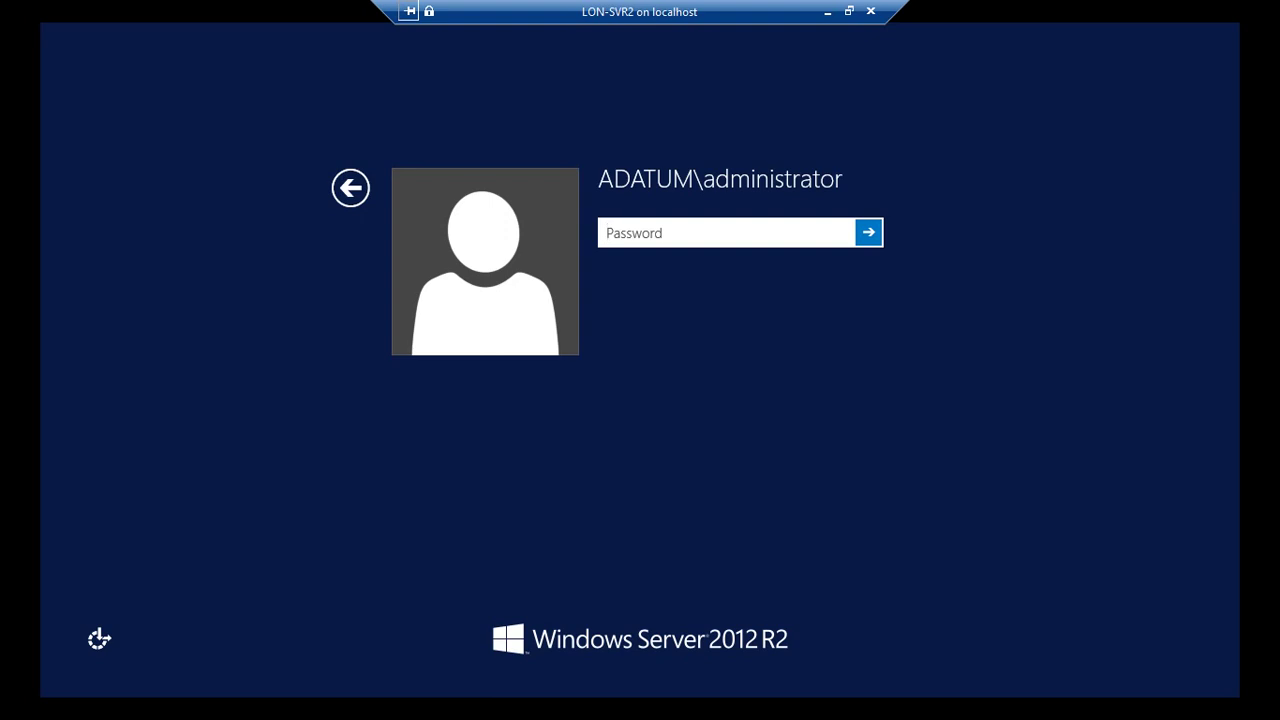
type("Pa$$w0rd")
key("Return")
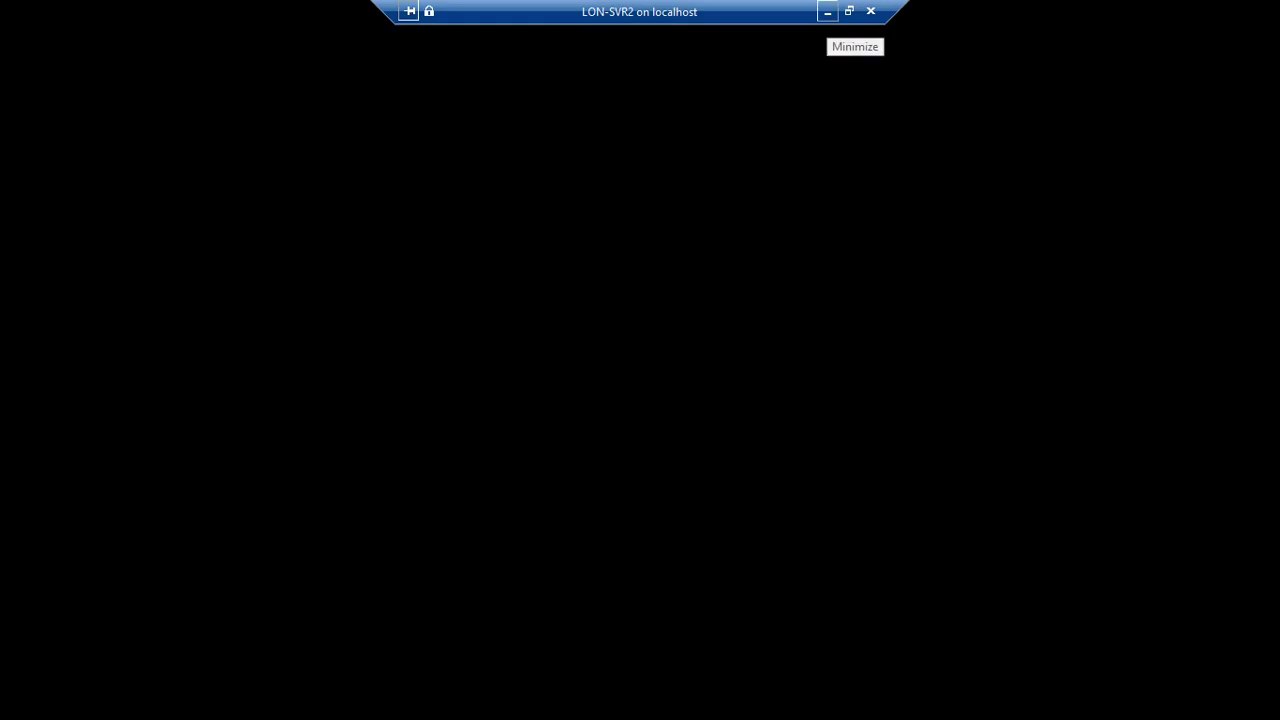
Minimize LON-SVR2 and reconnect to the LON-DC1 virtual machine.
left_click(827, 12)
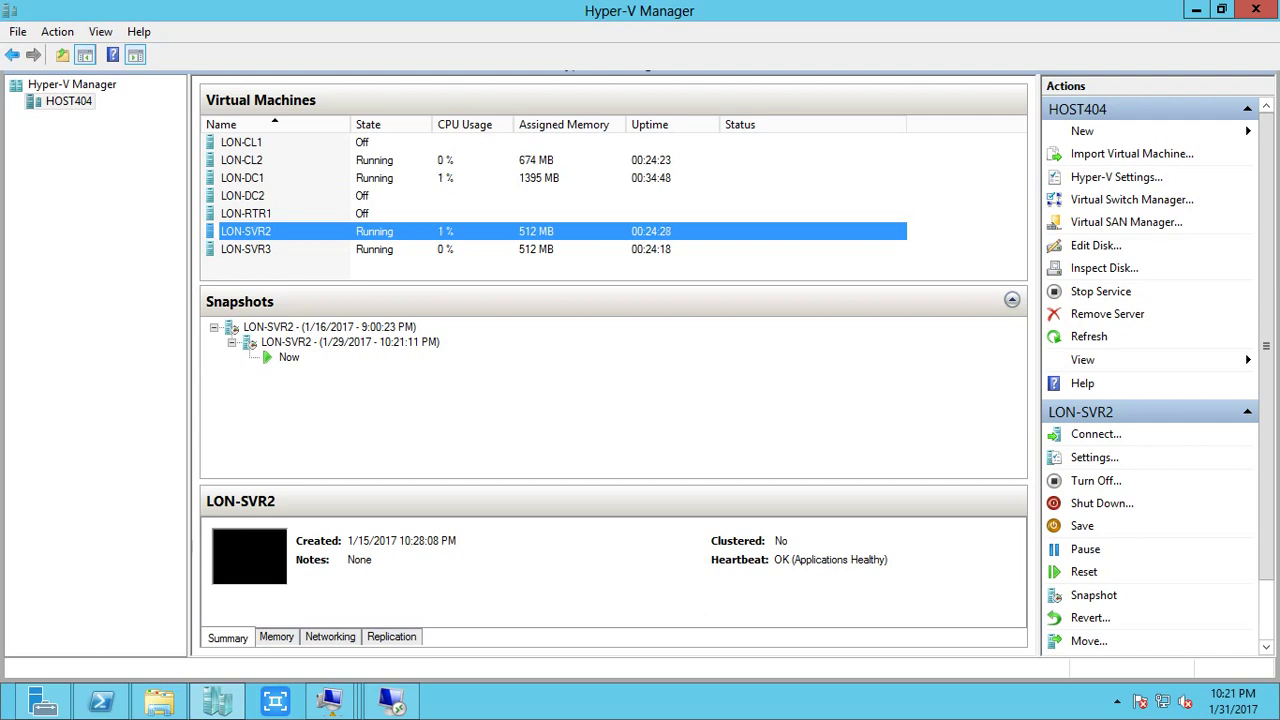
right_click(337, 177)
left_click(385, 189)
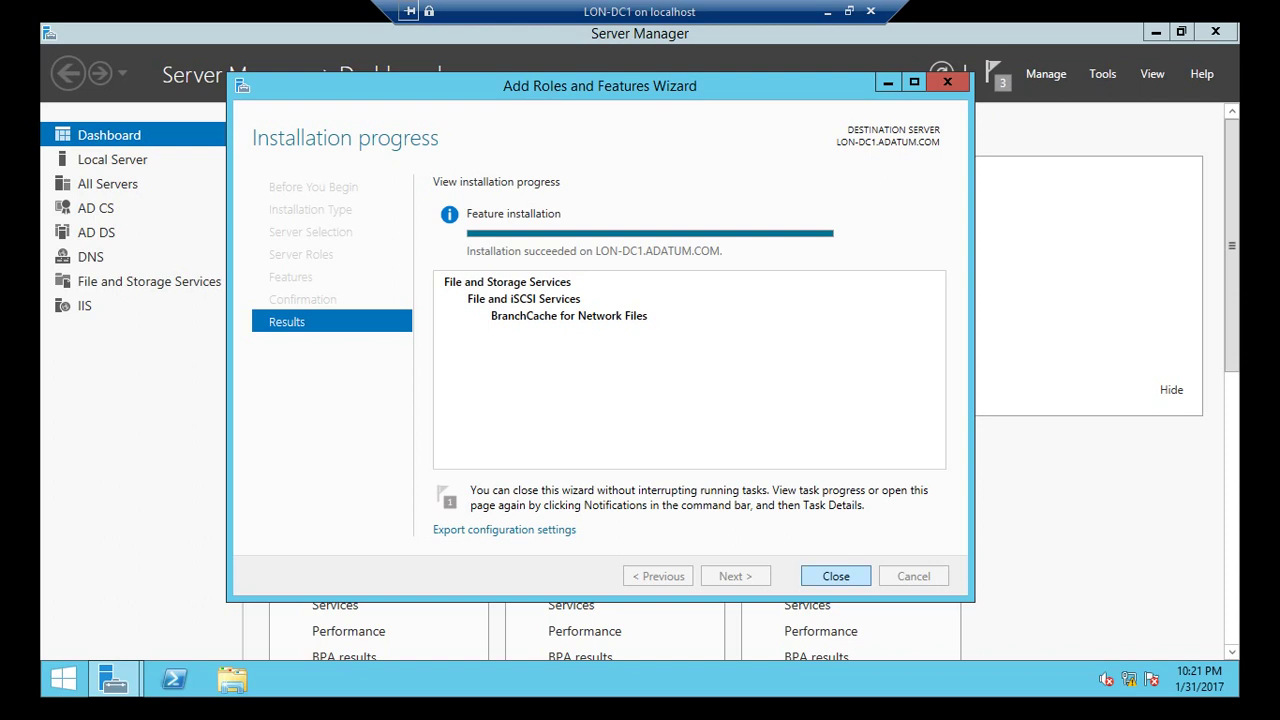
Close the completed installation wizard and launch gpedit.msc from the Run dialog.
left_click(836, 576)
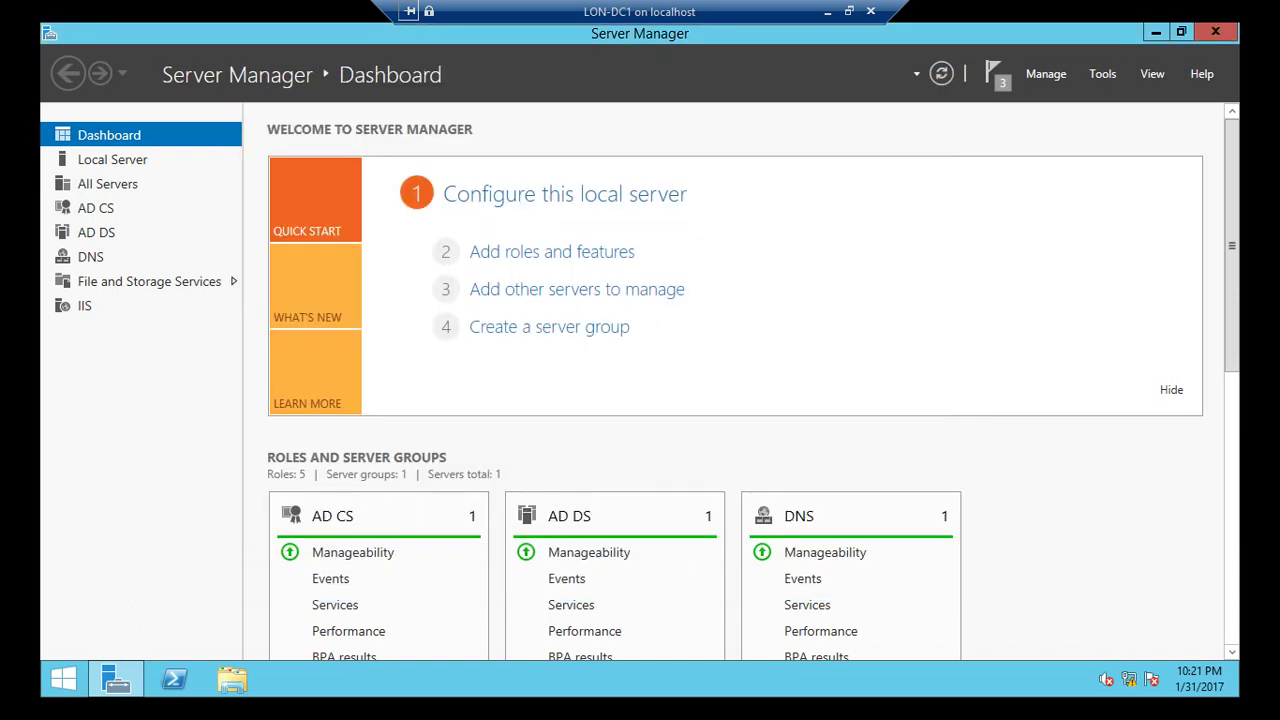
key("super+d")
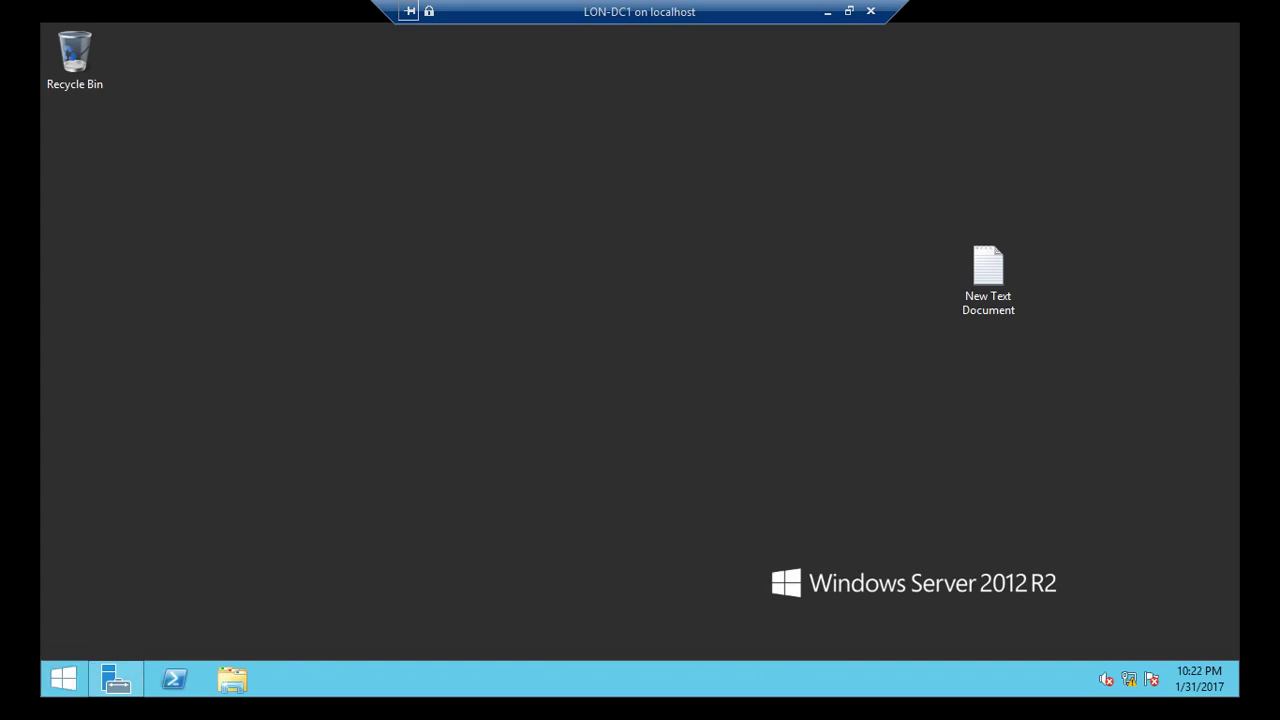
key("super+x")
key("r")
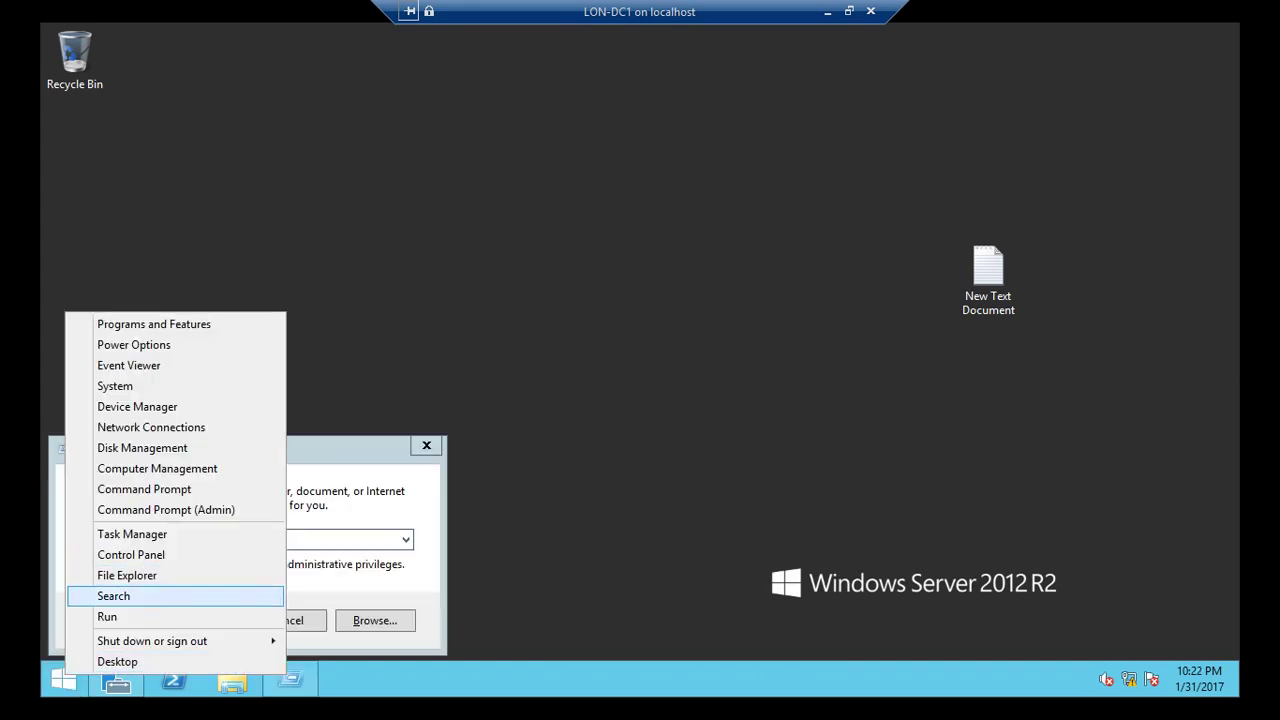
key("Down")
key("Return")
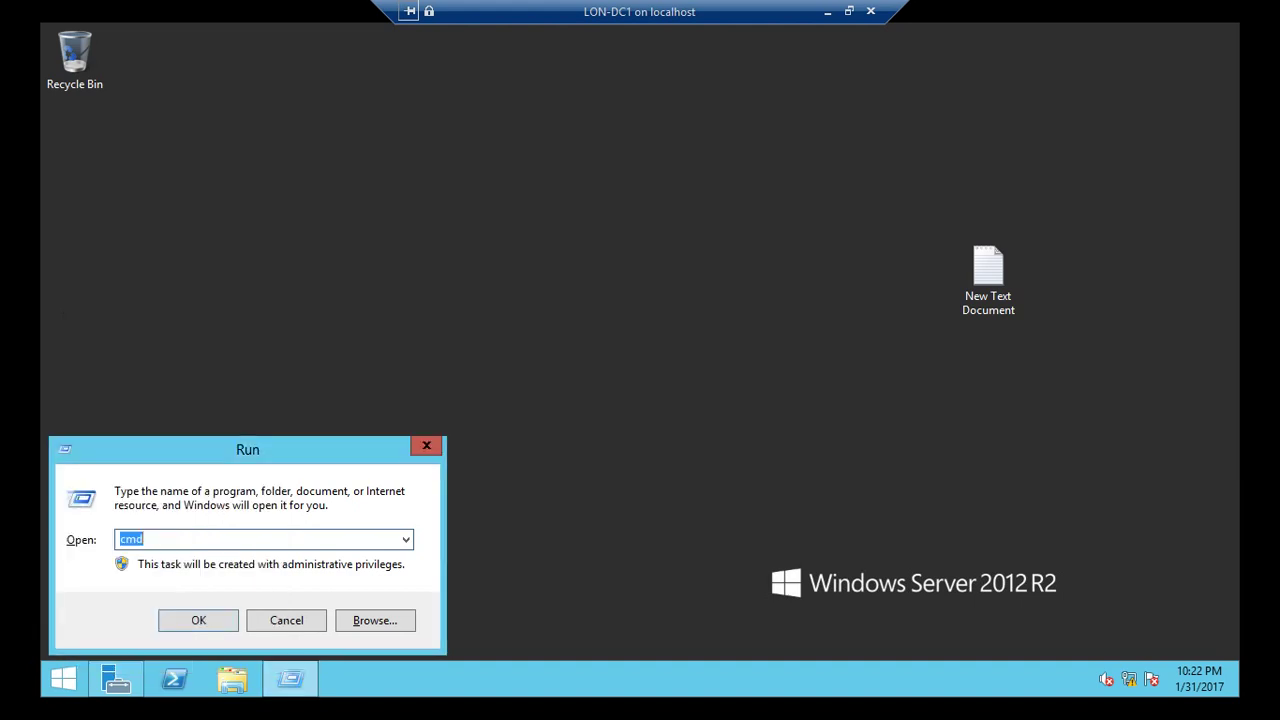
type("gpedit.msc")
key("Return")
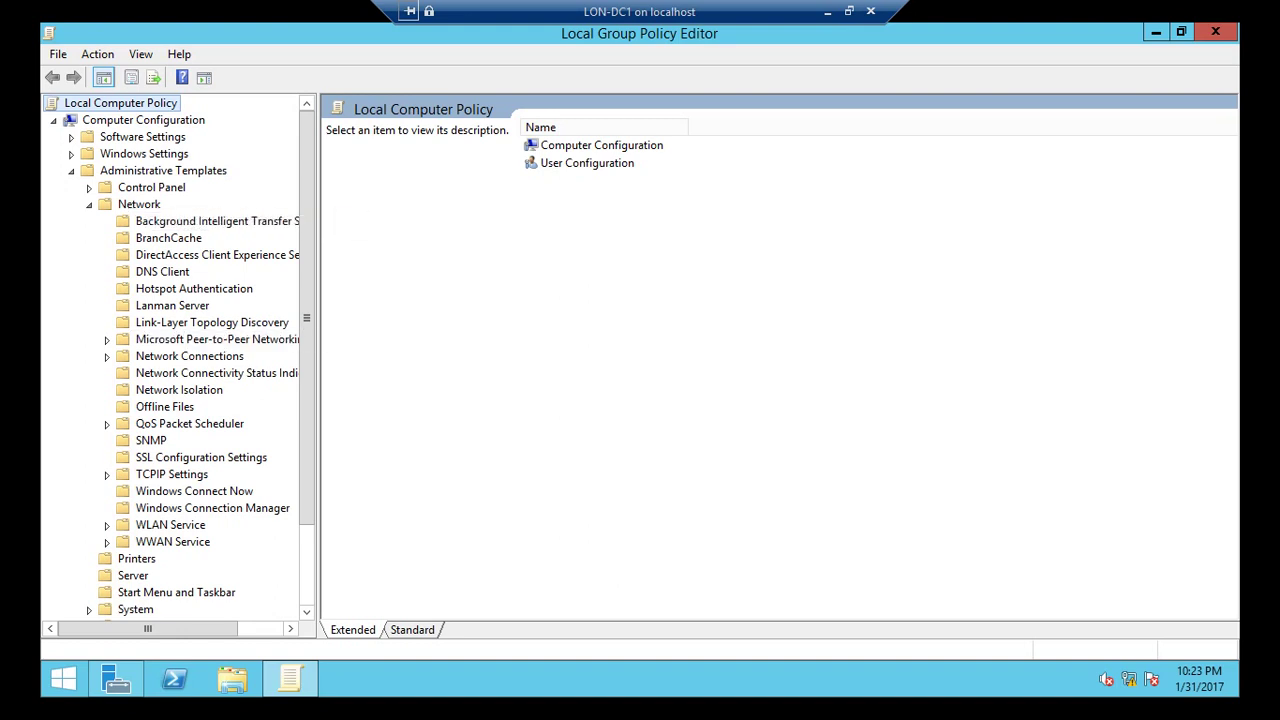
Open the Hash Publication for BranchCache policy under Network > Lanman Server.
left_click(168, 238)
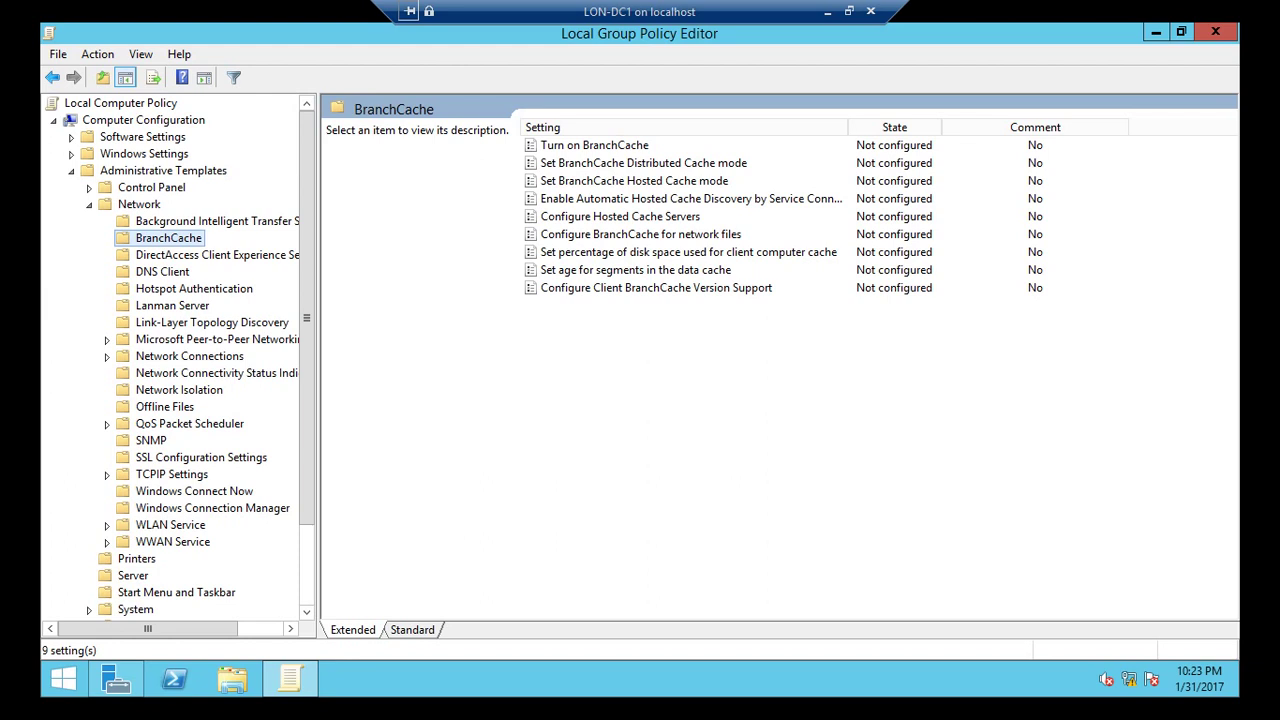
left_click(172, 305)
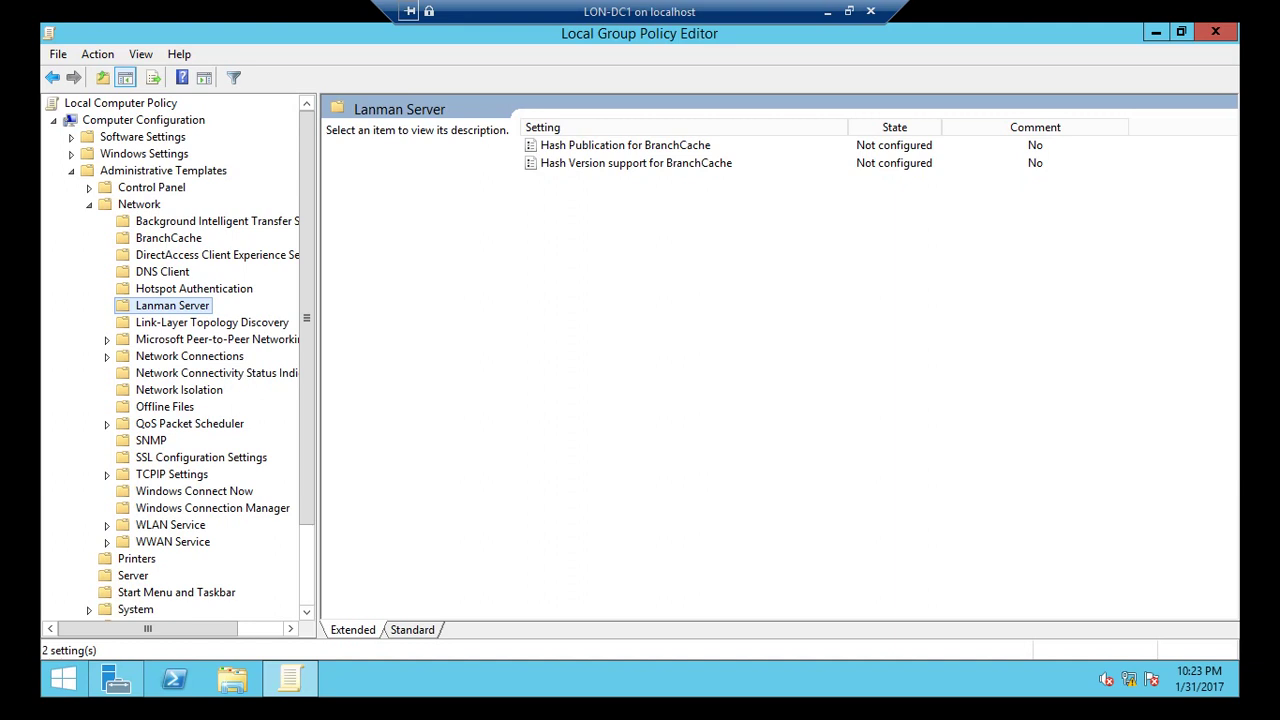
left_click(625, 145)
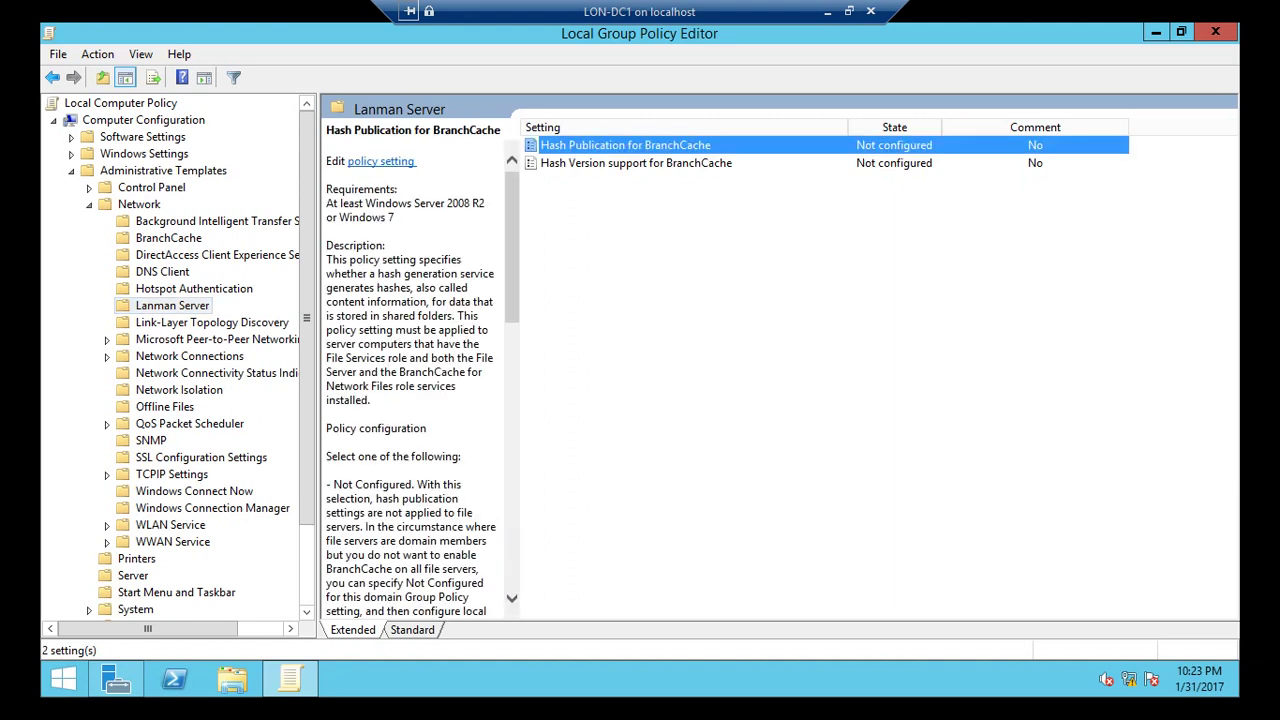
key("Return")
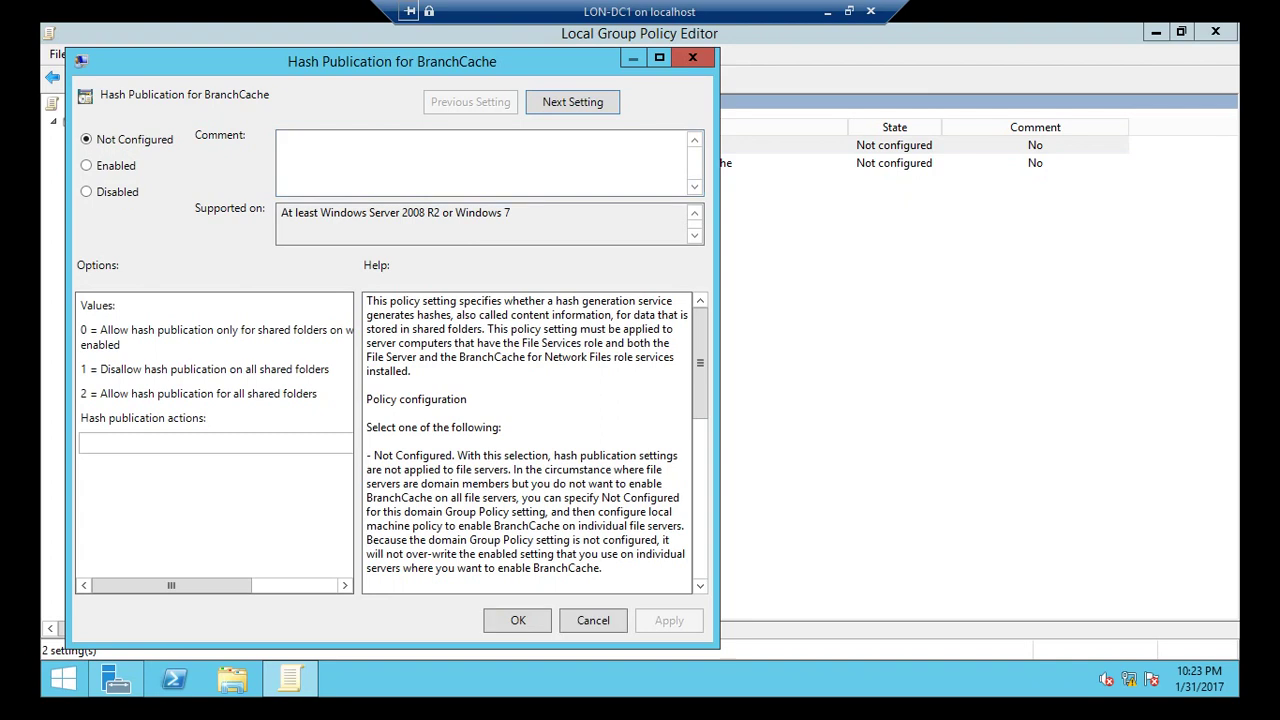
Enable the policy, allowing hashes only for shared folders with BranchCache enabled.
key("alt+e")
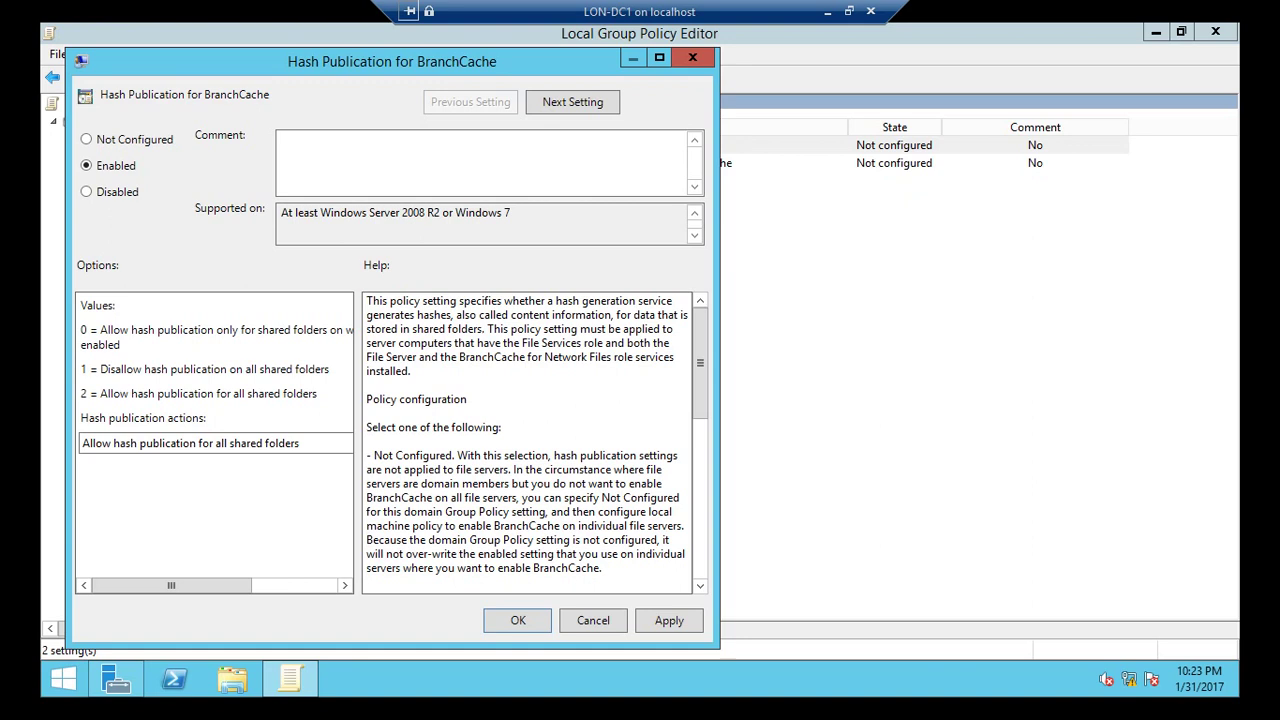
key("Tab")
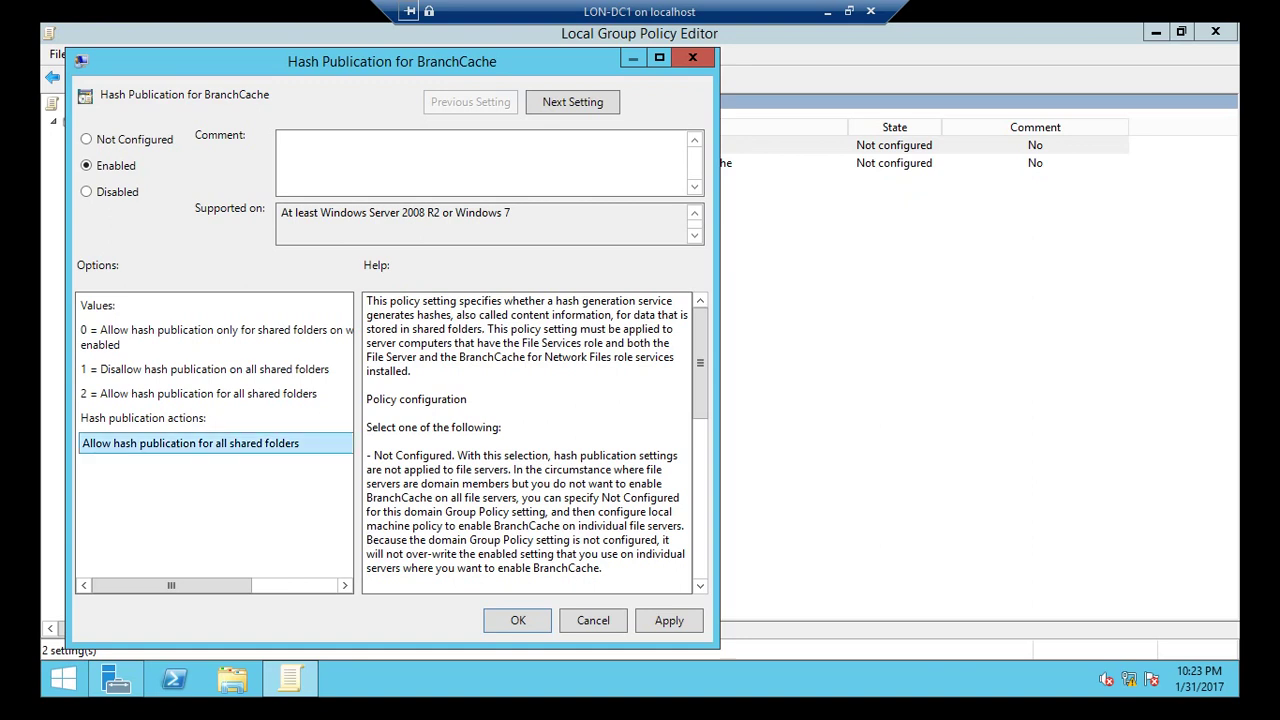
key("alt+Down")
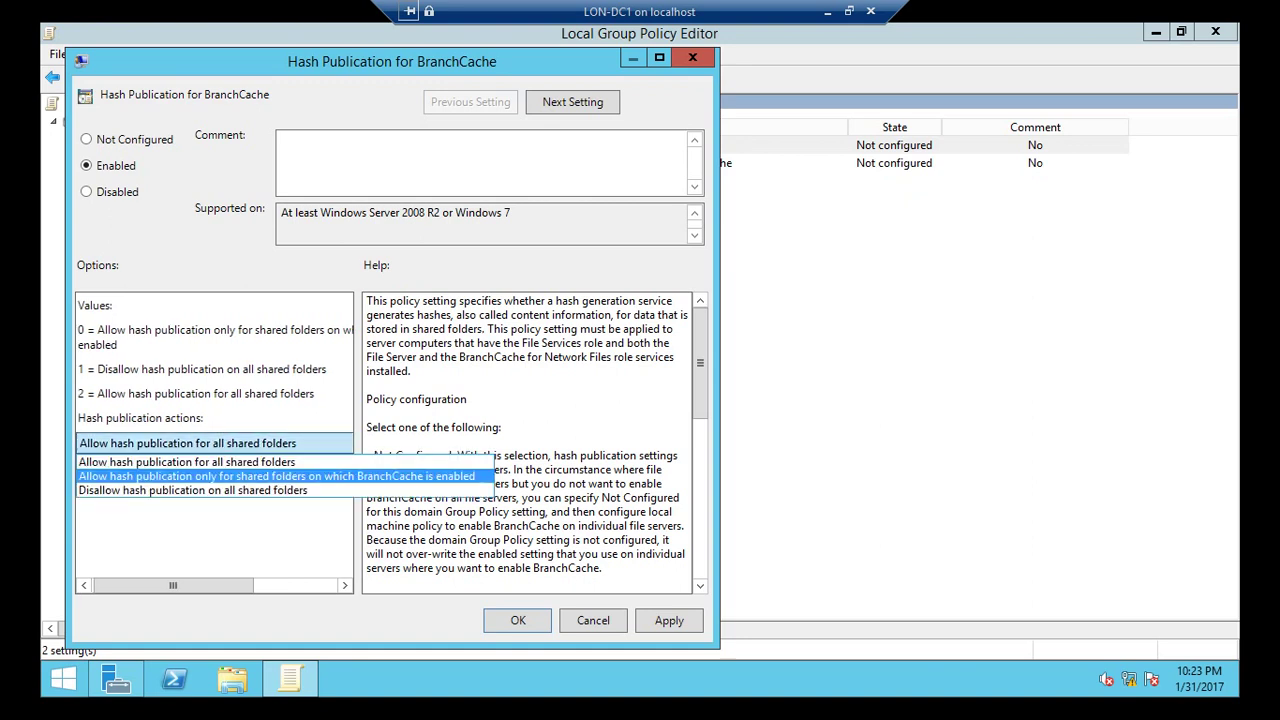
key("Return")
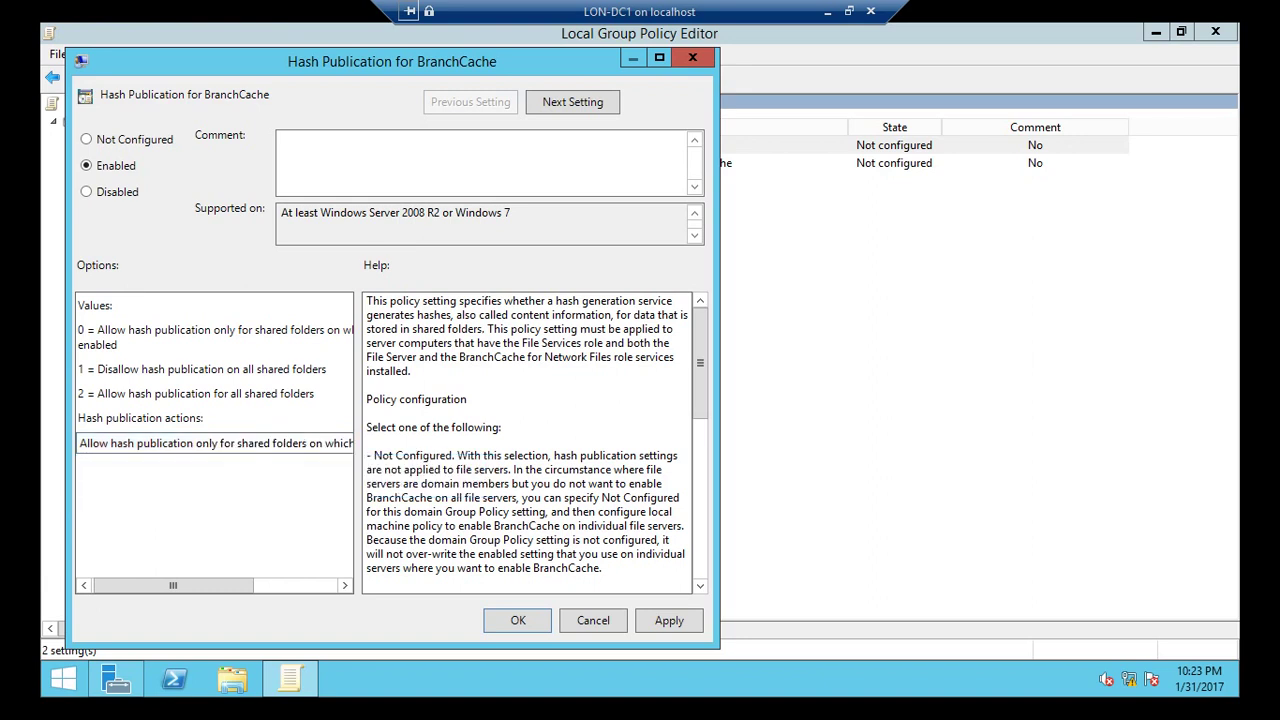
key("Tab")
key("alt+Down")
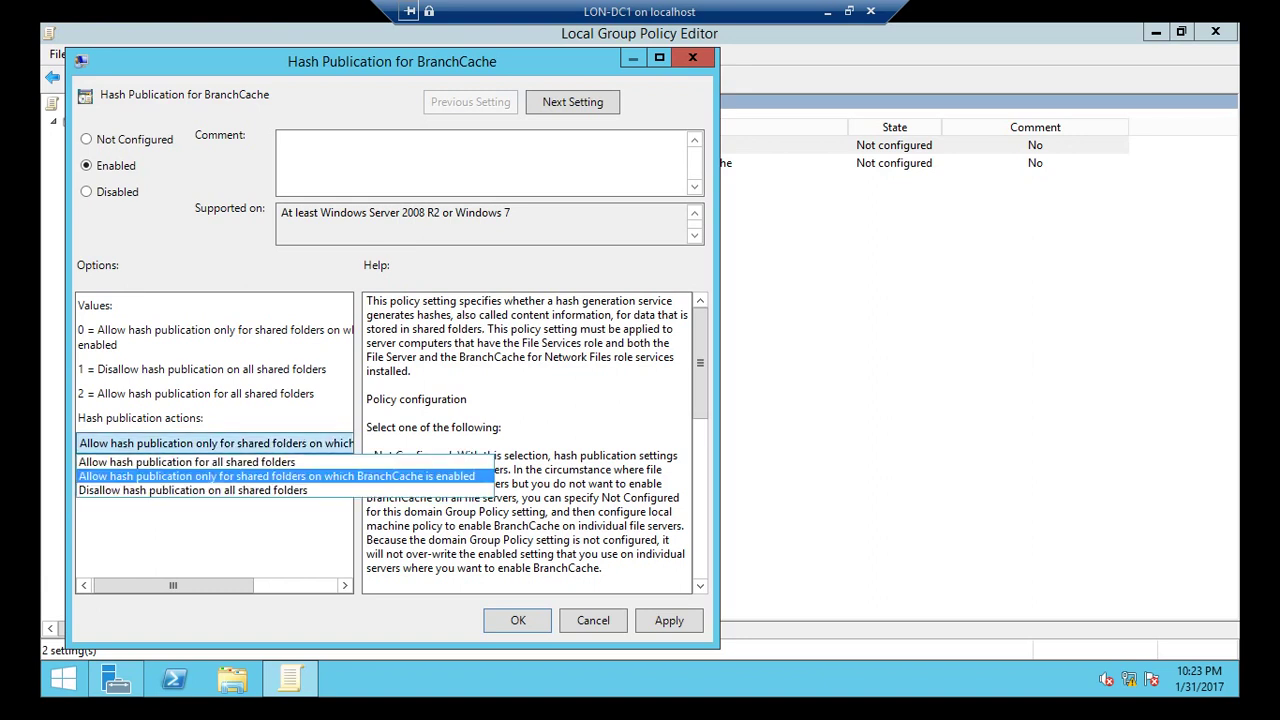
key("Down")
key("Up")
key("Down")
key("Up")
key("Return")
key("Return")
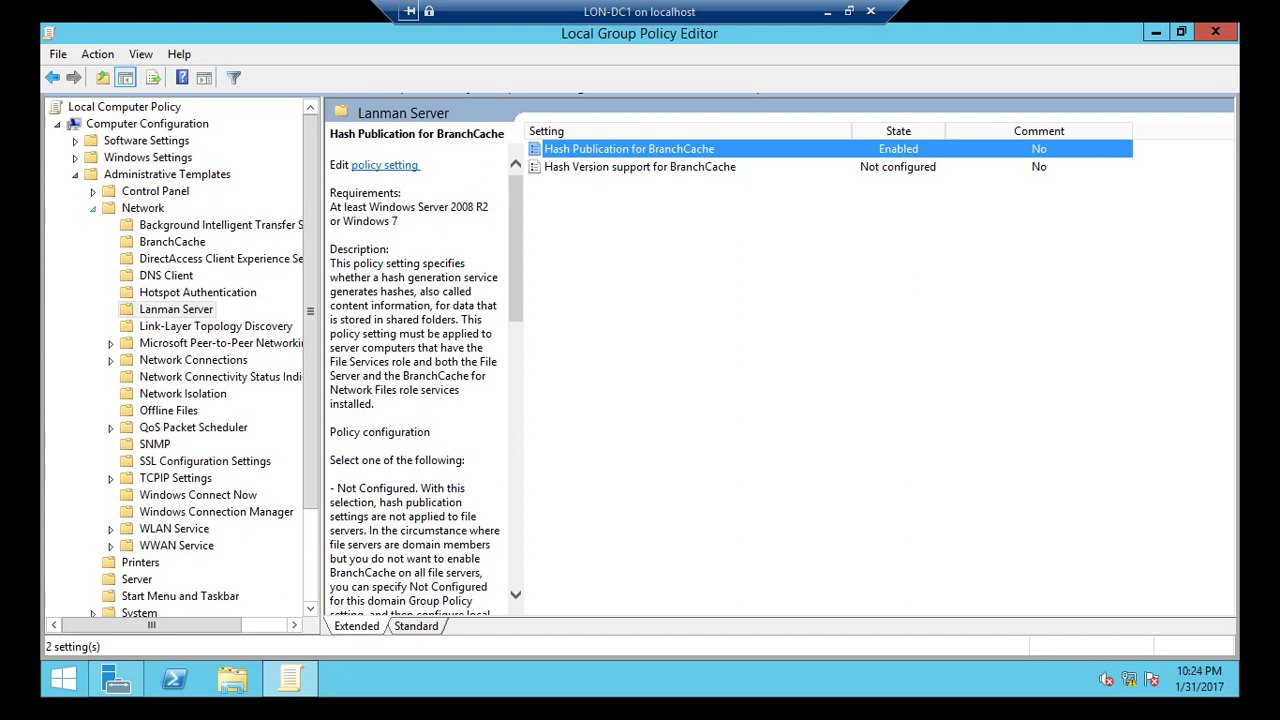
Expand Computer Configuration's Windows Settings and start a new policy under Policy-based QoS.
left_click(93, 208)
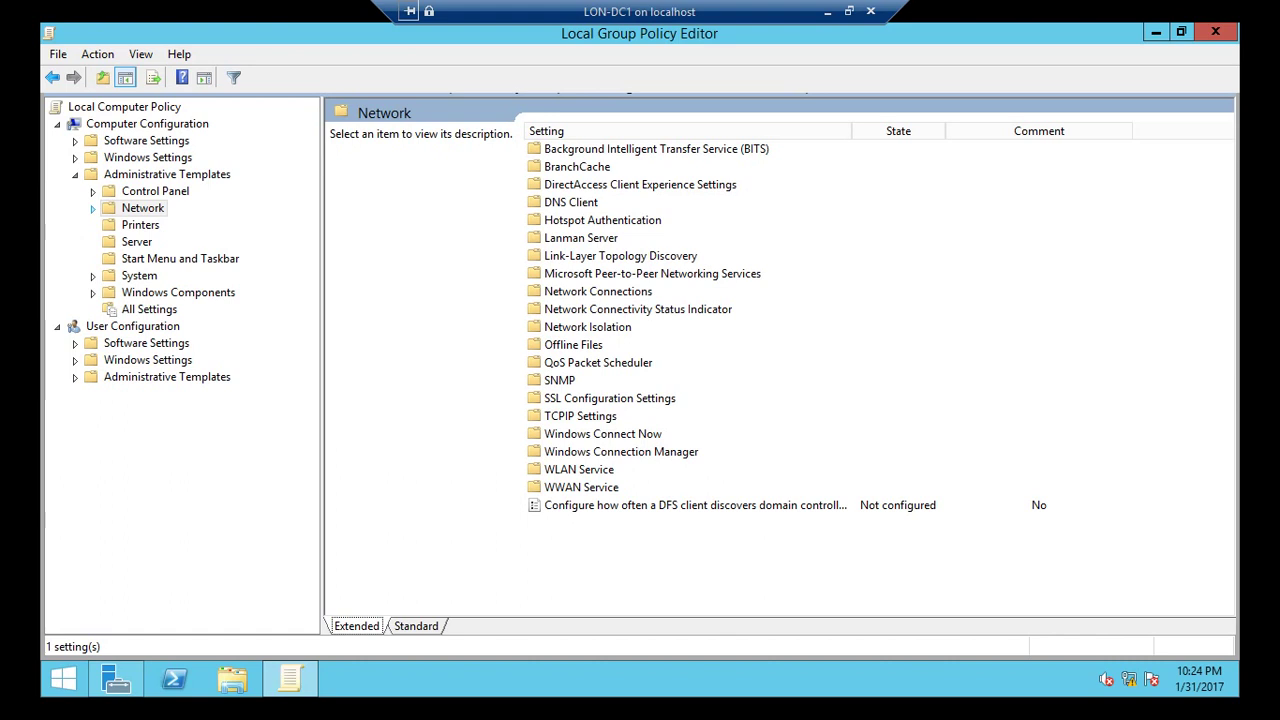
left_click(75, 174)
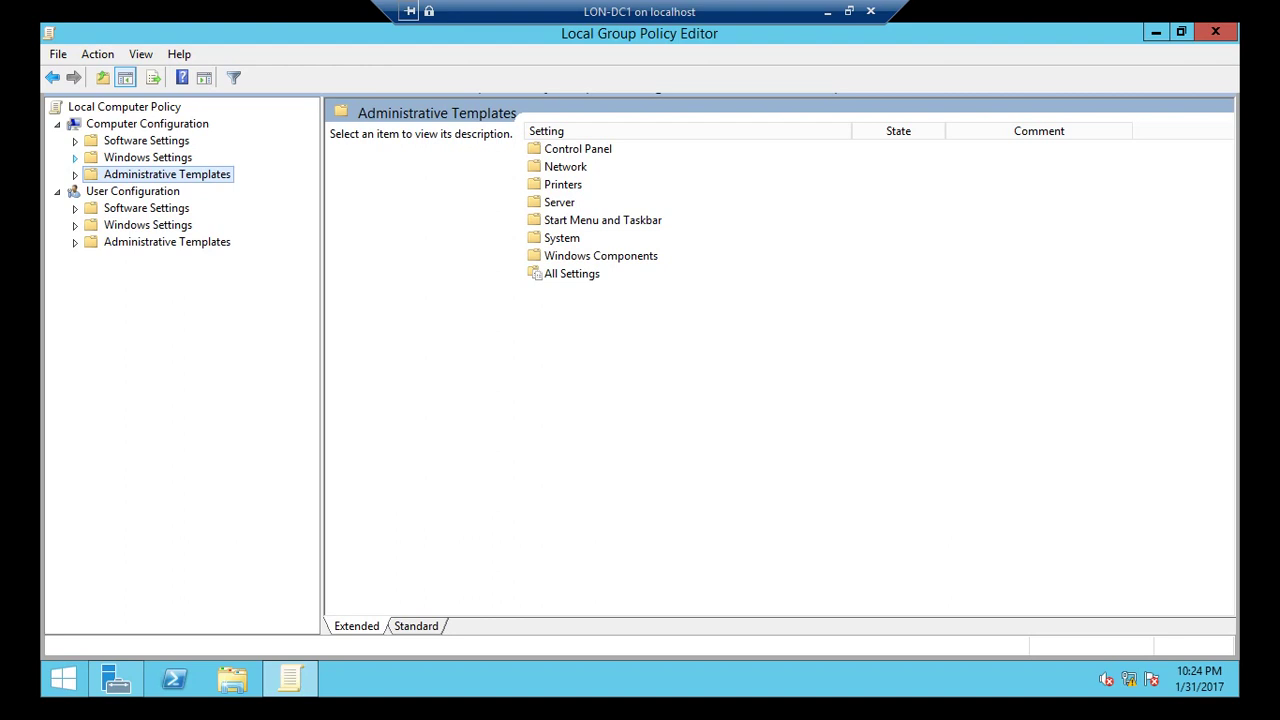
left_click(75, 157)
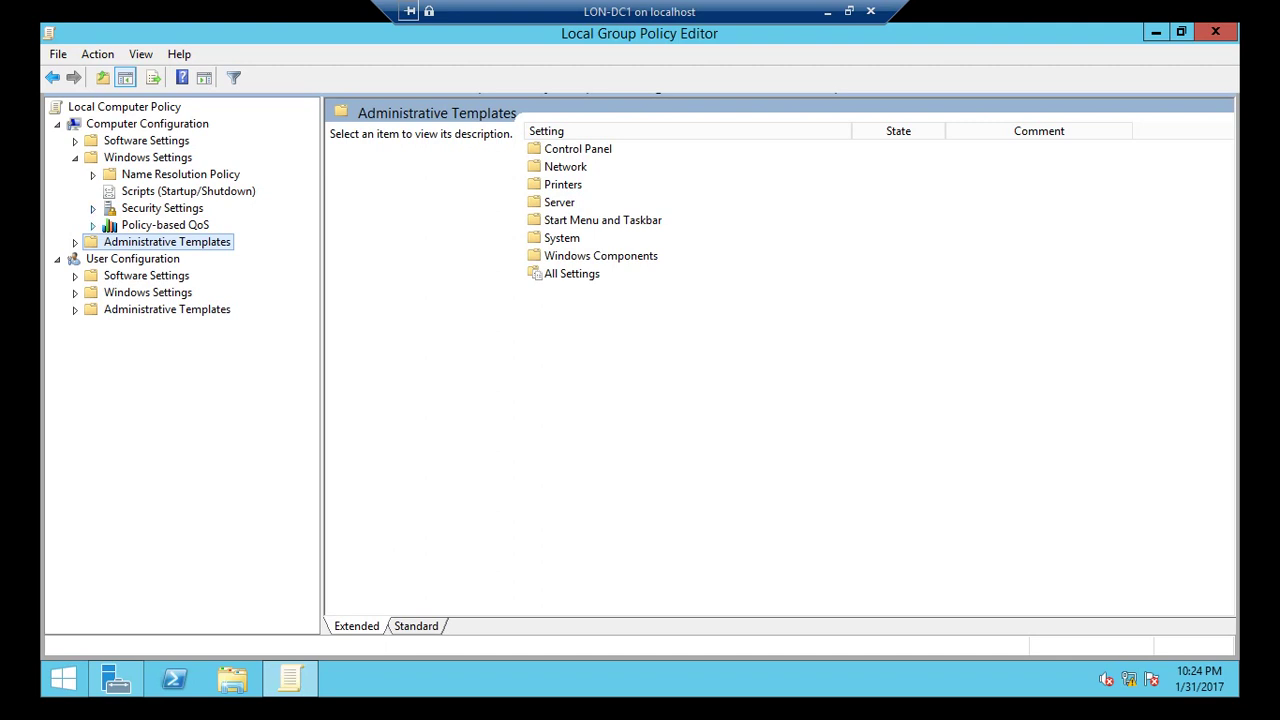
right_click(168, 225)
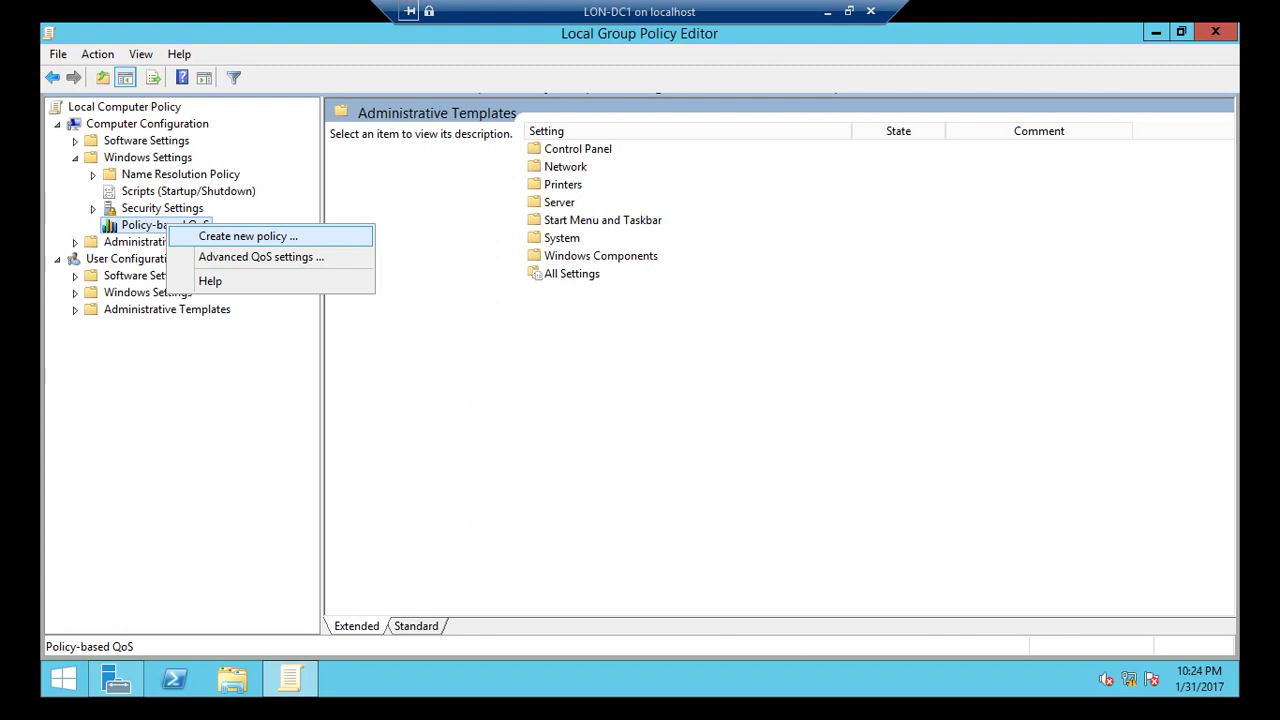
key("Return")
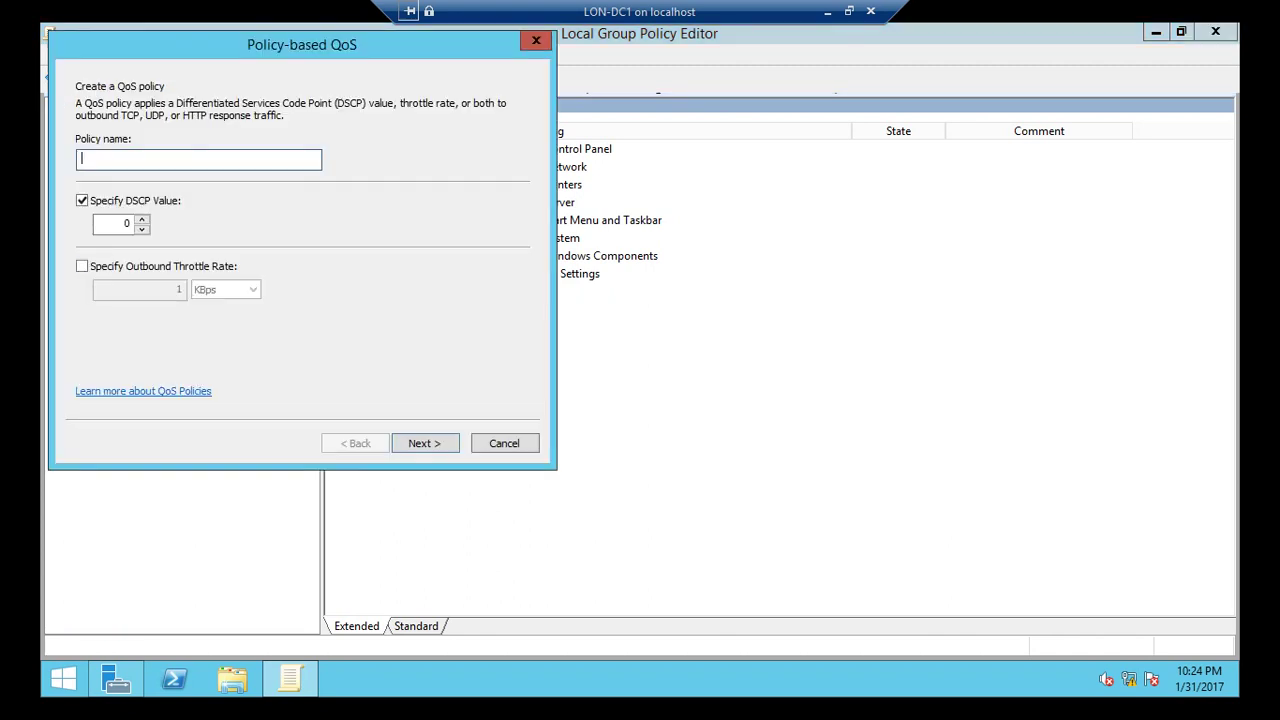
Name the policy 'Limit 100 Kbps' with DSCP value 0 and a 100 KBps outbound throttle.
left_click_drag(300, 44, 442, 88)
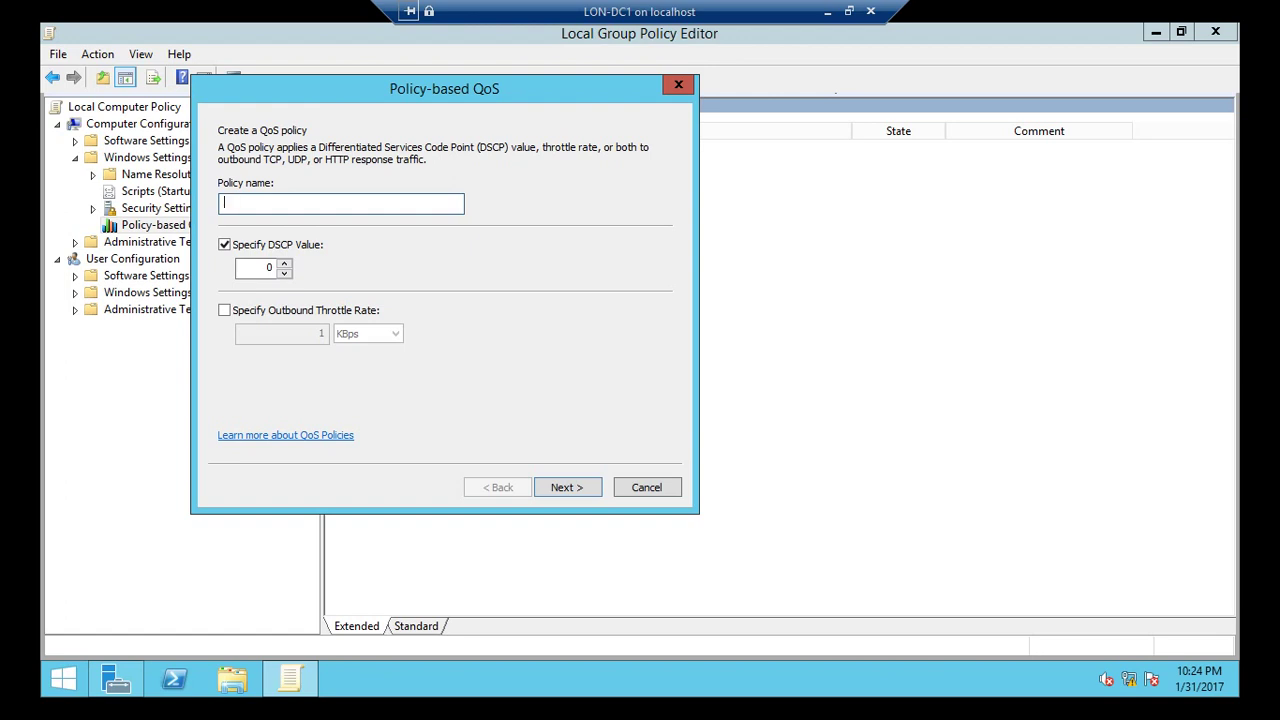
type("I")
type("Limit")
type(" 100 K")
type("bps")
left_click(268, 267)
type("100")
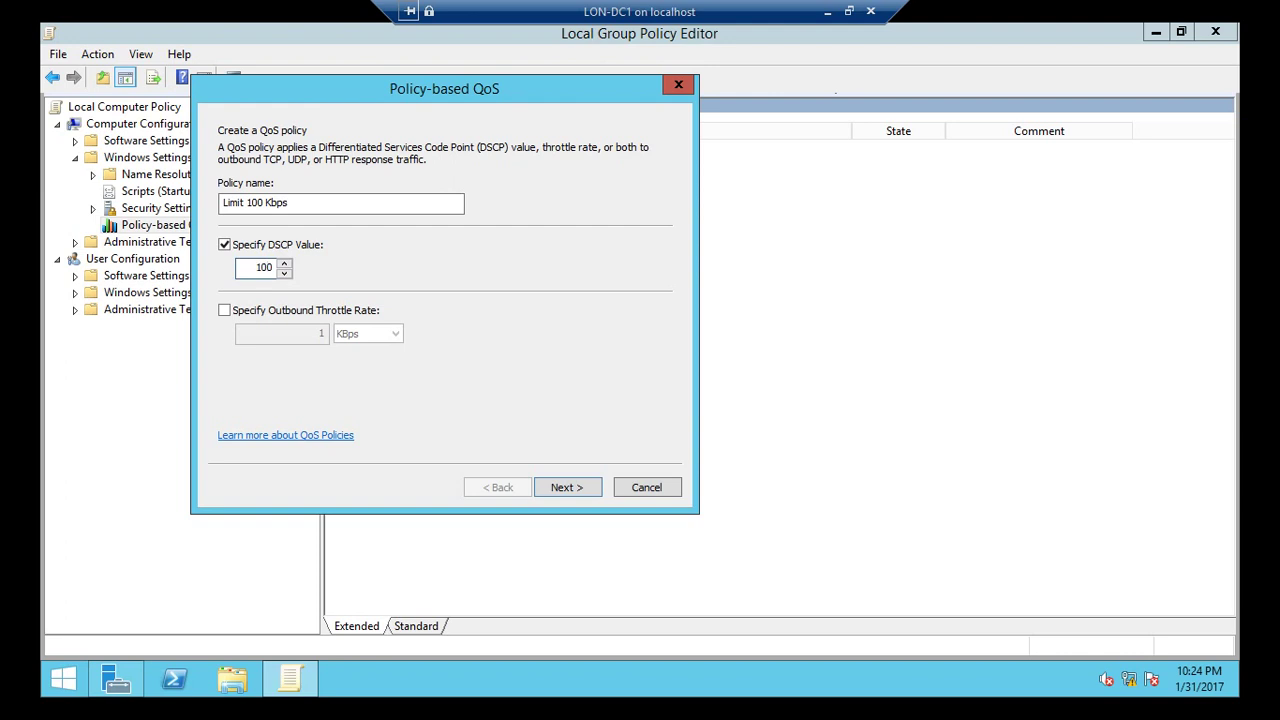
key("Return")
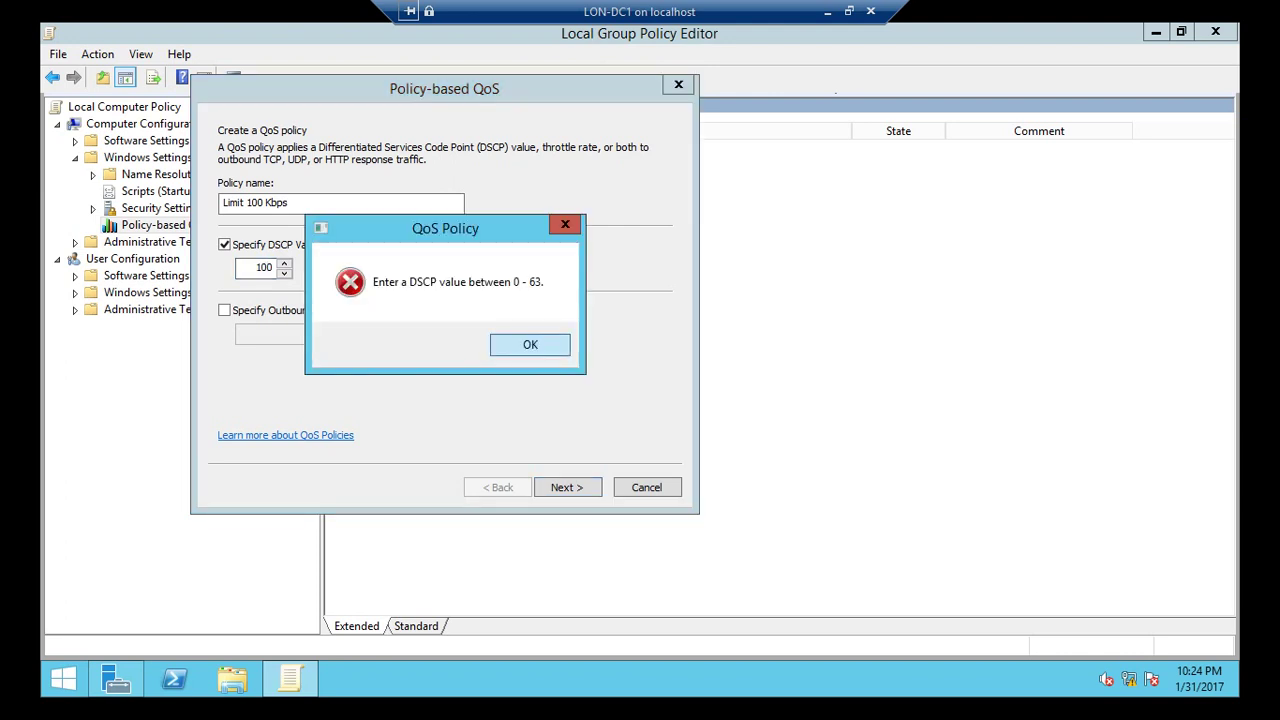
key("Return")
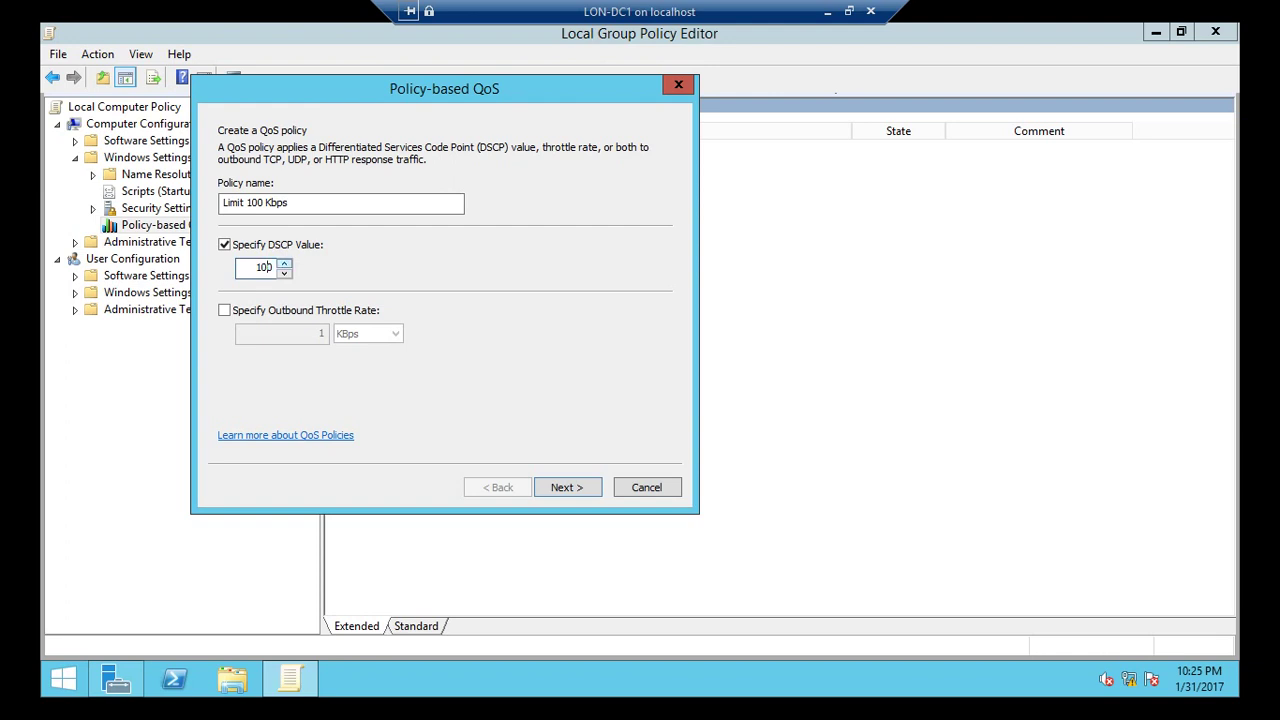
key("BackSpace")
key("BackSpace")
type("0")
key("Tab")
key("space")
type("1")
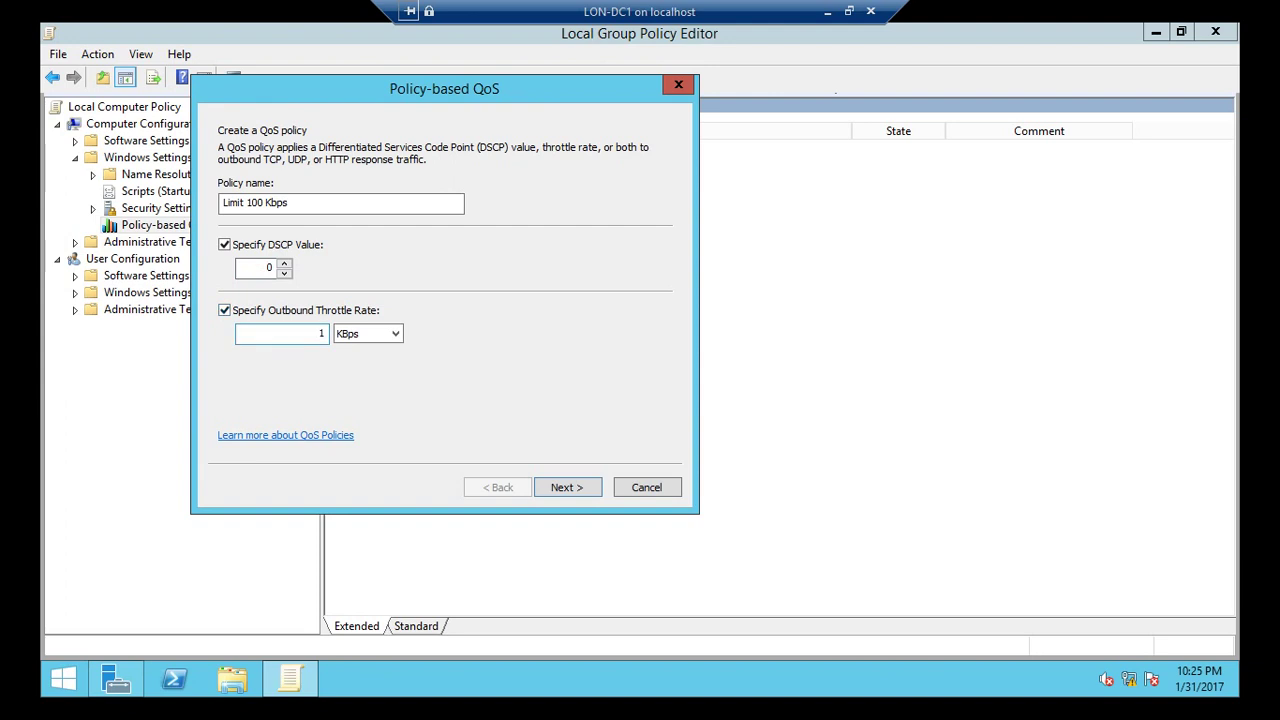
type("00")
Finish the wizard with all applications and any addresses, check the policy, and close the editor.
key("Return")
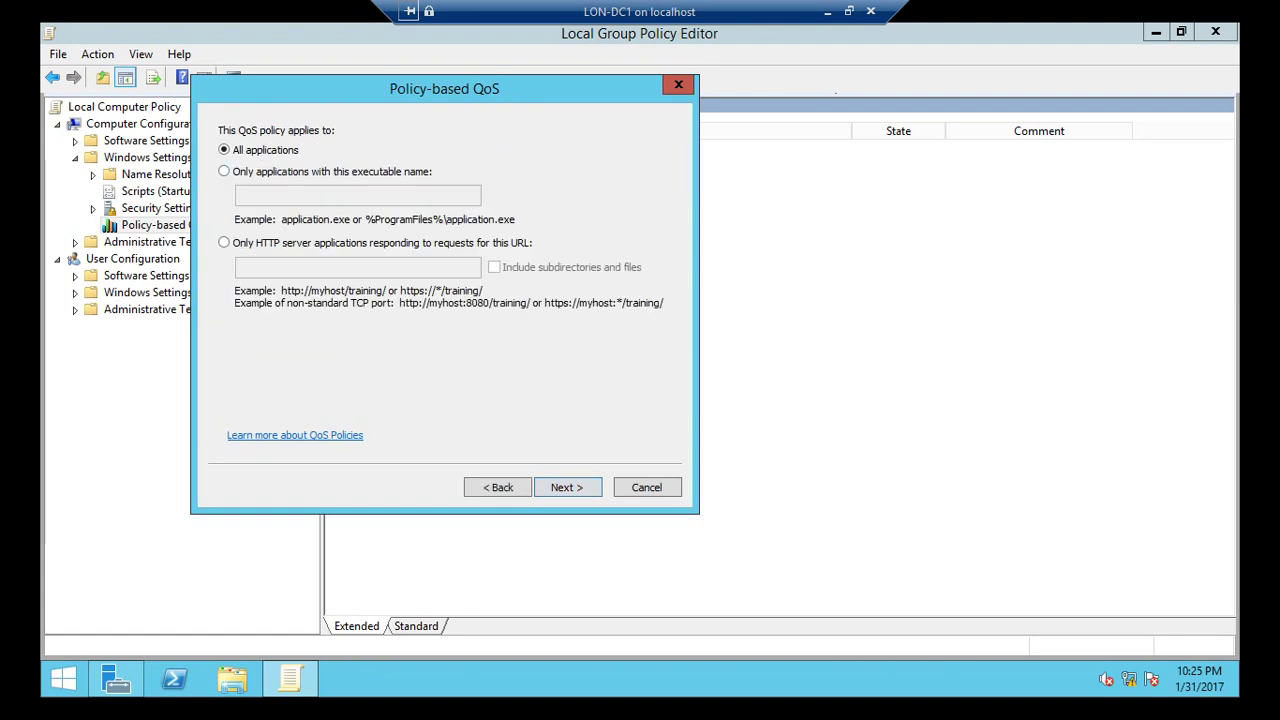
key("Return")
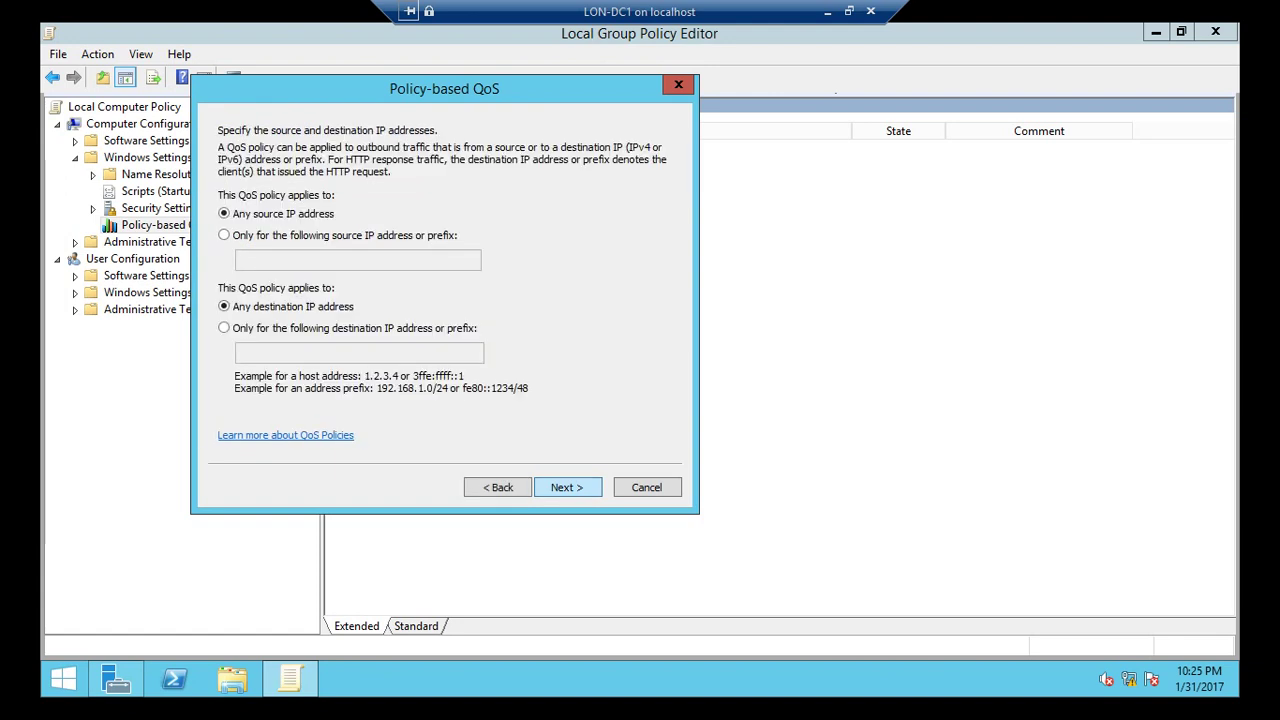
key("Return")
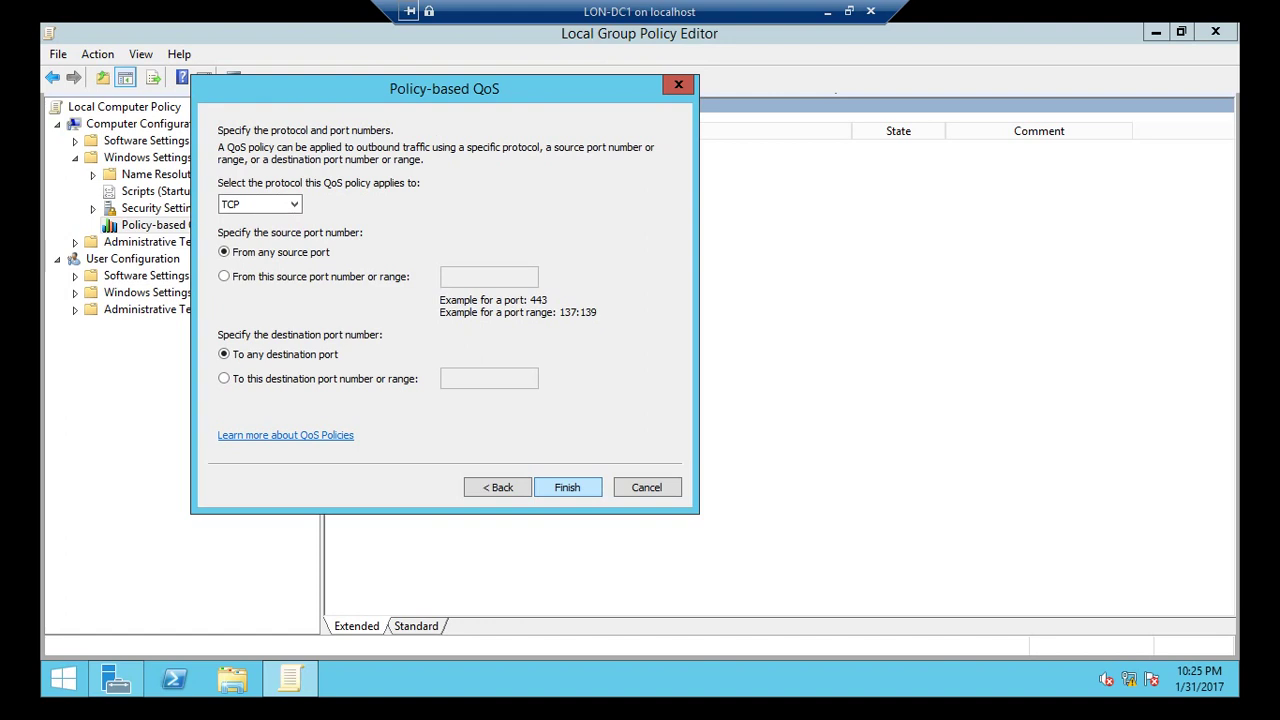
key("Return")
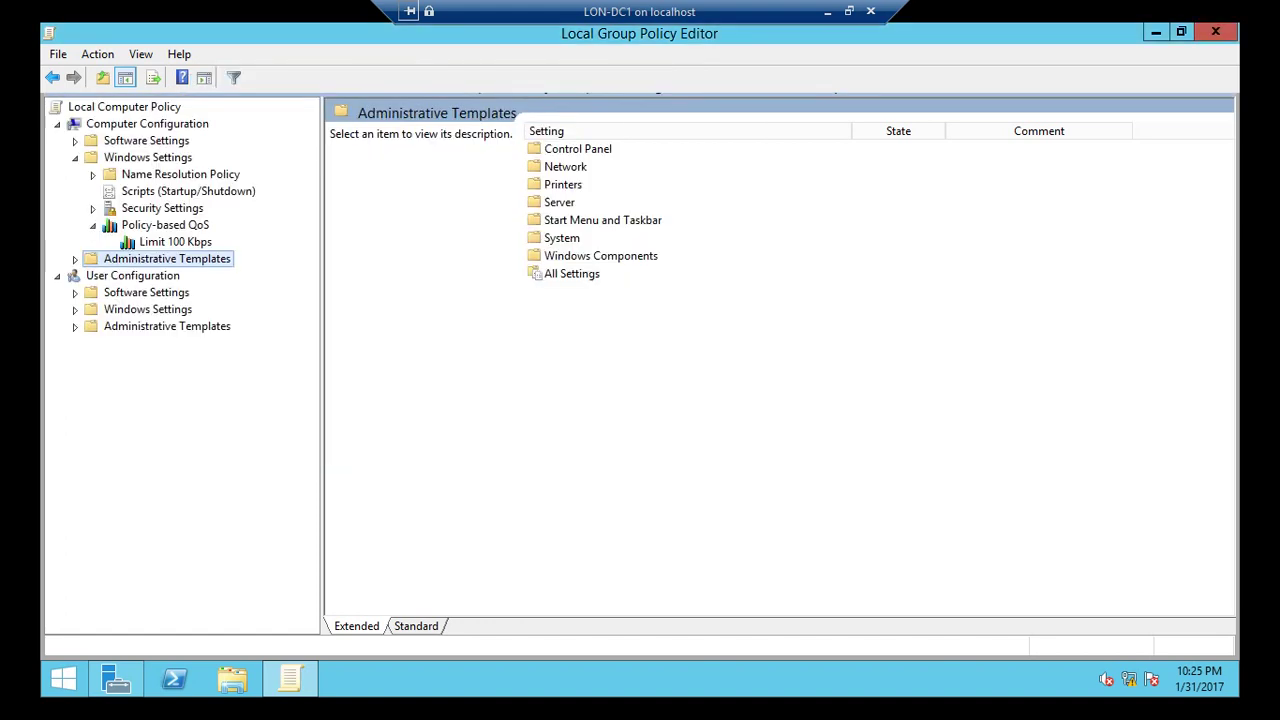
left_click(175, 241)
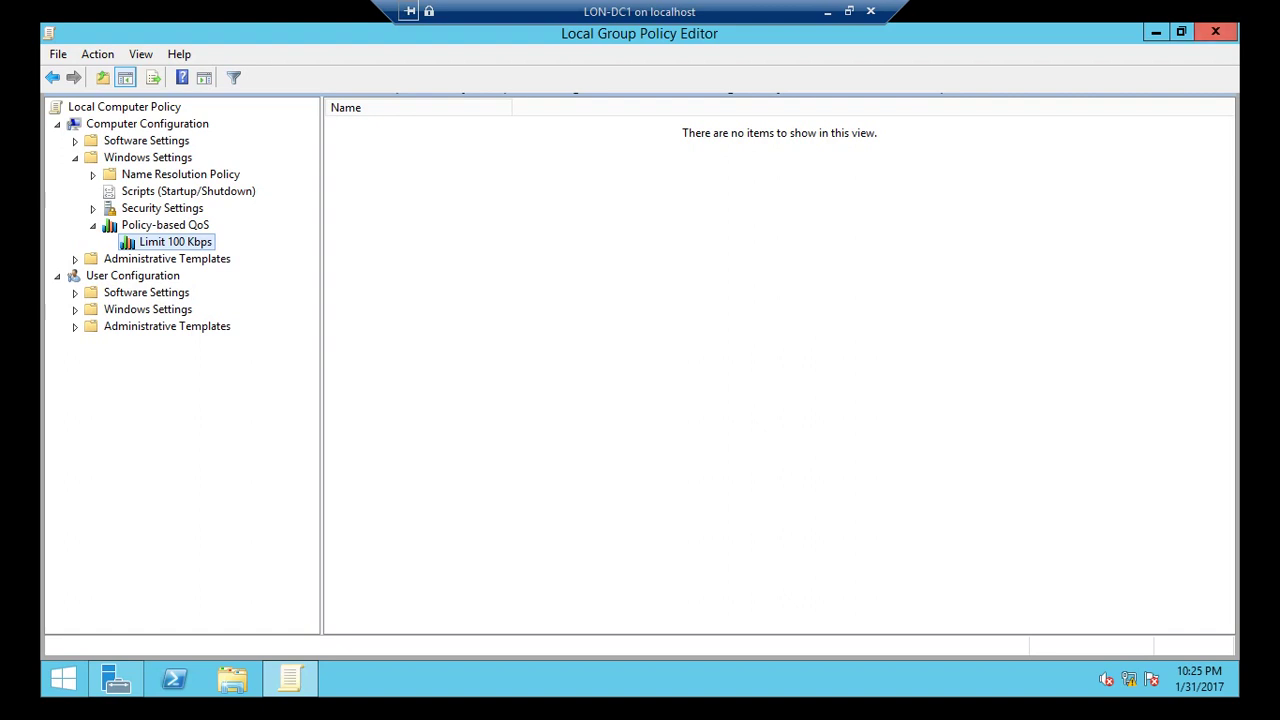
left_click(1215, 32)
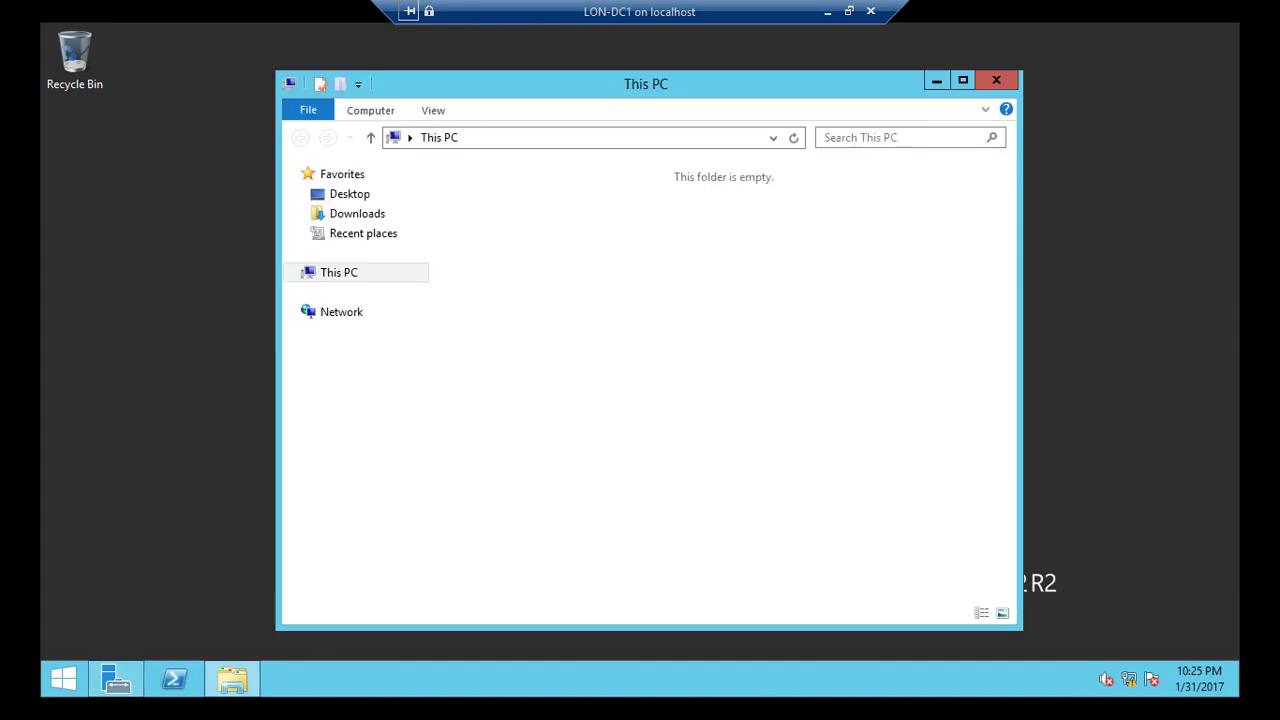
Create a folder named BranchCache on Local Disk (C:).
double_click(770, 394)
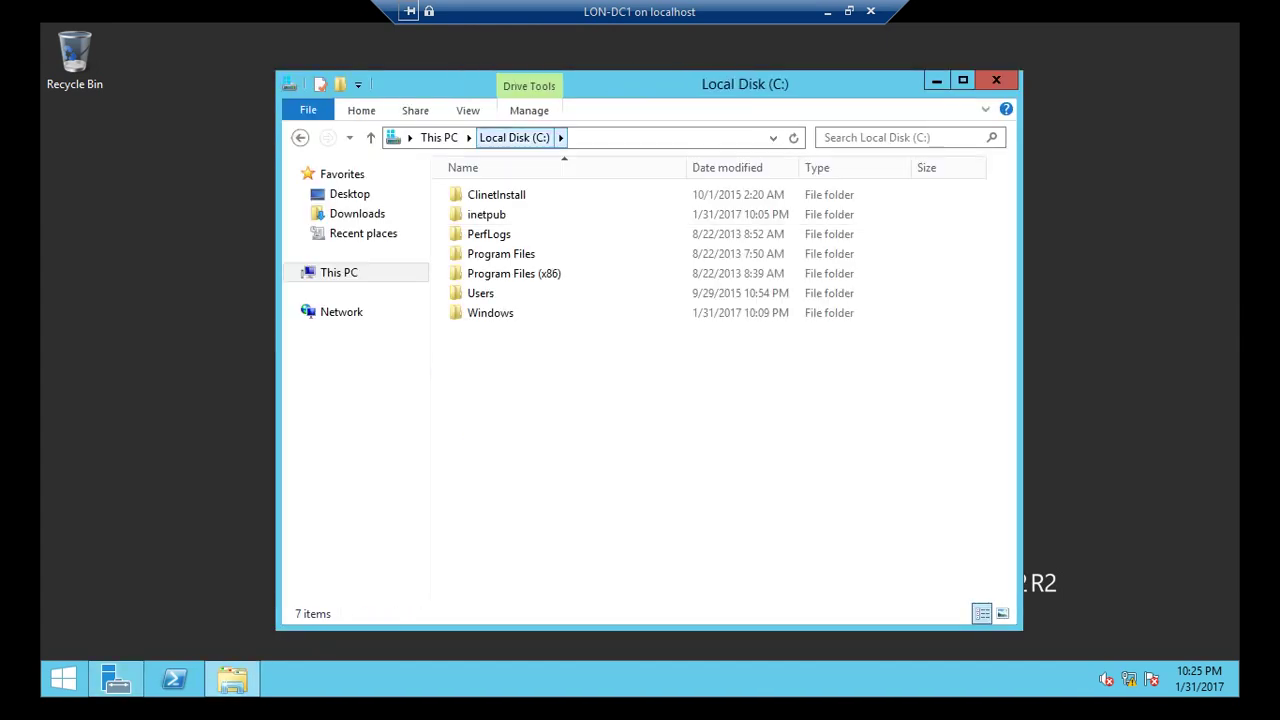
key("ctrl+shift+n")
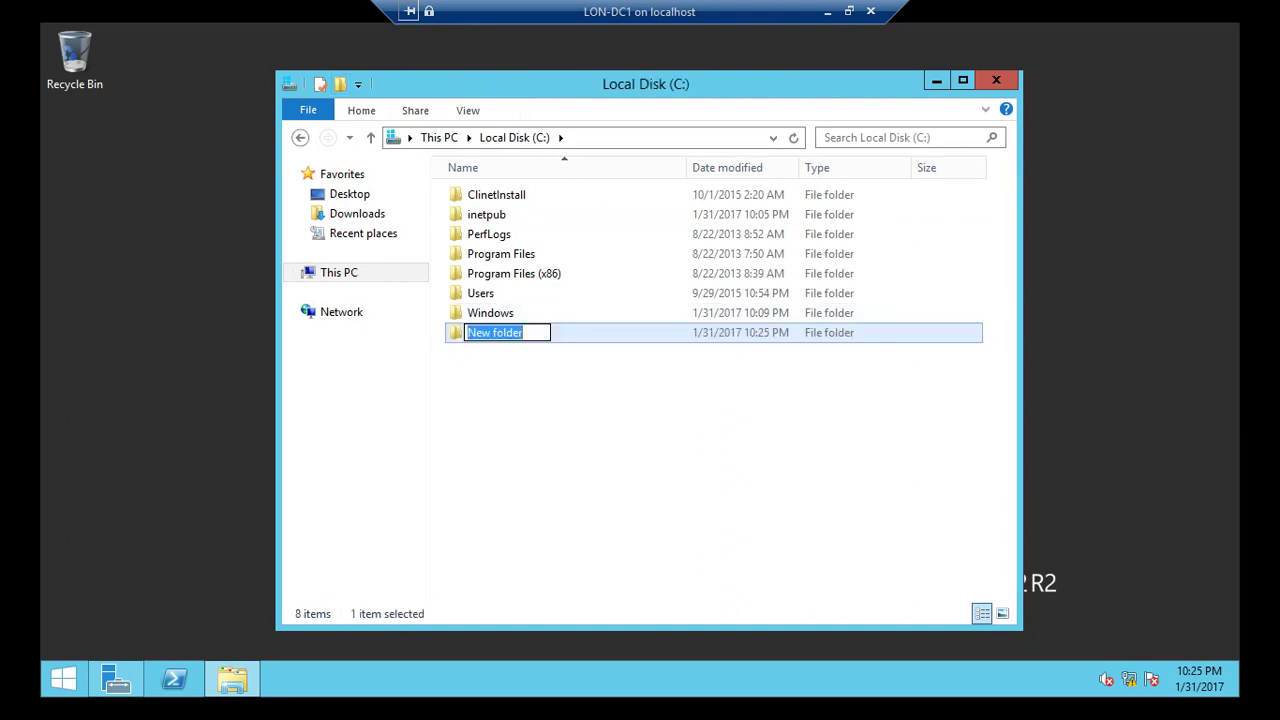
type("Branc")
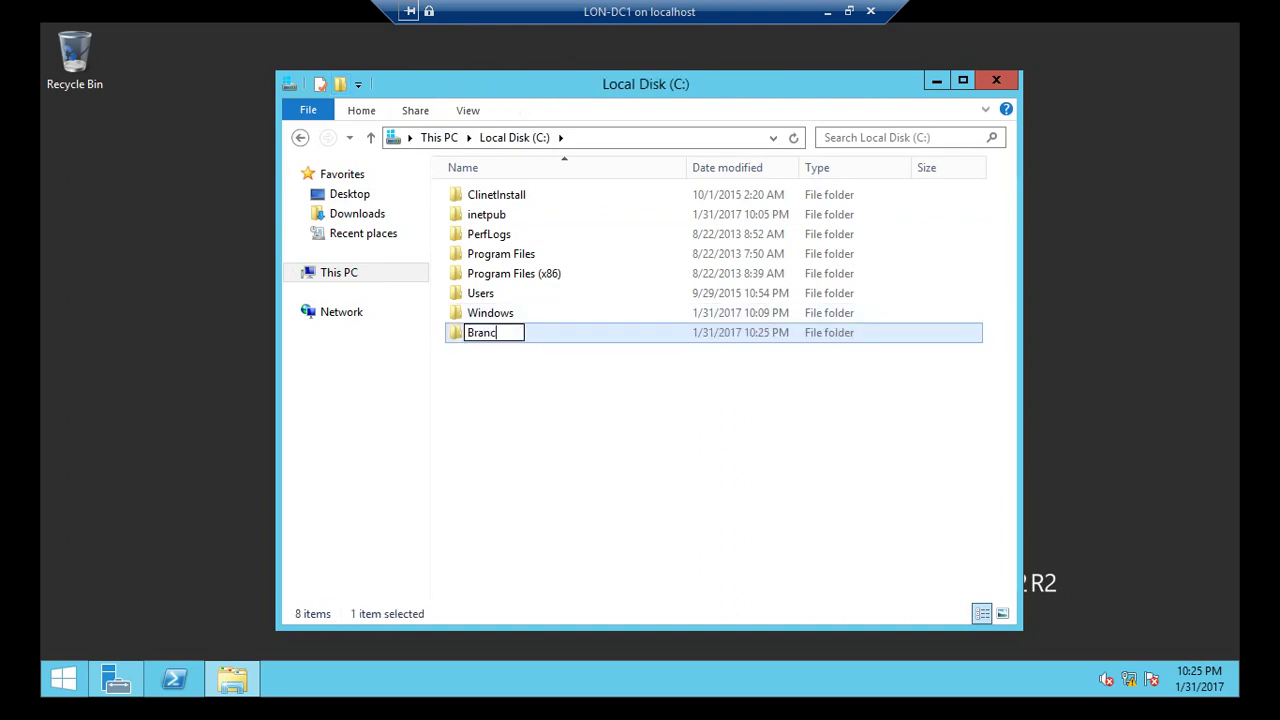
type("hCache")
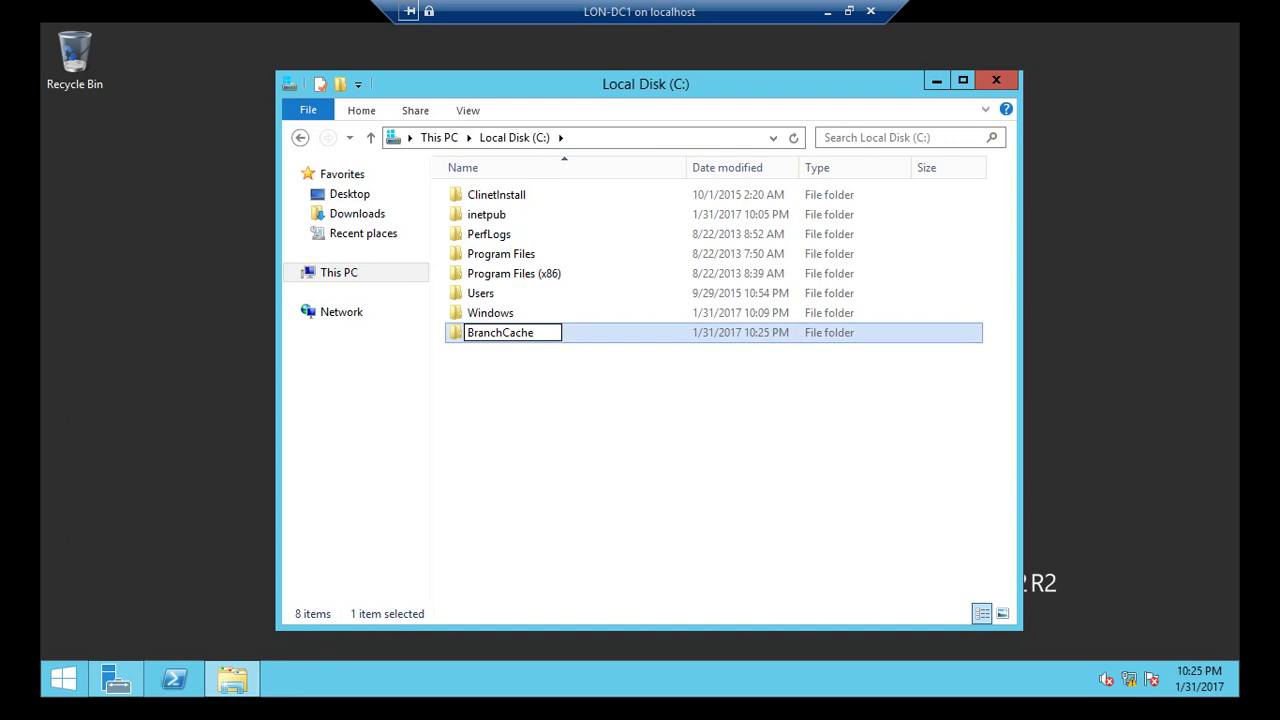
key("Return")
Try sharing BranchCache with specific people, cancel, and reach the folder's Properties option.
right_click(512, 333)
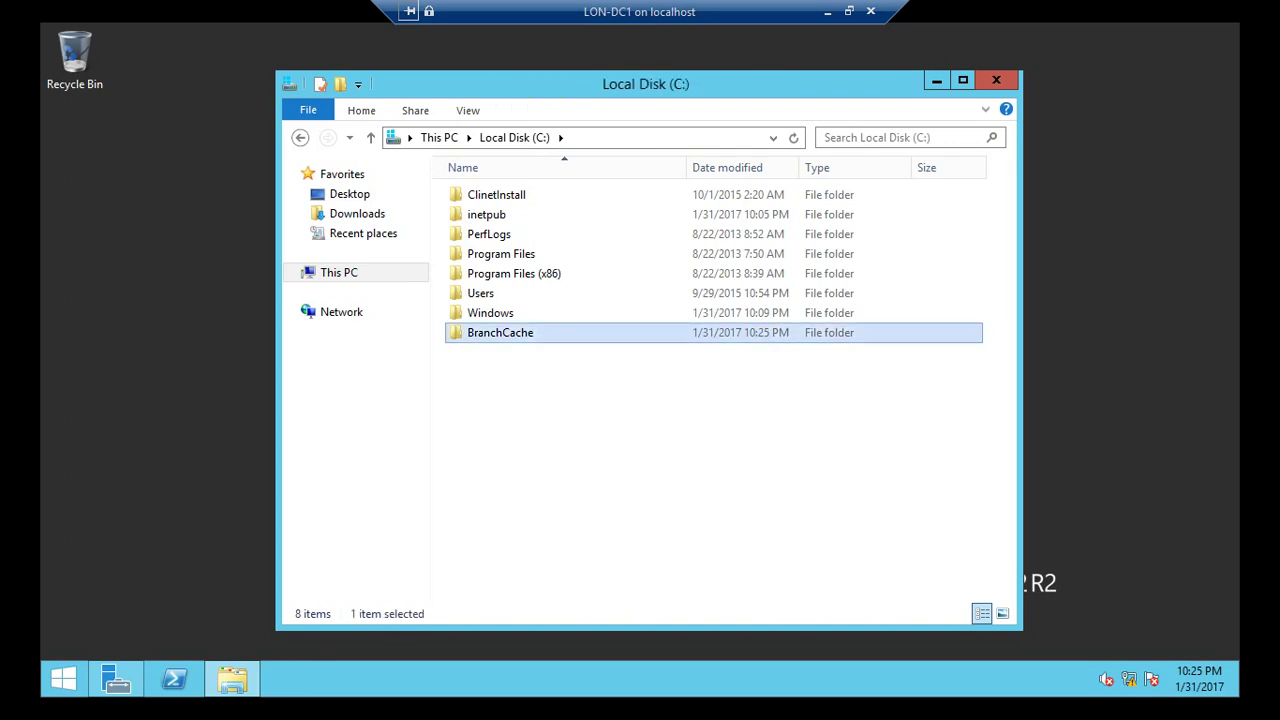
mouse_move(600, 390)
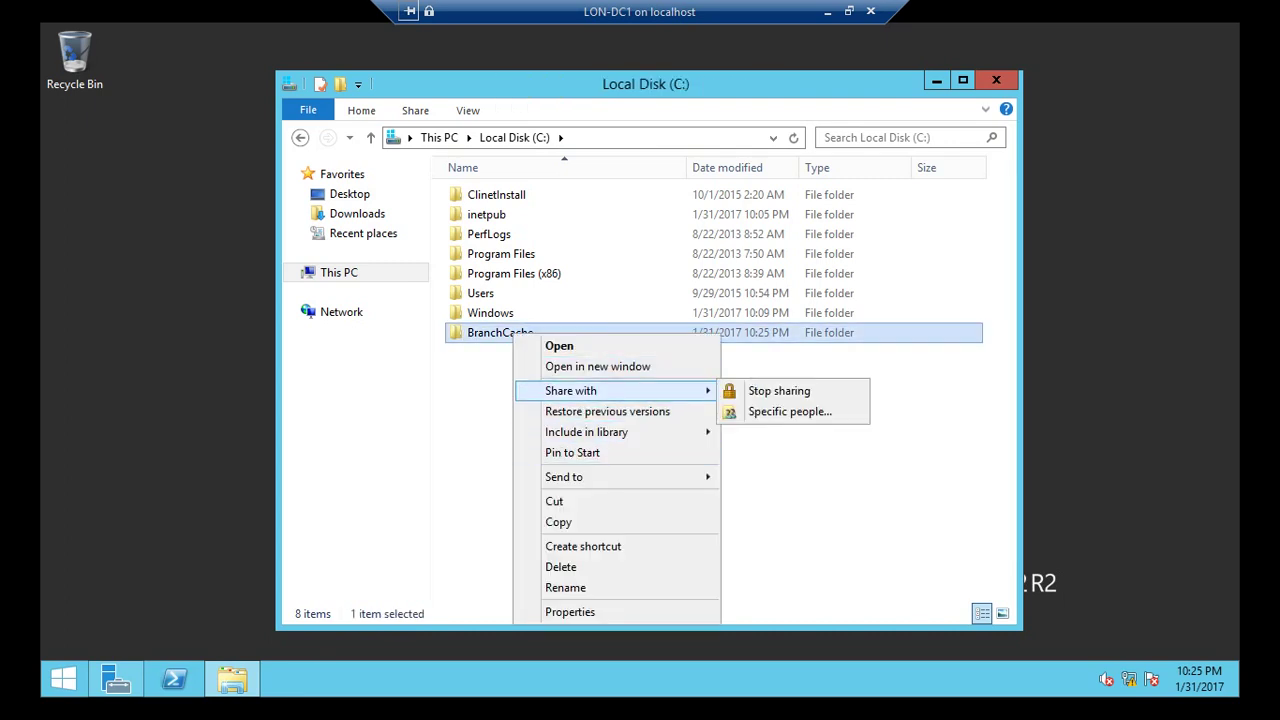
left_click(789, 411)
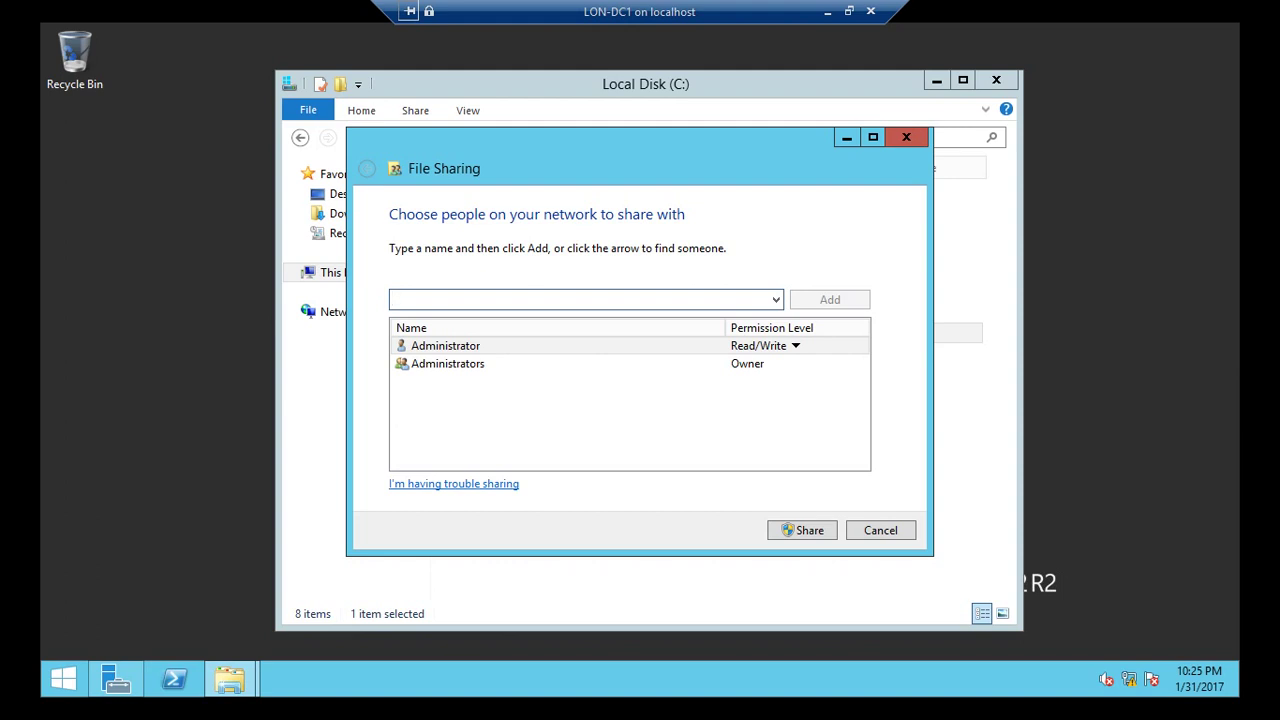
left_click(775, 299)
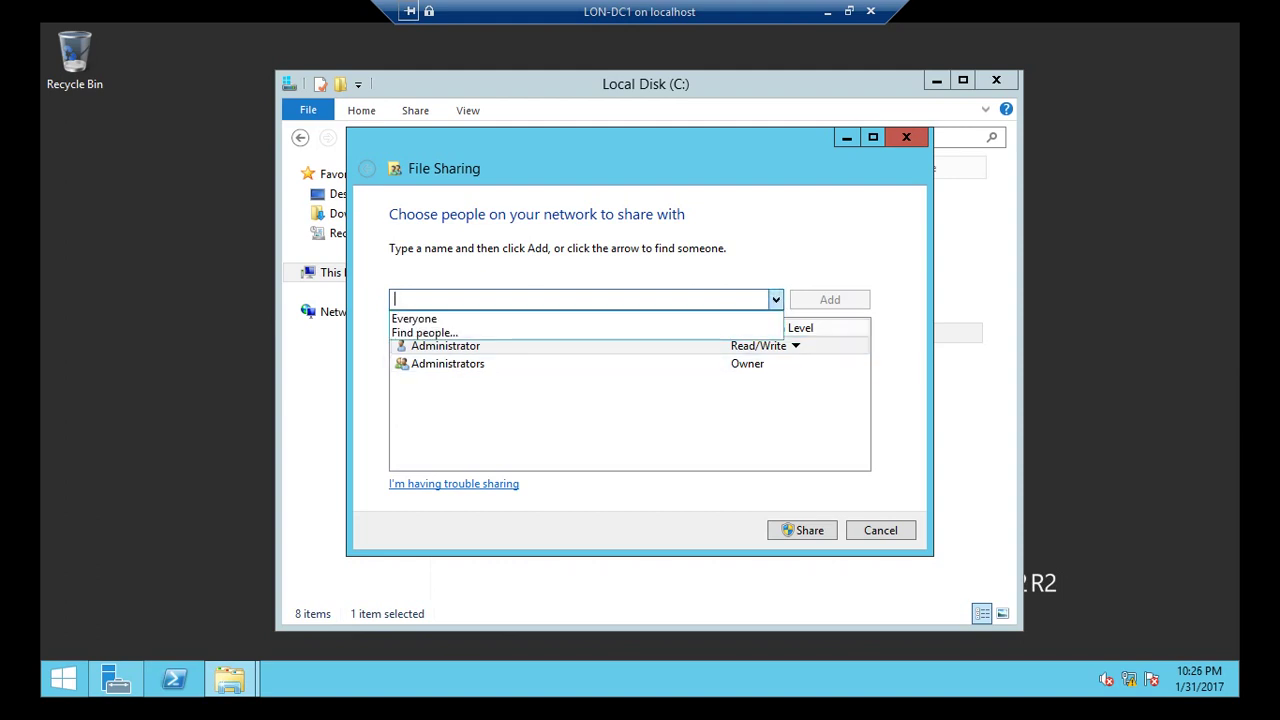
key("Down")
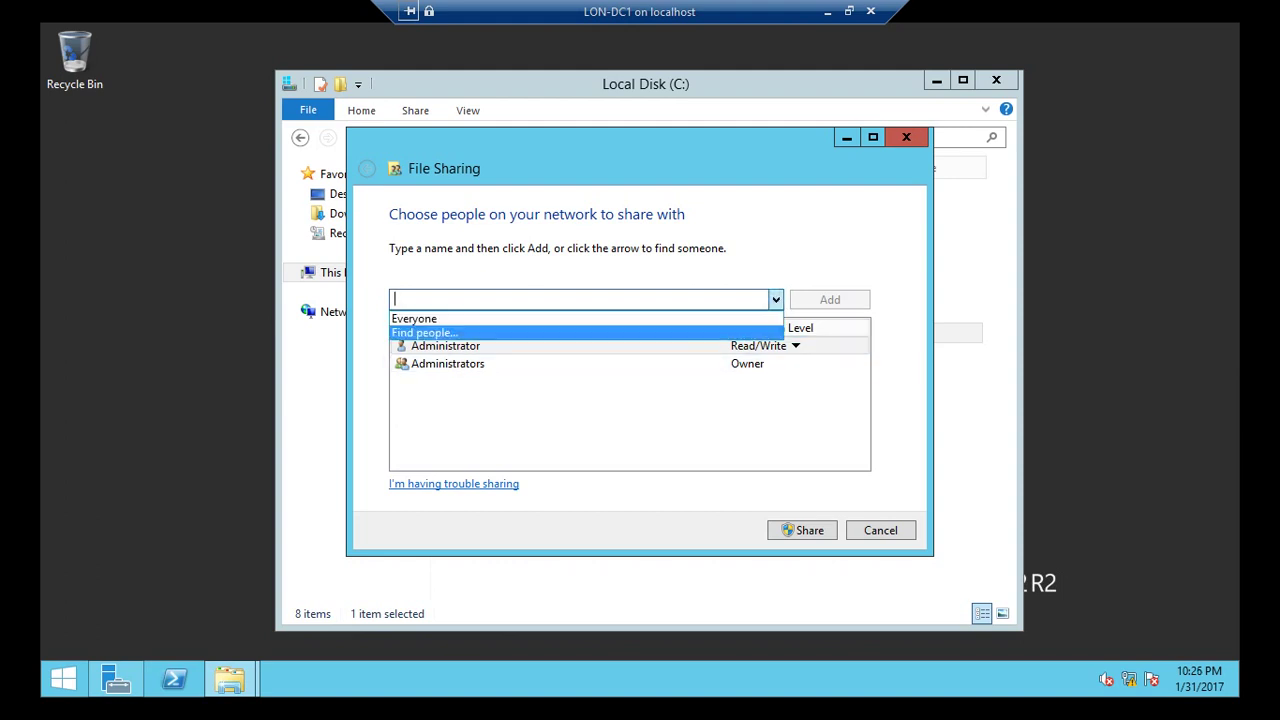
key("Return")
key("Escape")
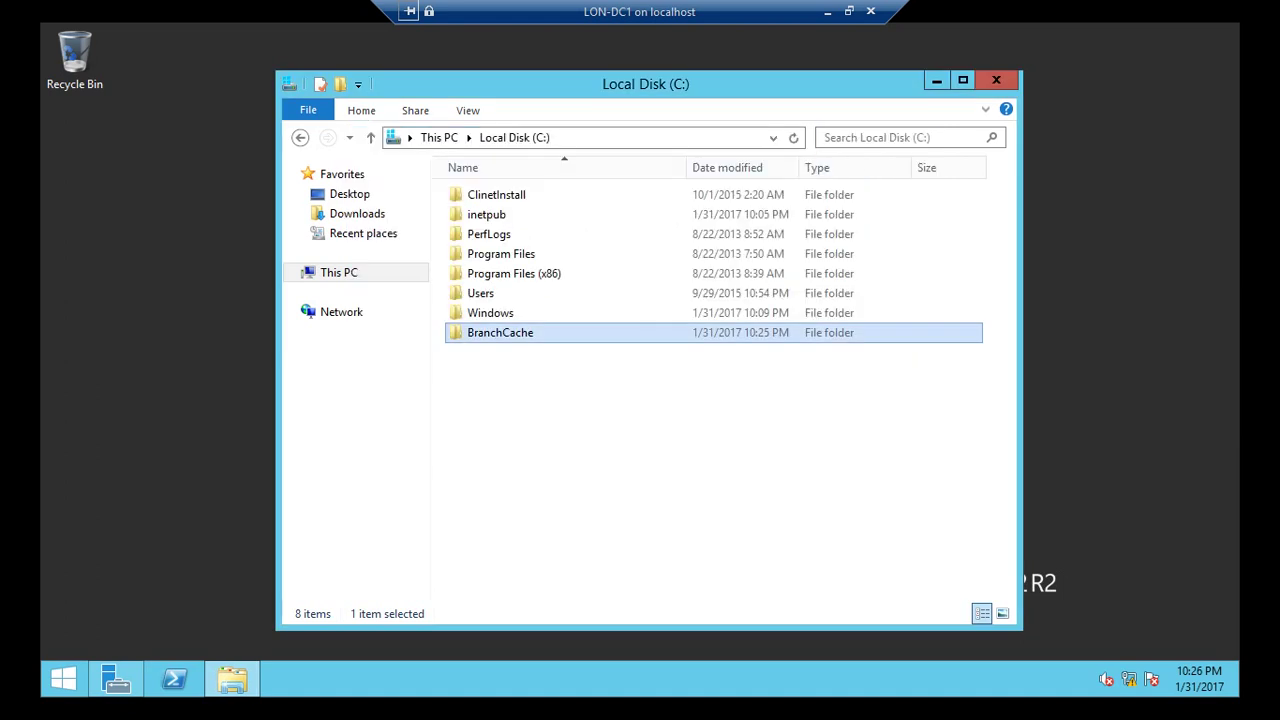
key("shift+F10")
key("Up")
Open the BranchCache folder's Properties and its Advanced Sharing settings on the Sharing tab.
key("Return")
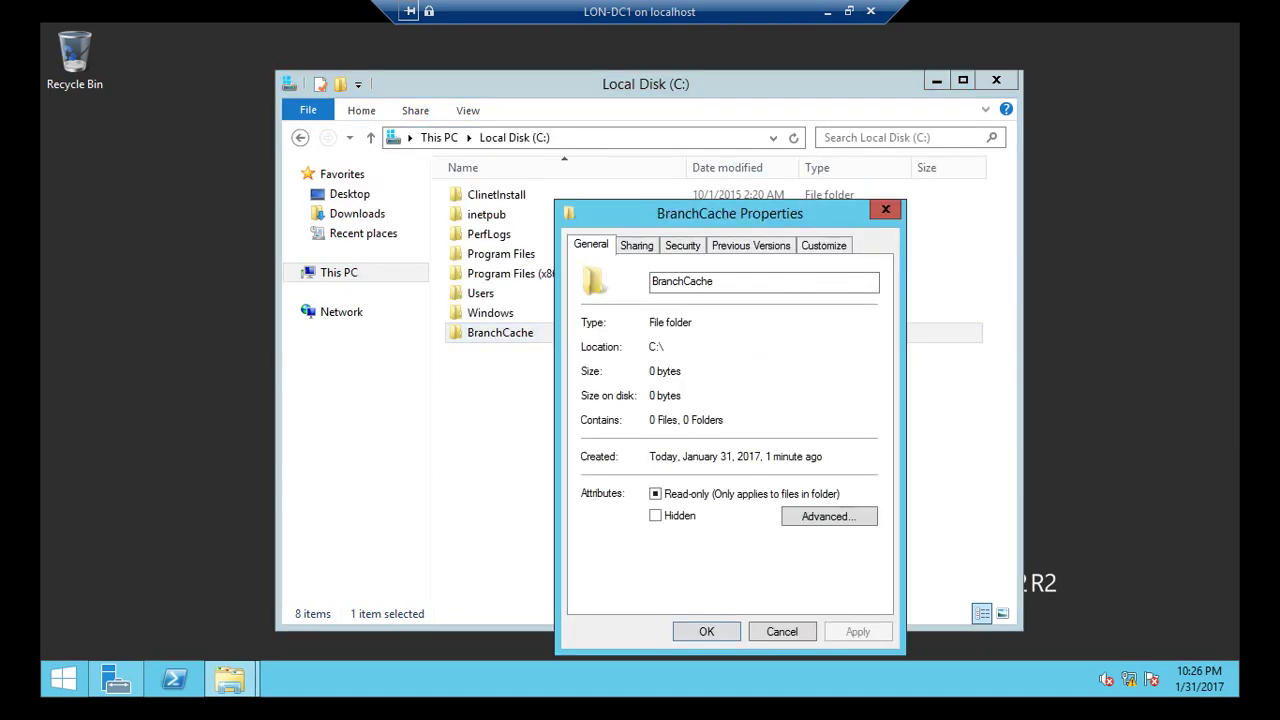
key("alt+space")
key("m")
key("Up")
key("Up")
key("Up")
key("Up")
key("Up")
key("Up")
key("Up")
key("Up")
key("Up")
key("Up")
key("Up")
key("Left")
key("Left")
key("Left")
key("Left")
key("Left")
key("Left")
key("Left")
key("Left")
key("Return")
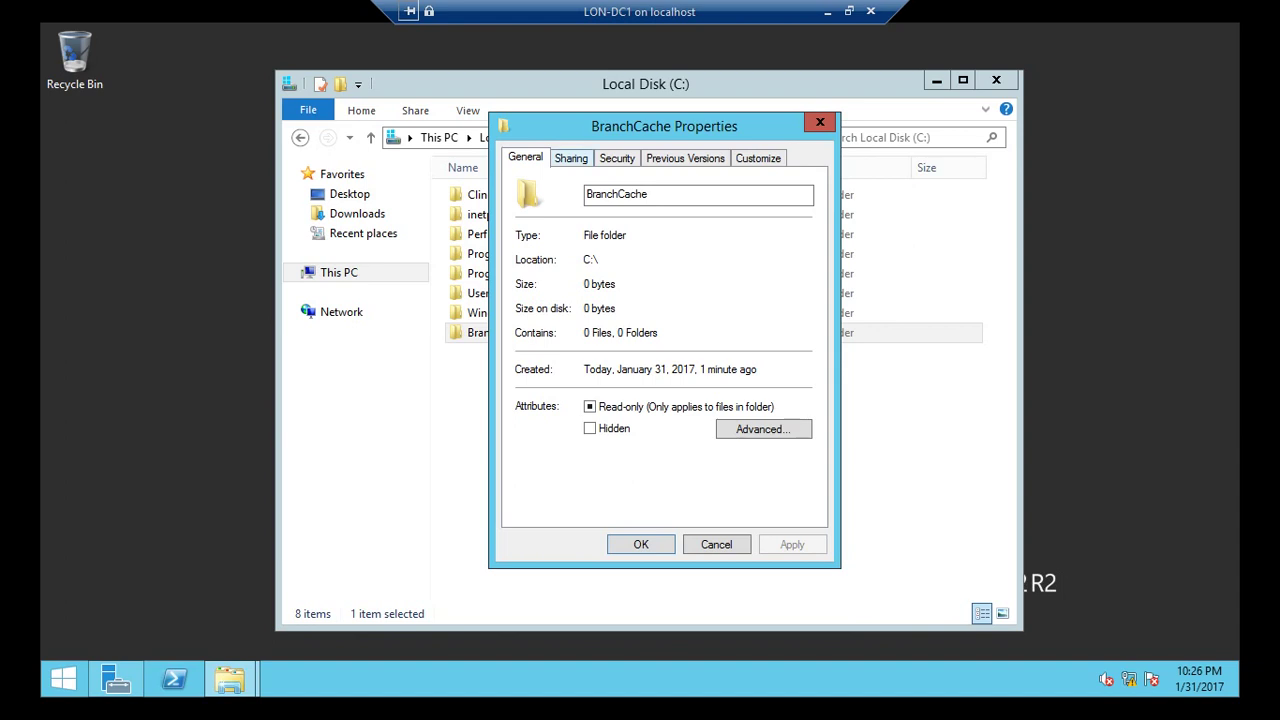
key("ctrl+Tab")
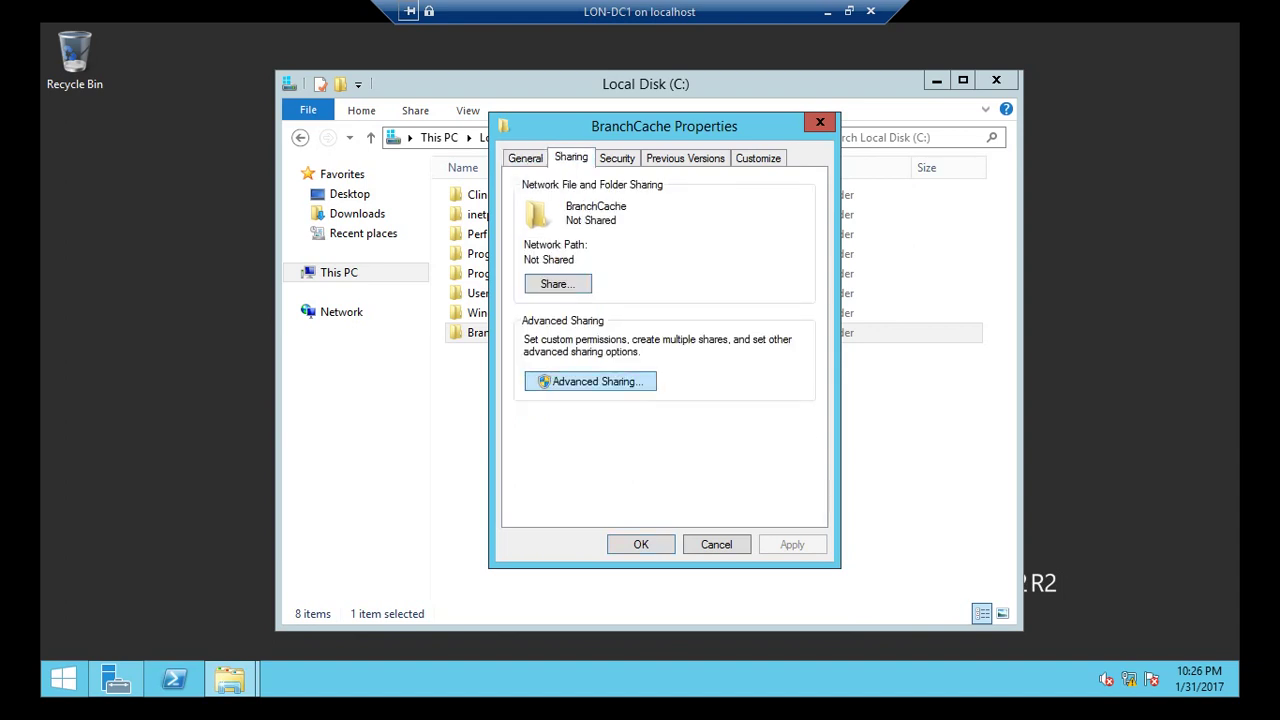
key("Return")
Share the folder with BranchCache caching enabled and Everyone granted Full Control.
key("space")
key("Tab")
key("Tab")
key("Tab")
key("Tab")
key("Tab")
key("Tab")
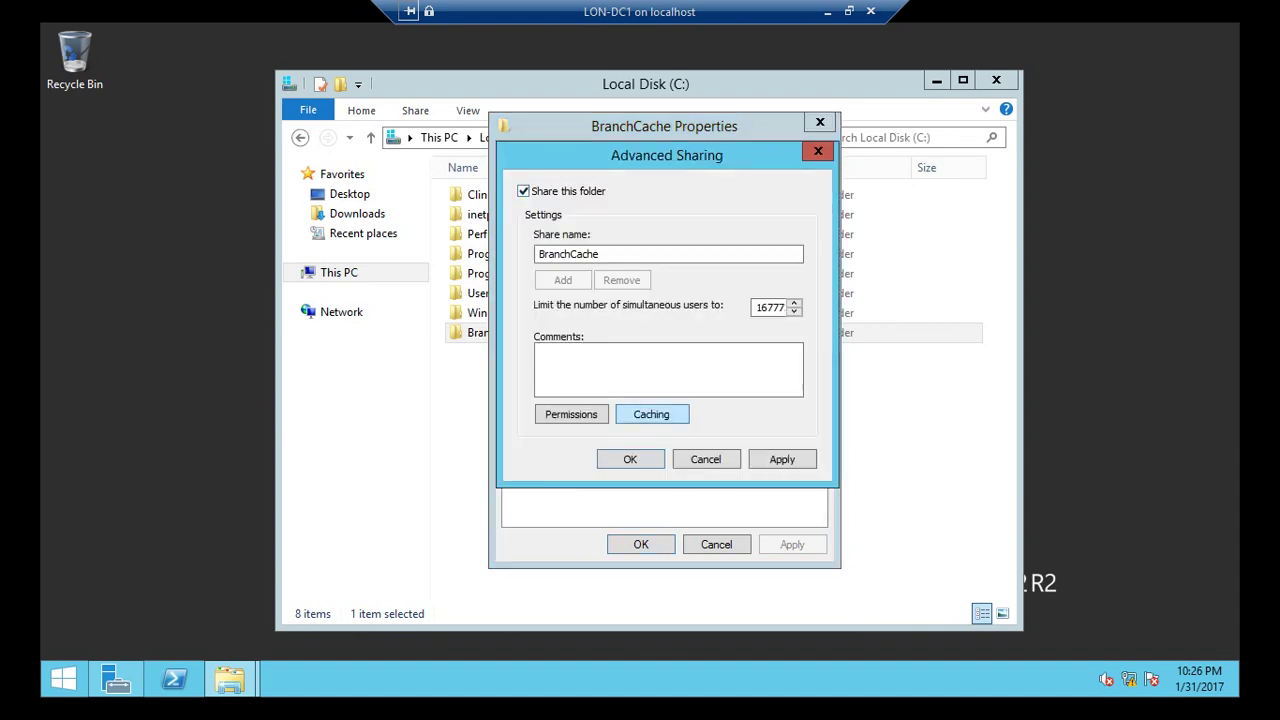
key("Return")
key("Tab")
key("space")
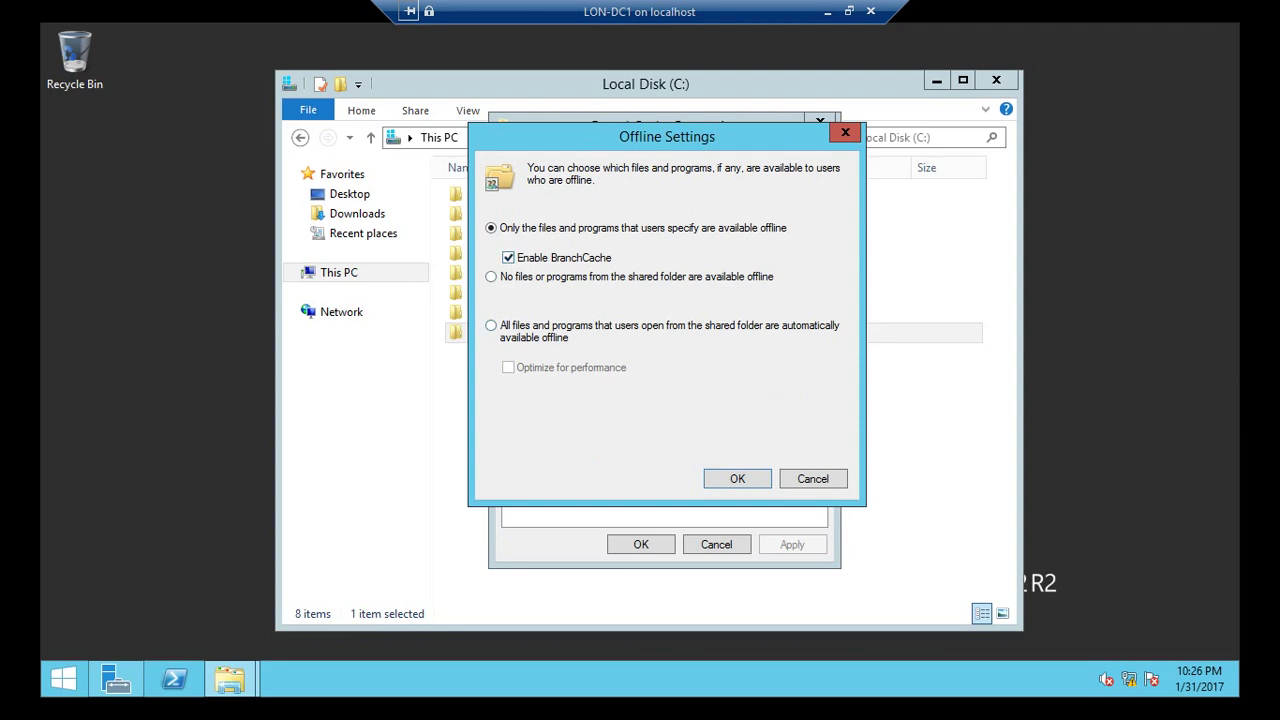
key("Return")
key("Return")
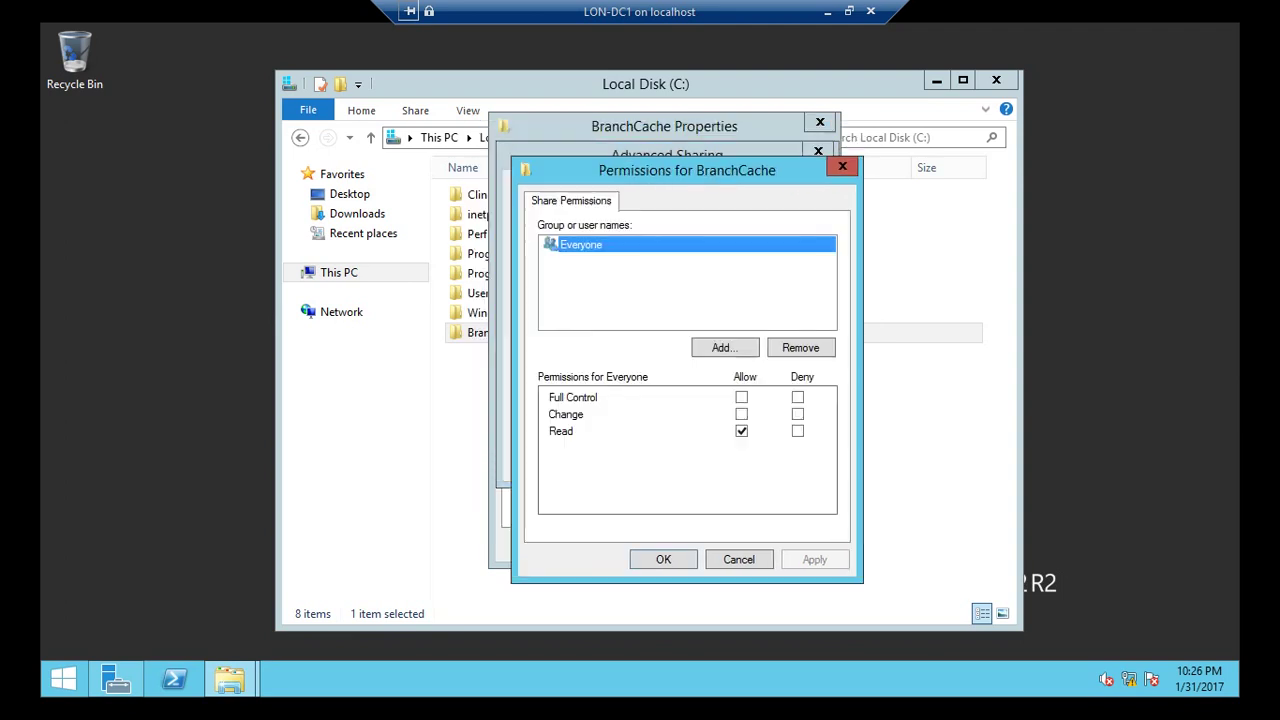
key("Tab")
key("space")
key("Return")
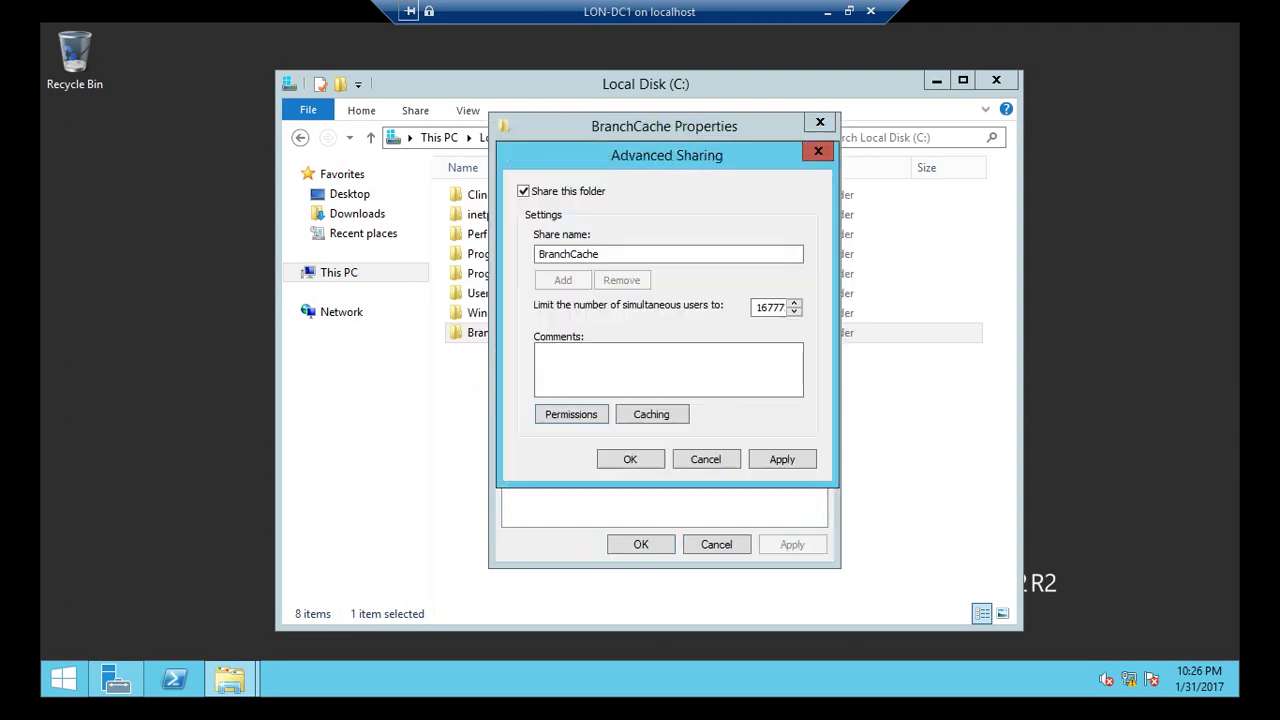
key("Return")
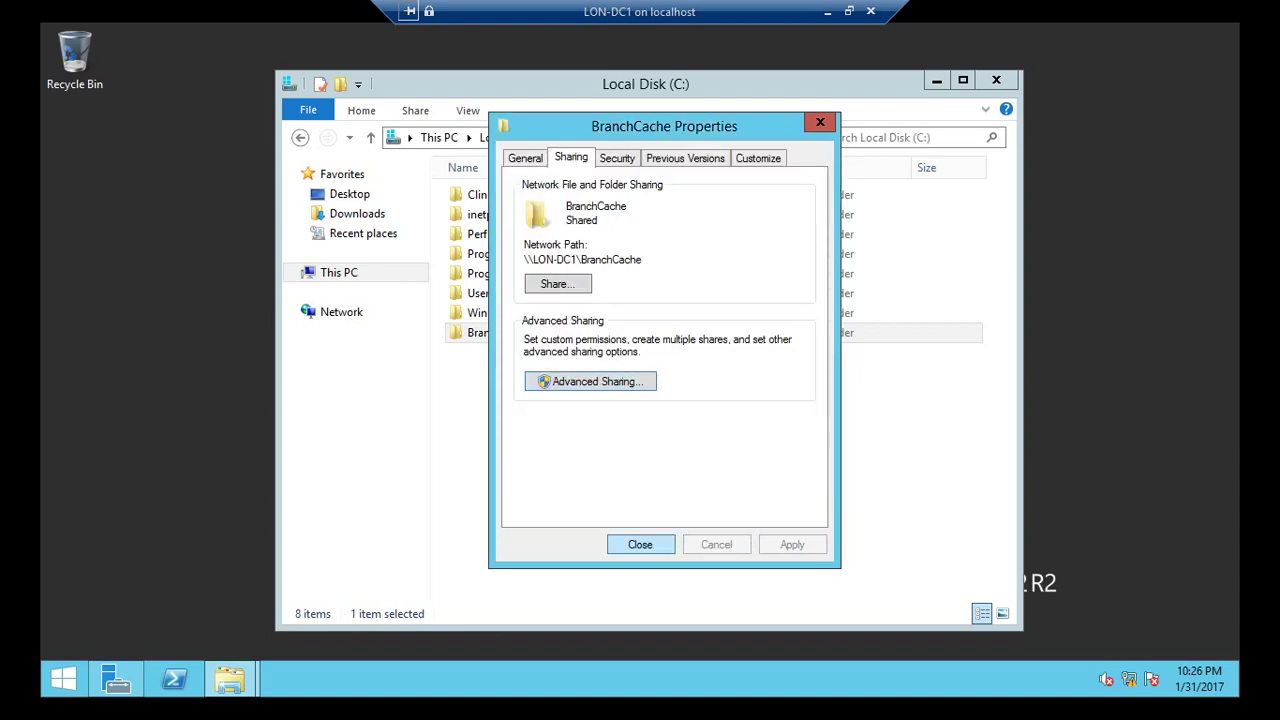
key("Return")
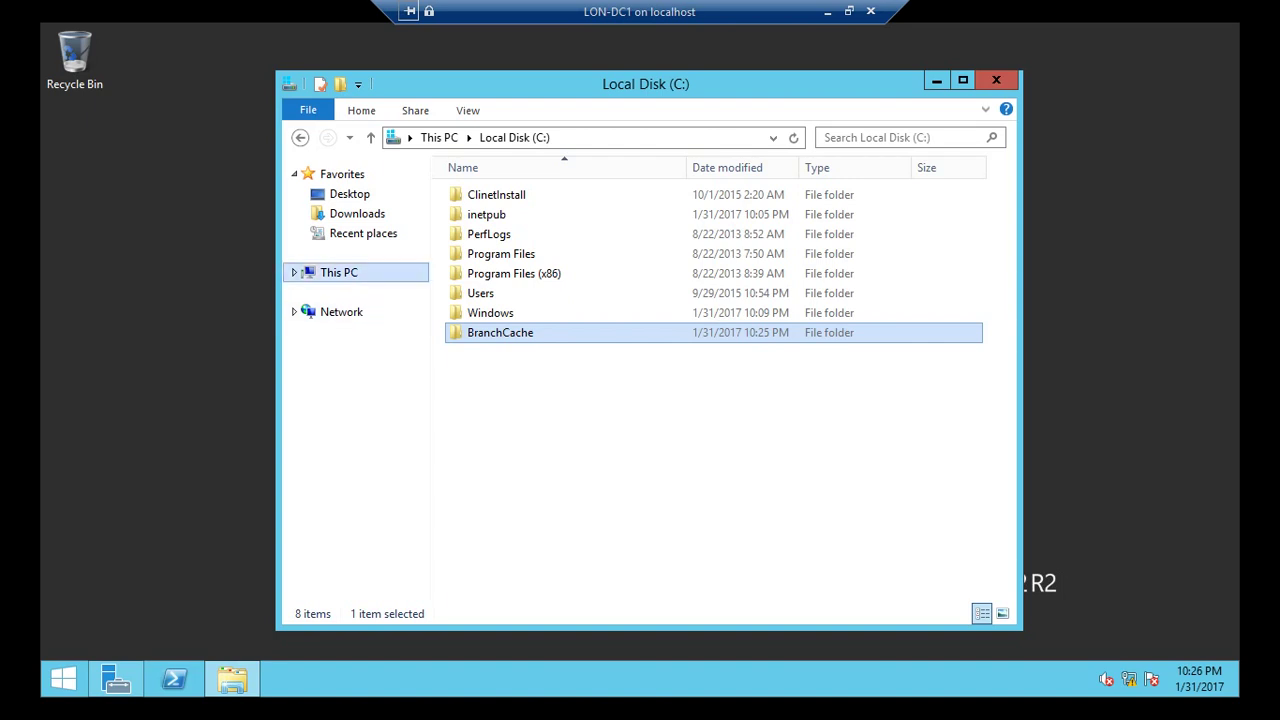
Find mspaint in C:\Windows\System32 by searching and copy it.
double_click(490, 312)
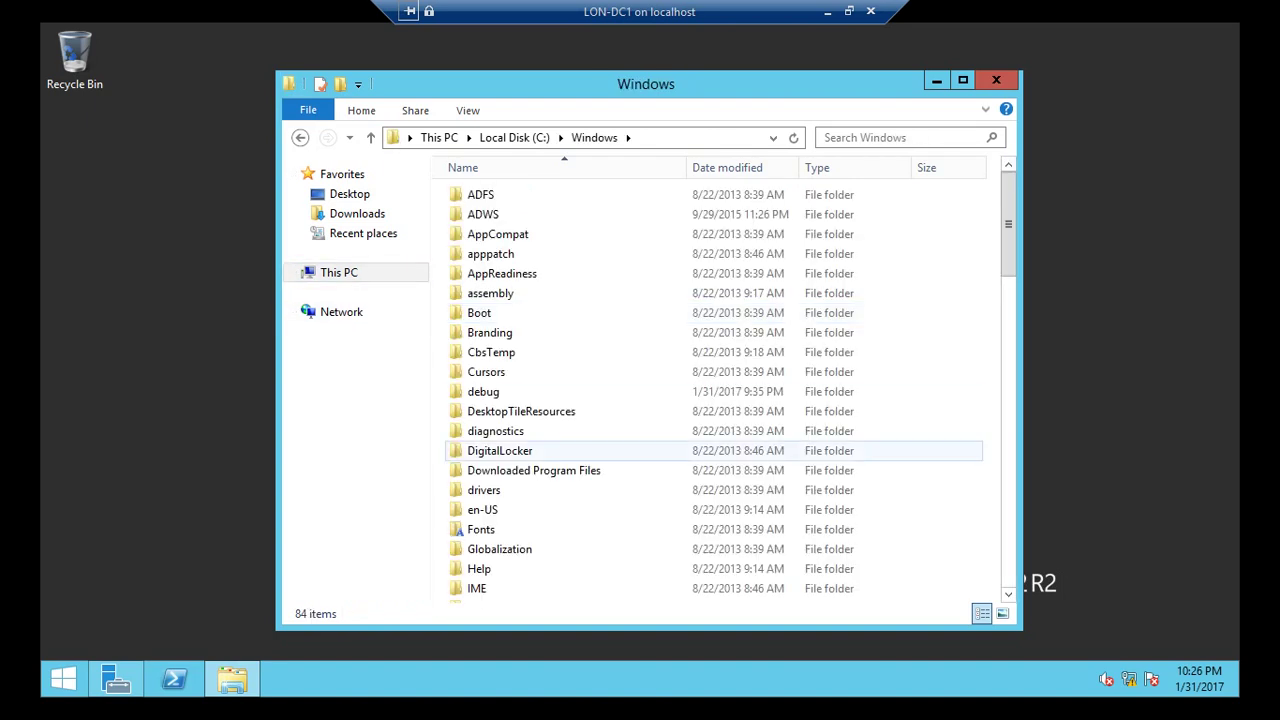
left_click(500, 450)
key("s")
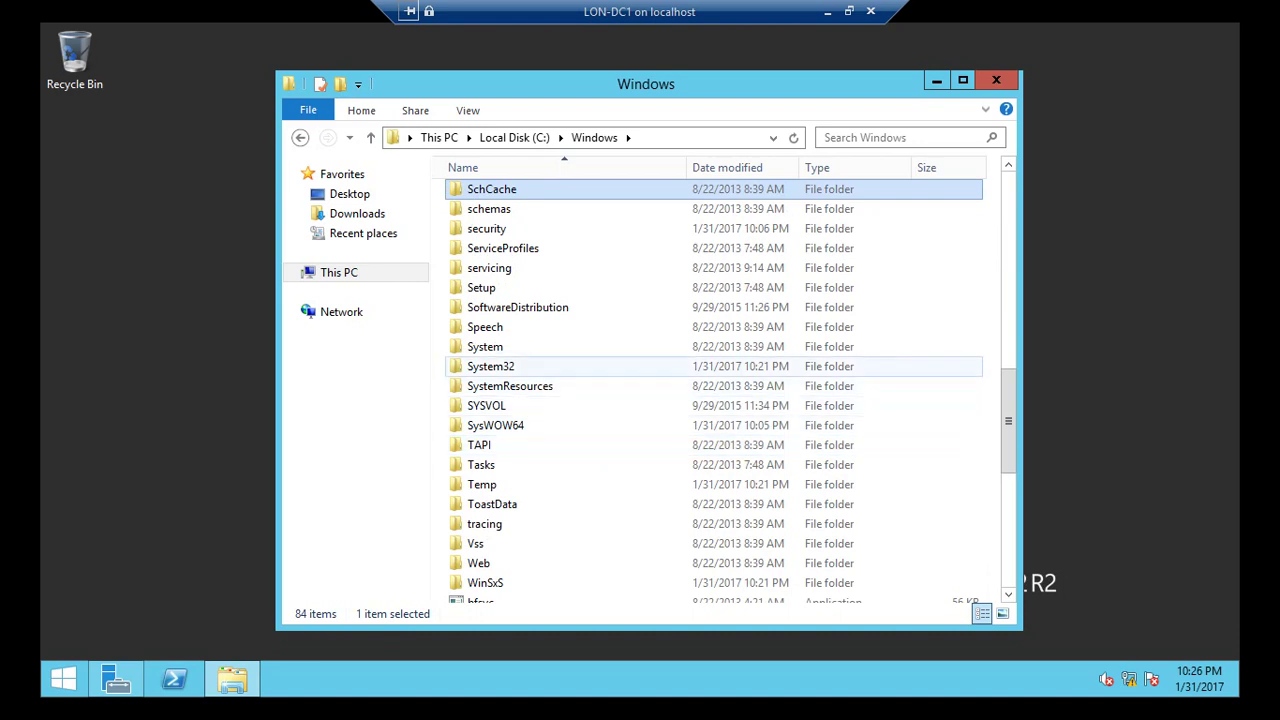
double_click(490, 366)
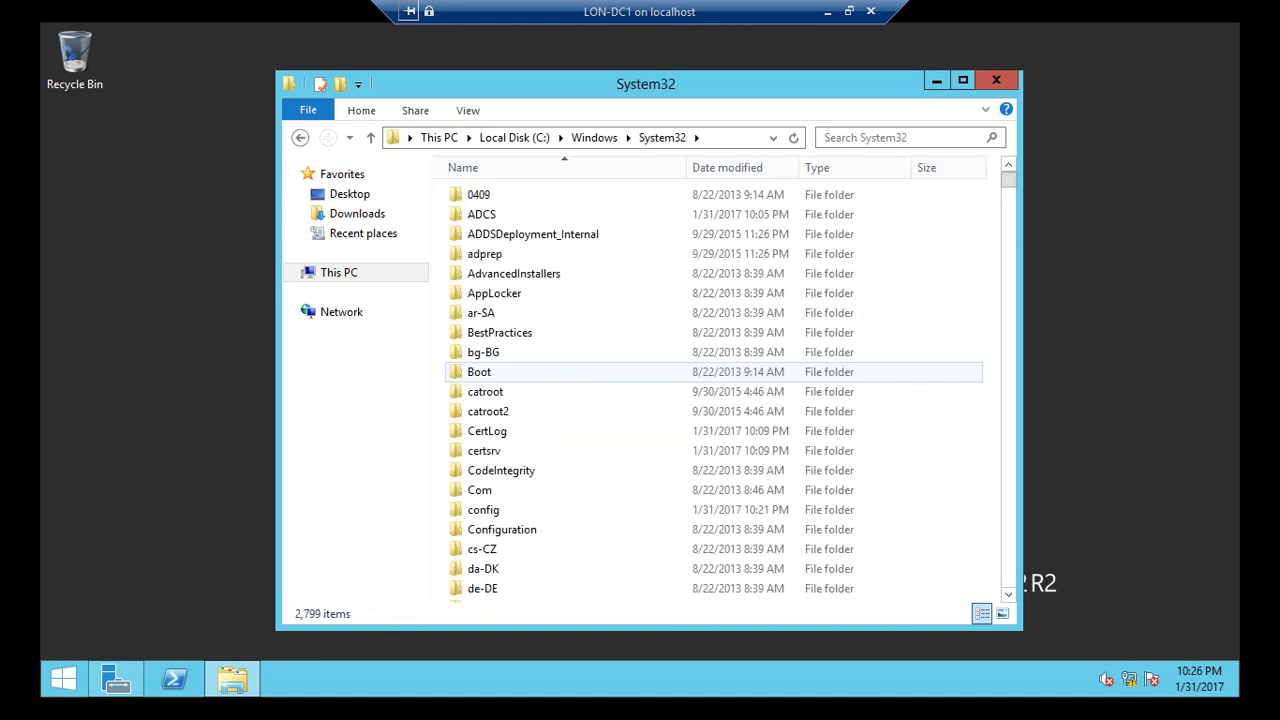
left_click(900, 137)
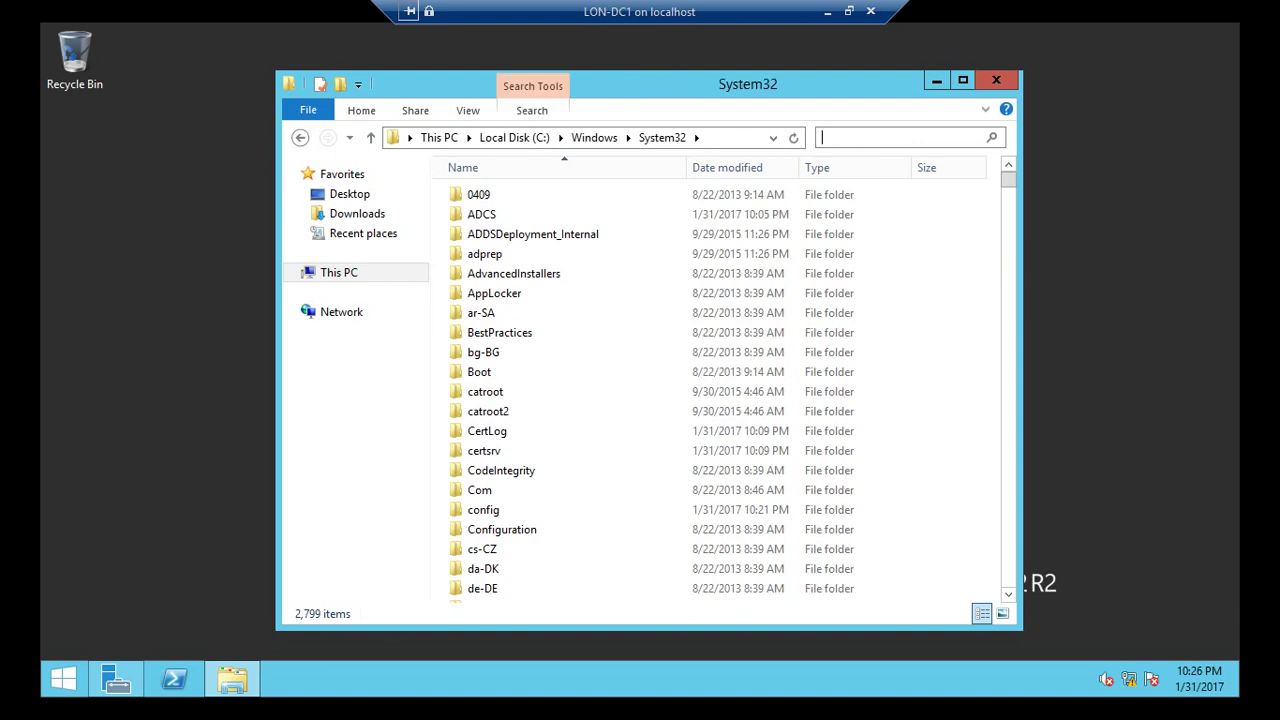
type("msp")
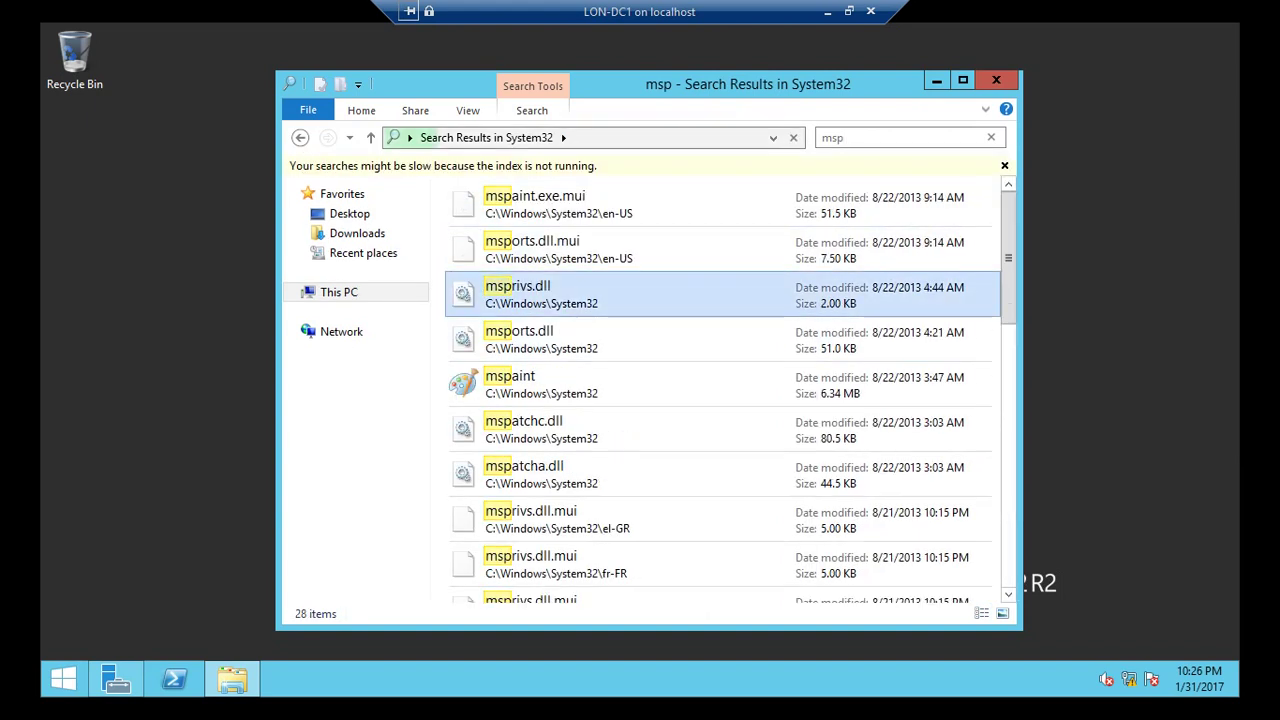
right_click(530, 291)
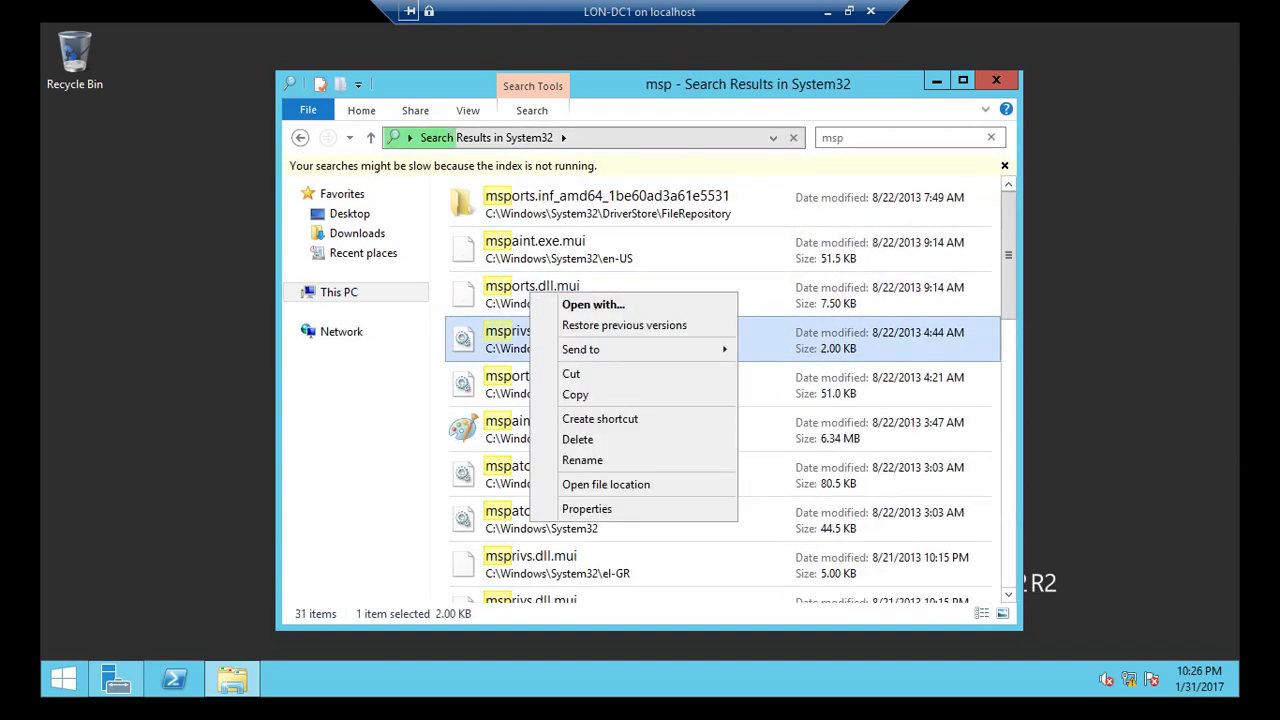
left_click(833, 137)
type("mspai")
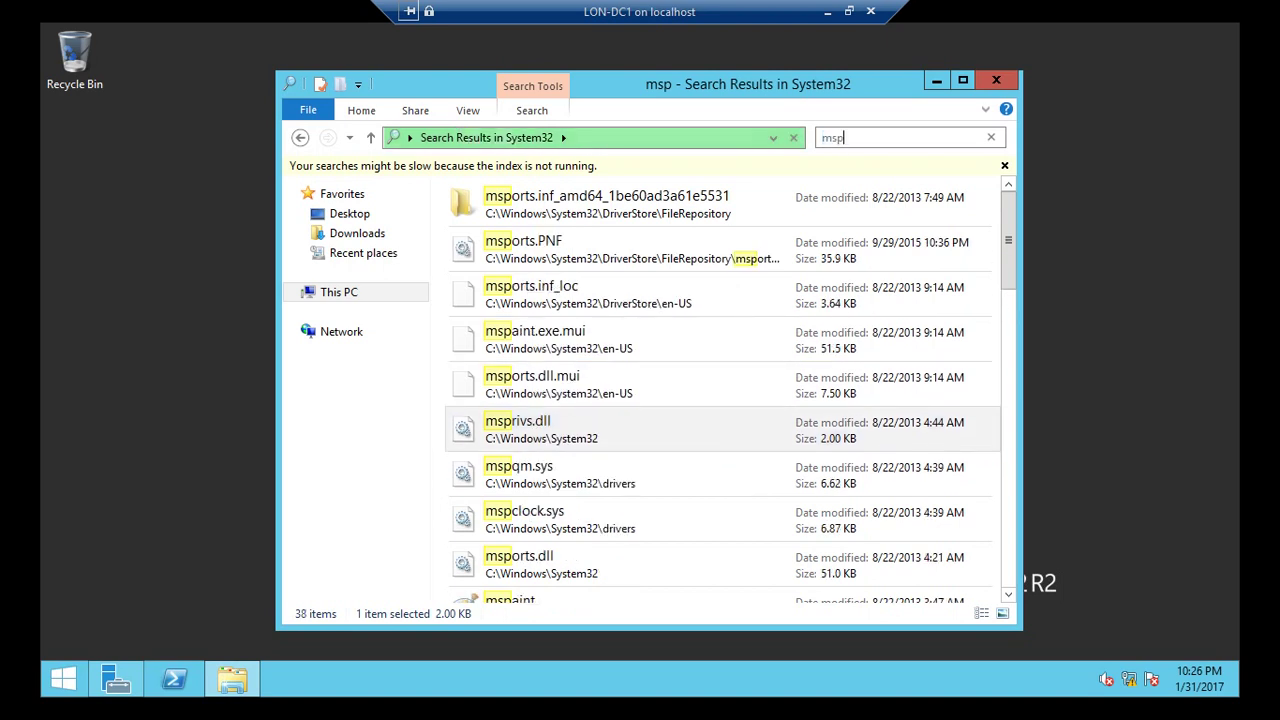
type("nt")
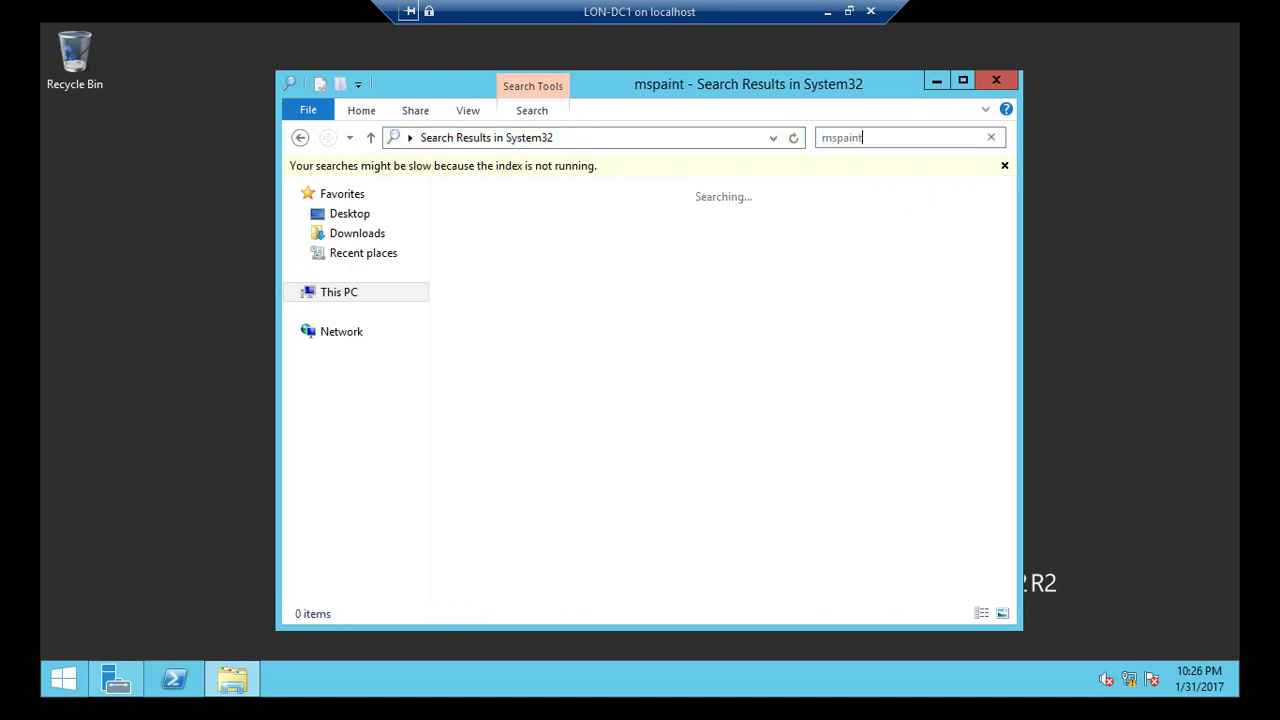
right_click(535, 201)
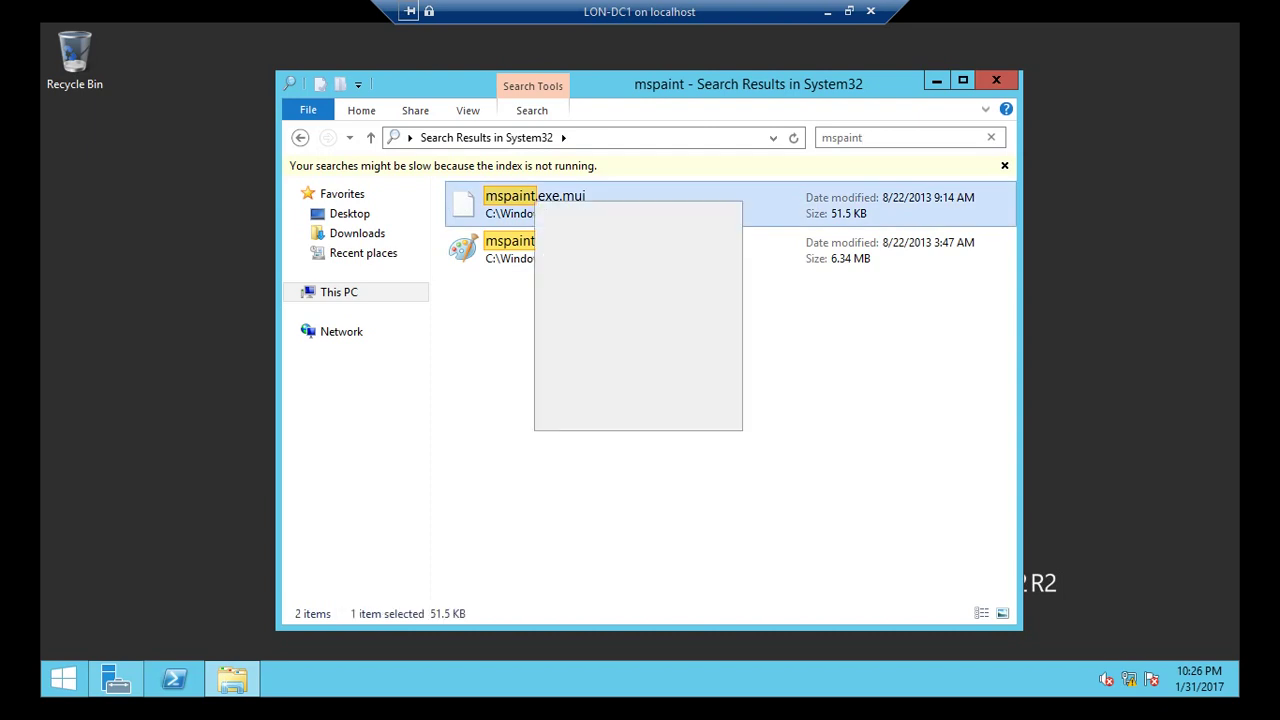
left_click(495, 246)
right_click(486, 233)
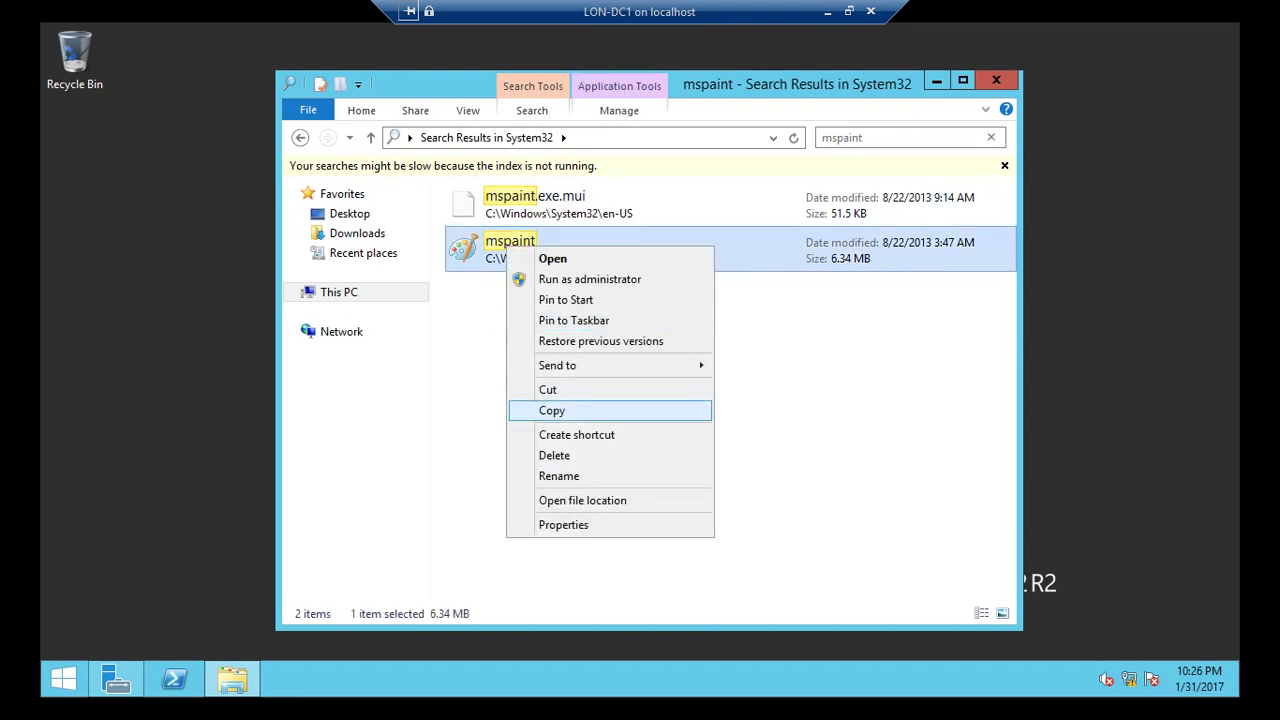
left_click(530, 410)
Paste mspaint into the C:\BranchCache folder.
left_click(340, 292)
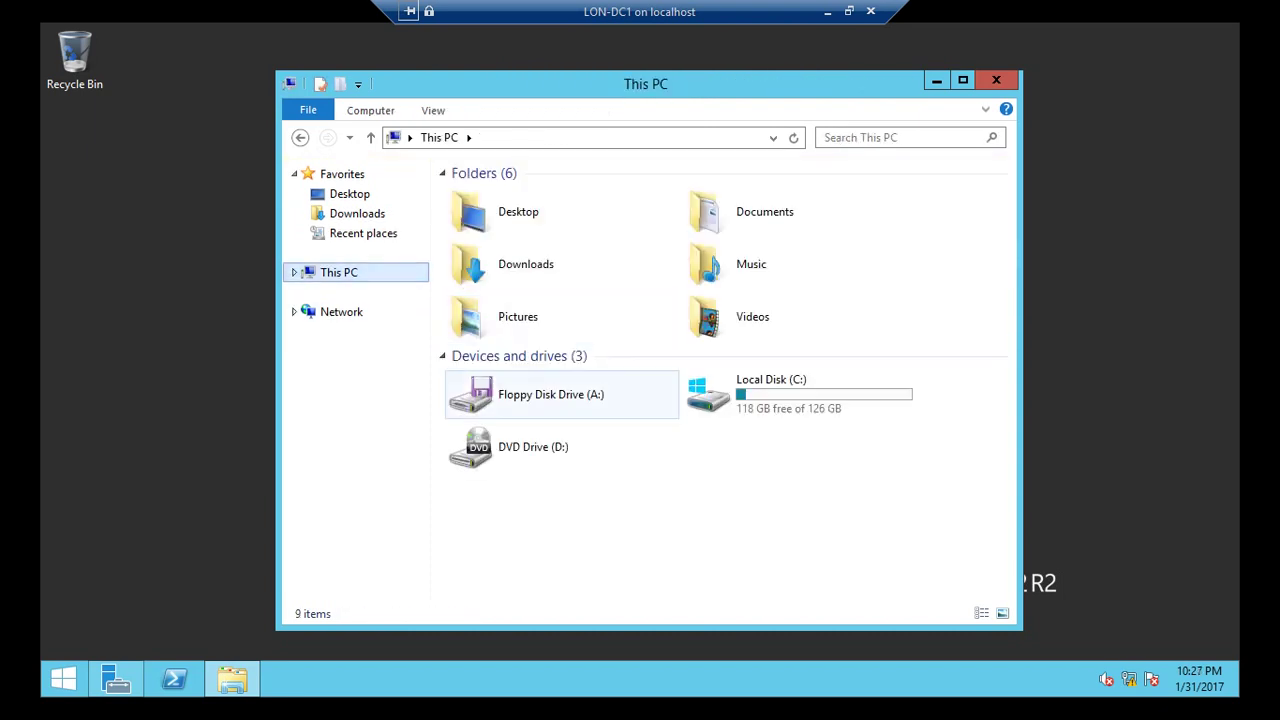
double_click(770, 393)
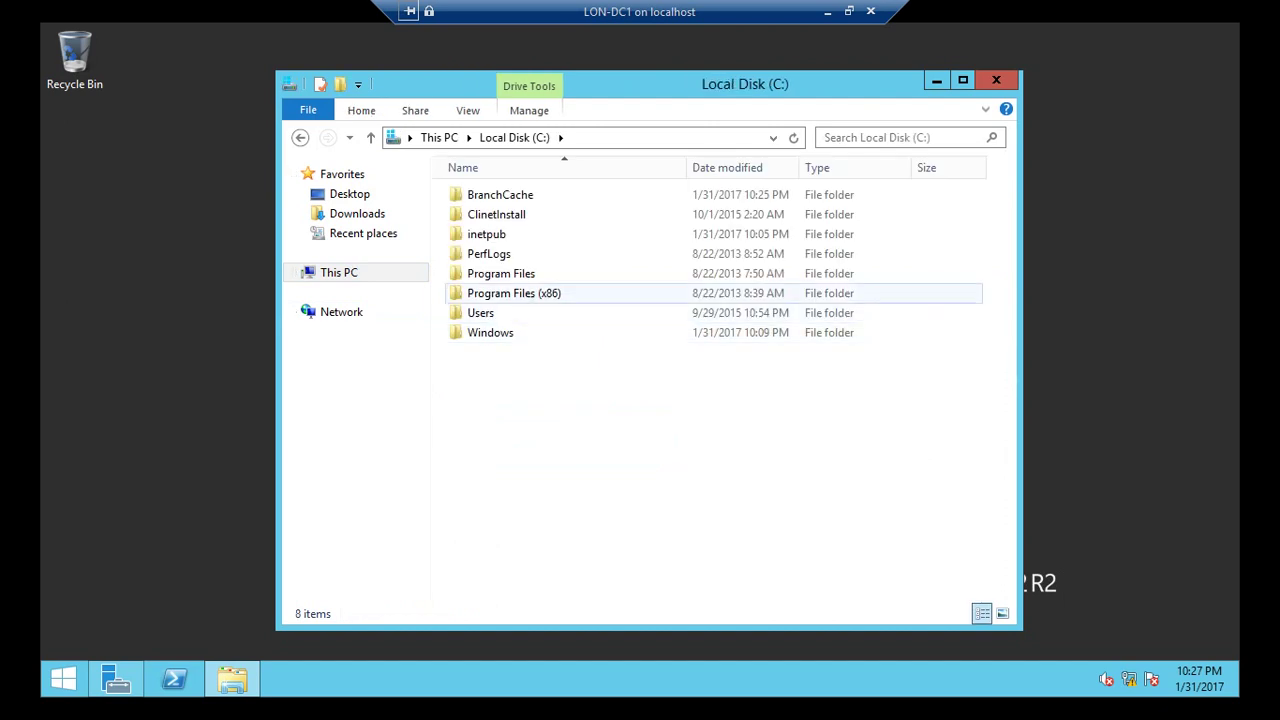
double_click(500, 194)
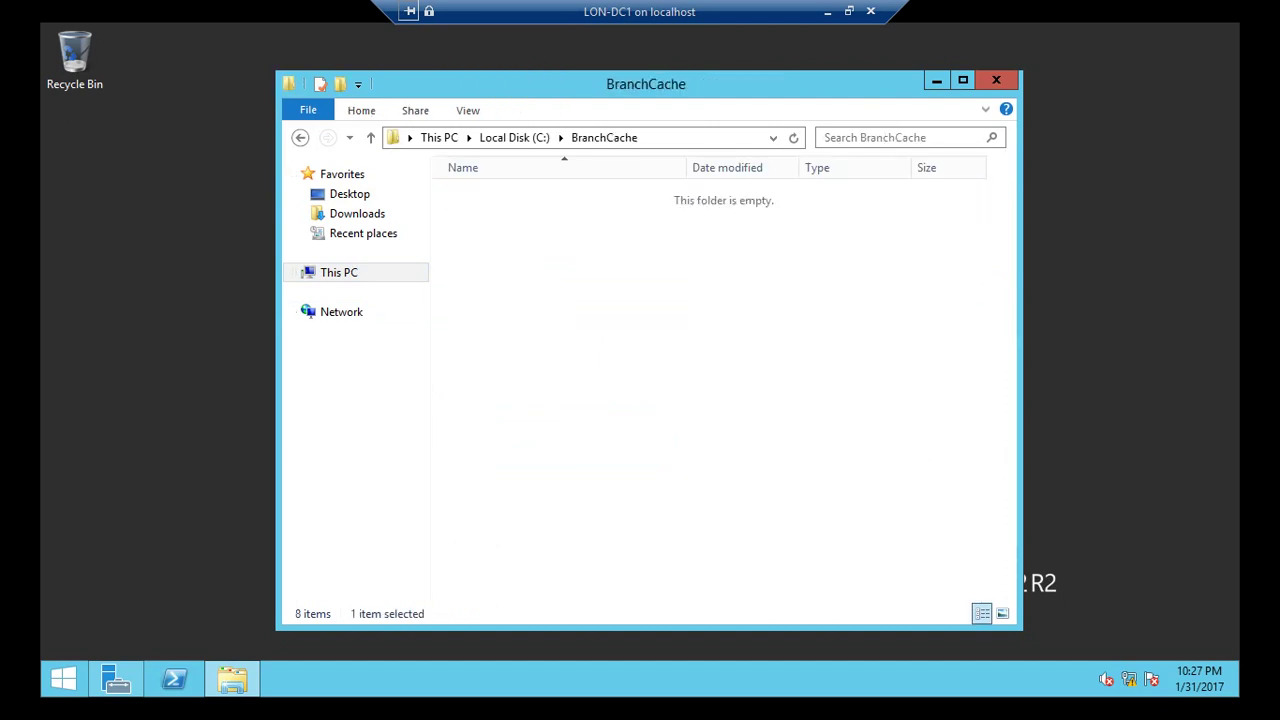
right_click(561, 307)
left_click(600, 430)
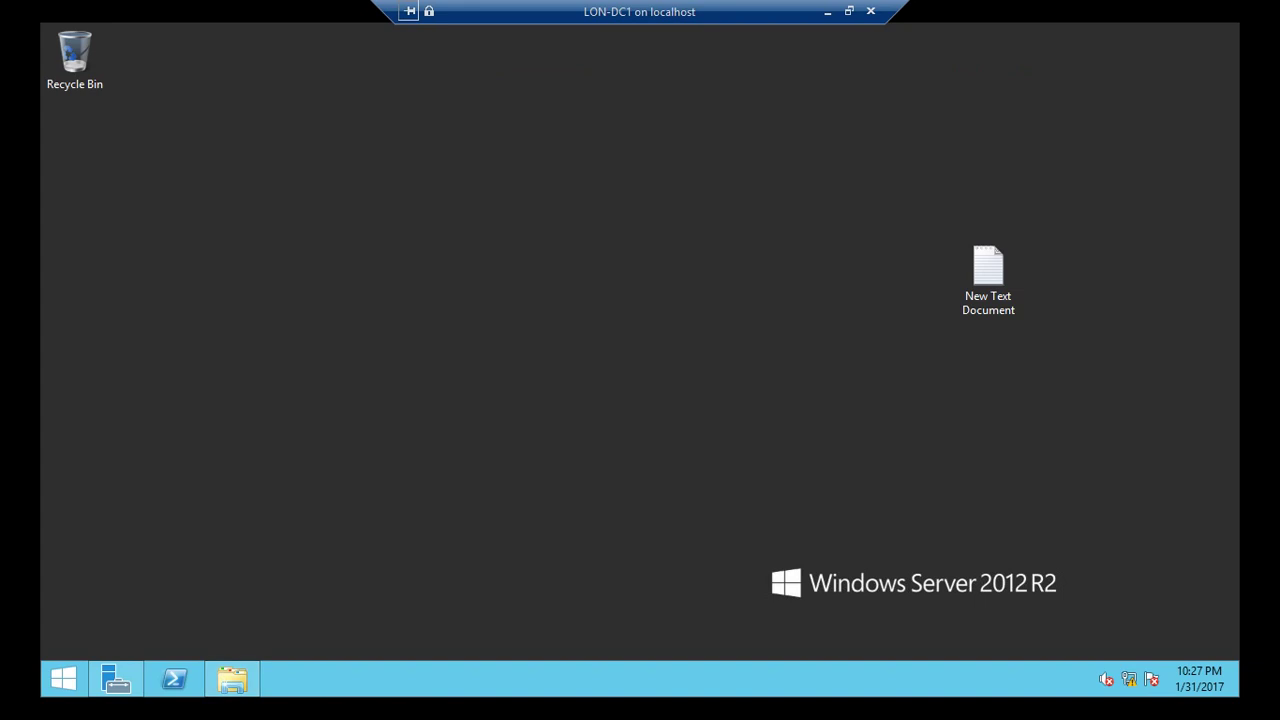
Refresh the desktop, then launch Group Policy Management from Server Manager's Tools menu.
right_click(309, 331)
left_click(340, 386)
left_click(116, 679)
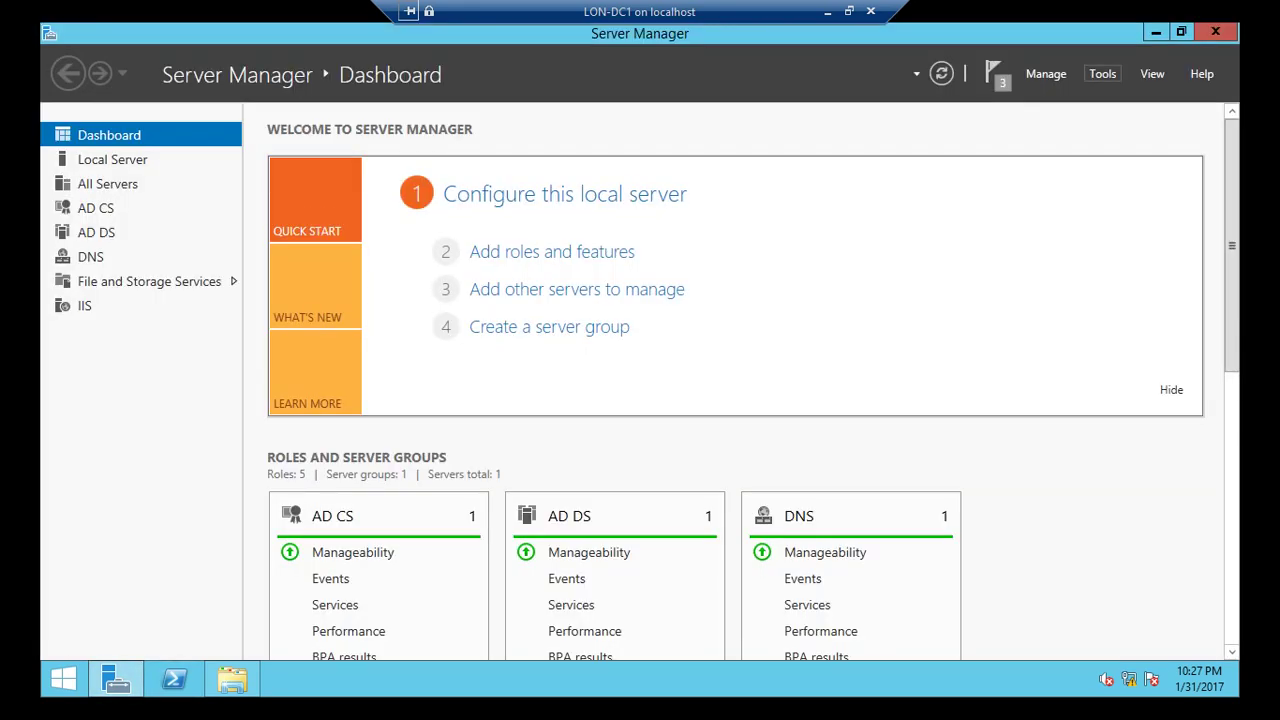
left_click(1102, 73)
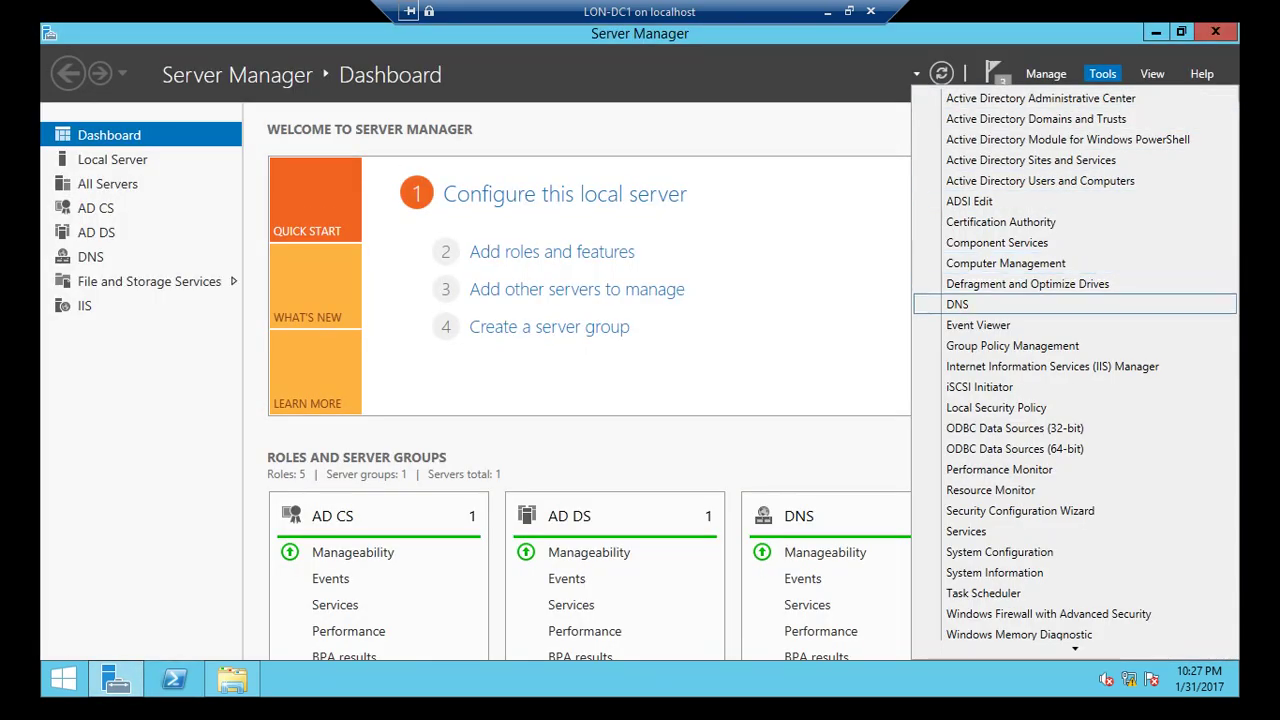
key("Return")
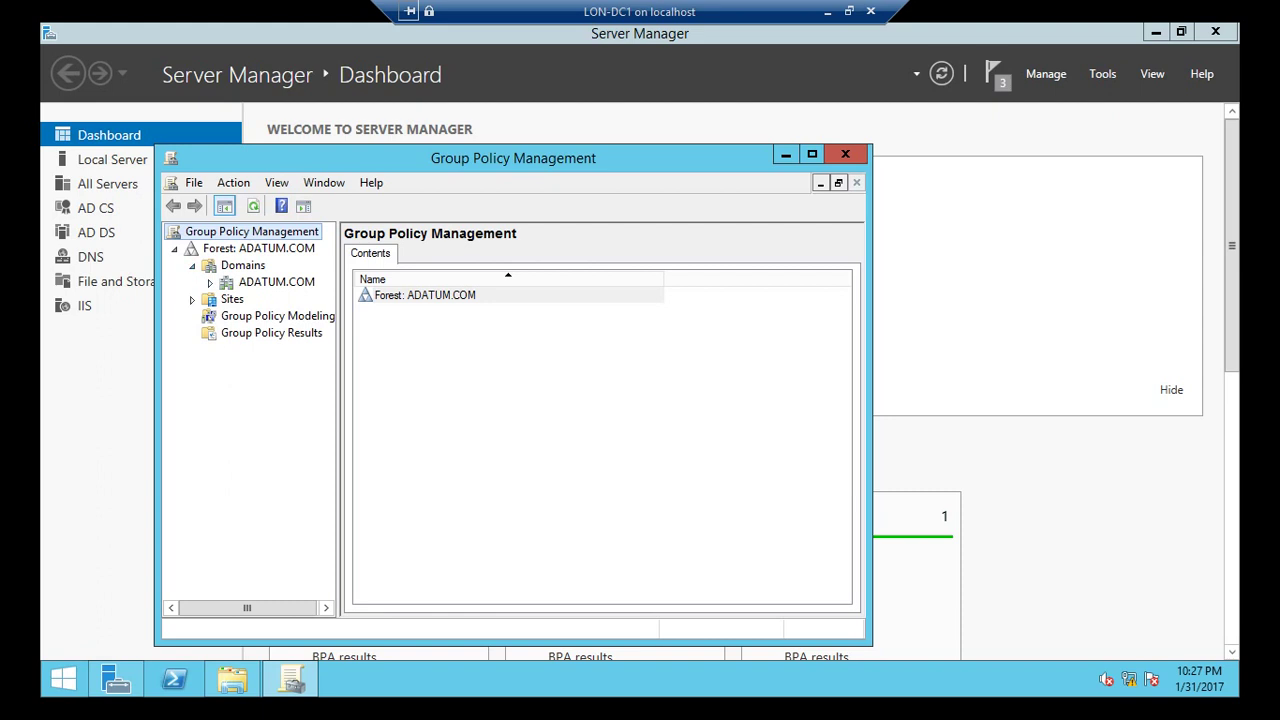
Create a GPO named Branch-Cache-GPO linked to ADATUM.COM and open it for editing.
right_click(238, 265)
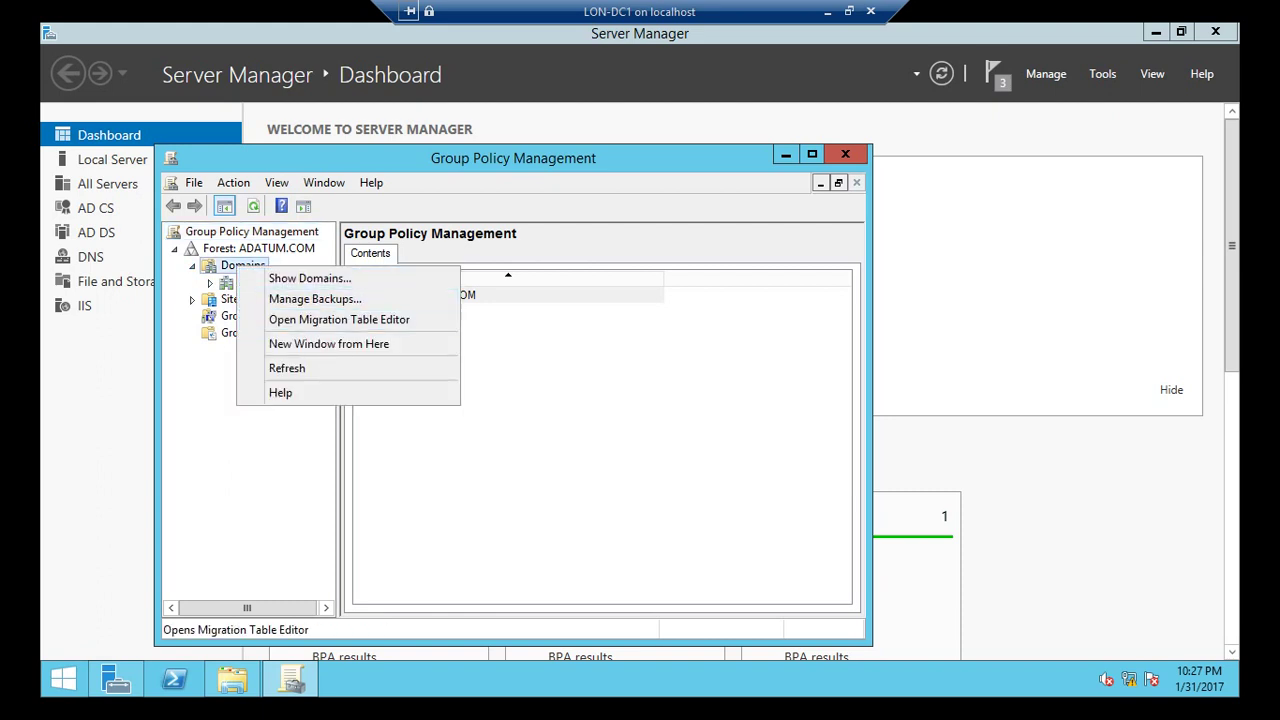
key("Escape")
right_click(262, 281)
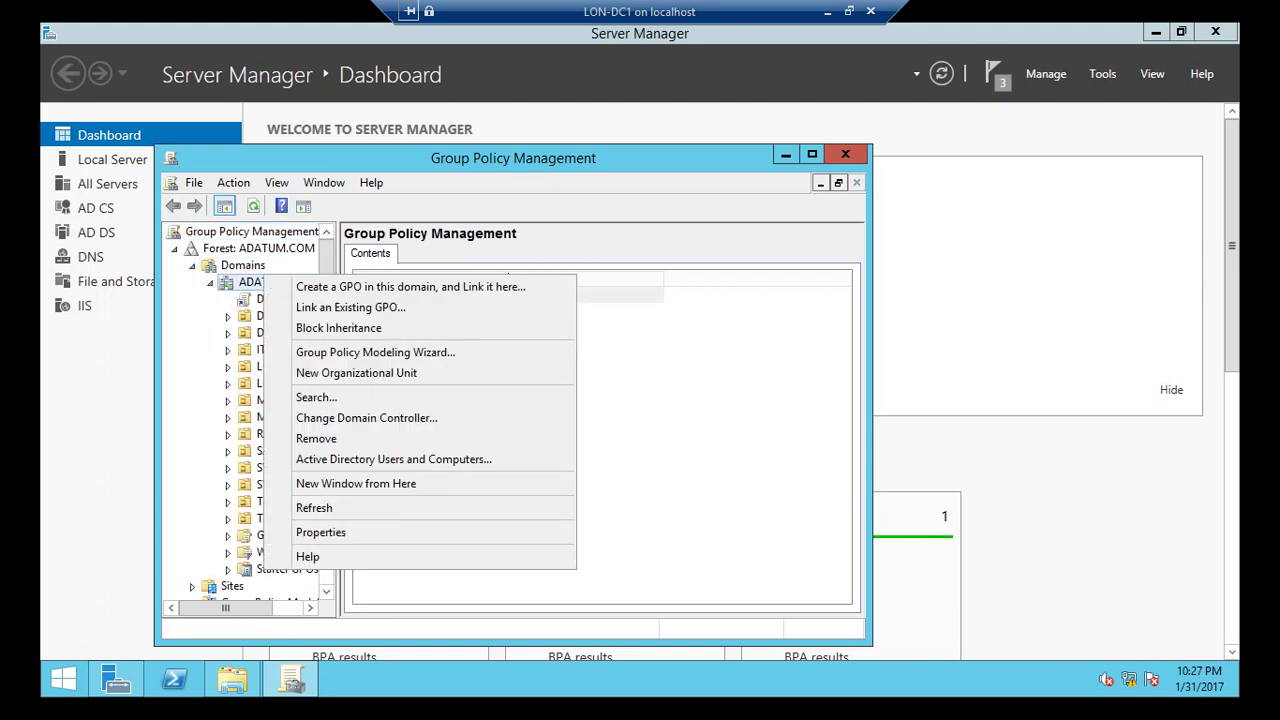
left_click(330, 287)
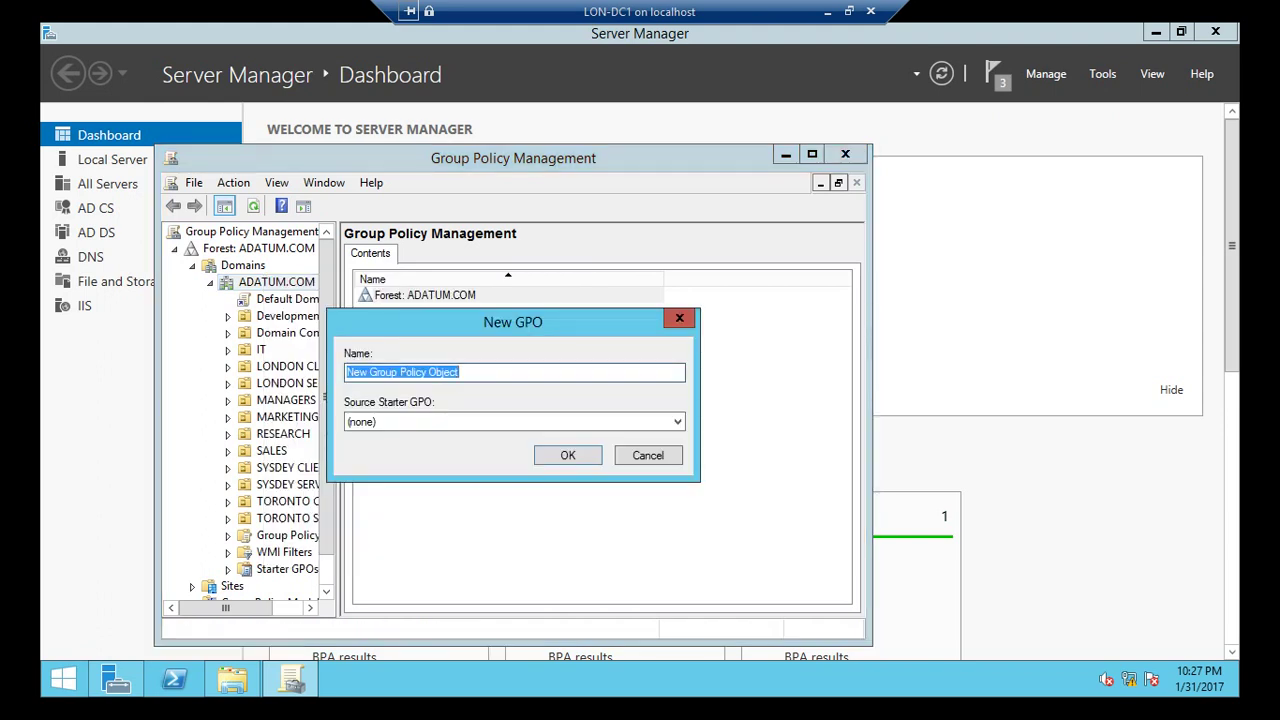
type("Bran")
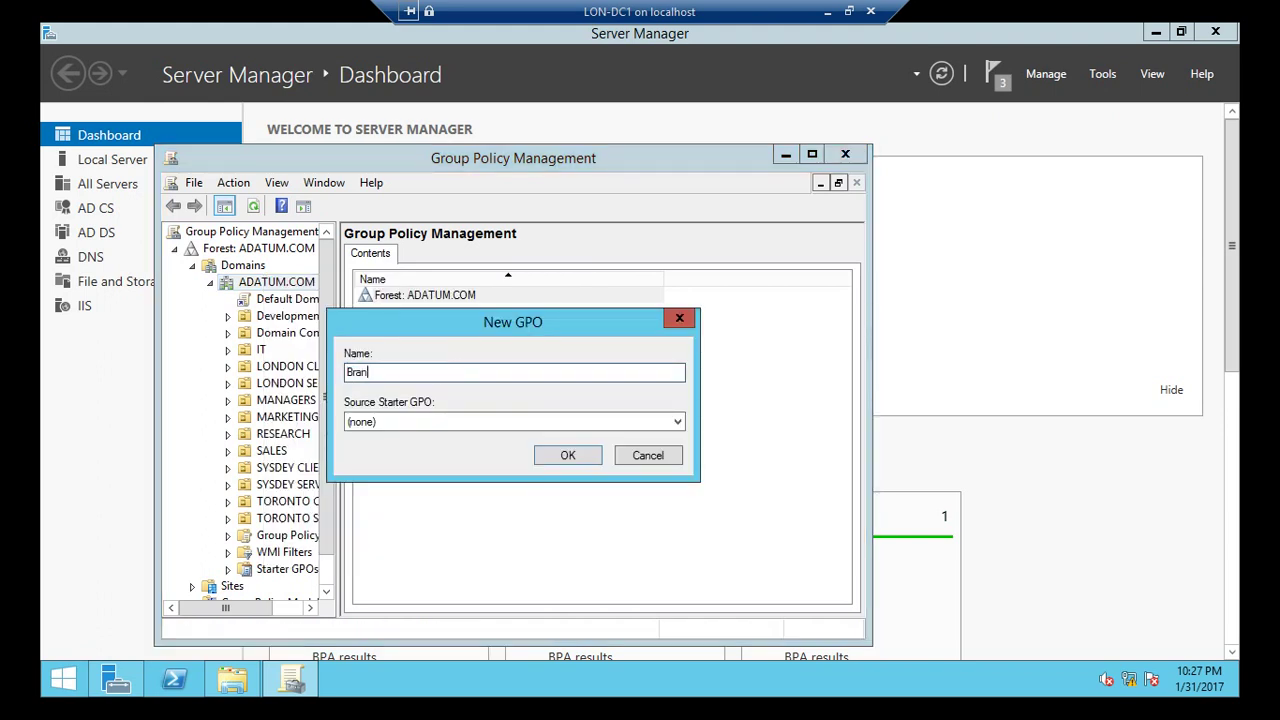
type("ch-Cache-GPO")
key("Return")
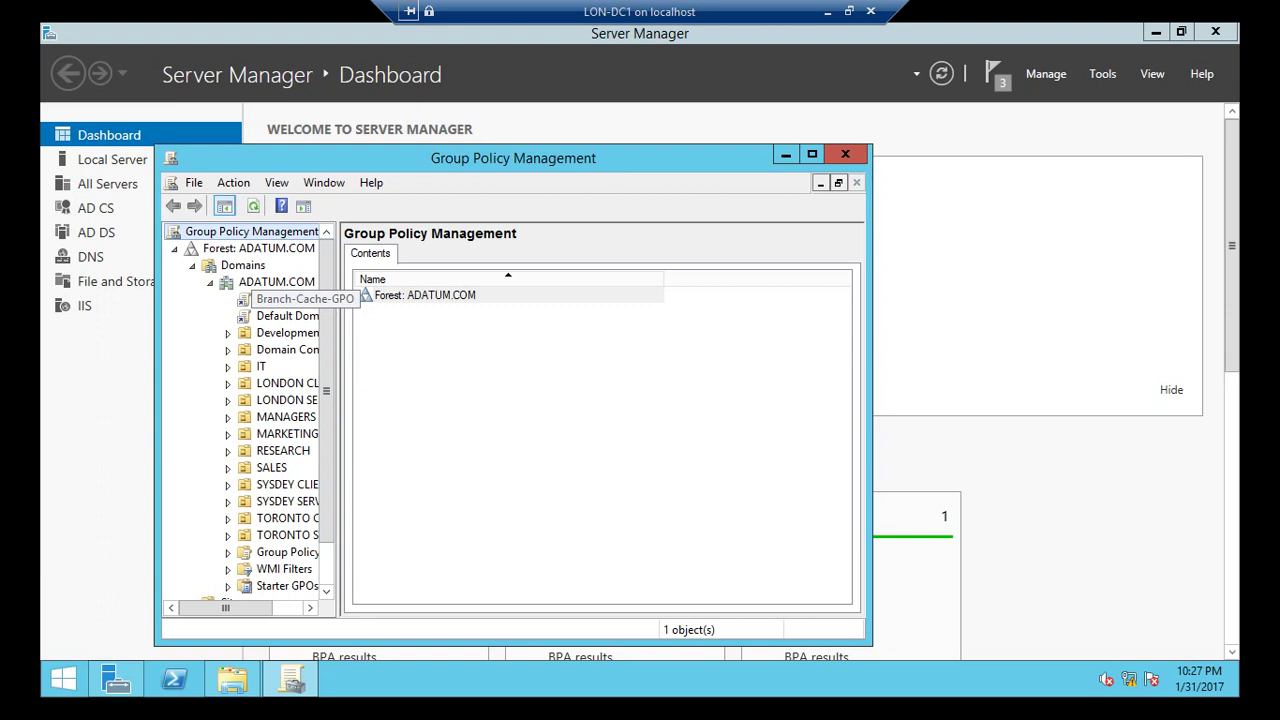
right_click(287, 298)
left_click(350, 311)
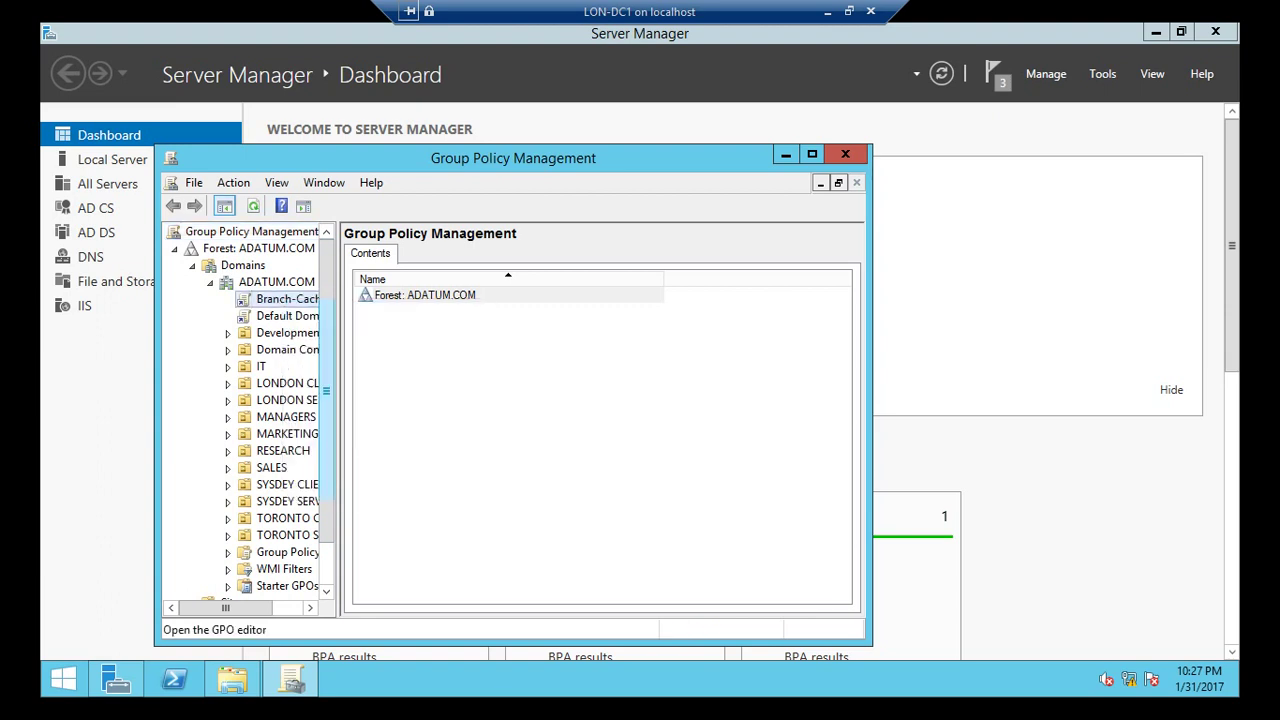
Maximize the Branch-Cache-GPO editor and expand Computer Configuration > Policies.
left_click(1155, 32)
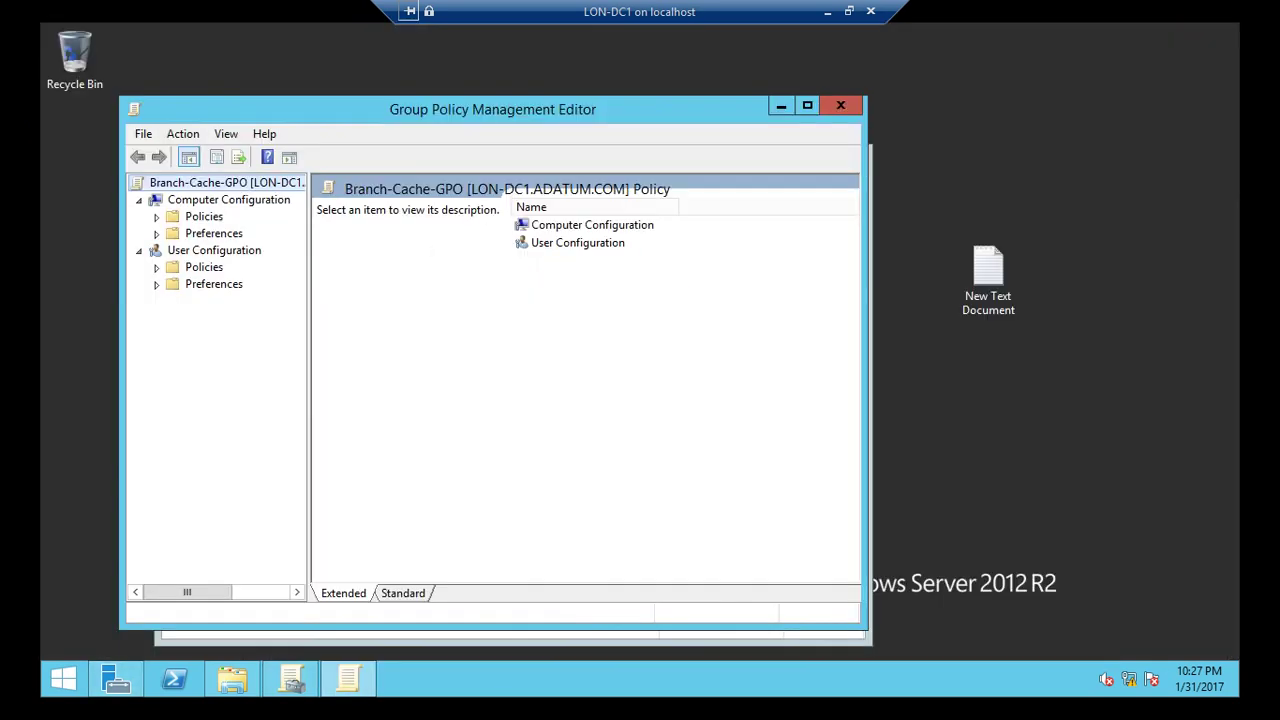
left_click(807, 105)
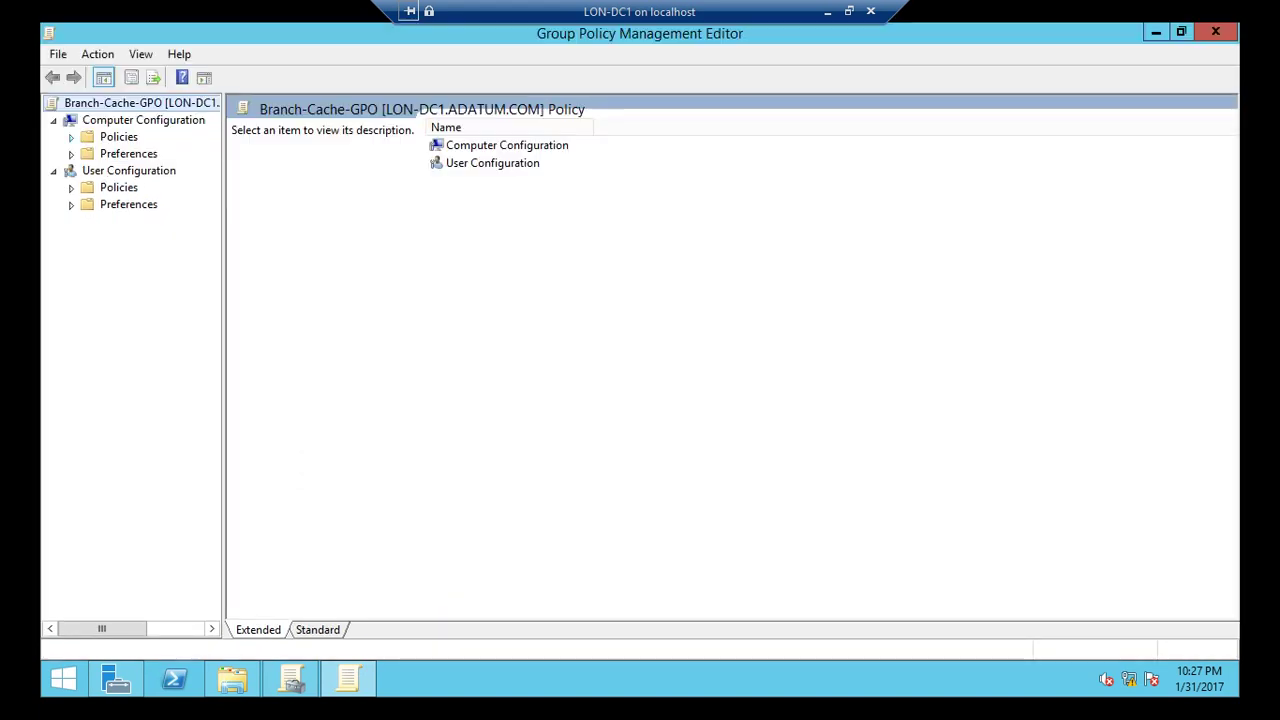
left_click(71, 137)
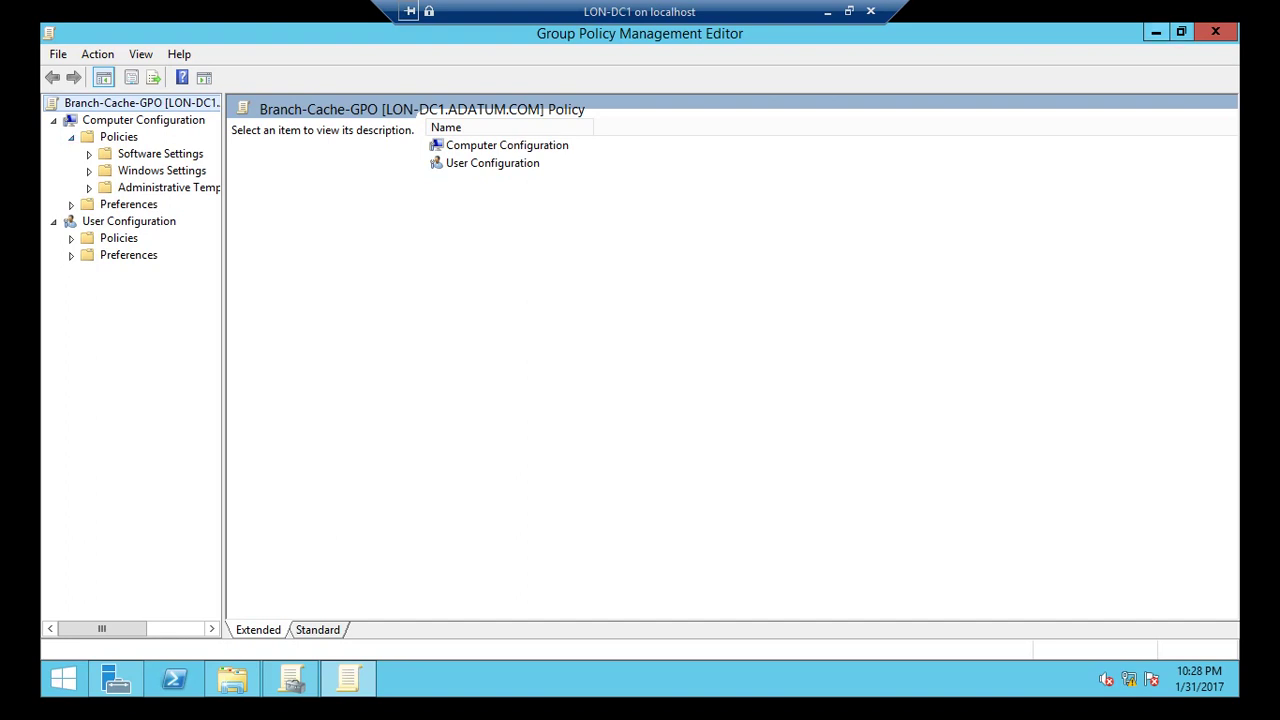
Minimize that editor and open the Default Domain Policy for editing from Group Policy Management.
left_click(1156, 32)
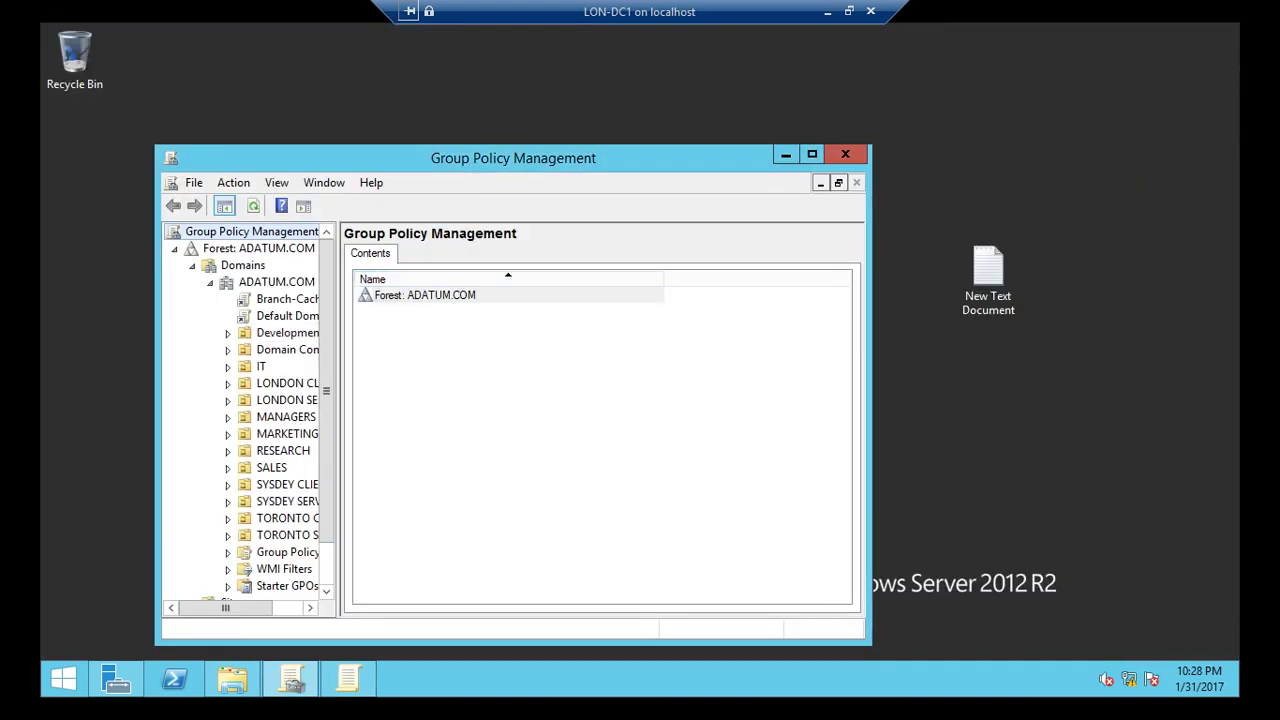
key("super+Up")
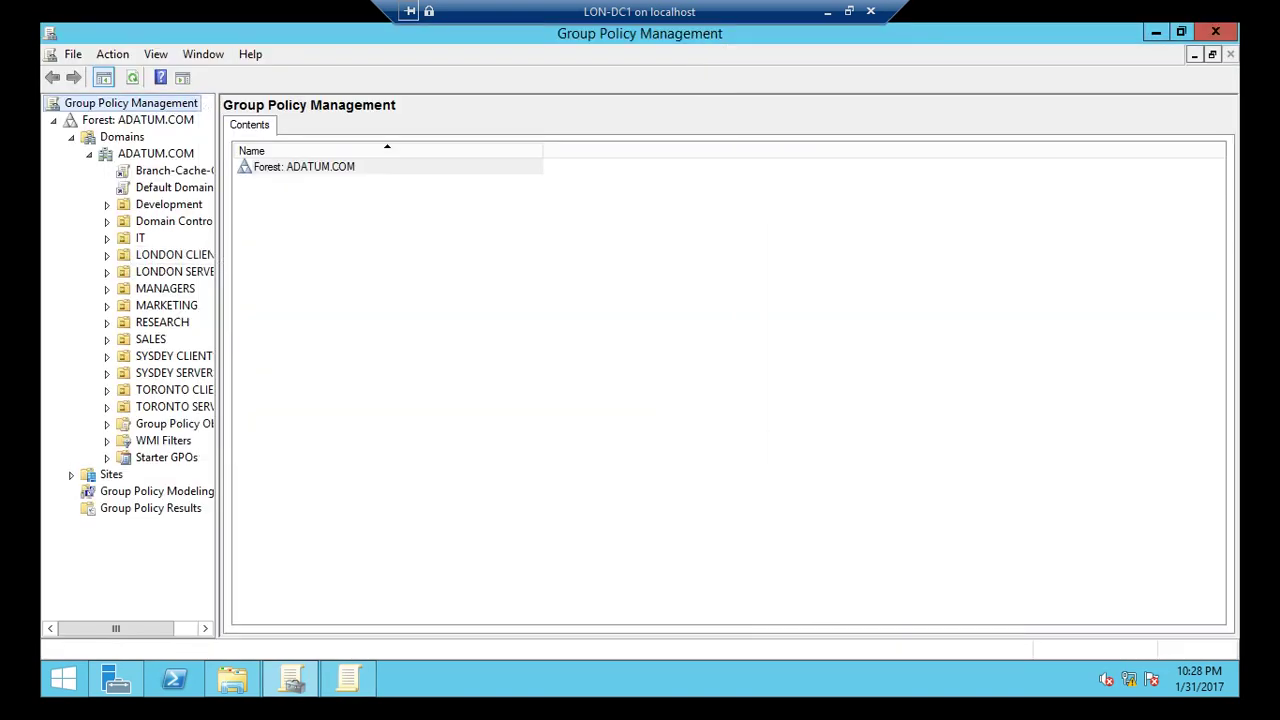
left_click_drag(219, 360, 348, 360)
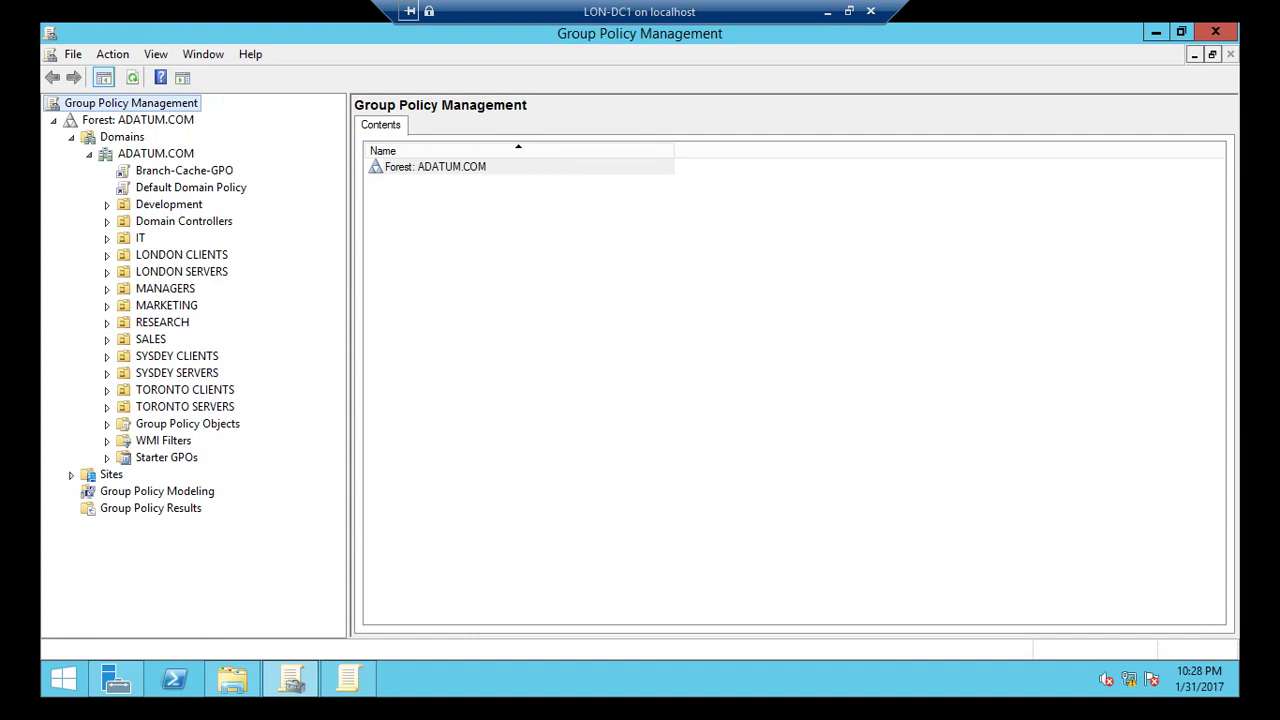
right_click(120, 184)
left_click(160, 194)
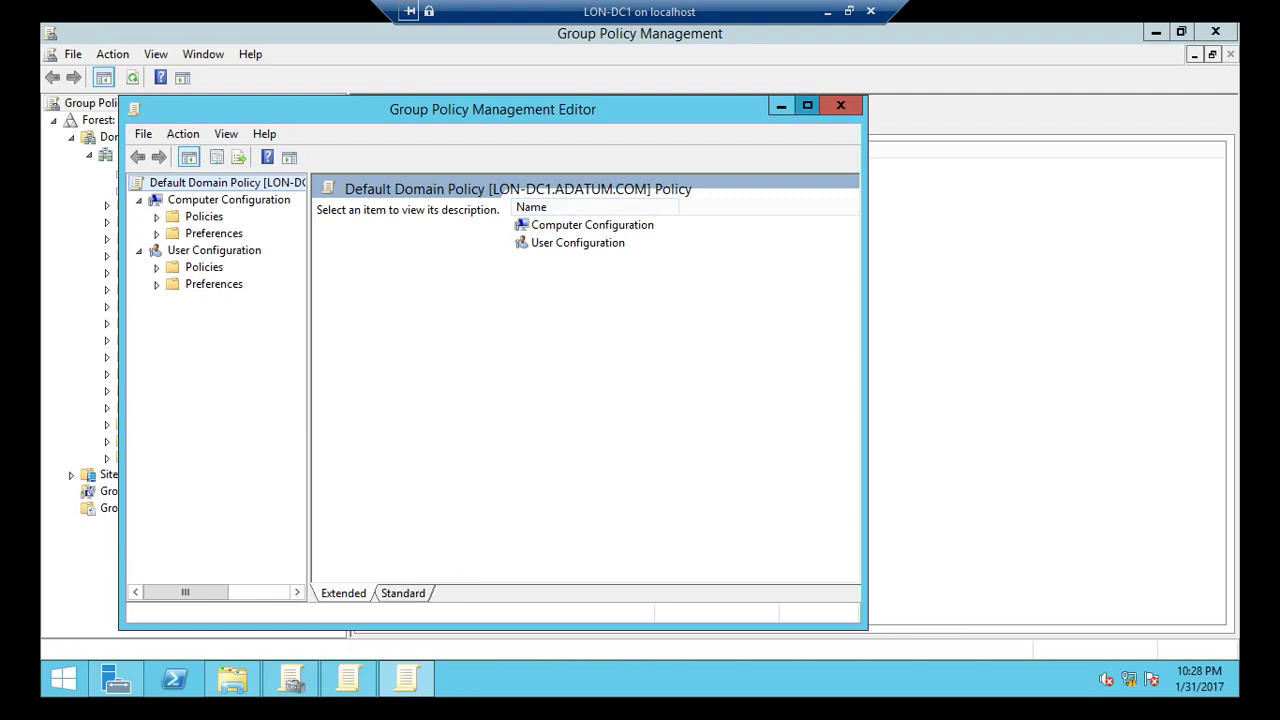
Navigate the Default Domain Policy to Security Settings > Windows Firewall with Advanced Security > Inbound Rules.
left_click(807, 105)
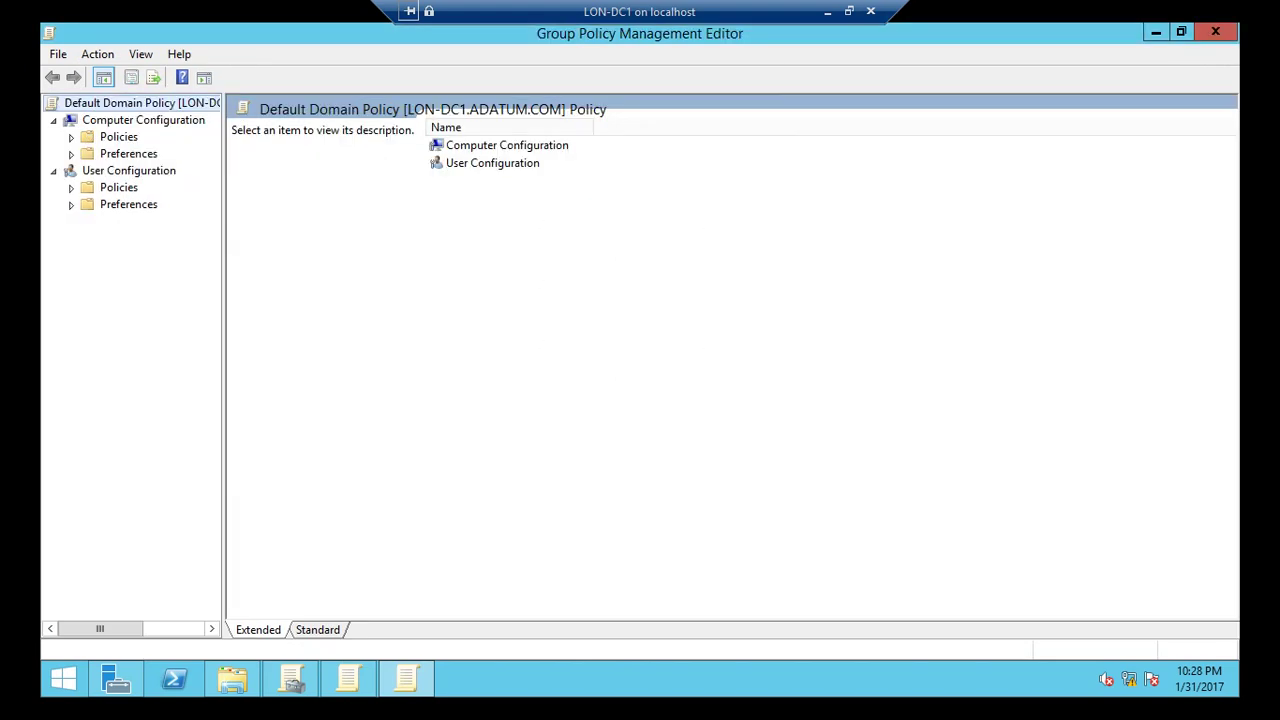
left_click_drag(224, 360, 307, 360)
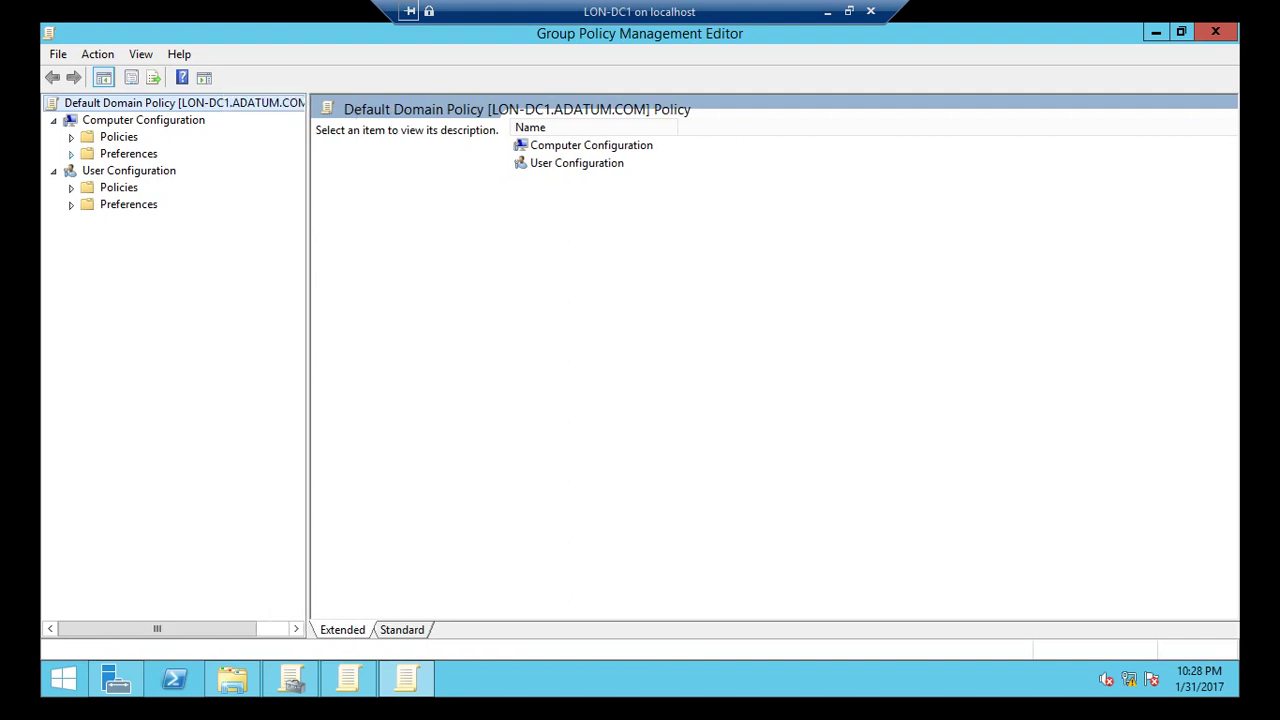
left_click(71, 137)
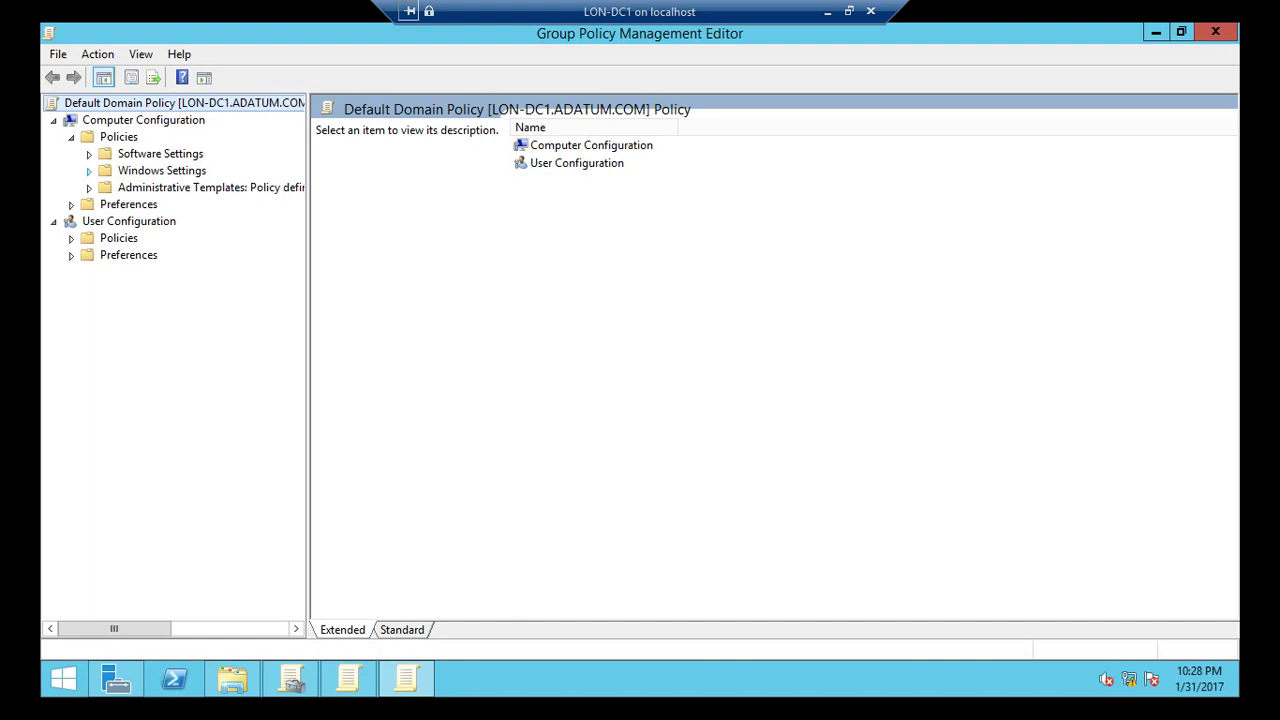
left_click(89, 171)
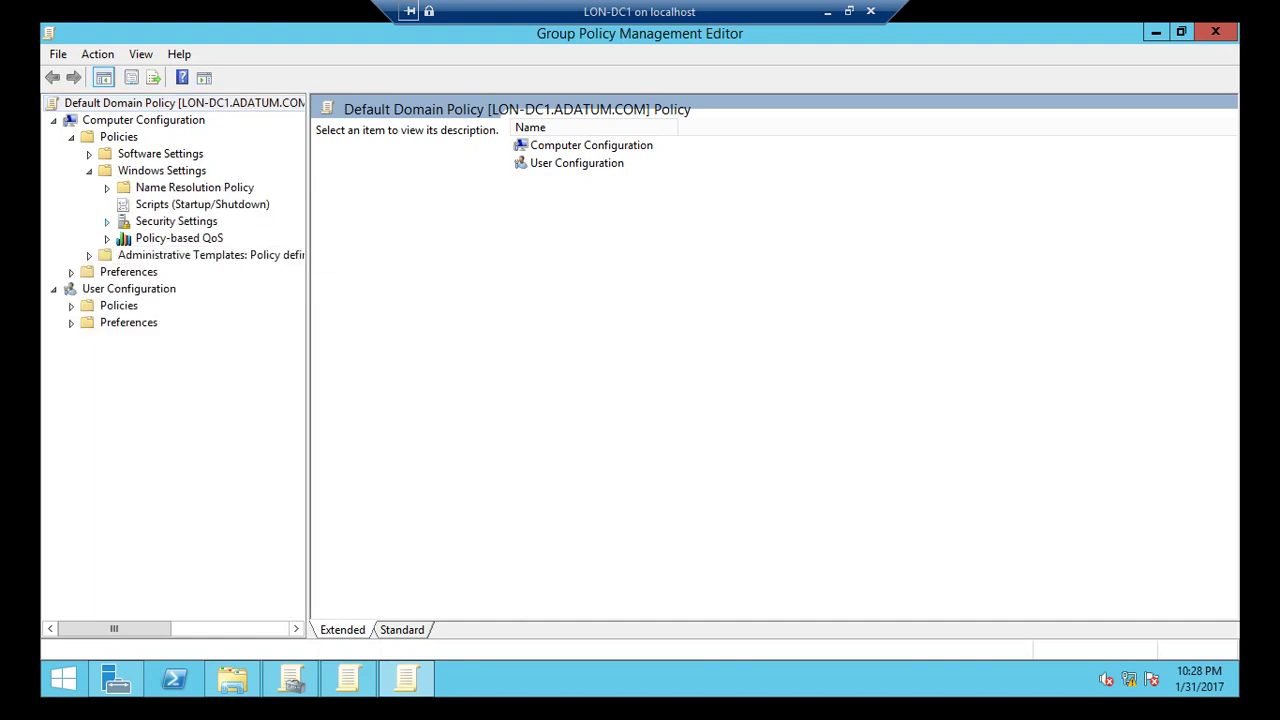
left_click(107, 221)
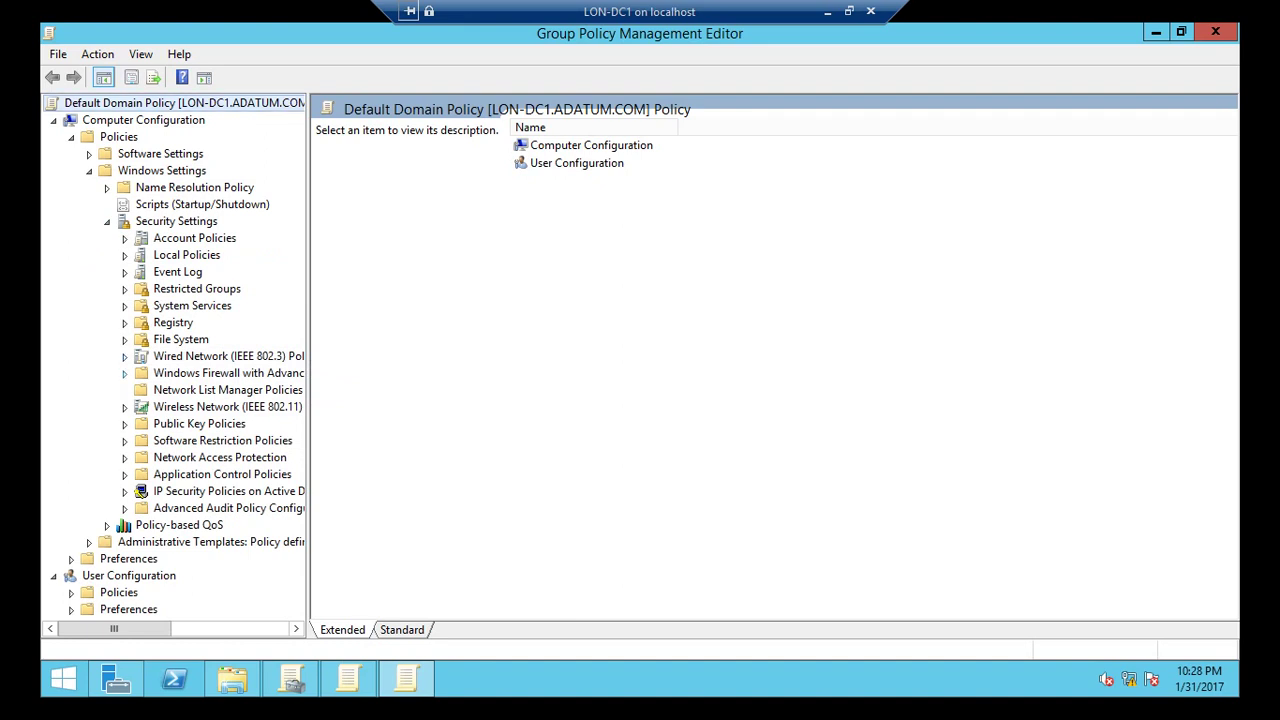
left_click(124, 373)
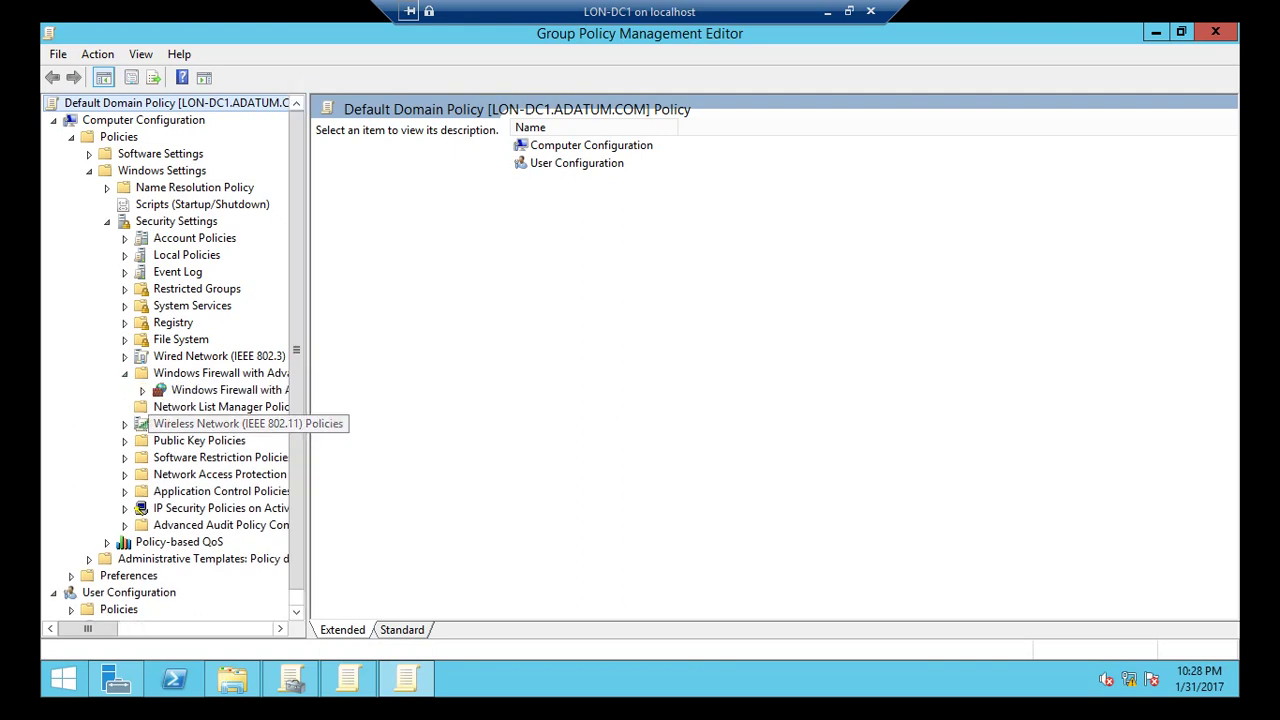
left_click(142, 390)
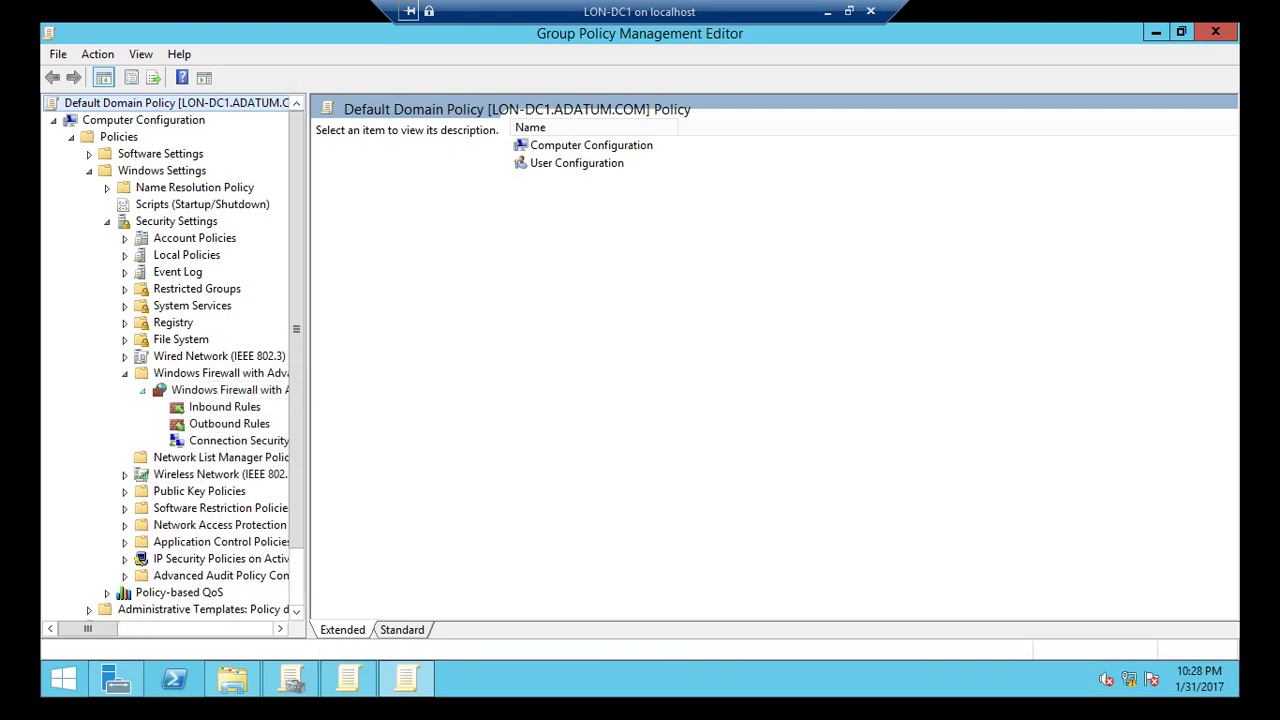
left_click(224, 407)
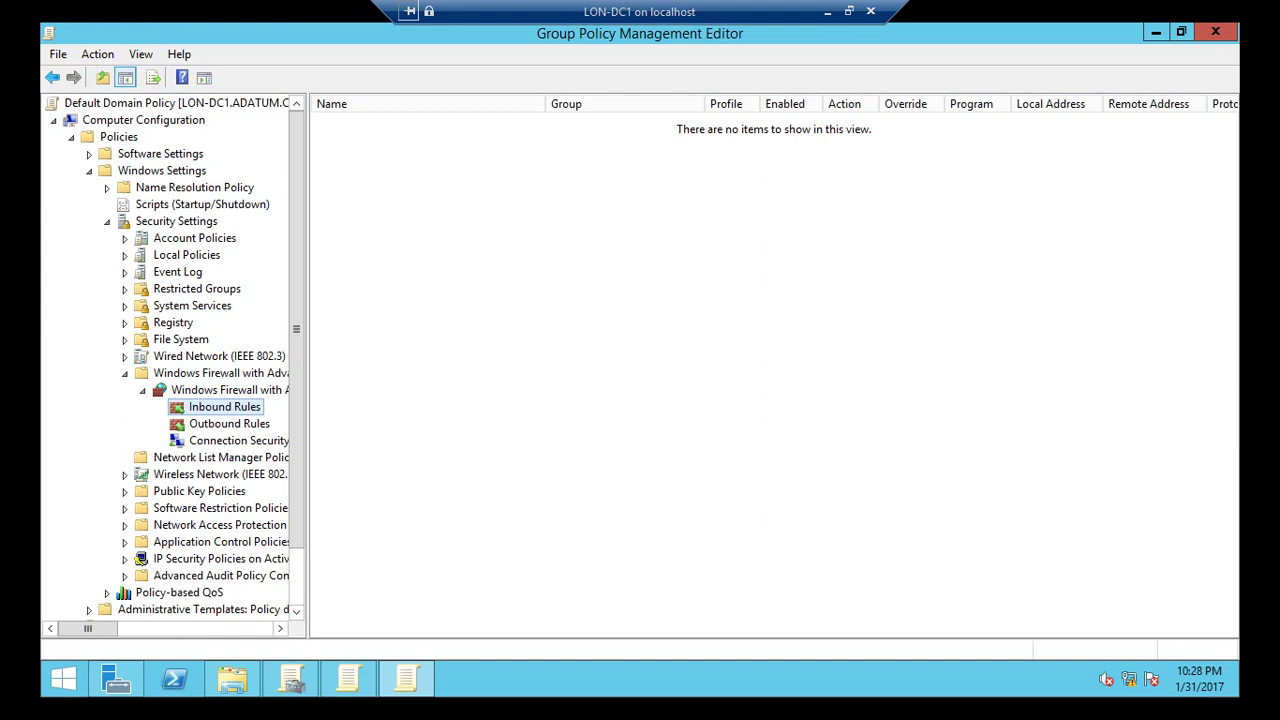
Start a new inbound rule and choose the Predefined rule type.
right_click(216, 409)
left_click(260, 421)
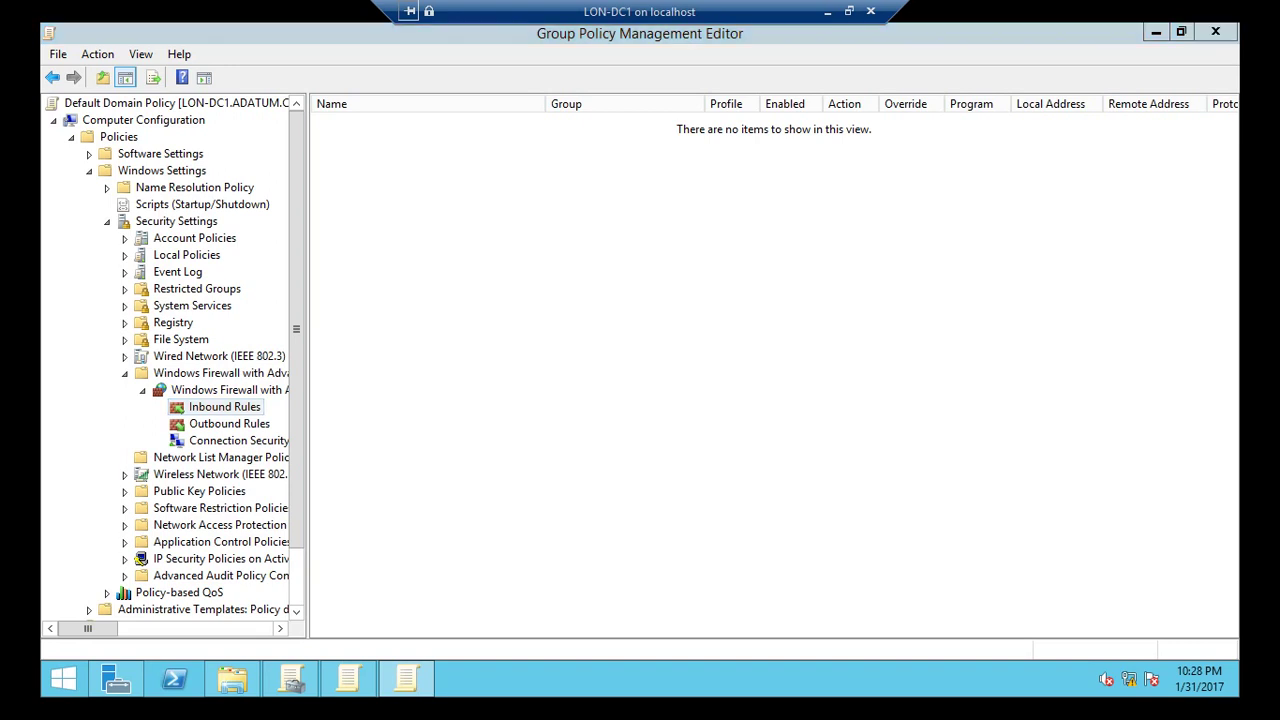
left_click_drag(572, 108, 648, 70)
left_click(387, 316)
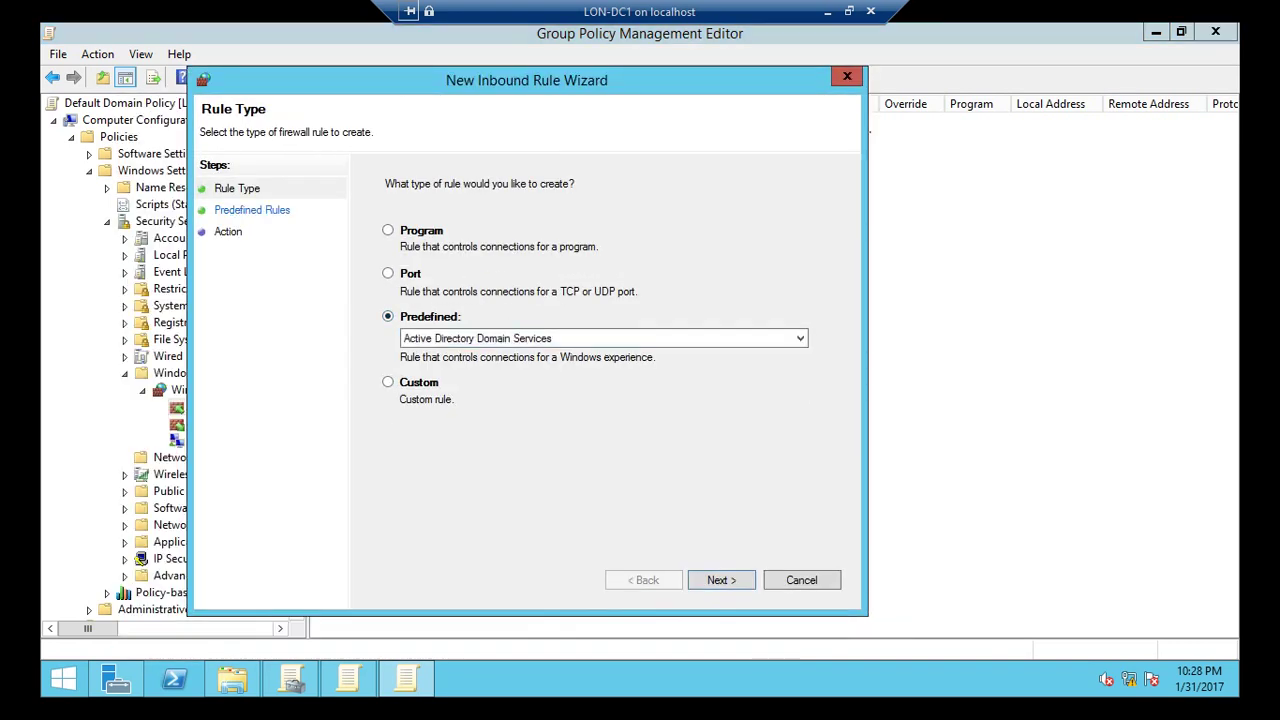
Add an allowed inbound rule from the predefined group BranchCache - Content Retrieval (Uses HTTP).
left_click(603, 338)
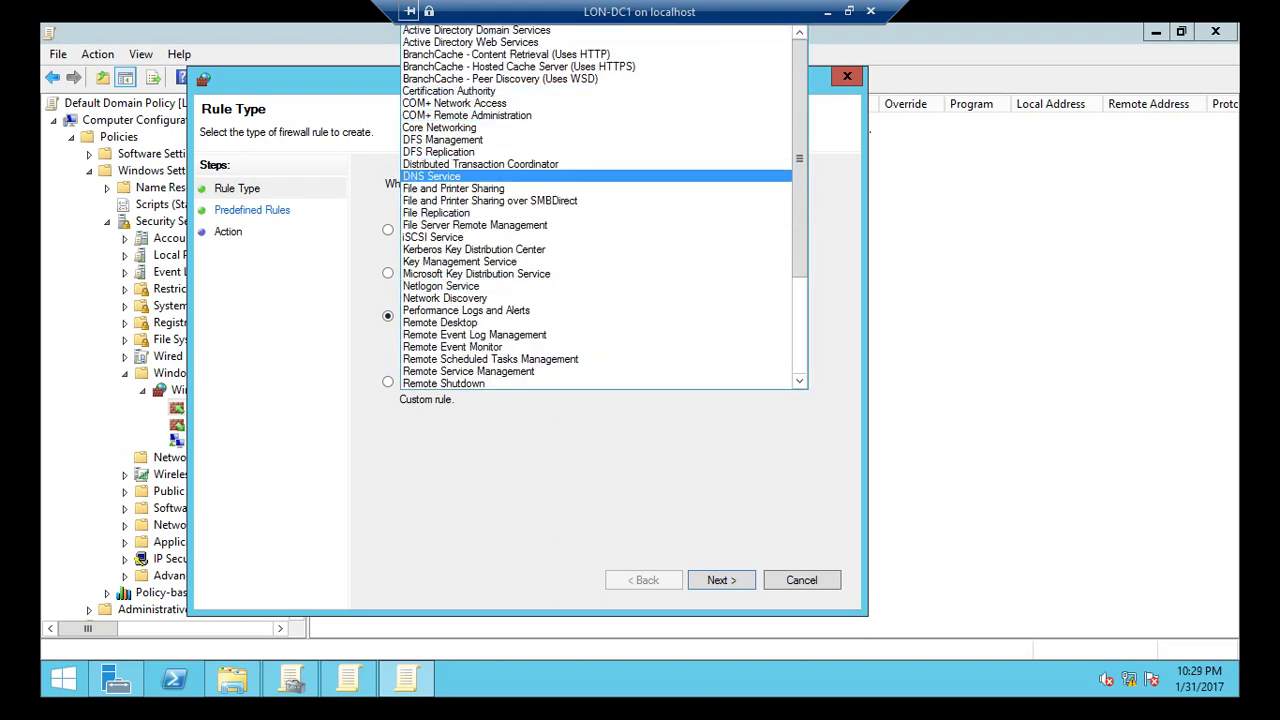
key("Escape")
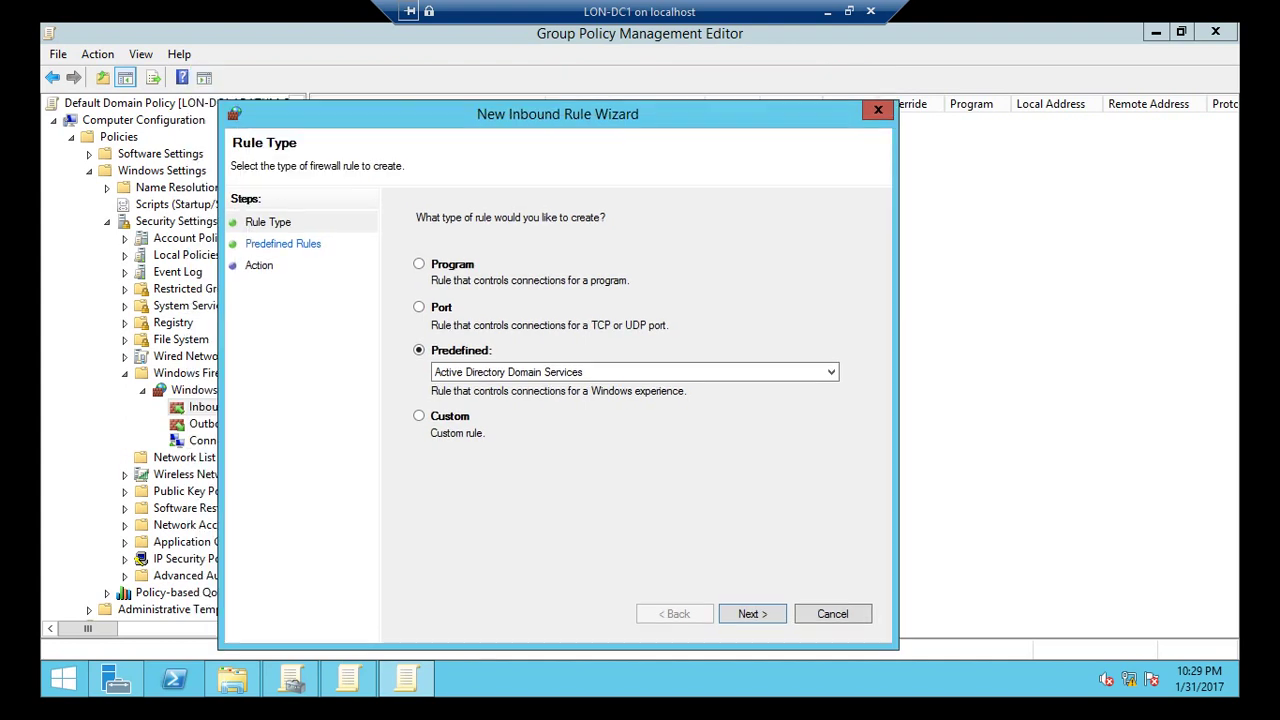
left_click(634, 372)
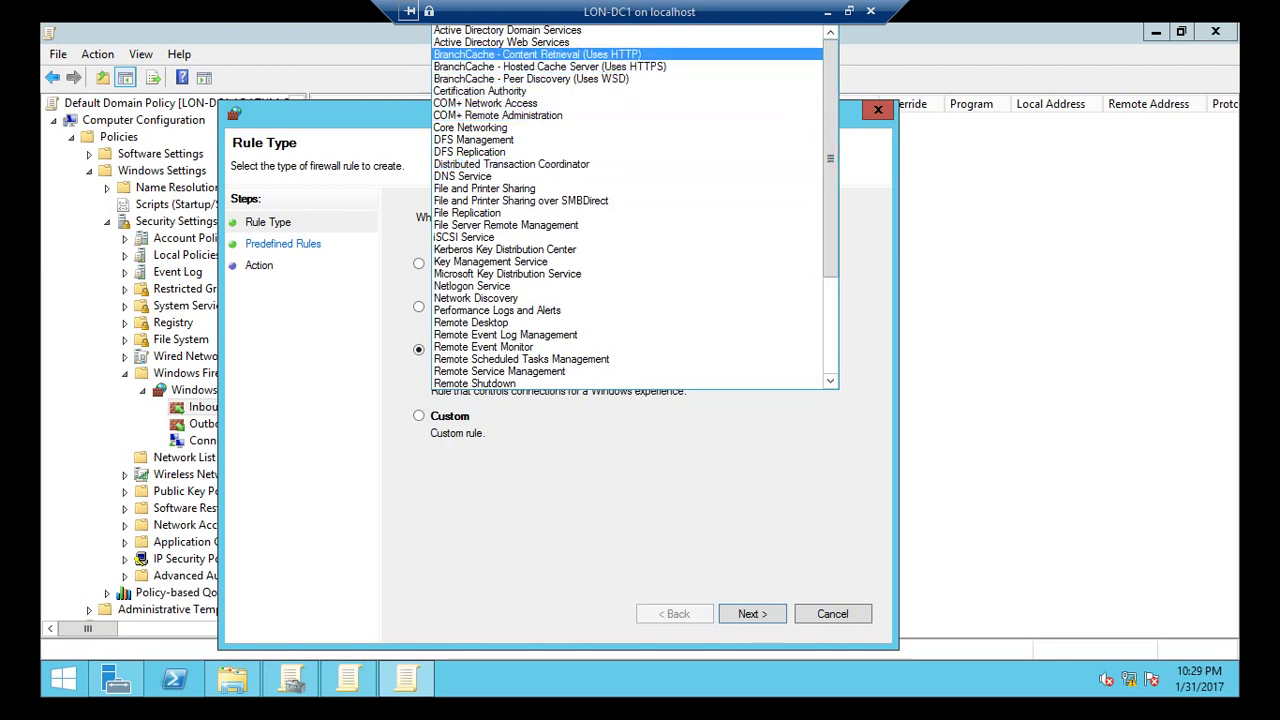
key("Return")
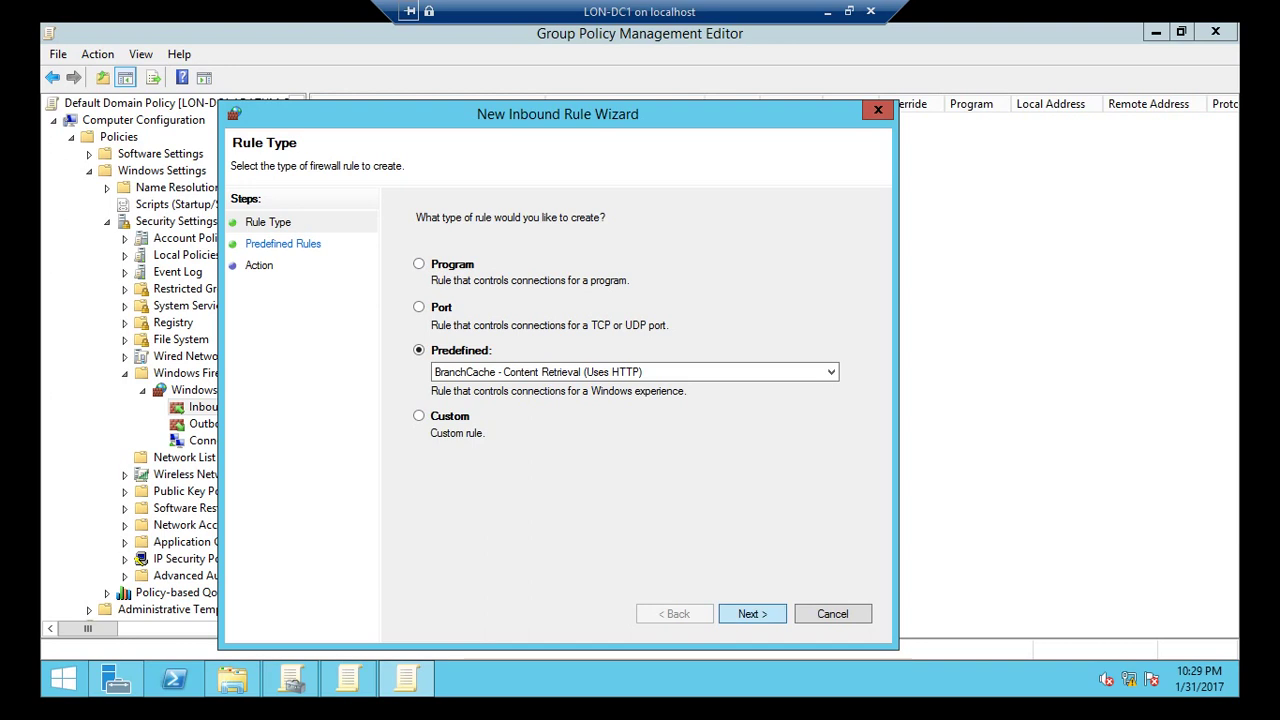
left_click(740, 613)
left_click(748, 613)
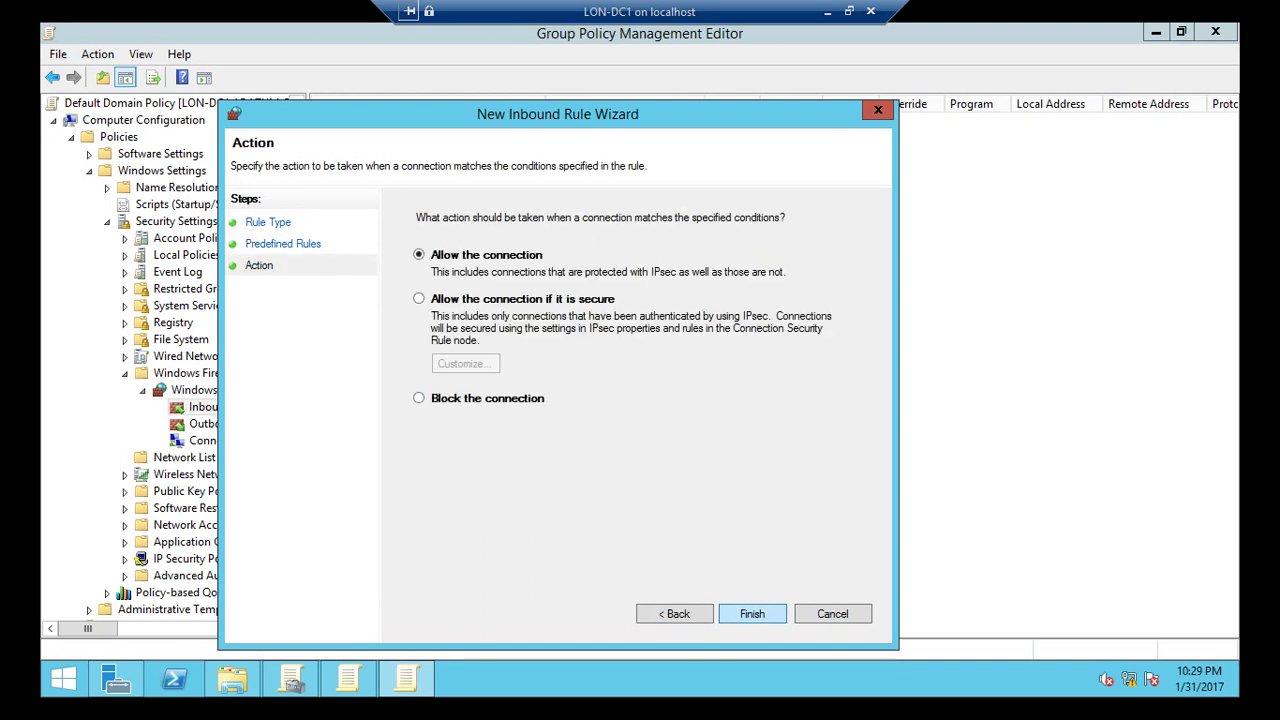
left_click(751, 613)
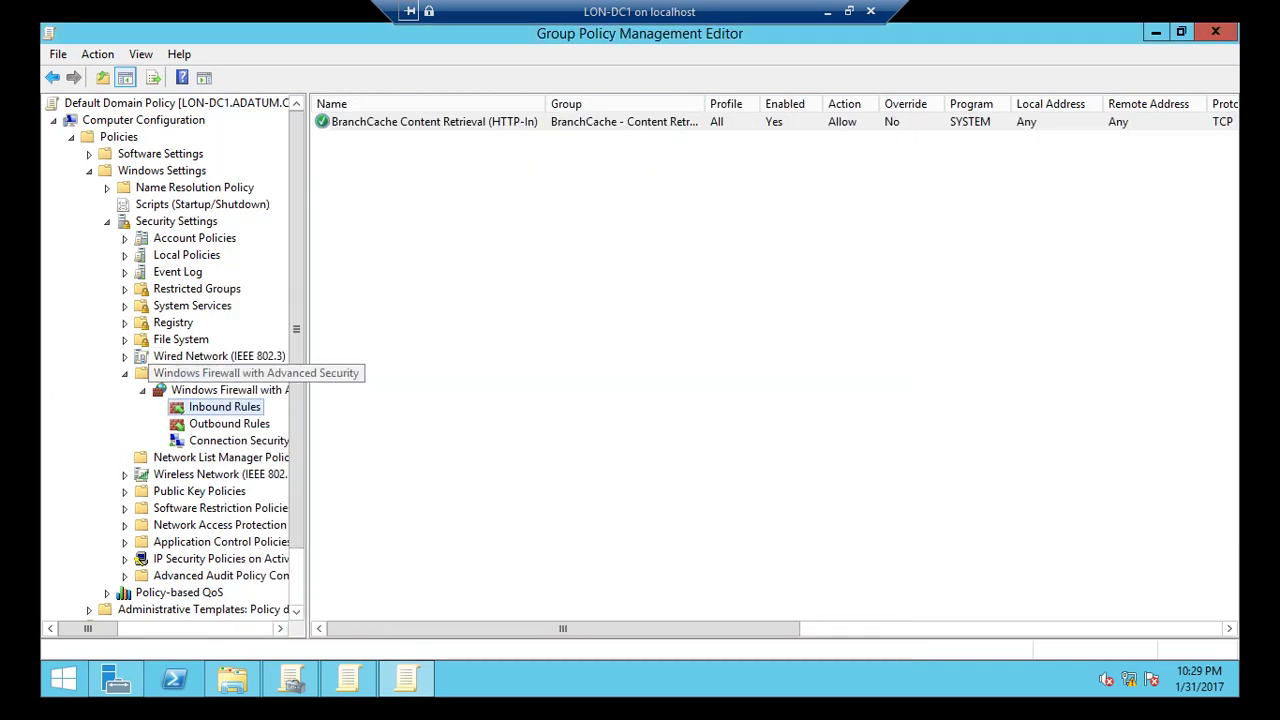
right_click(245, 407)
Add an allowed predefined inbound rule for BranchCache - Peer Discovery (Uses WSD).
left_click(303, 418)
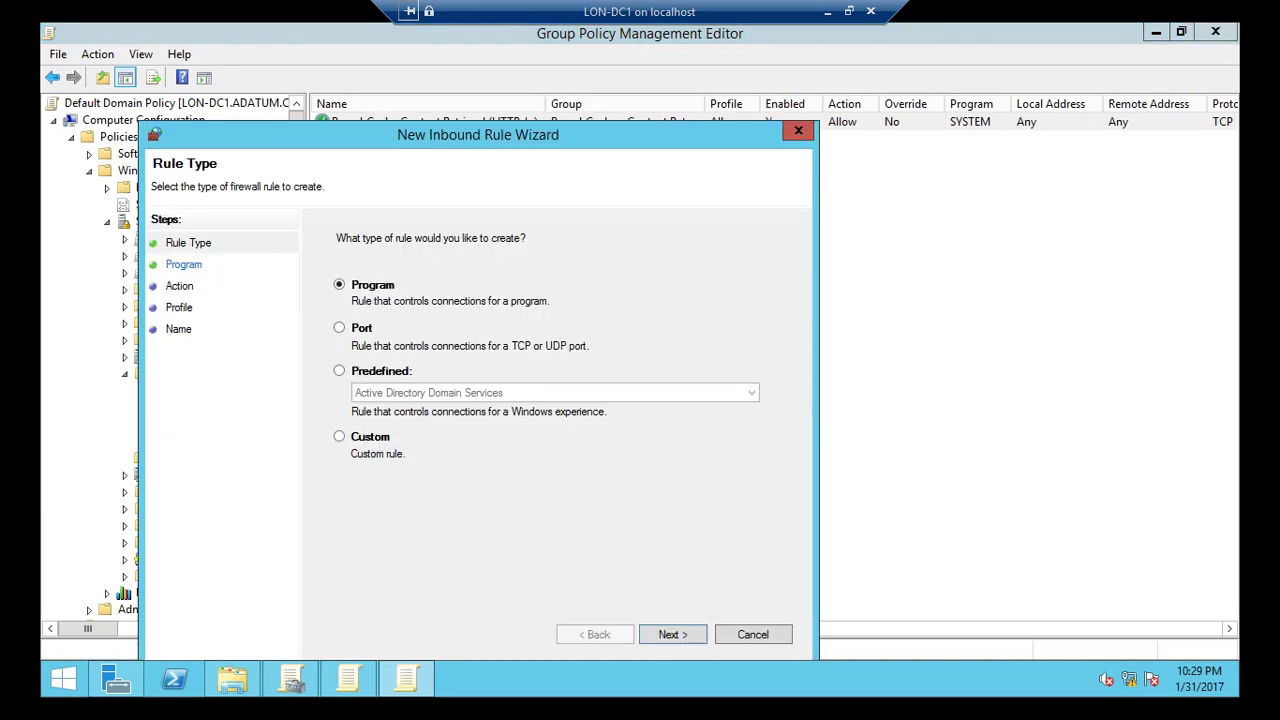
left_click_drag(559, 134, 670, 123)
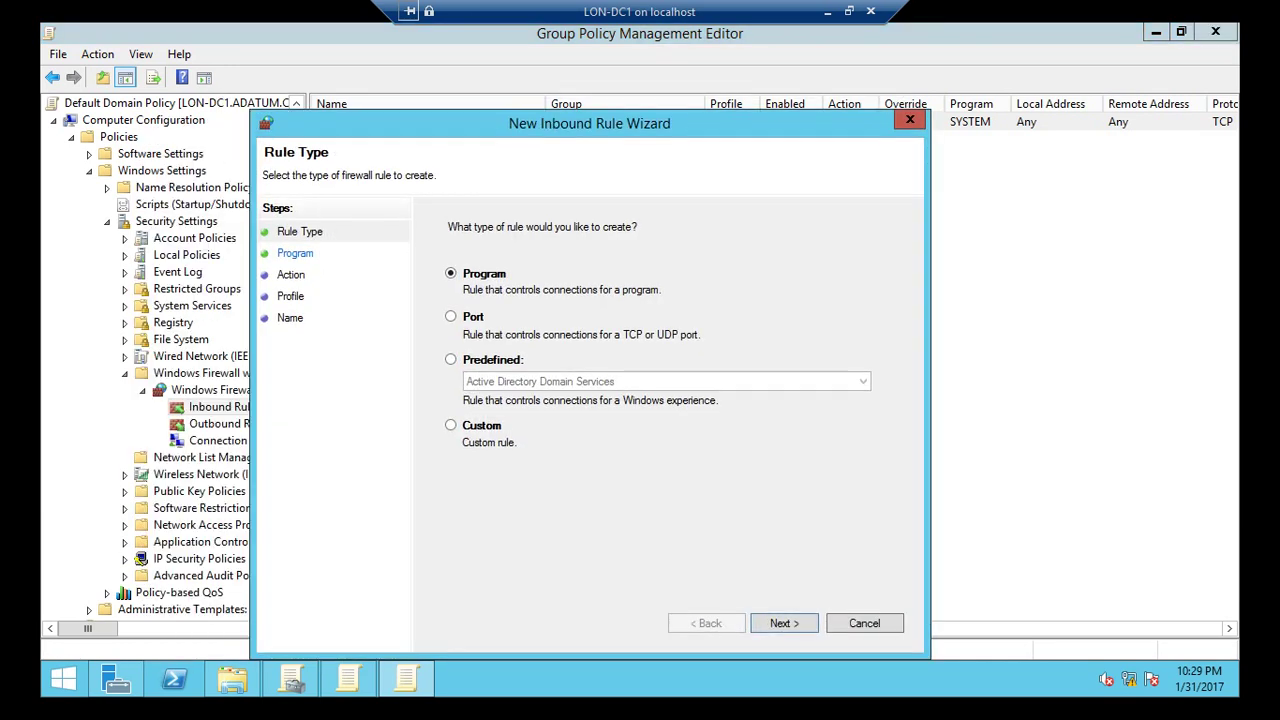
left_click(451, 359)
left_click(666, 381)
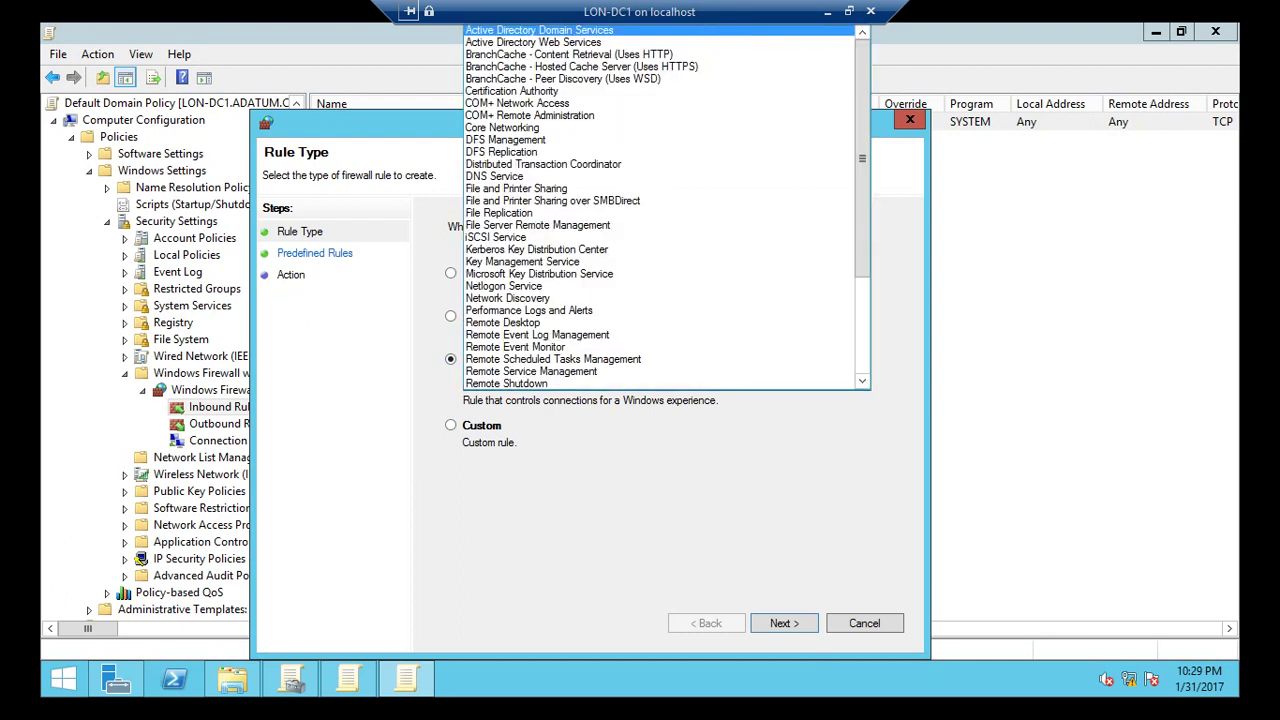
key("Up")
key("Up")
key("Up")
key("Up")
key("Up")
key("Return")
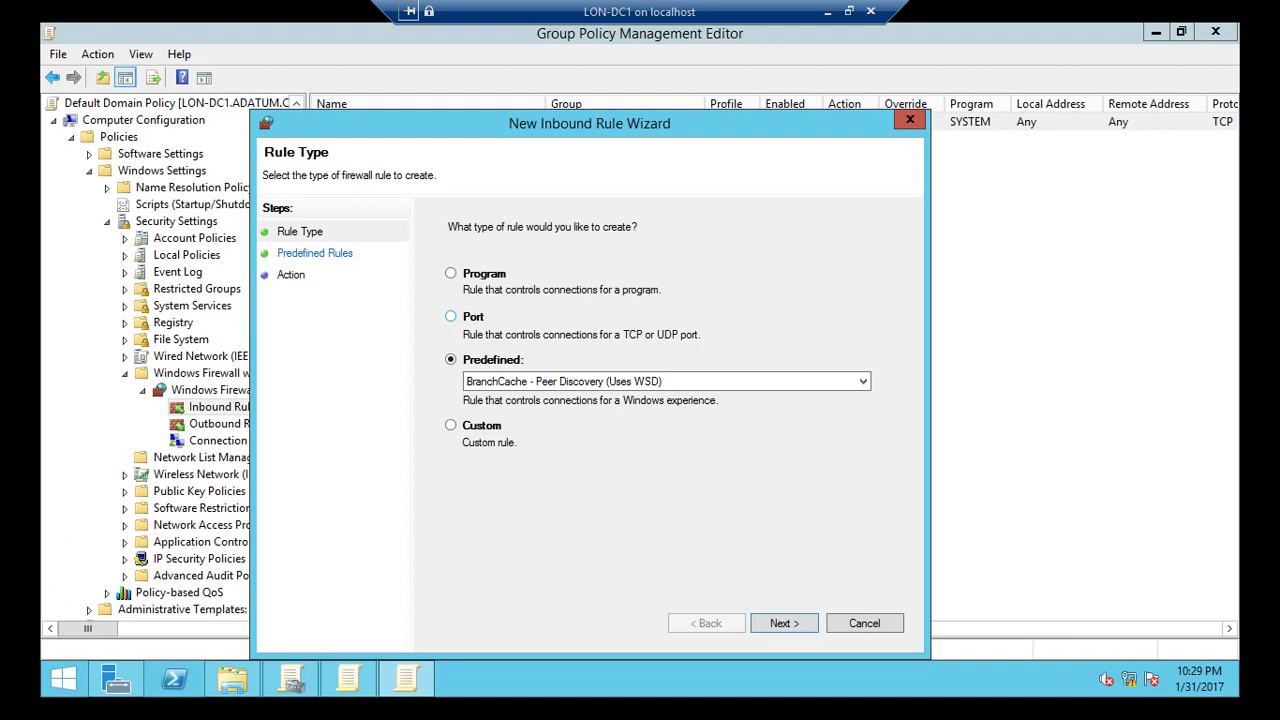
key("Return")
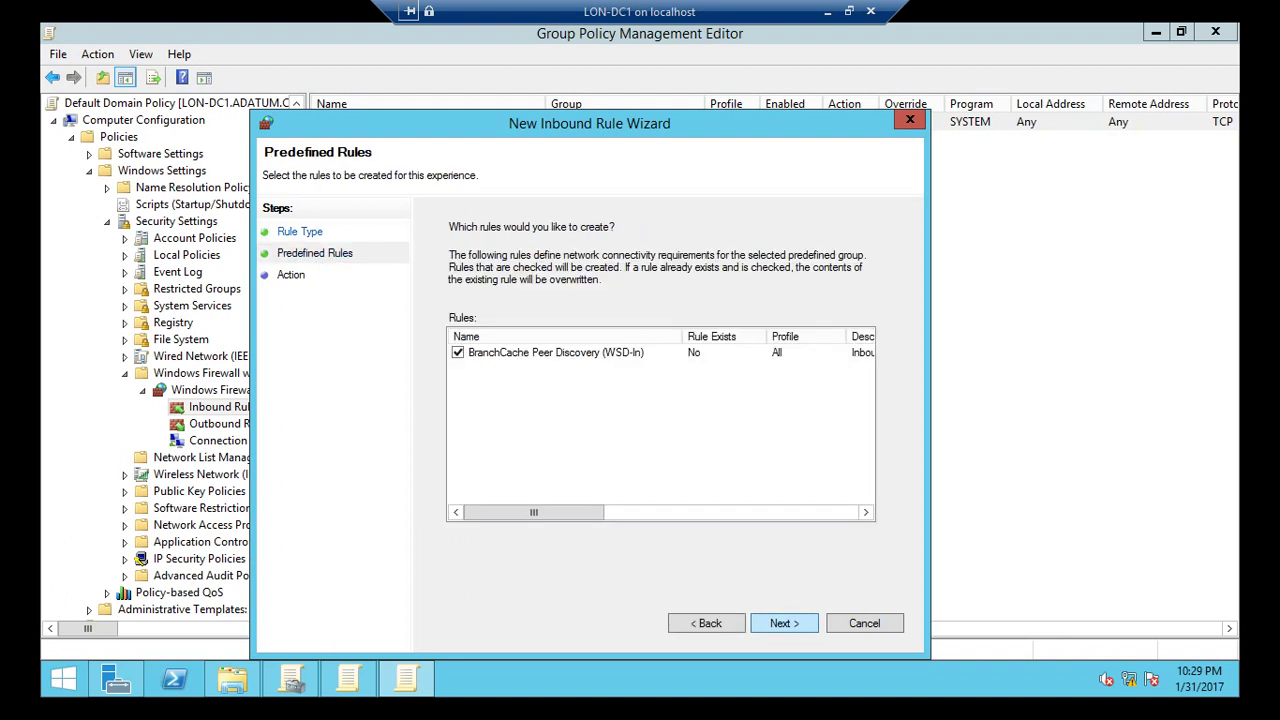
key("Return")
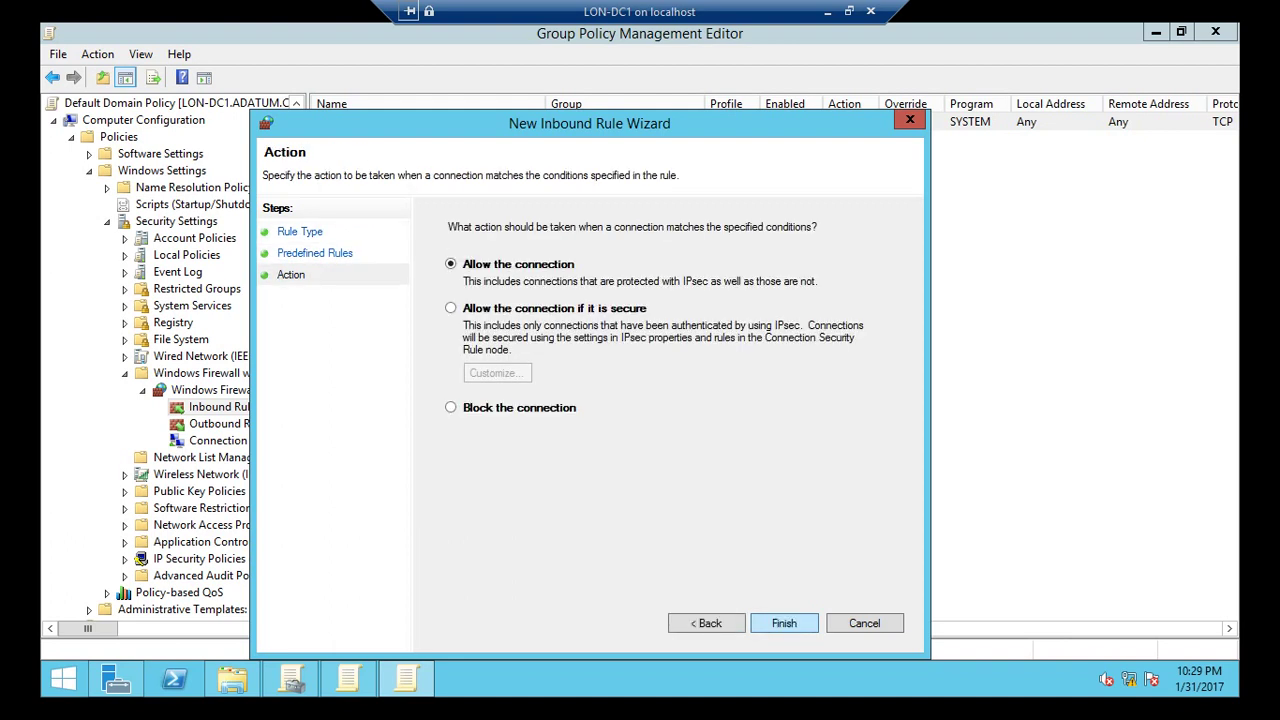
key("Return")
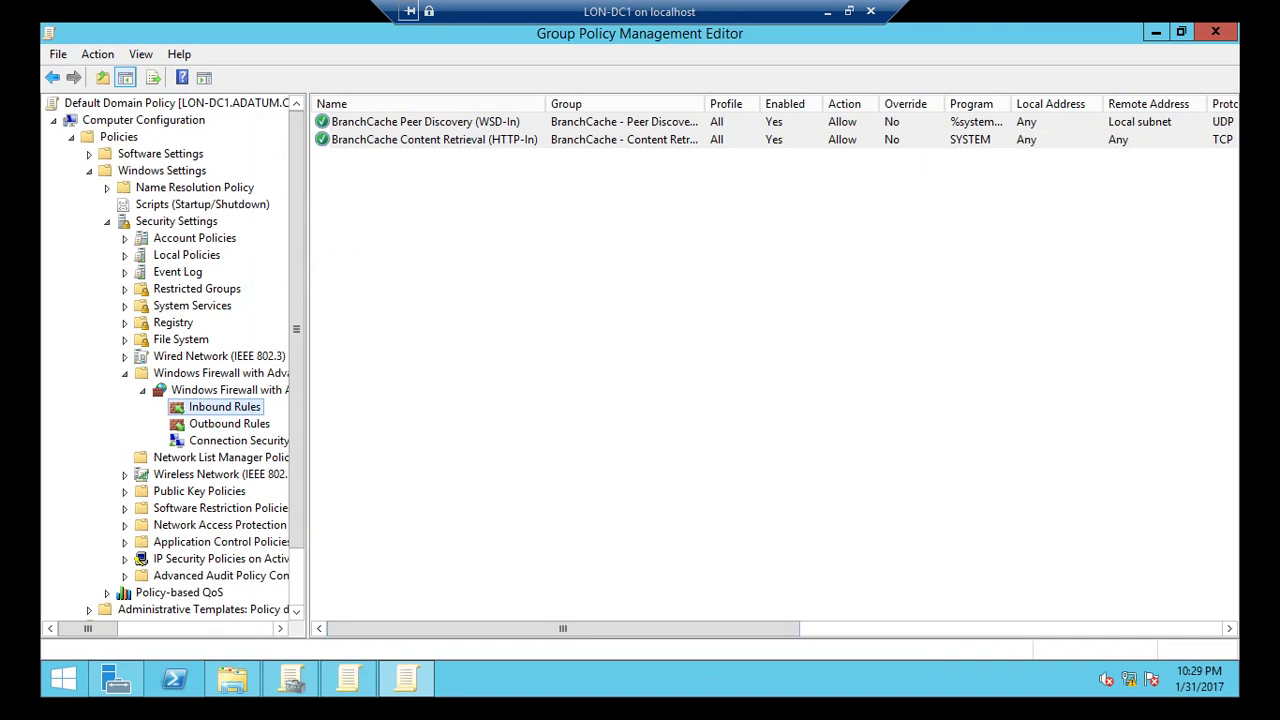
left_click(1156, 32)
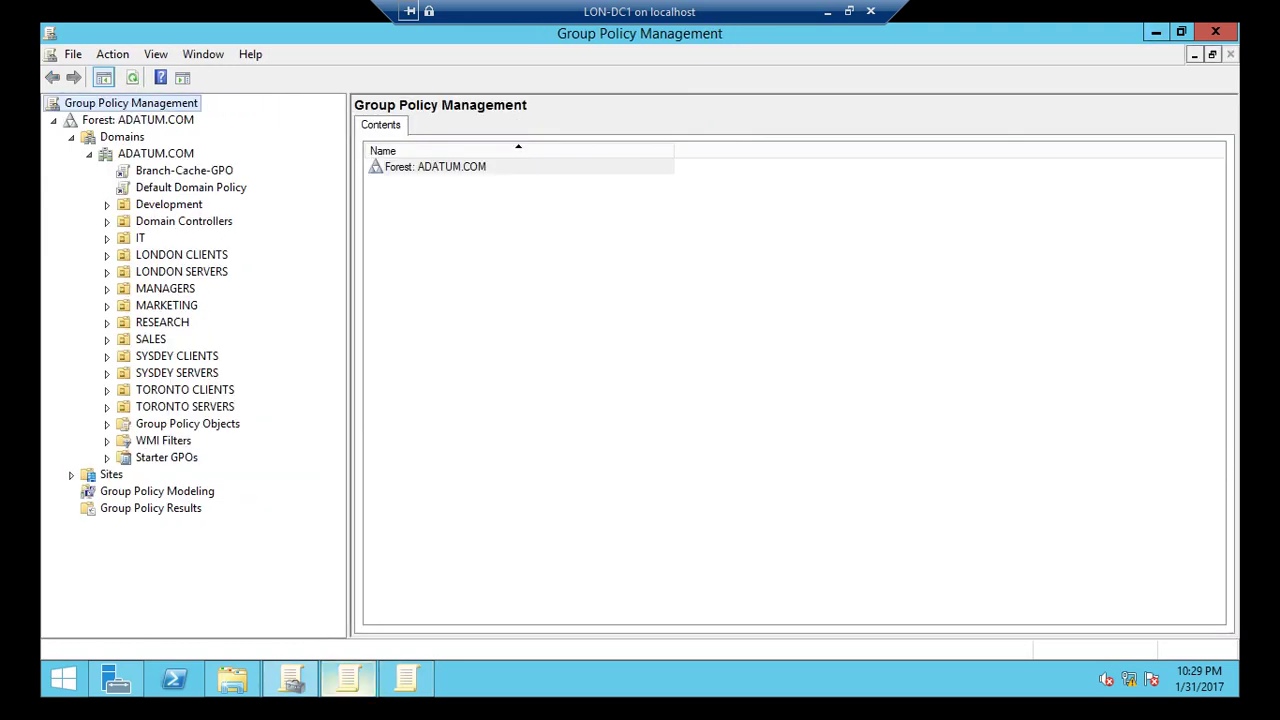
Run gpupdate /force in PowerShell to refresh computer and user policy.
left_click(174, 680)
left_click(571, 385)
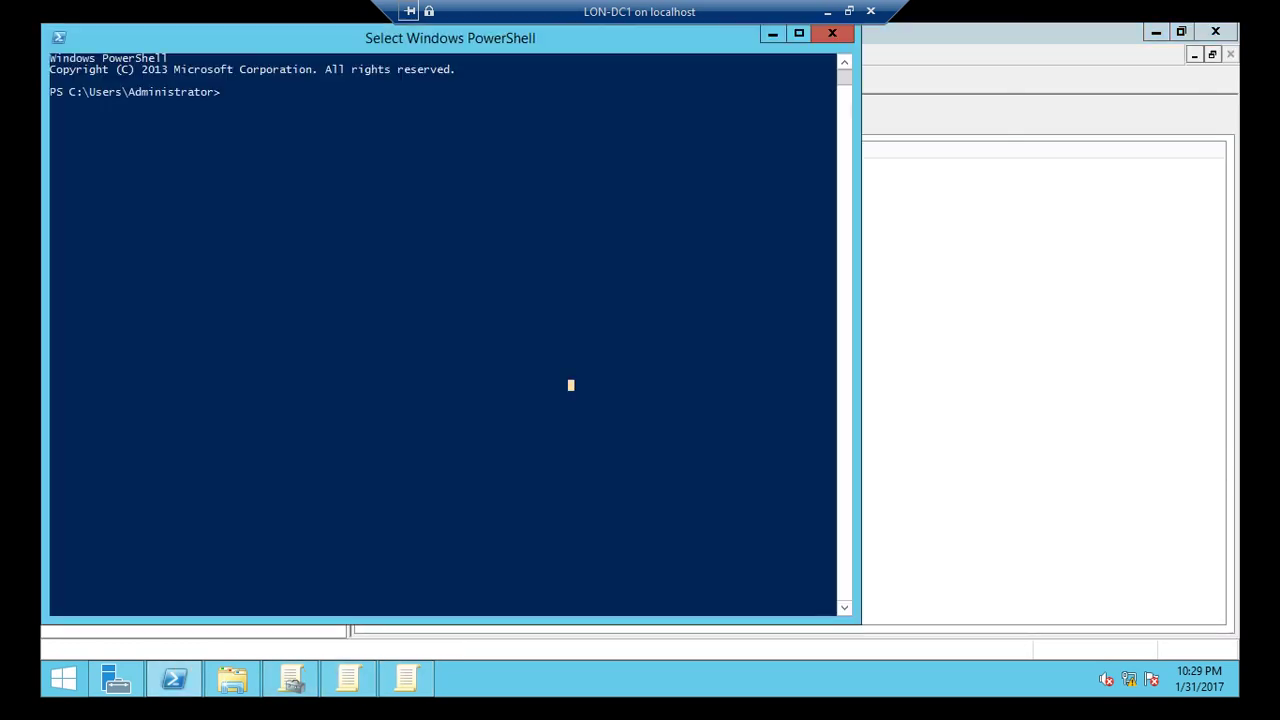
type("gpupdate /")
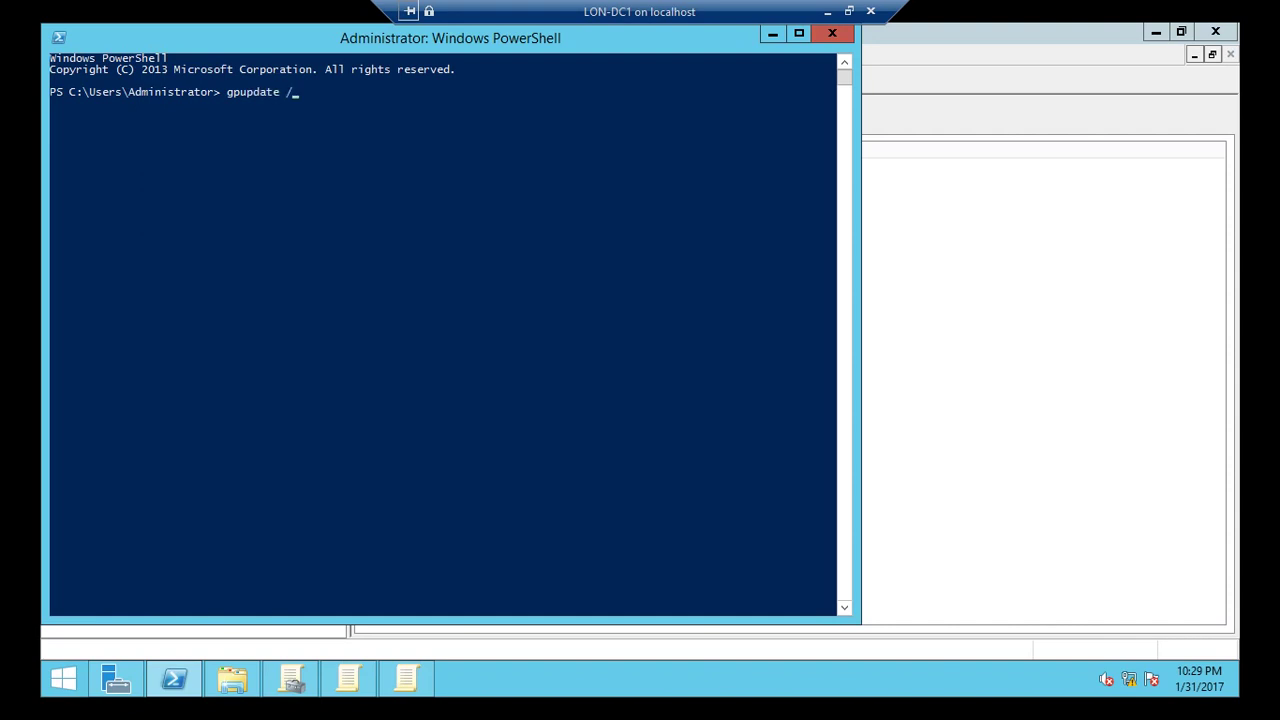
type("force")
key("Return")
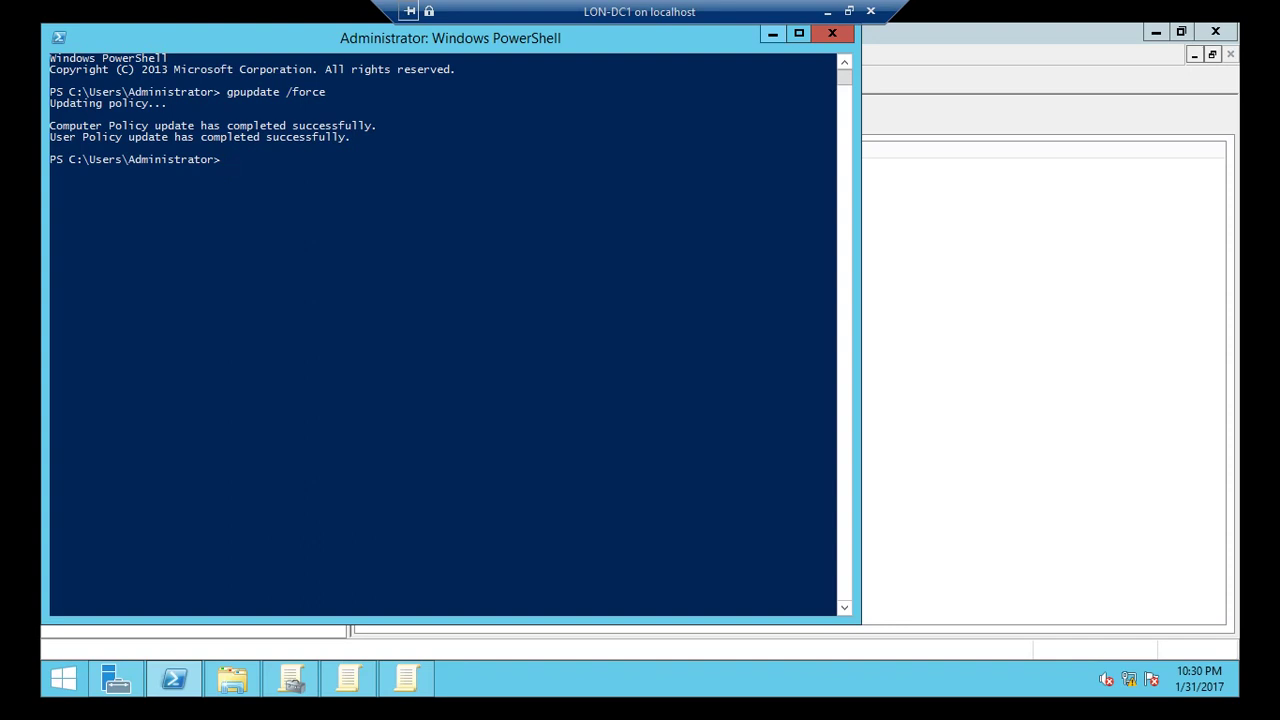
Connect to LON-SVR2 and start a role-based Add Roles and Features install targeting it.
left_click(827, 11)
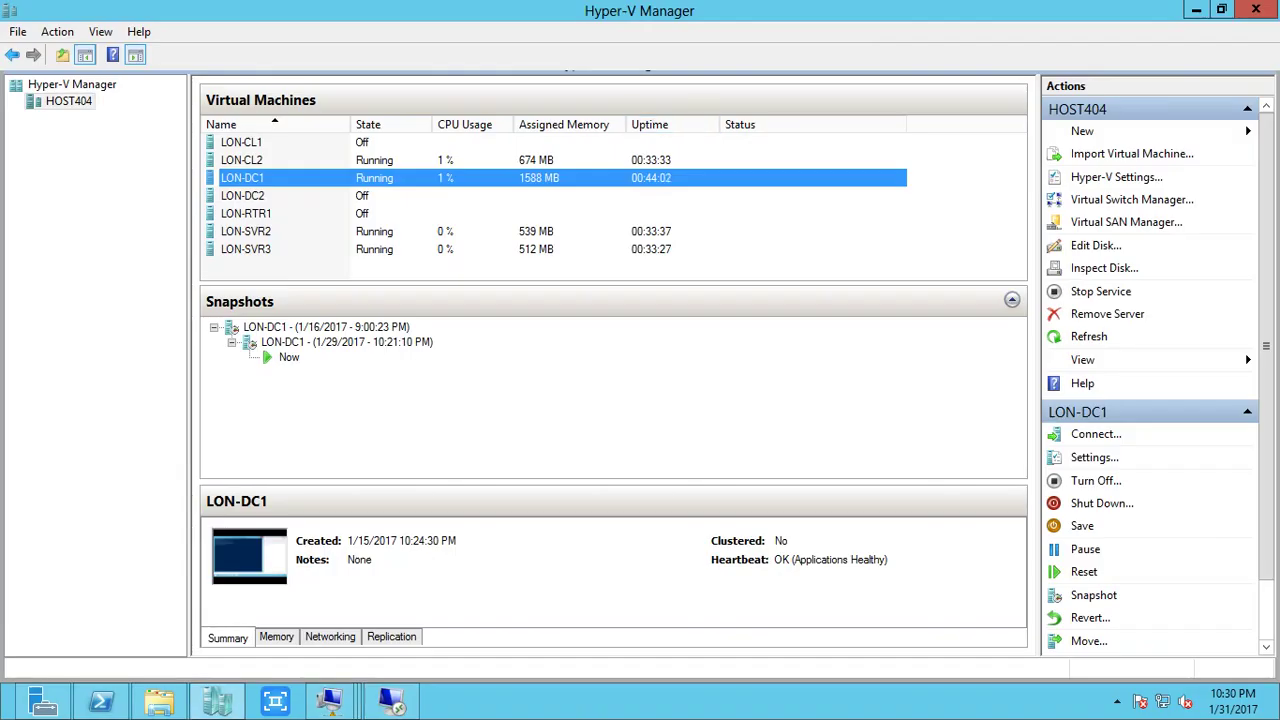
right_click(300, 232)
left_click(350, 243)
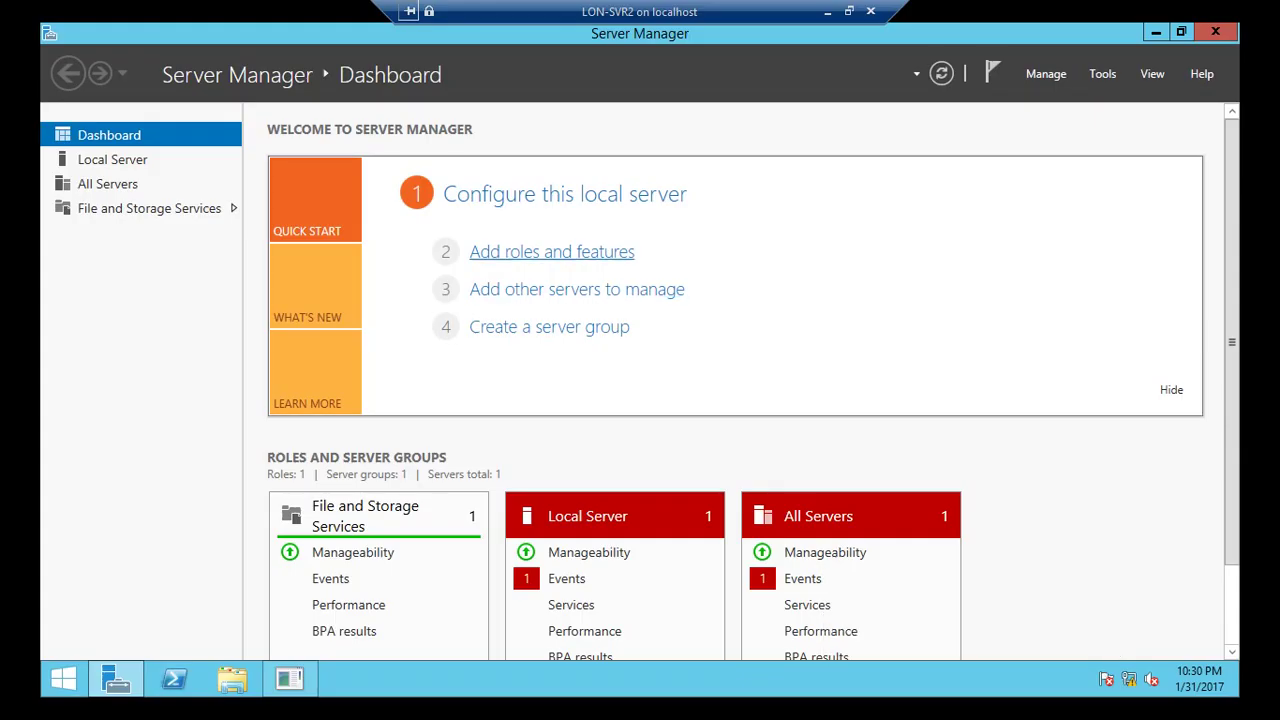
left_click(551, 252)
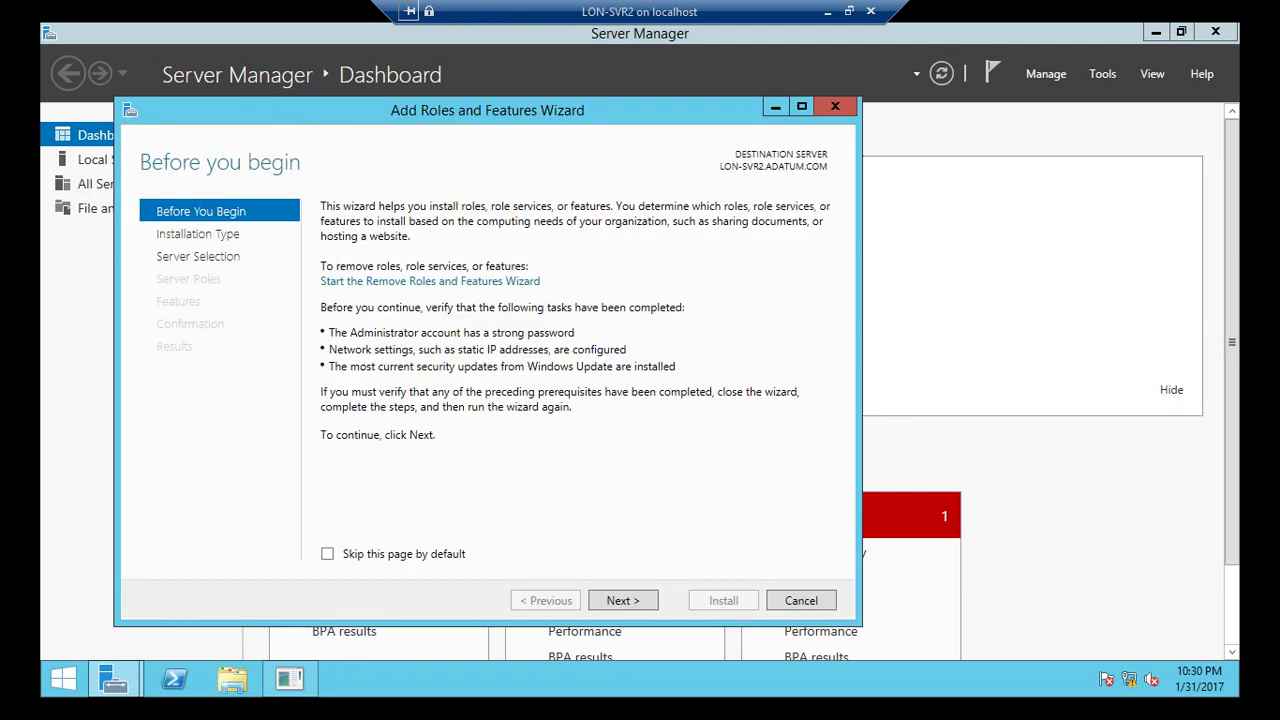
key("Return")
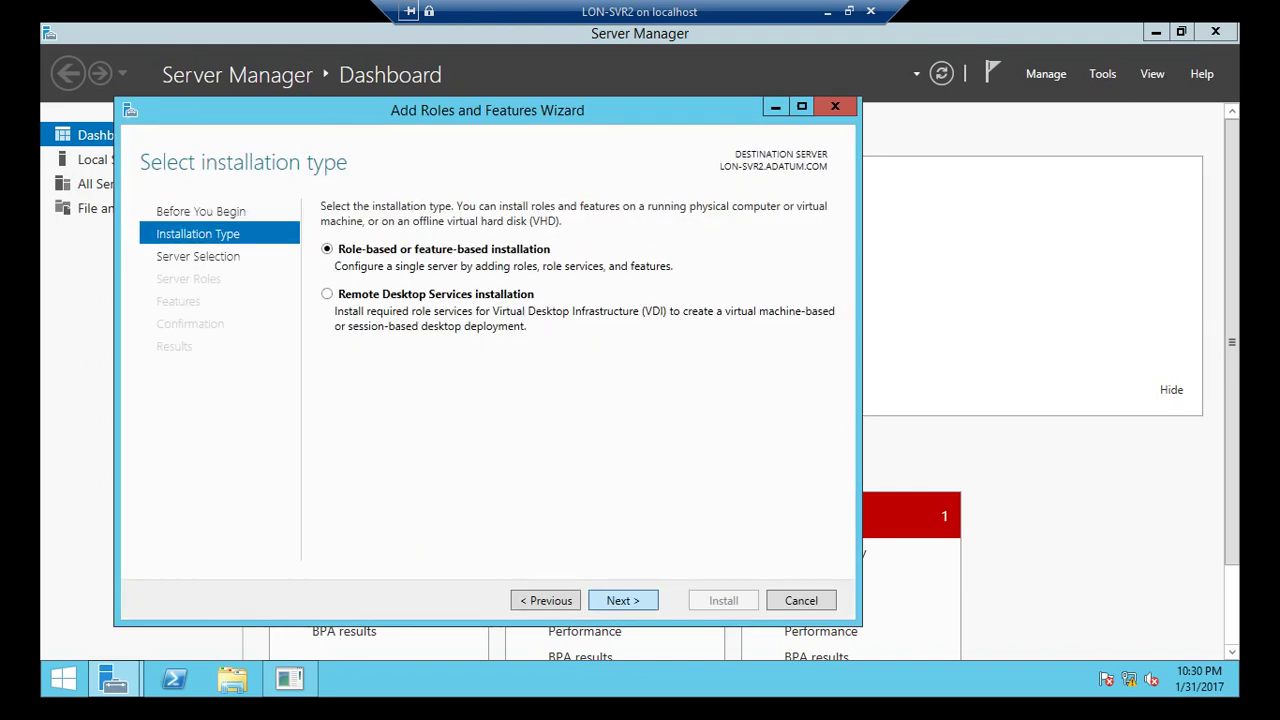
key("Return")
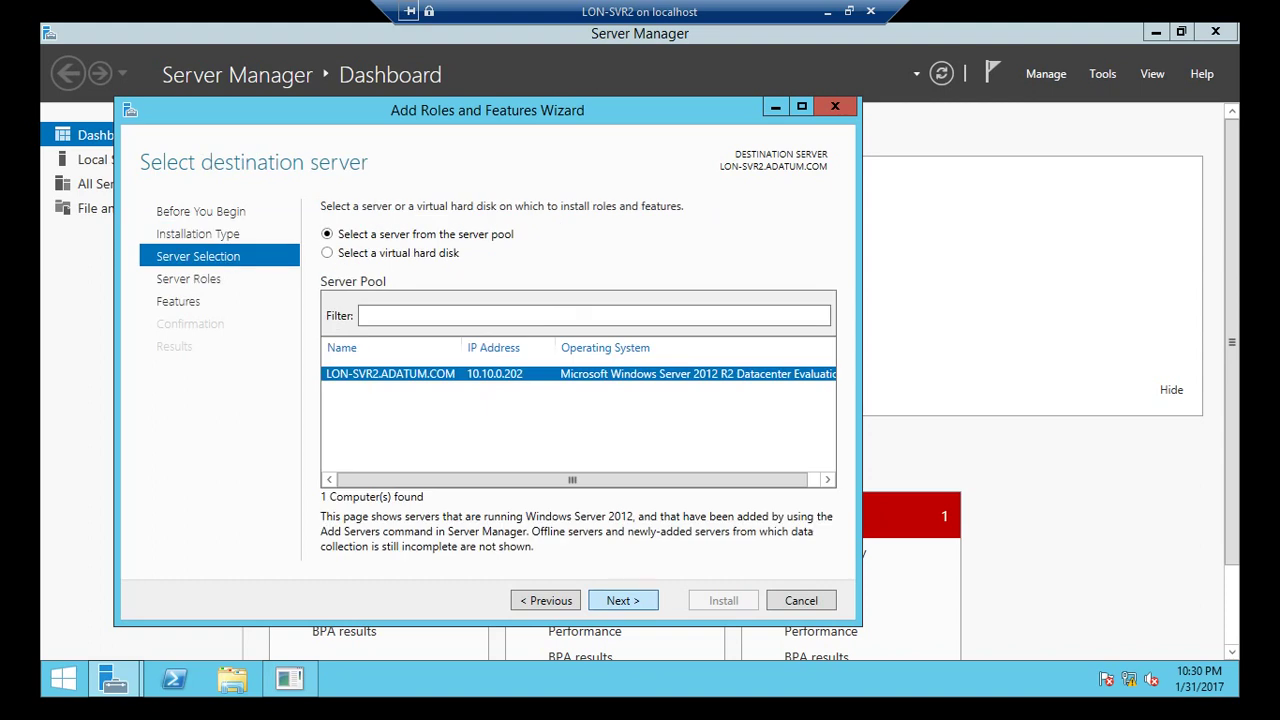
key("Return")
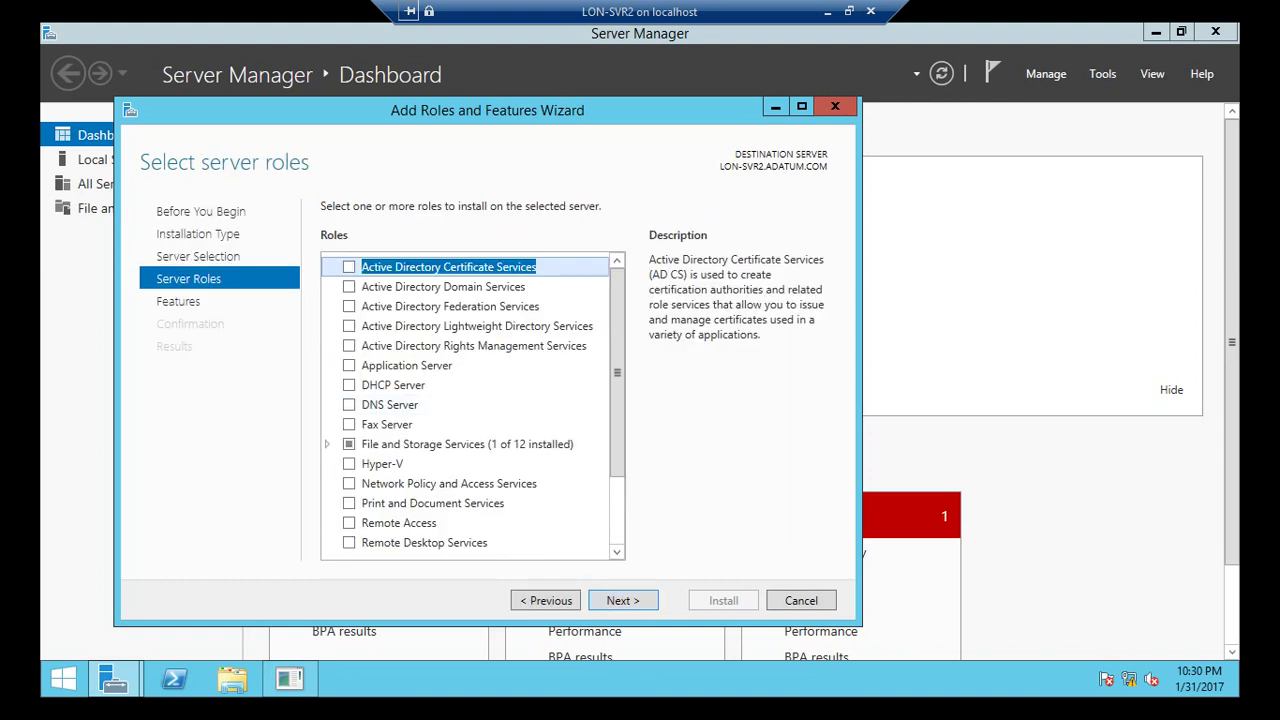
Select the BranchCache for Network Files role service along with its required features.
left_click(327, 444)
left_click(344, 464)
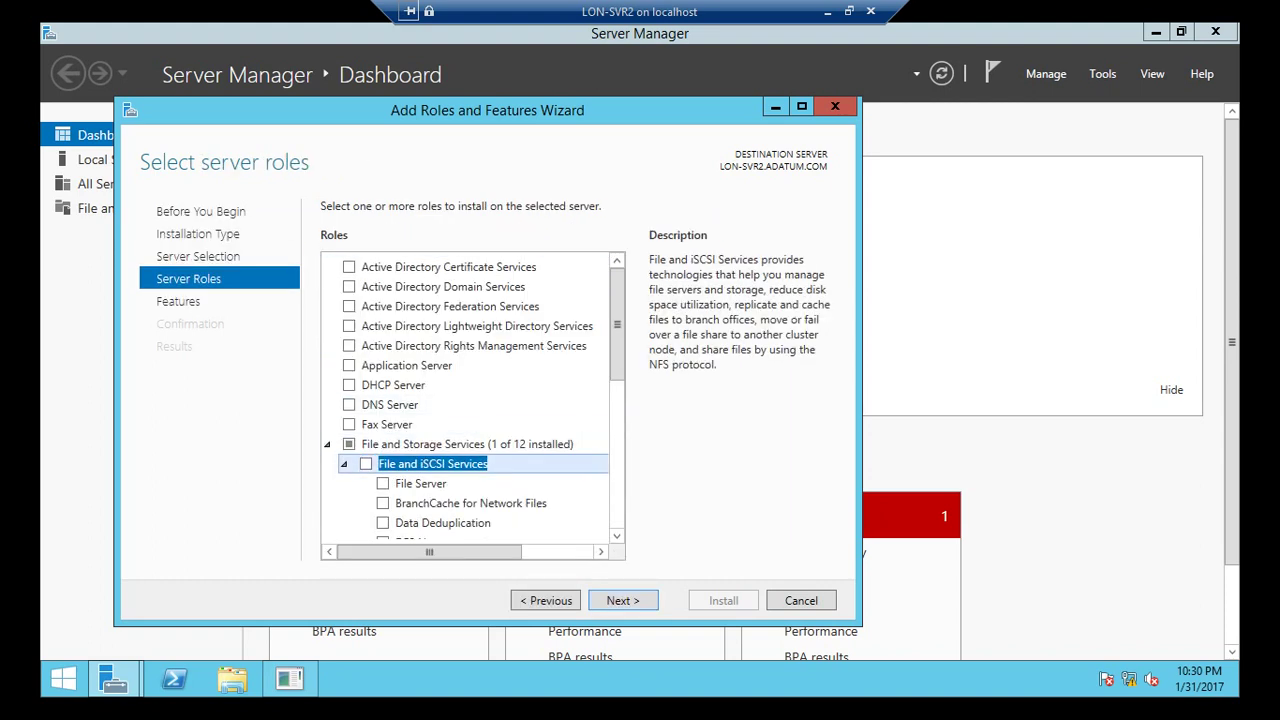
scroll(470, 480, "down", 1)
left_click(383, 458)
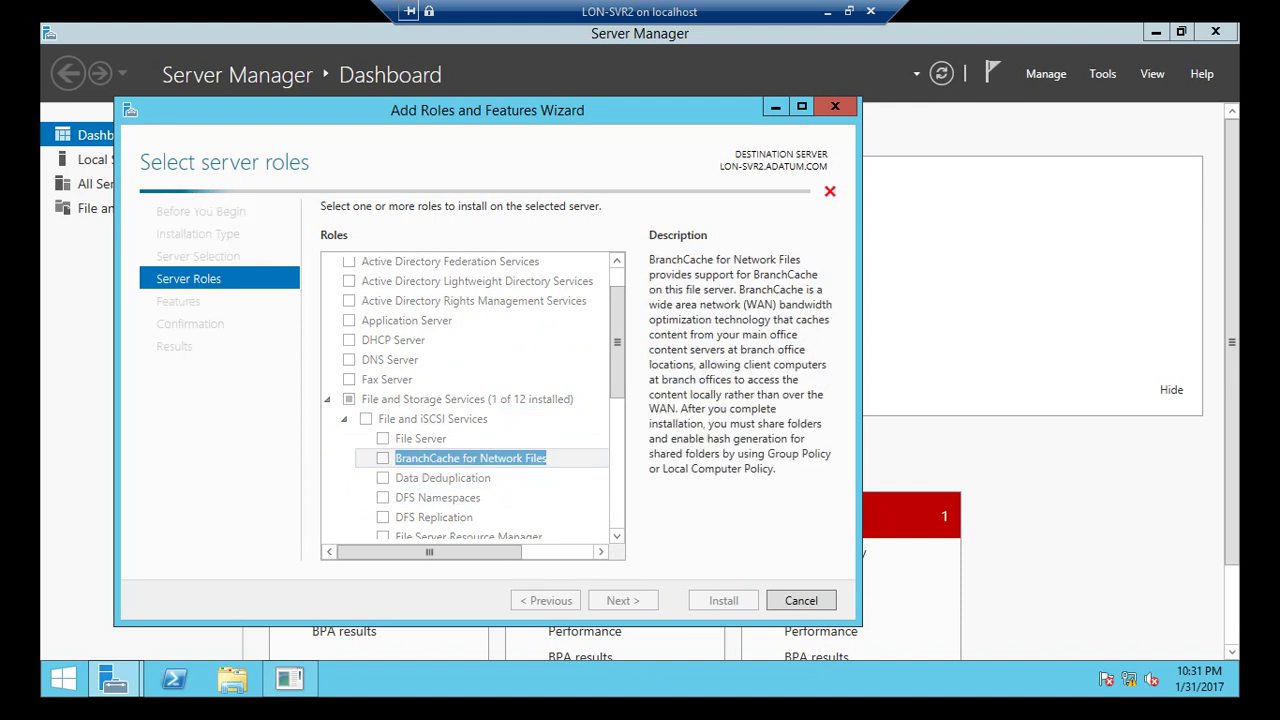
left_click(543, 526)
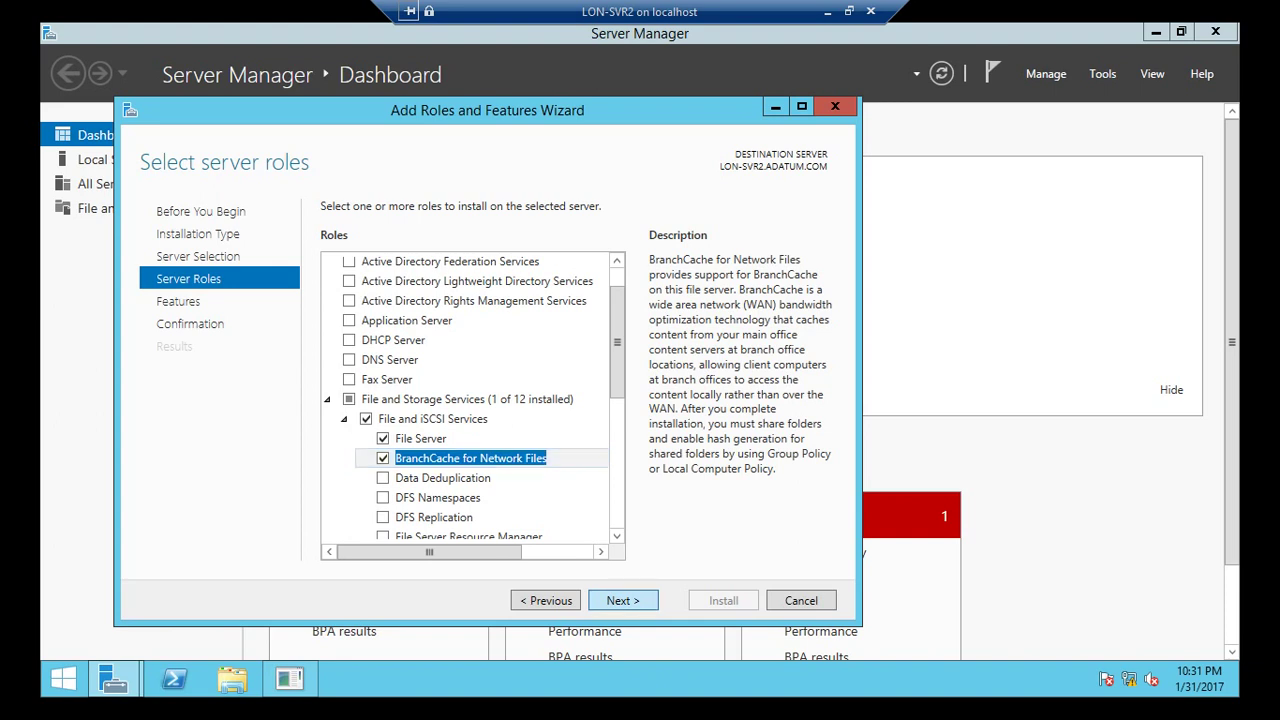
key("Return")
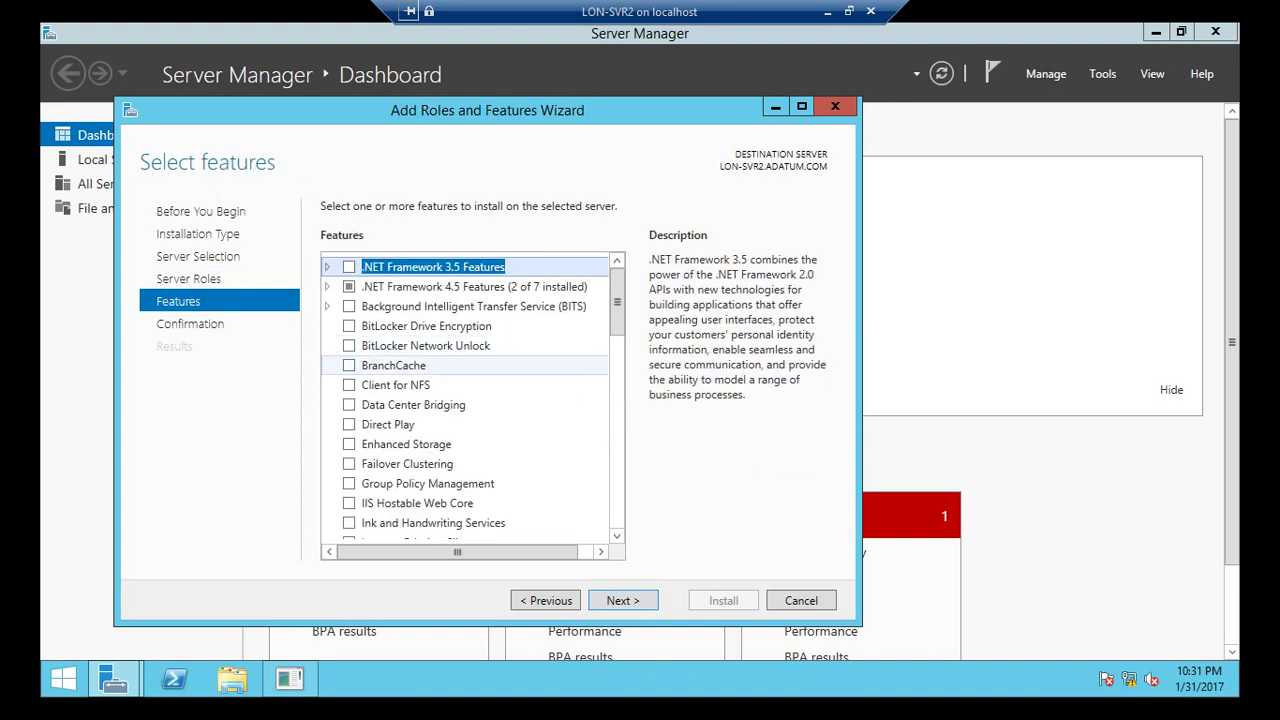
Add the BranchCache feature, allow automatic restart, and begin the installation.
left_click(349, 365)
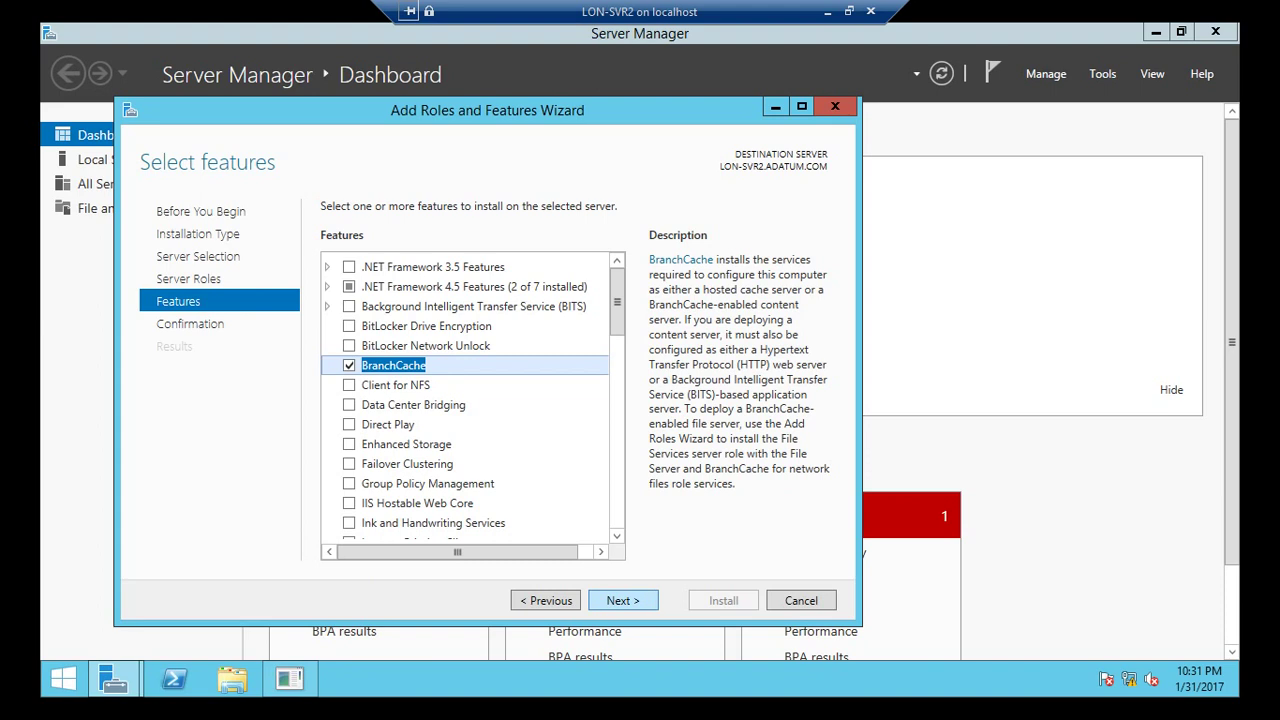
key("Return")
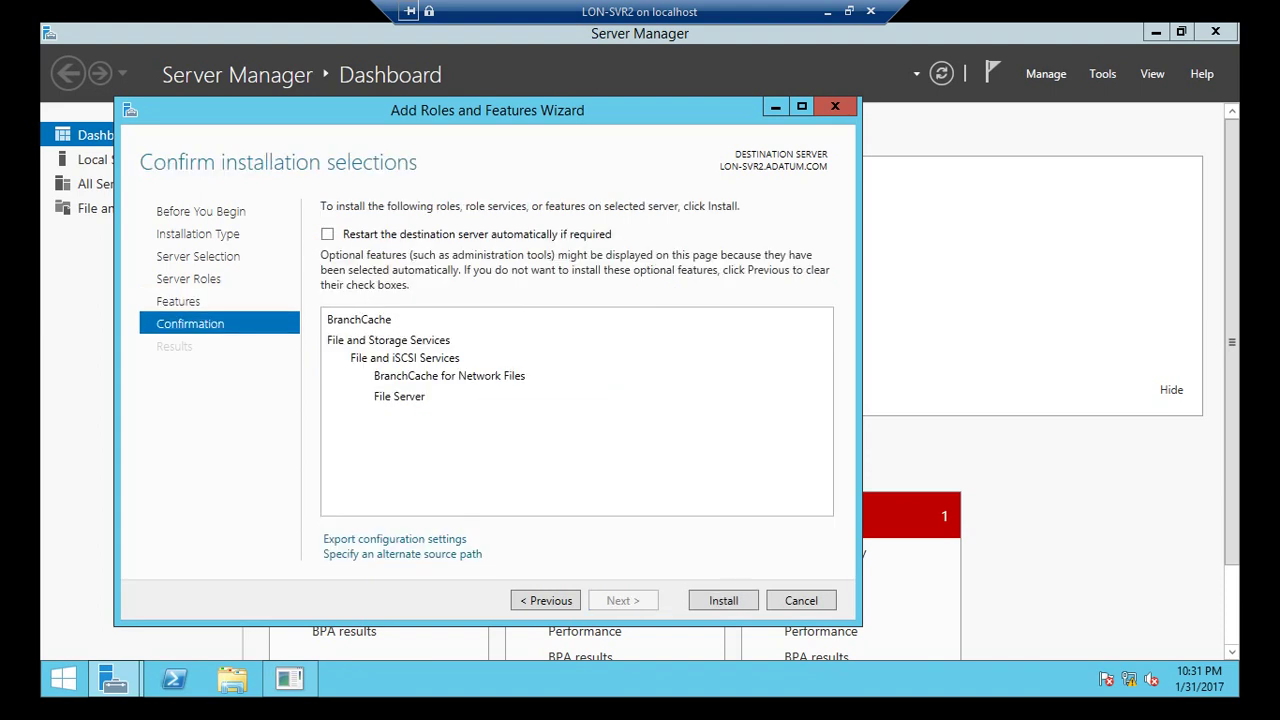
key("space")
key("Return")
key("Return")
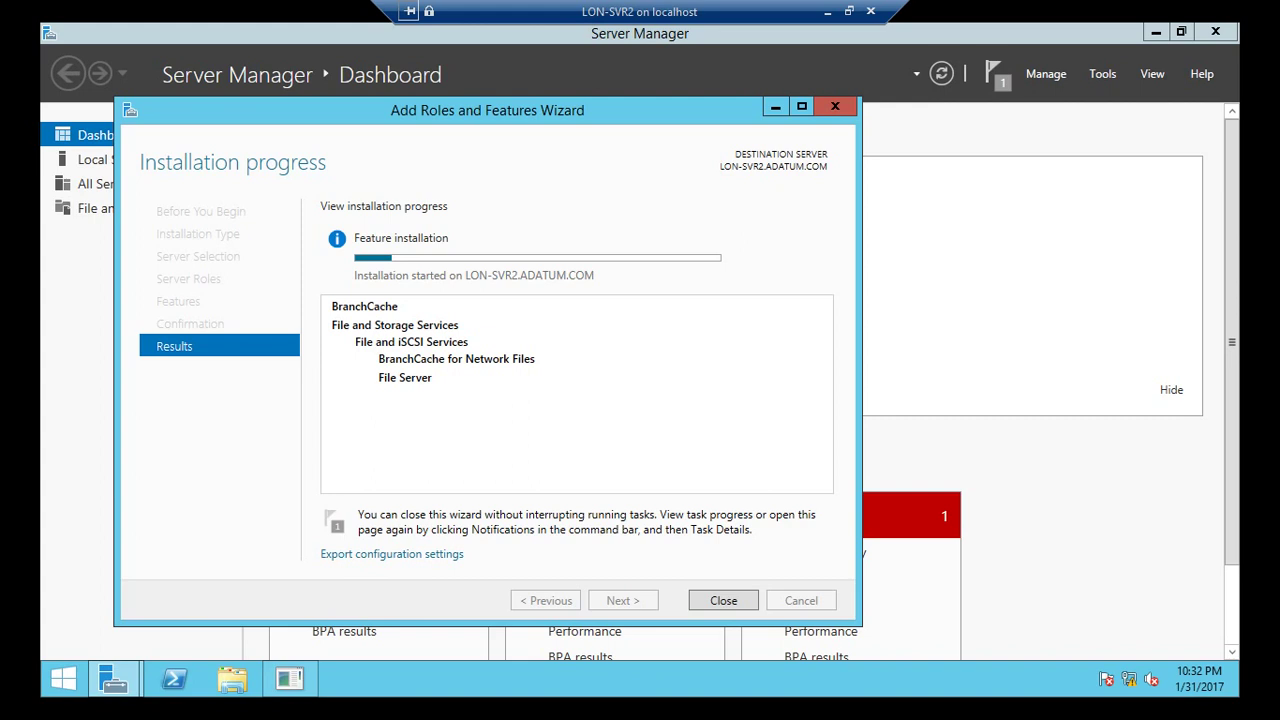
Close the Add Roles and Features wizard once installation finishes.
left_click(848, 11)
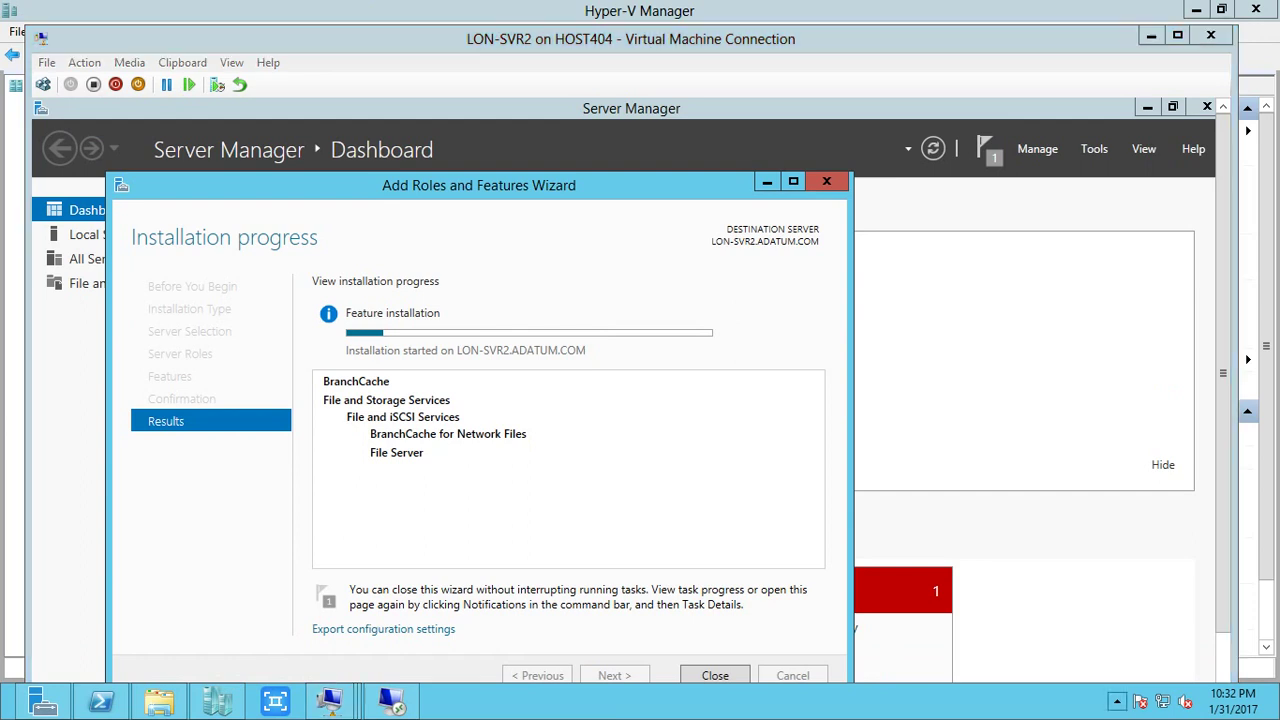
left_click(1117, 701)
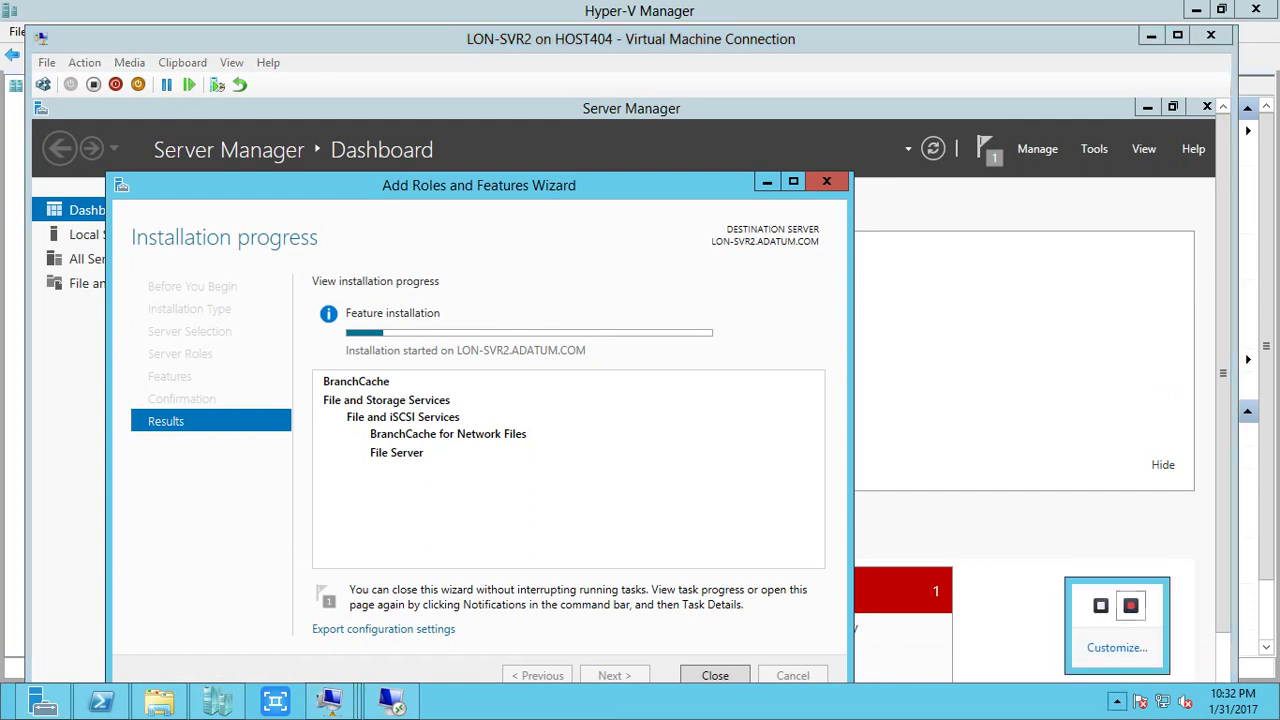
key("Escape")
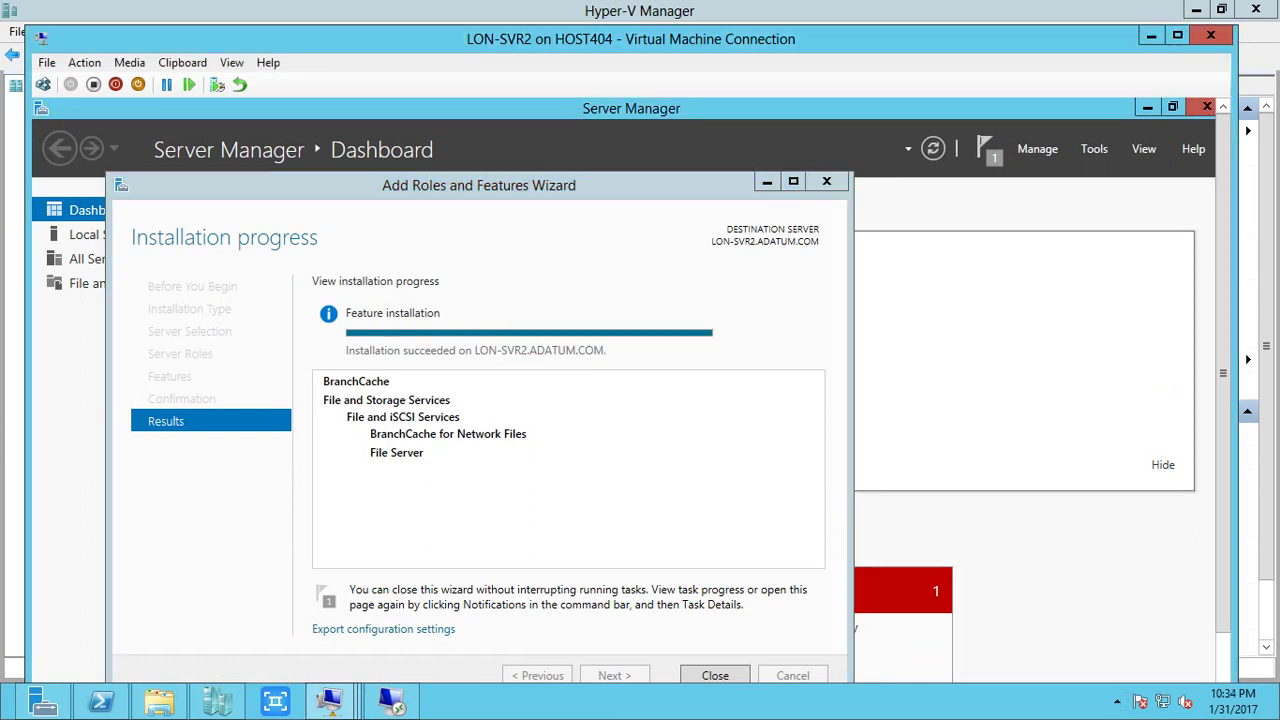
key("ctrl+alt+Break")
key("Return")
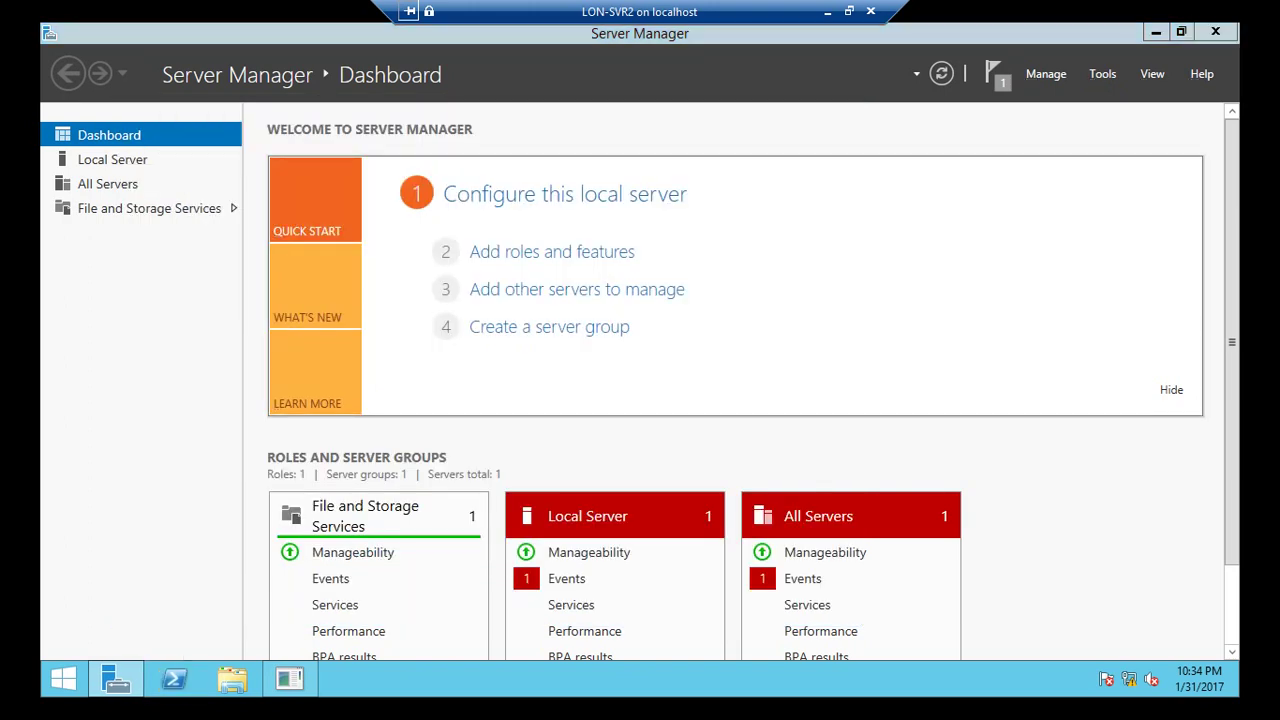
Run Enable-BCHostedServer -RegisterSCP on LON-SVR2, then check the result with Get-BCStatus.
left_click(174, 680)
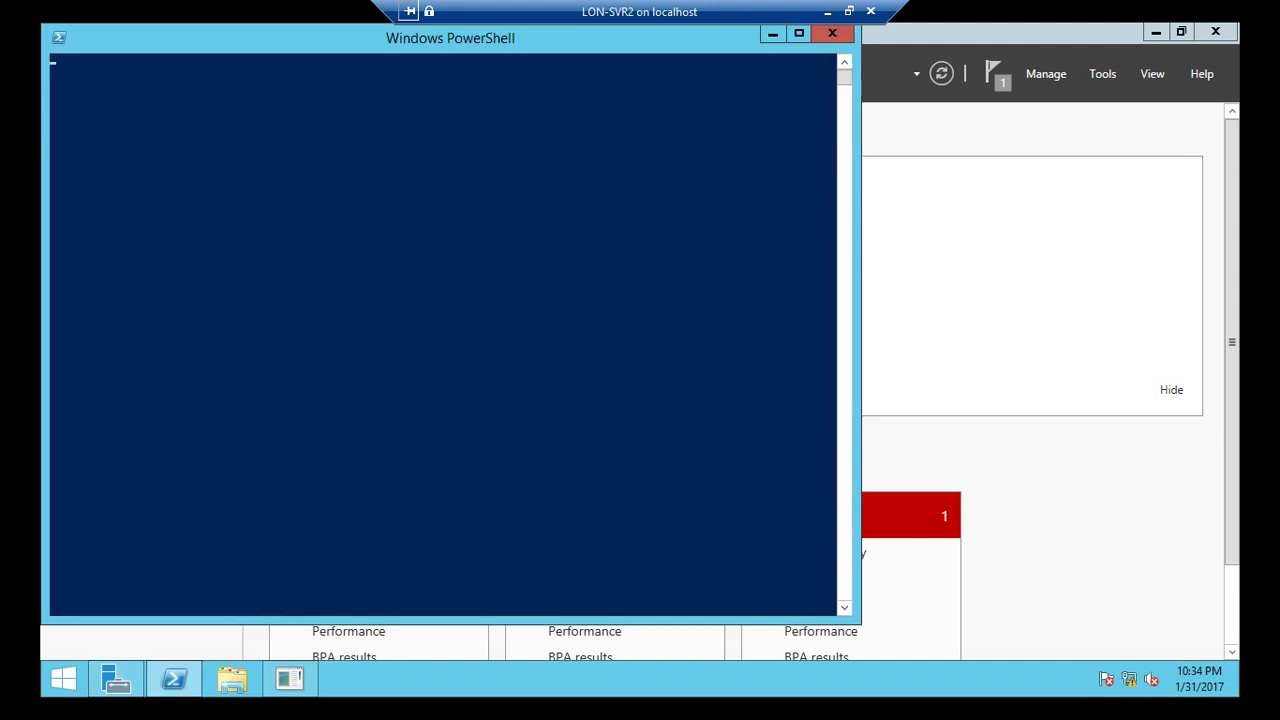
left_click(387, 329)
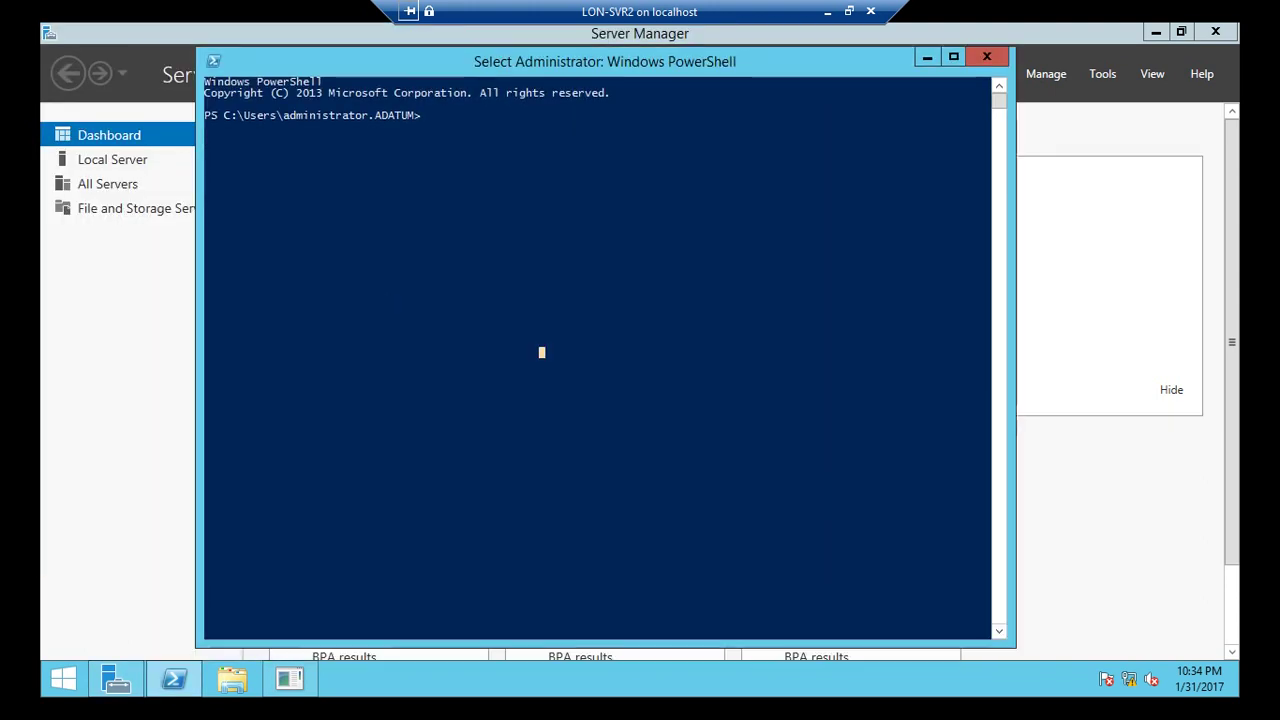
left_click(483, 161)
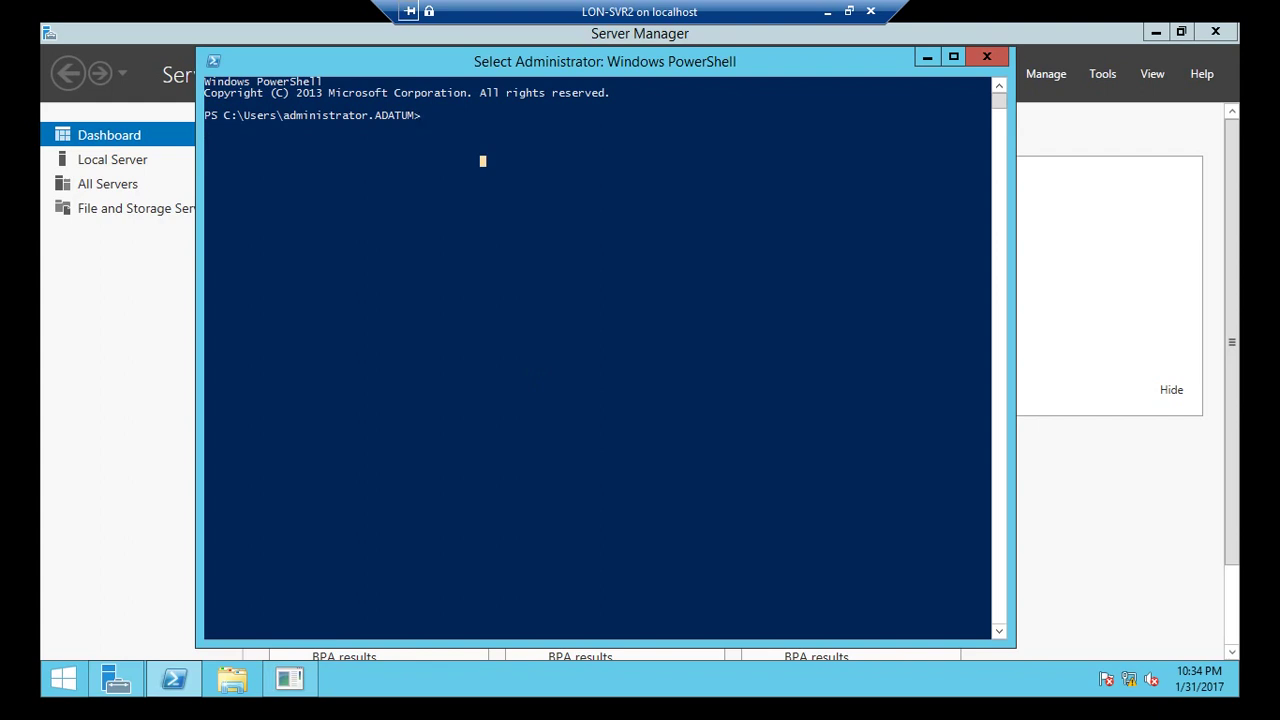
type("ge")
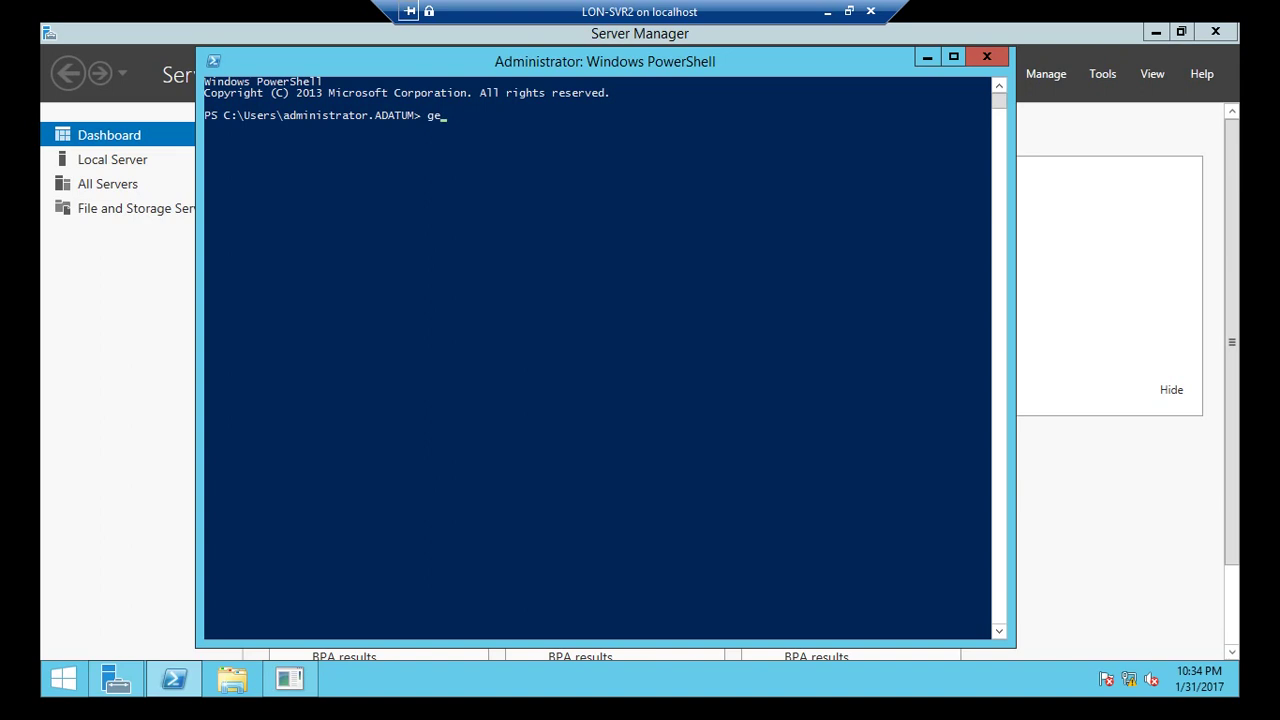
key("Tab")
key("BackSpace")
key("BackSpace")
key("BackSpace")
key("BackSpace")
key("BackSpace")
key("BackSpace")
key("BackSpace")
key("BackSpace")
key("BackSpace")
key("BackSpace")
key("BackSpace")
key("BackSpace")
key("BackSpace")
type("enable-bch")
key("Tab")
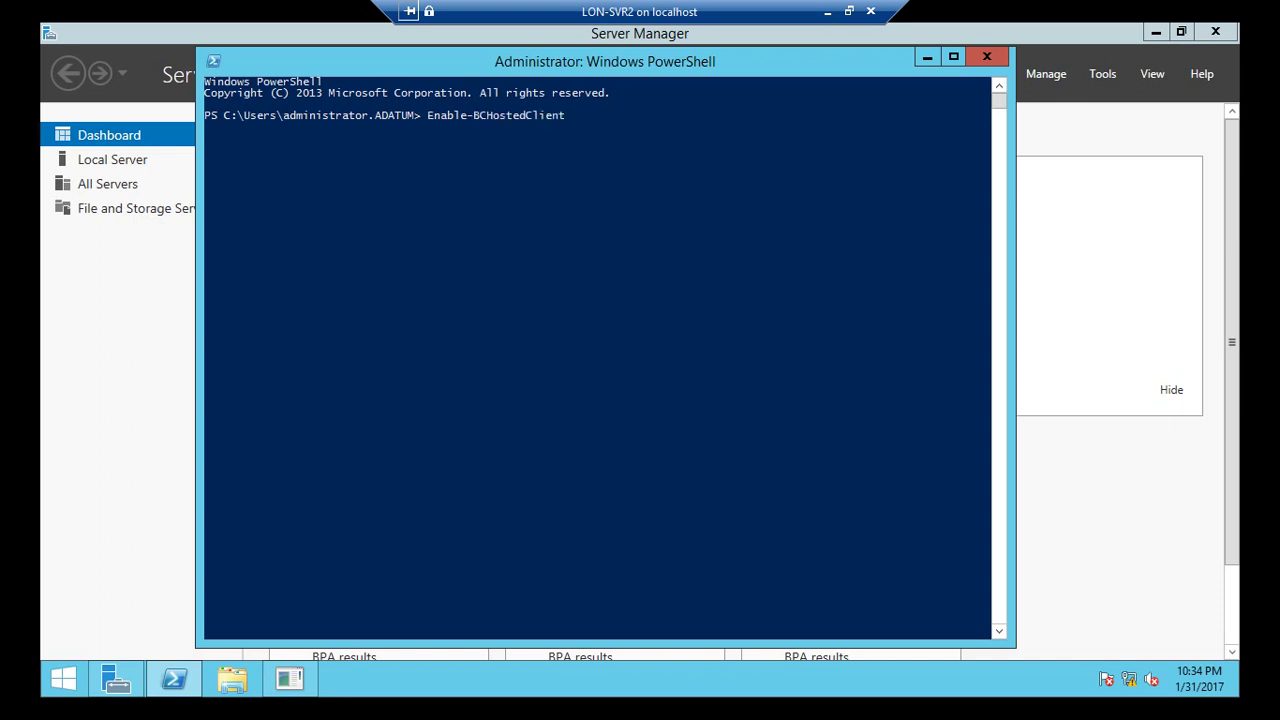
key("Tab")
type("-re")
key("Tab")
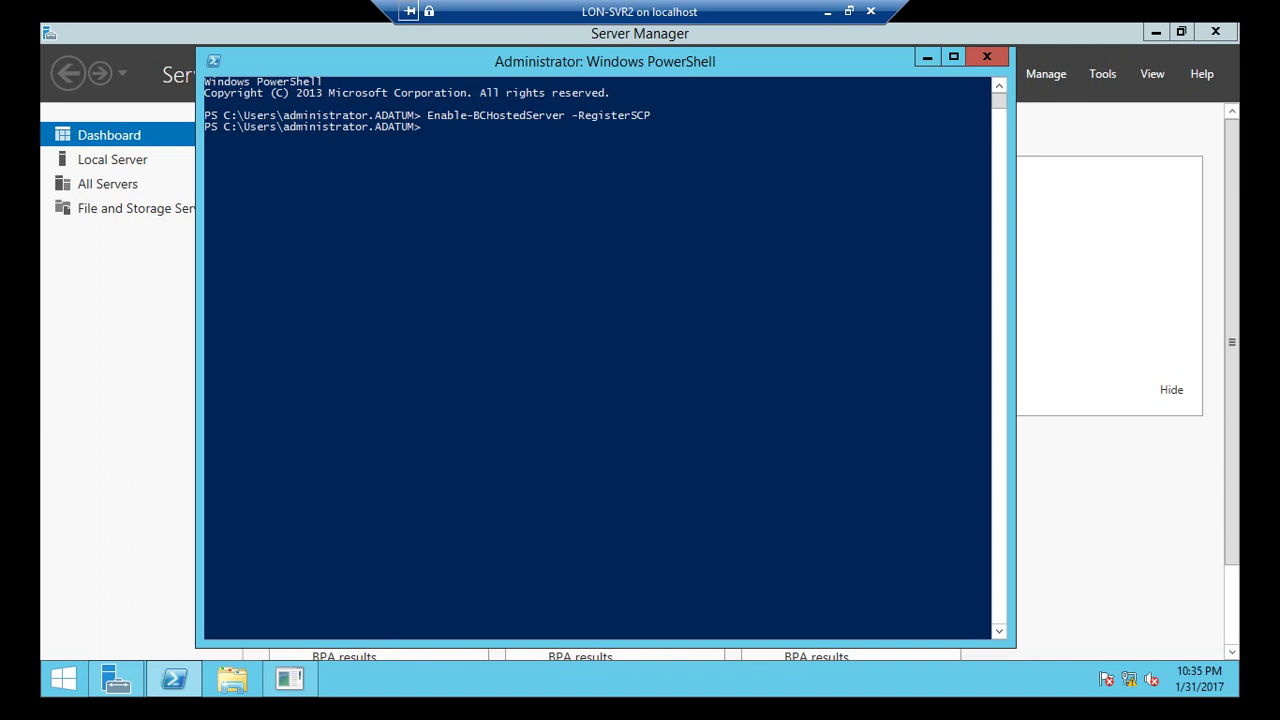
type("get-bcs")
key("Tab")
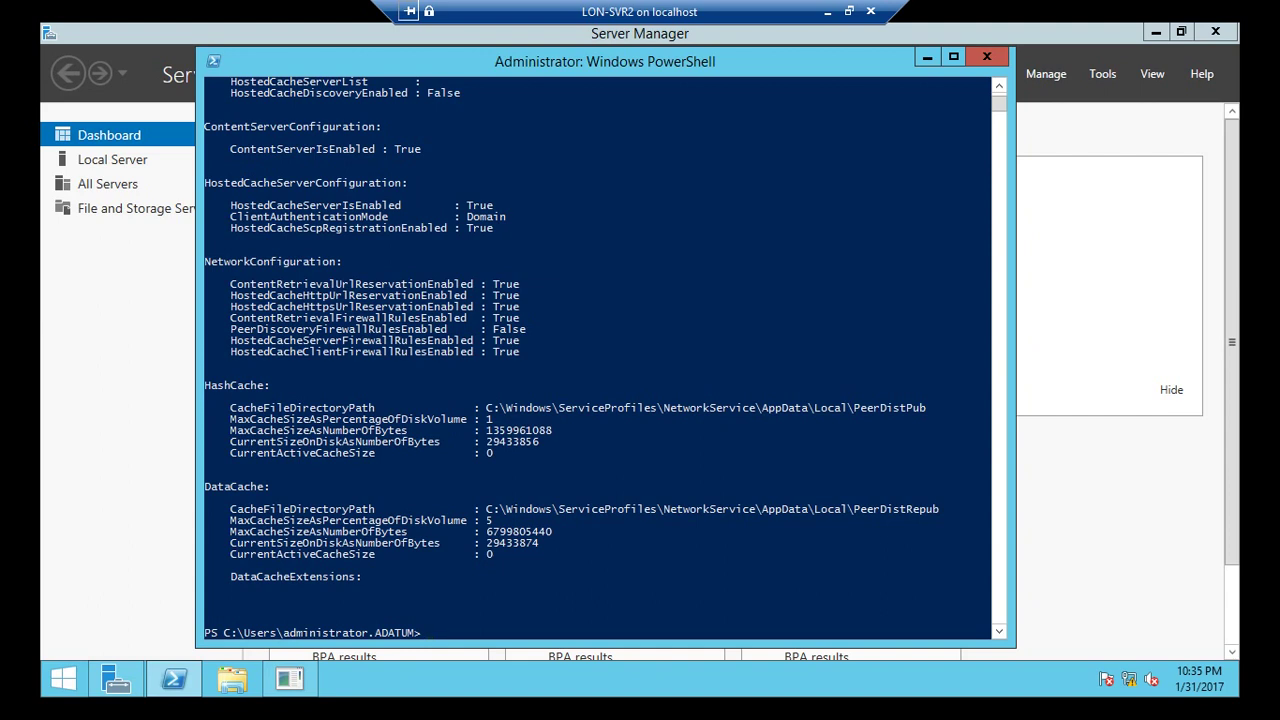
Review the HostedCacheServerConfiguration and DataCache sections, then return to Hyper-V Manager.
left_click_drag(226, 190, 545, 244)
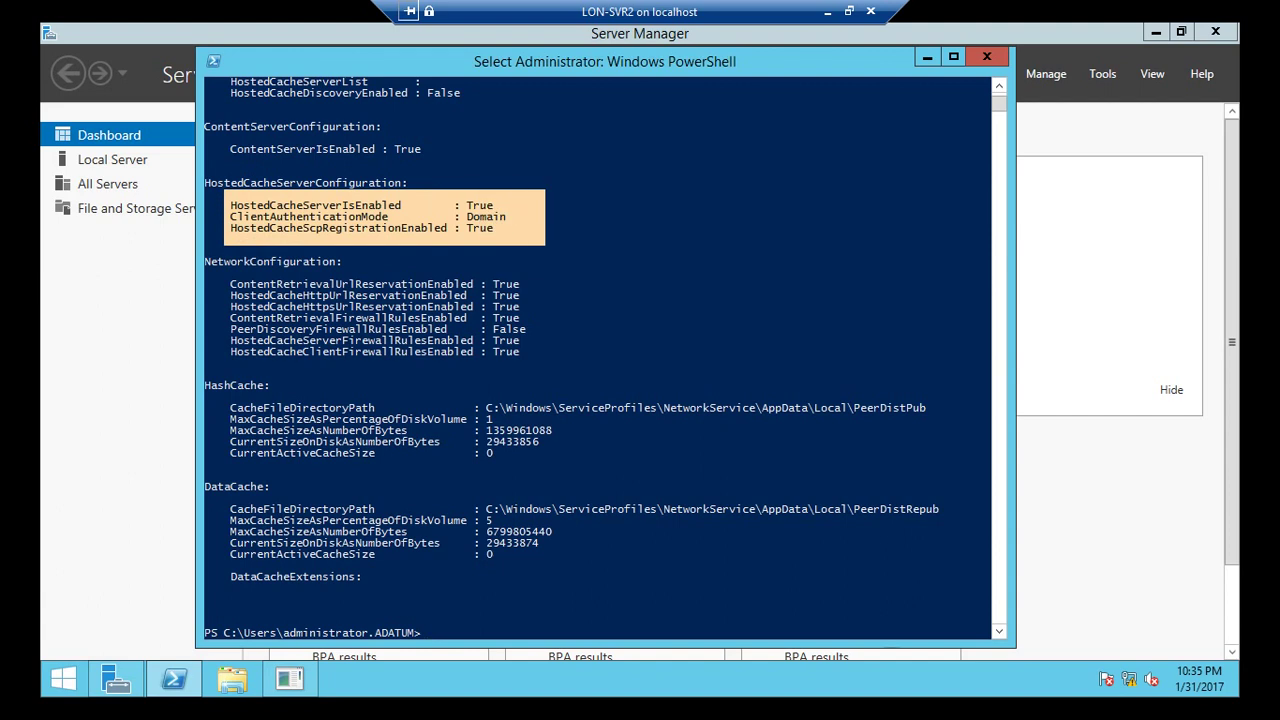
scroll(600, 350, "up", 5)
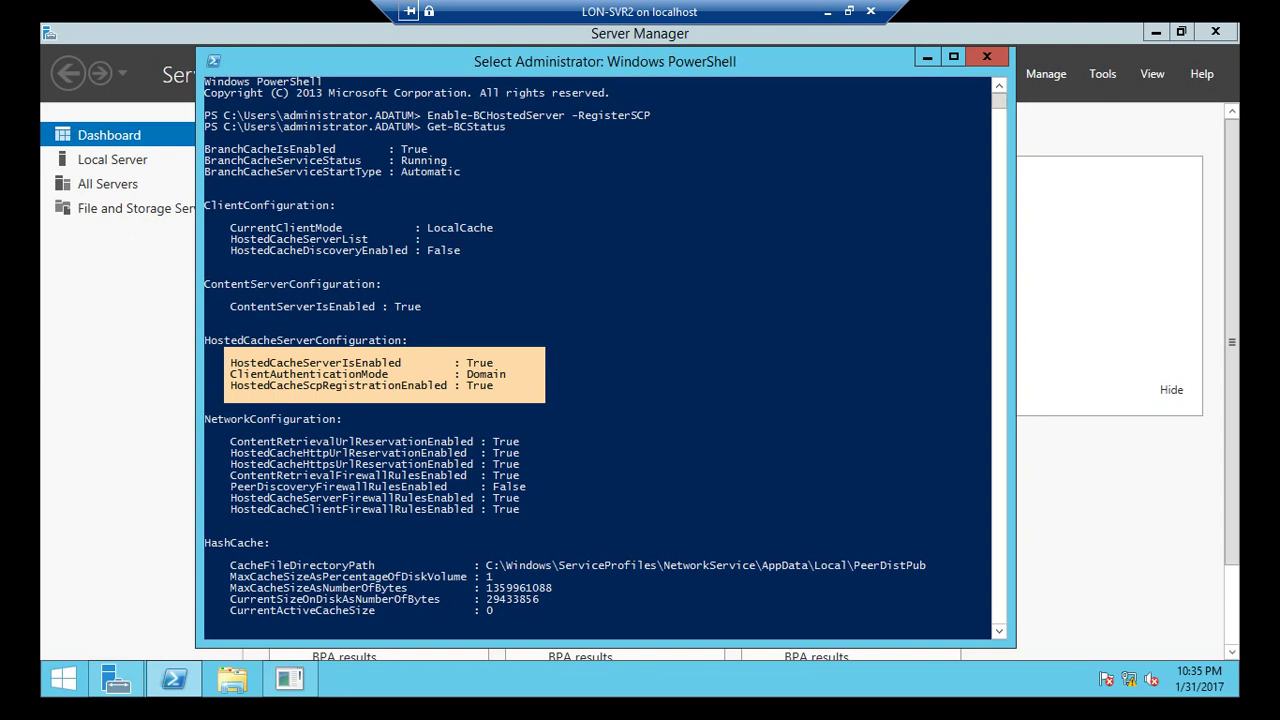
scroll(600, 350, "down", 2)
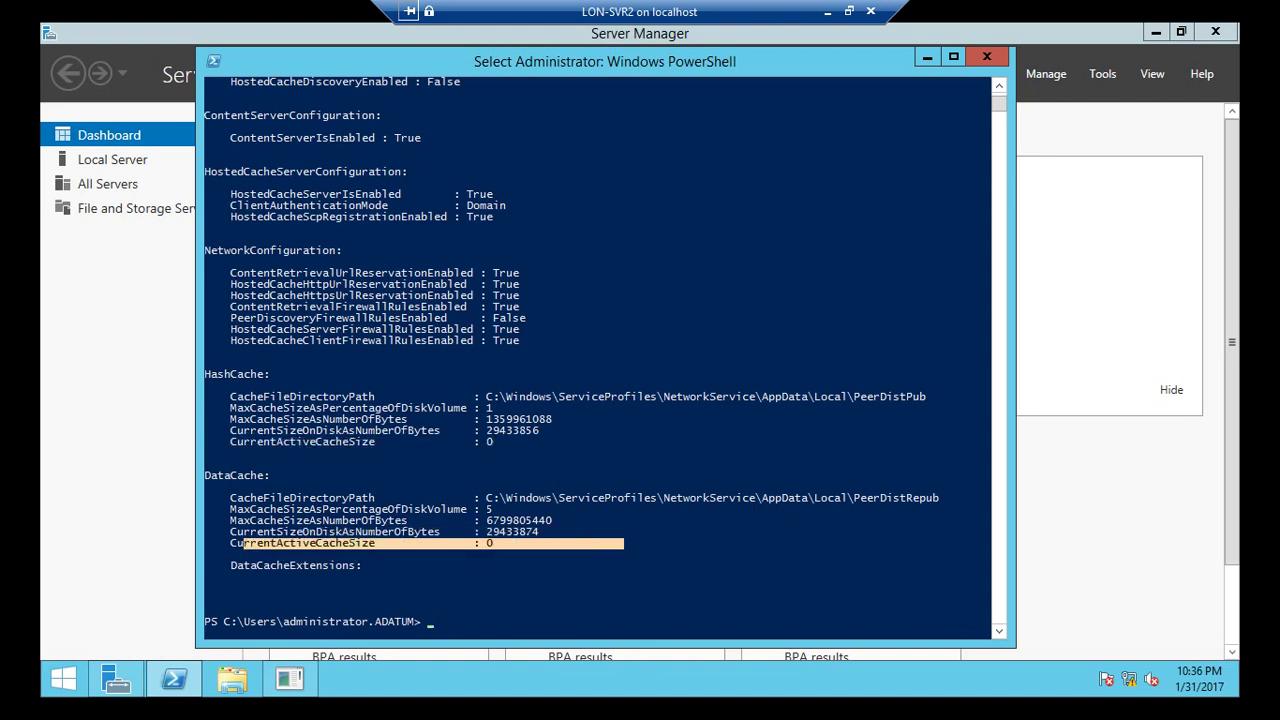
scroll(600, 350, "down", 3)
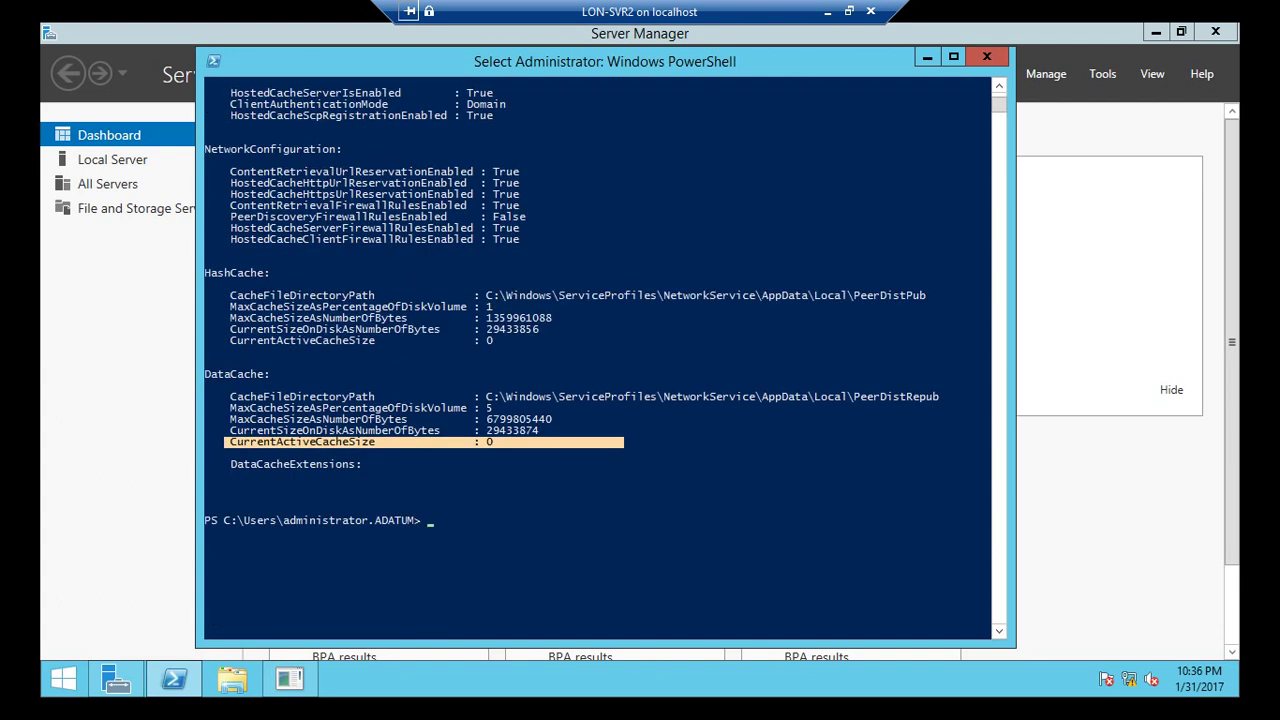
left_click(827, 11)
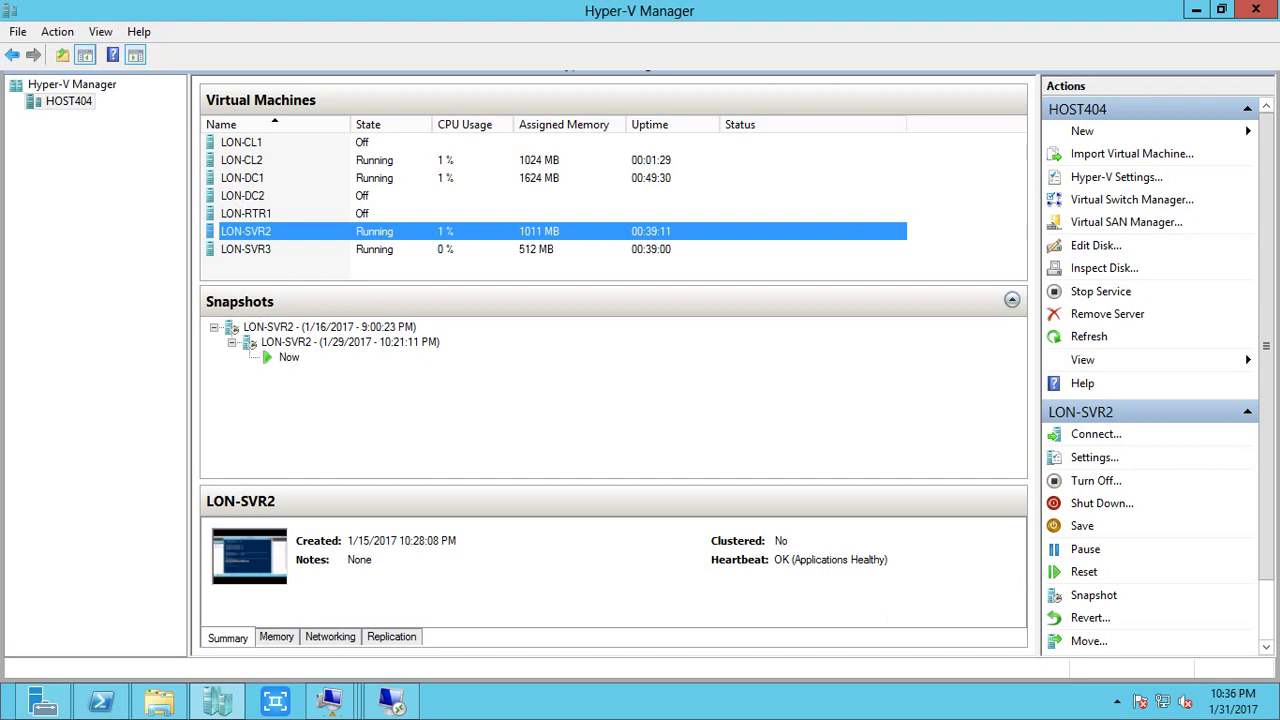
Connect to LON-DC1 and launch Active Directory Users and Computers from Server Manager.
left_click(374, 177)
right_click(374, 177)
left_click(410, 189)
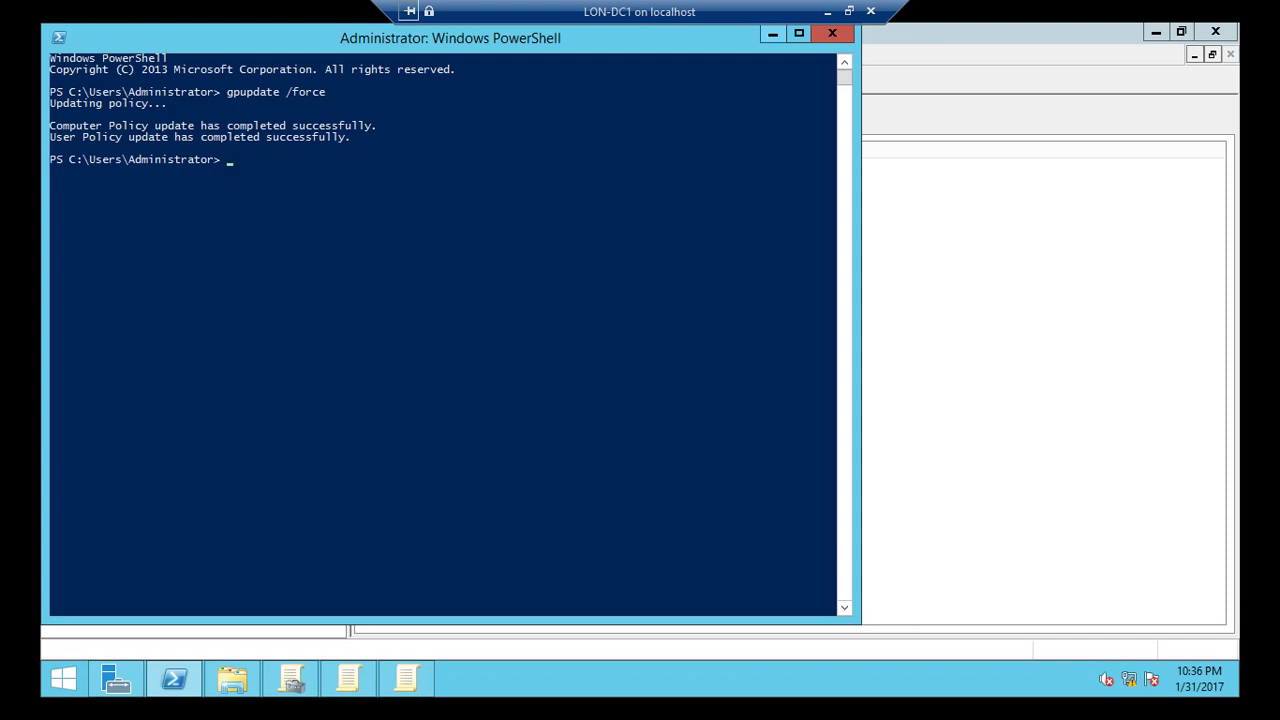
key("alt+Tab")
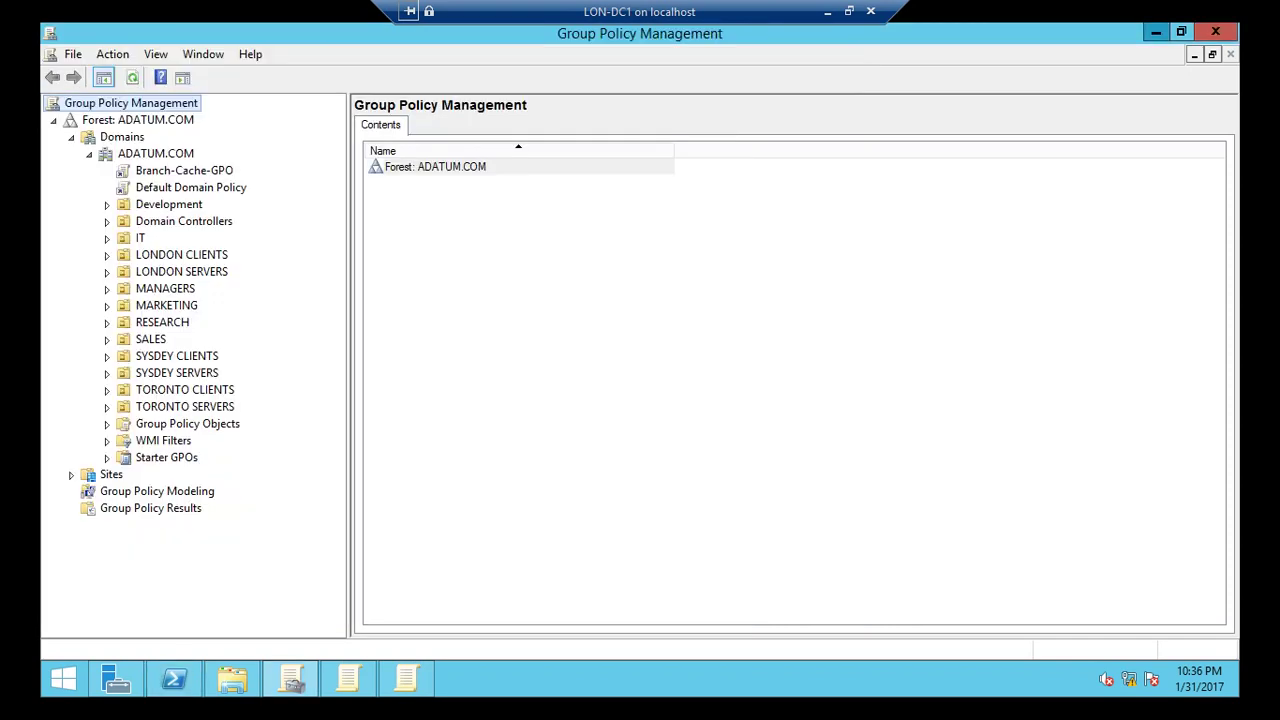
left_click(1156, 32)
left_click(116, 679)
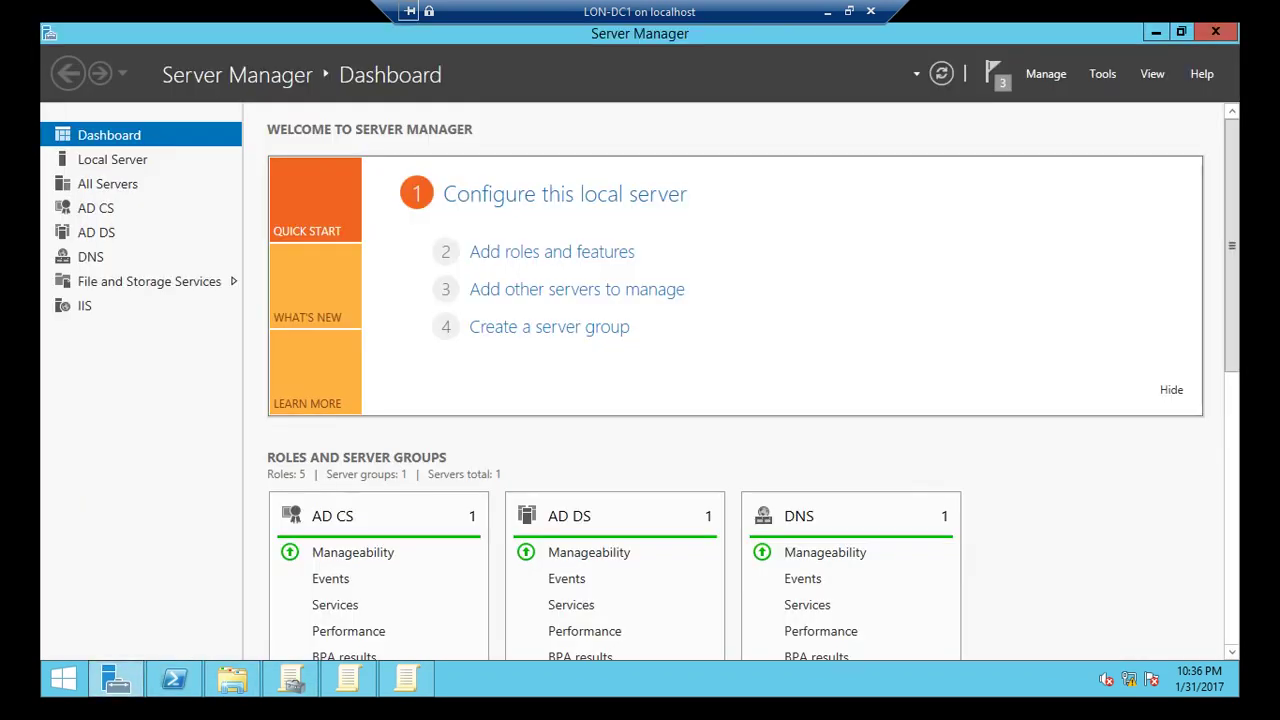
left_click(1102, 73)
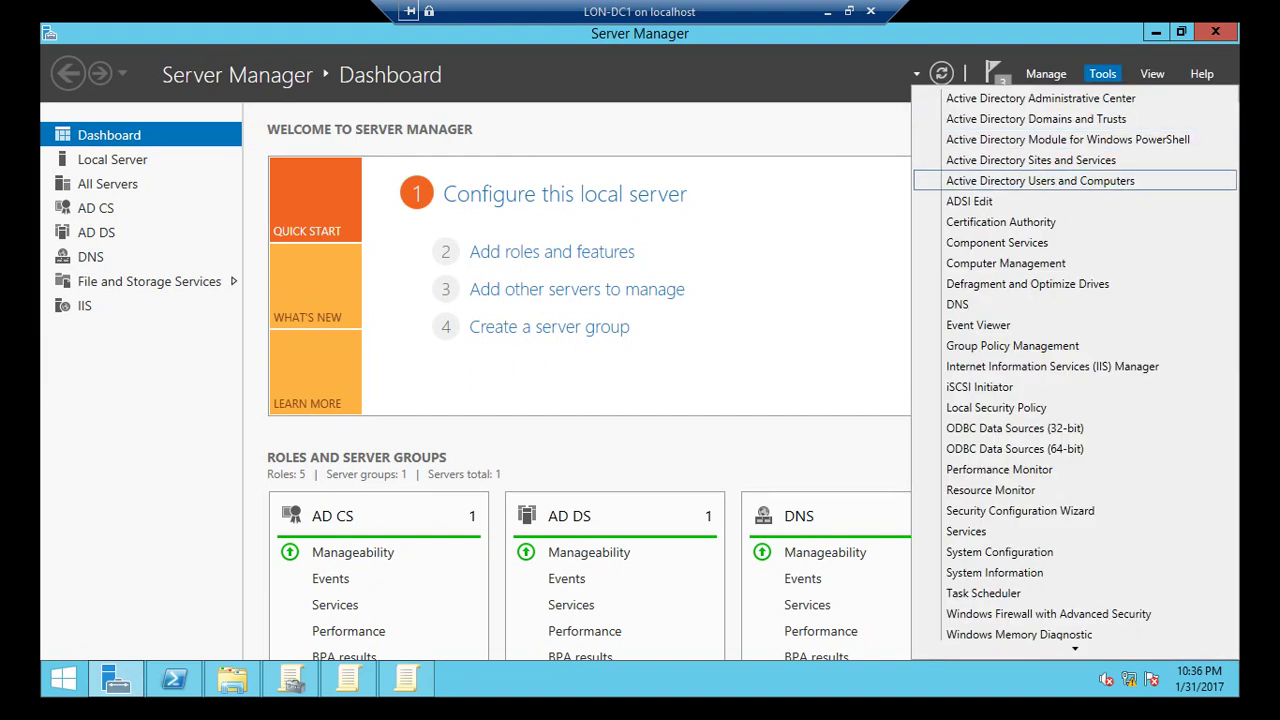
left_click(1040, 180)
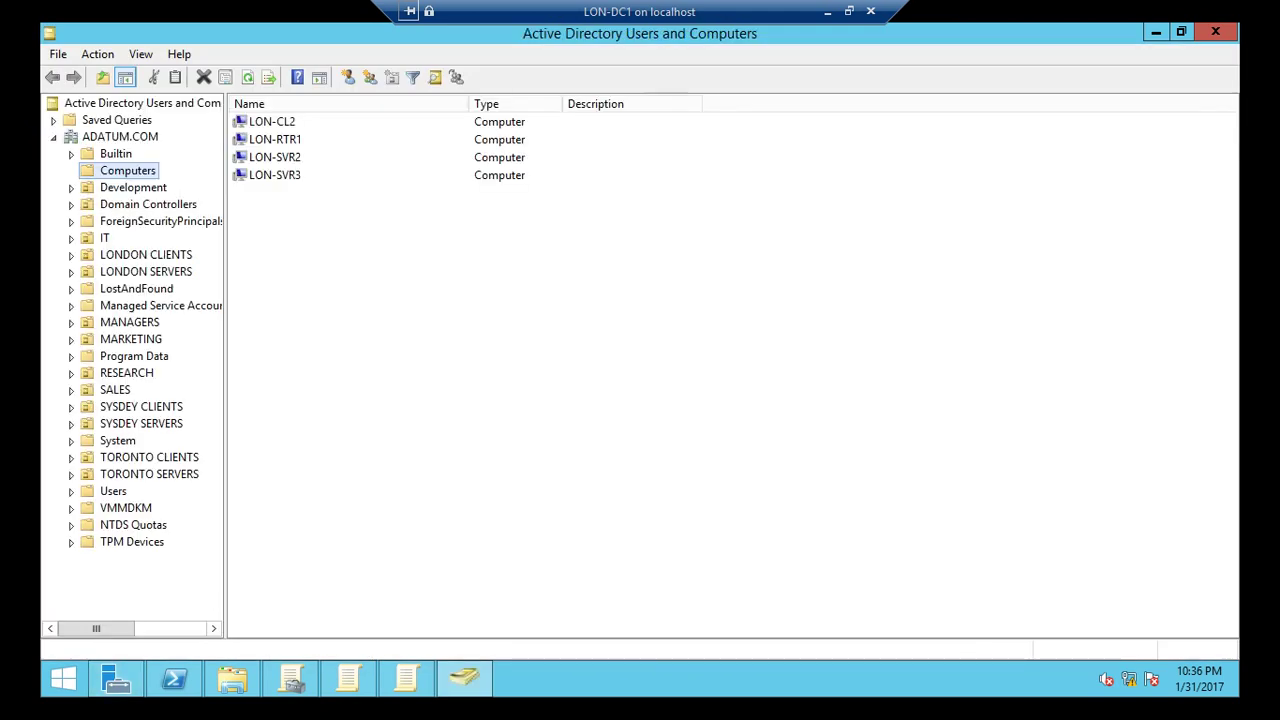
Create an organizational unit named BranchCacheClient in ADATUM.COM.
left_click(120, 136)
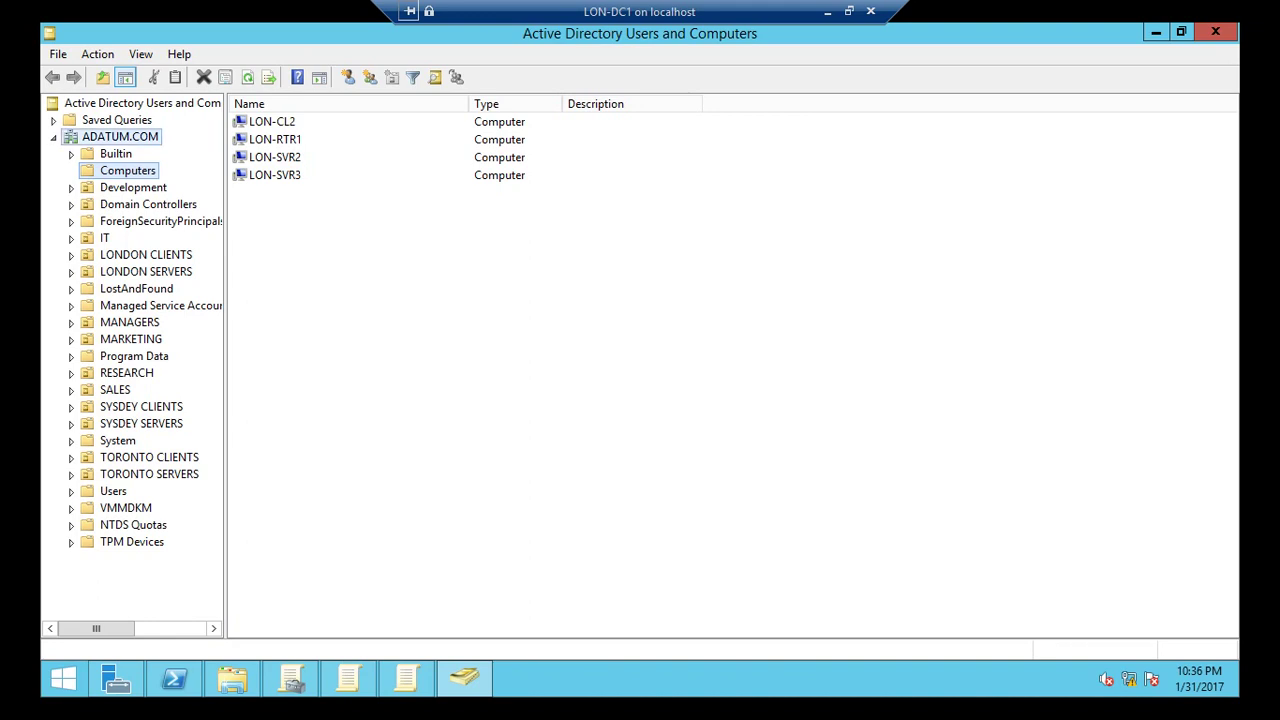
left_click(348, 77)
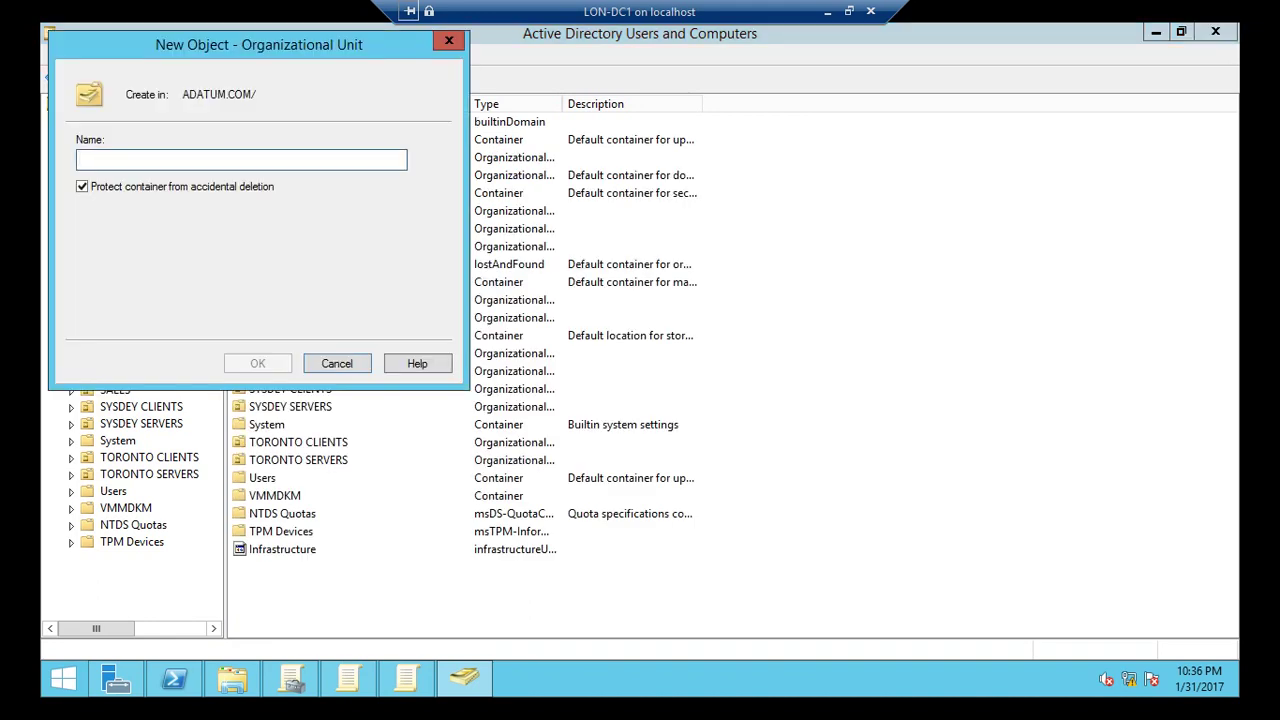
type("Barch")
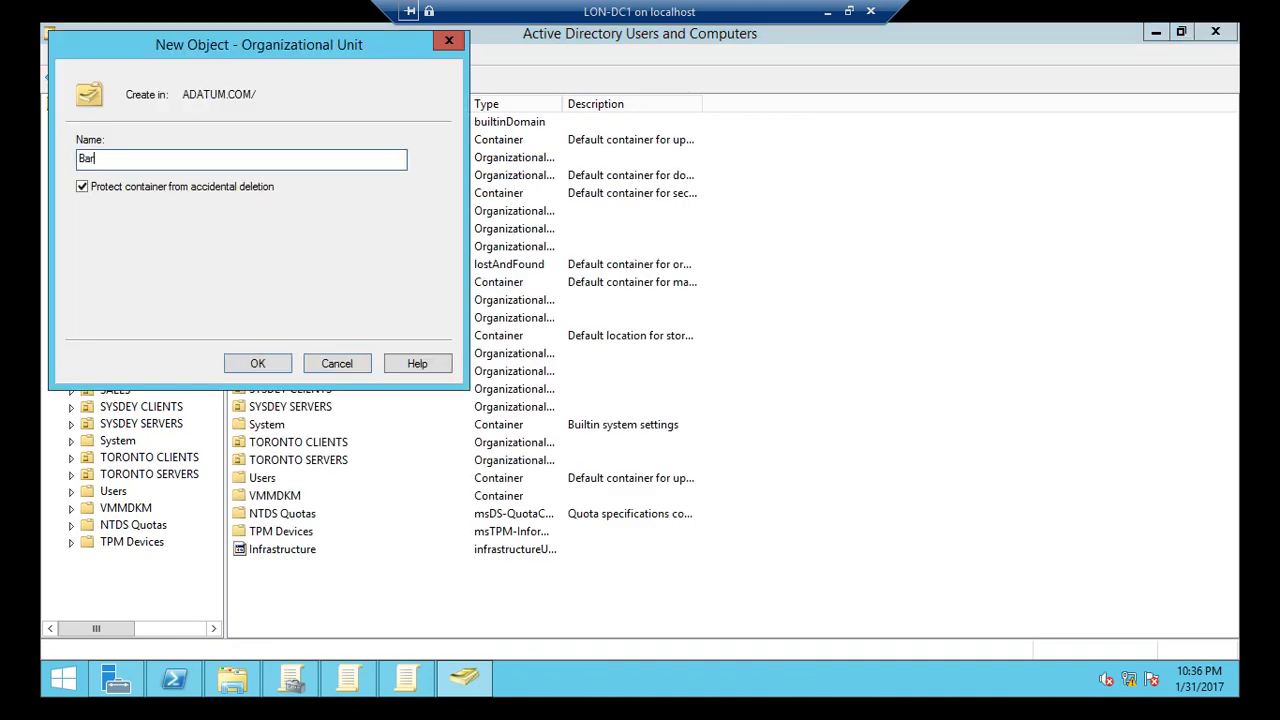
key("BackSpace")
key("BackSpace")
key("BackSpace")
key("BackSpace")
type("ranchCacheClient")
key("Return")
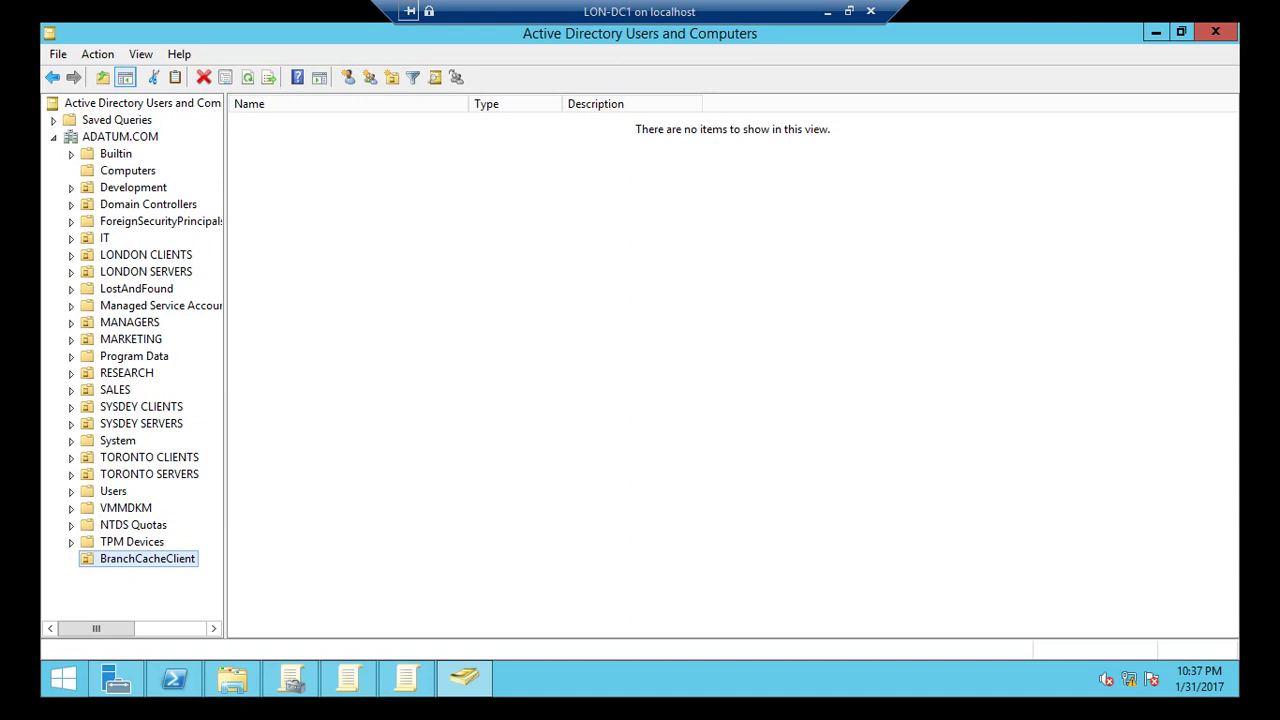
Move LON-CL2, LON-SVR2 and LON-SVR3 from Computers into the BranchCacheClient OU.
left_click(128, 170)
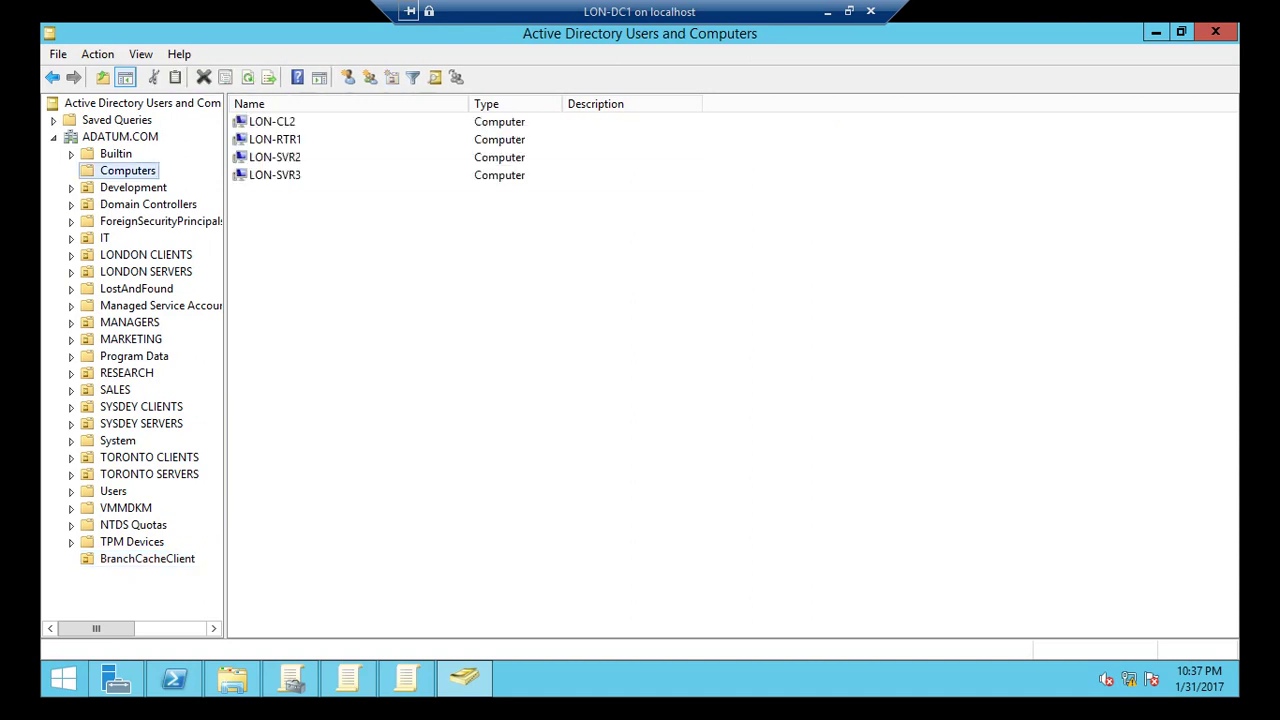
left_click(274, 175)
left_click(274, 157, "ctrl")
left_click(271, 121, "ctrl")
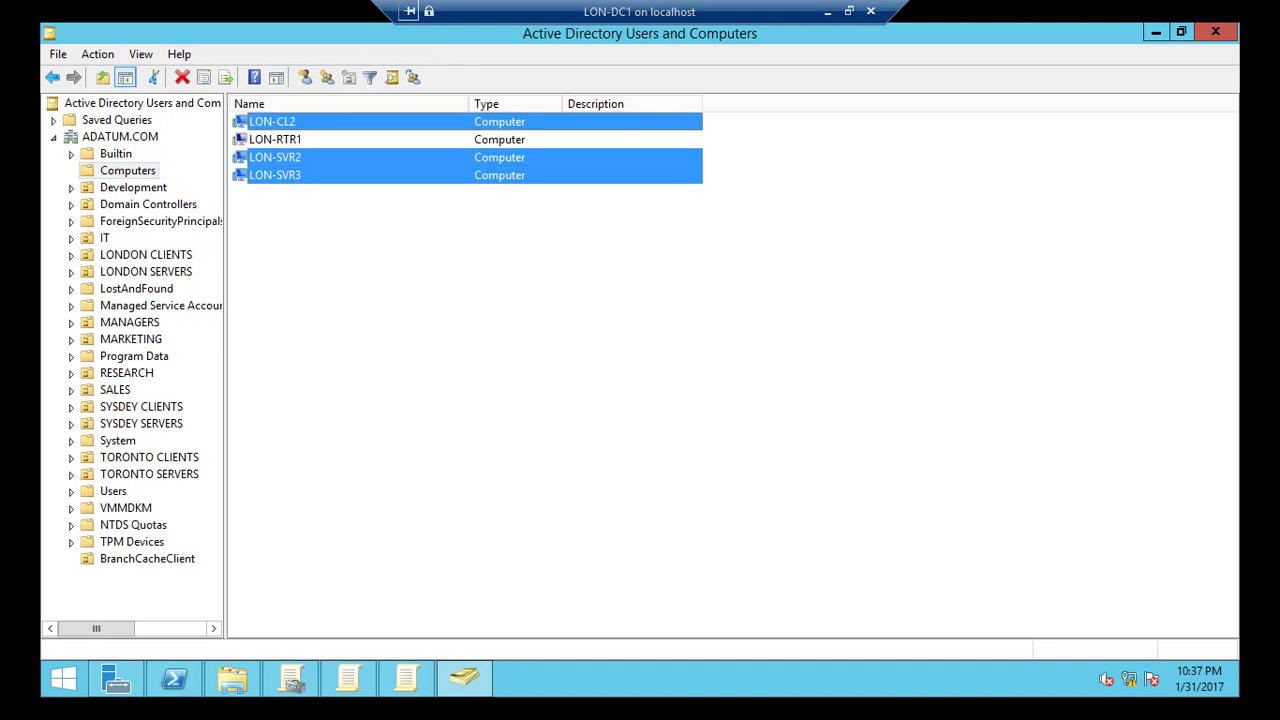
right_click(283, 119)
left_click(320, 191)
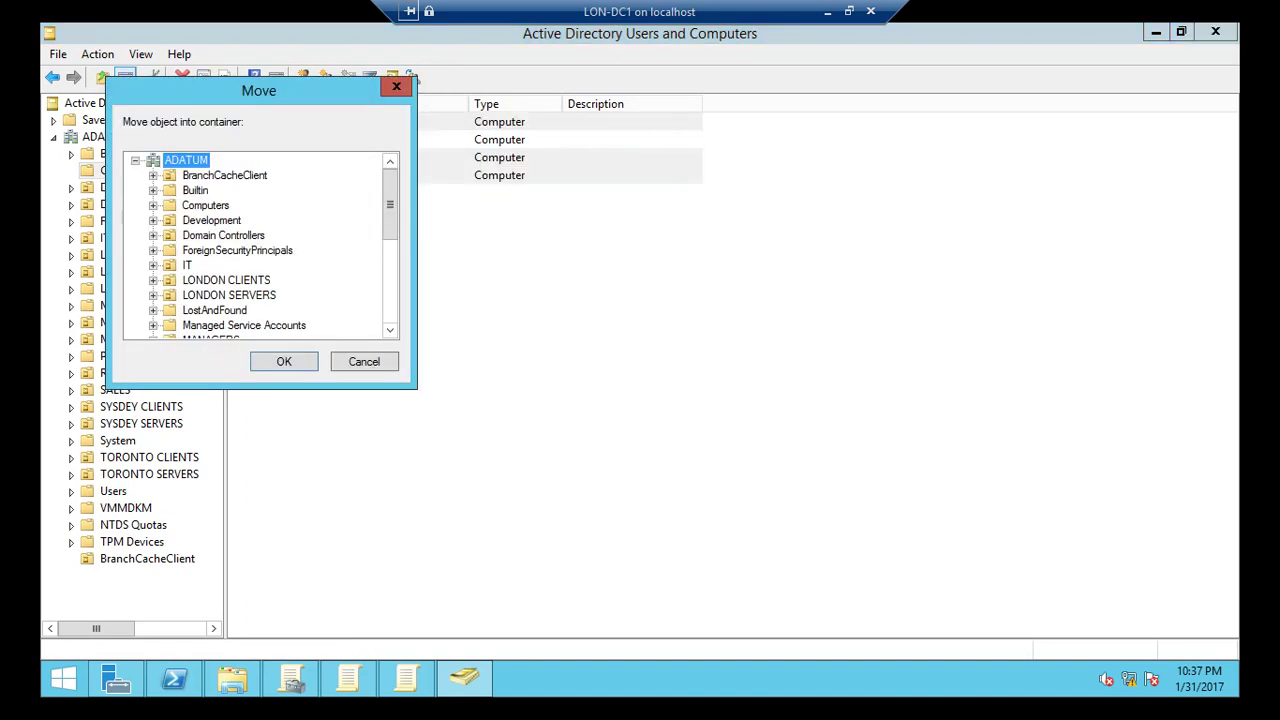
left_click(225, 175)
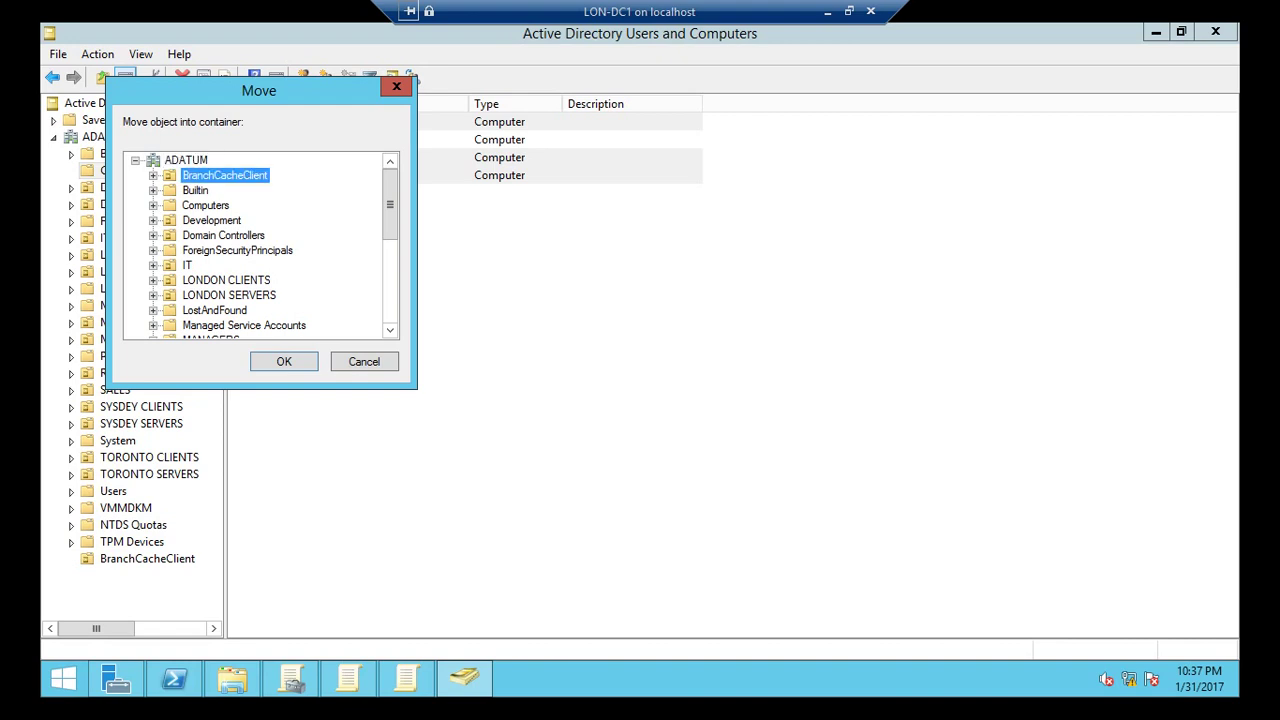
key("Return")
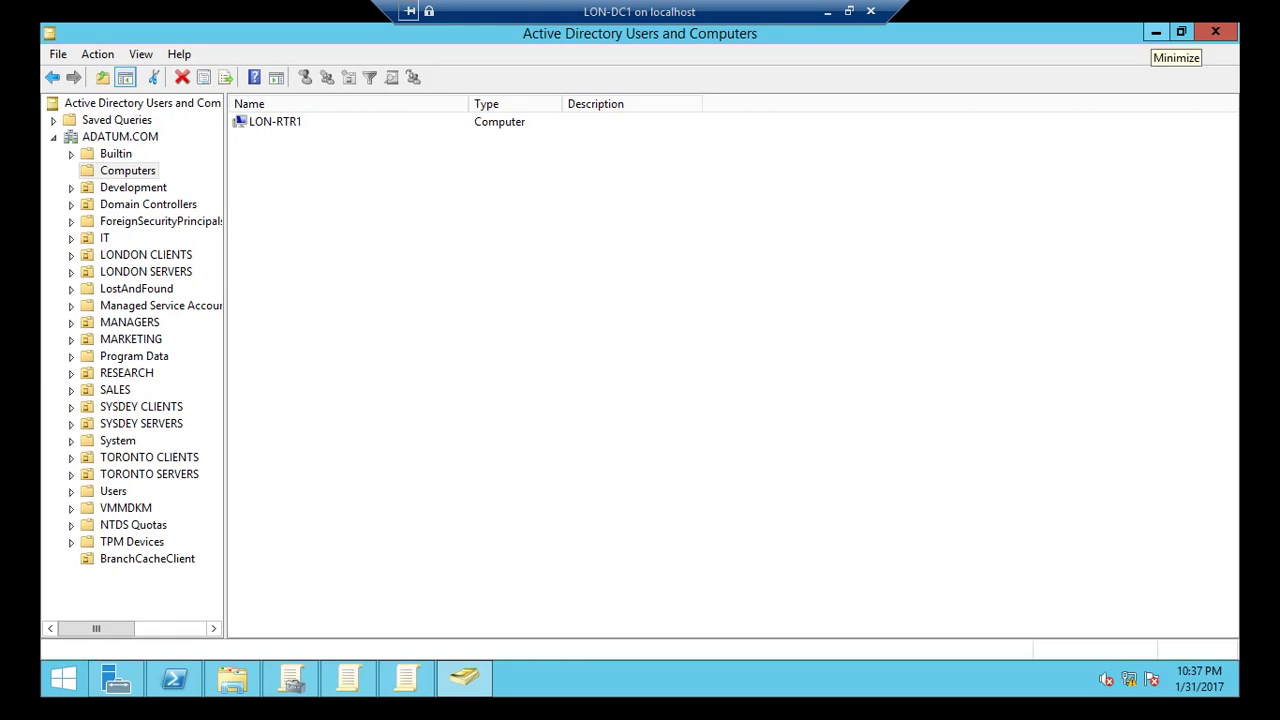
Minimize Active Directory Users and Computers and close two other open program windows.
left_click(1156, 32)
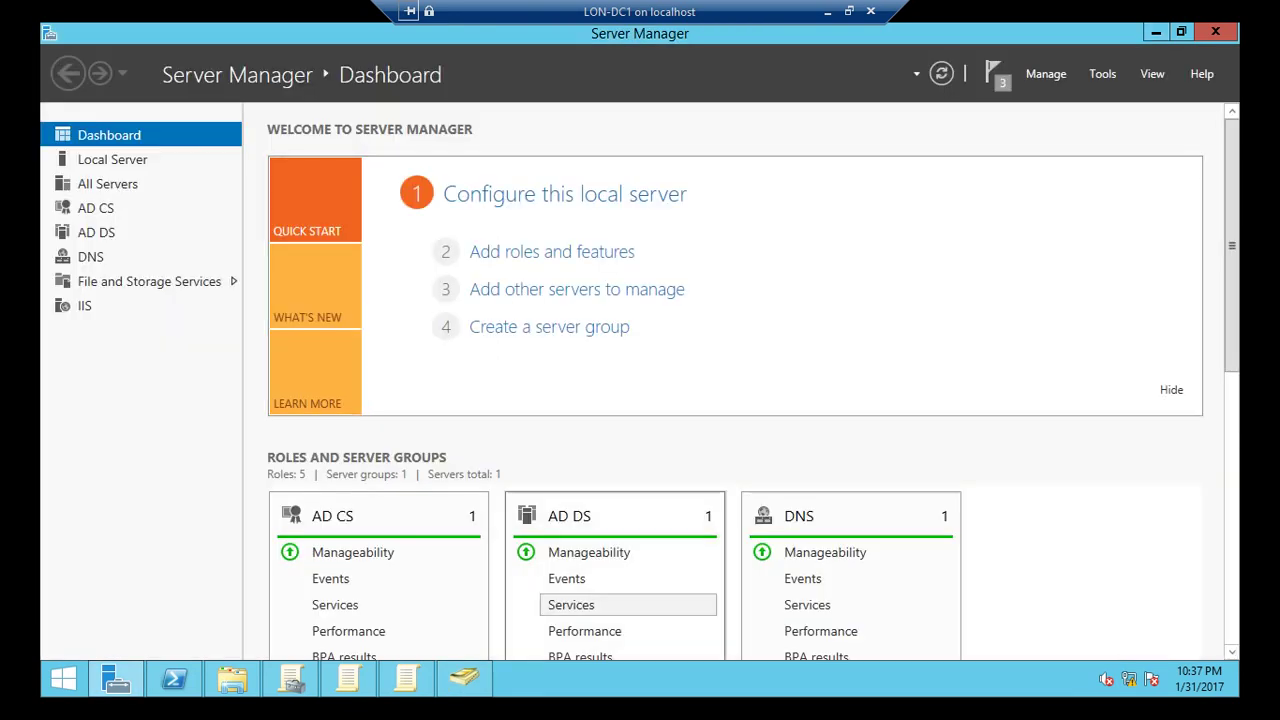
right_click(406, 679)
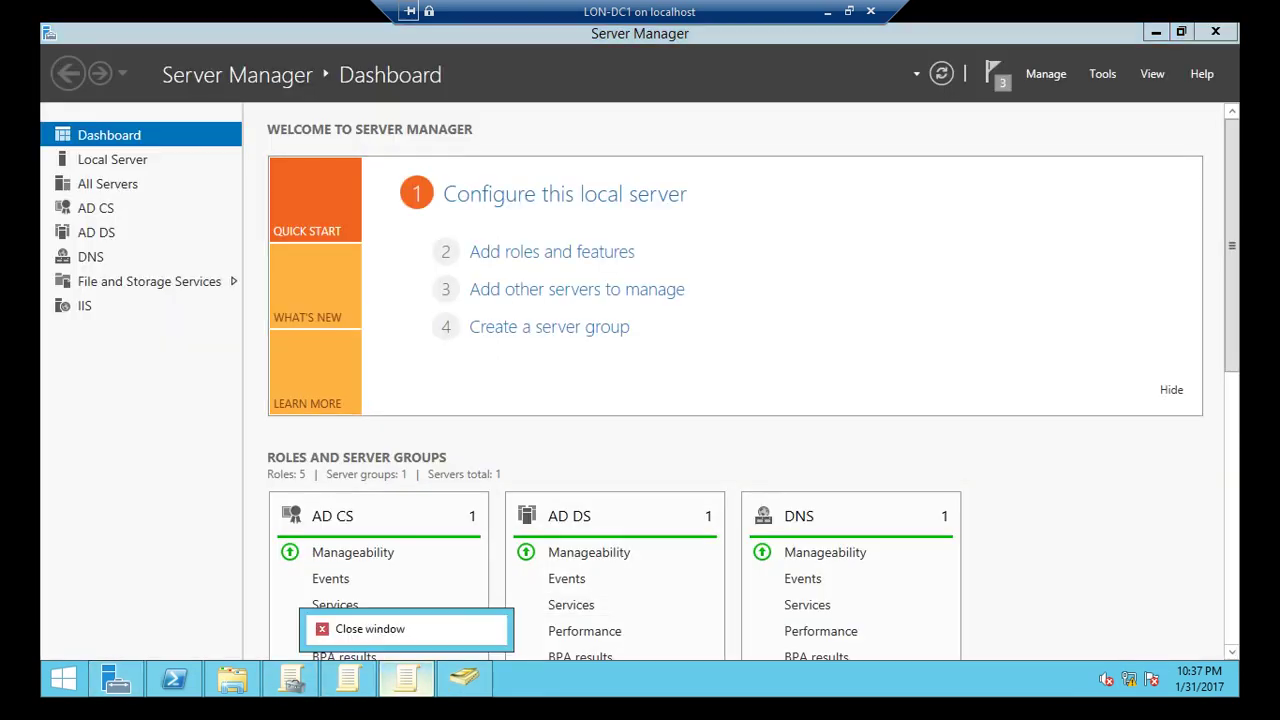
left_click(386, 625)
right_click(347, 679)
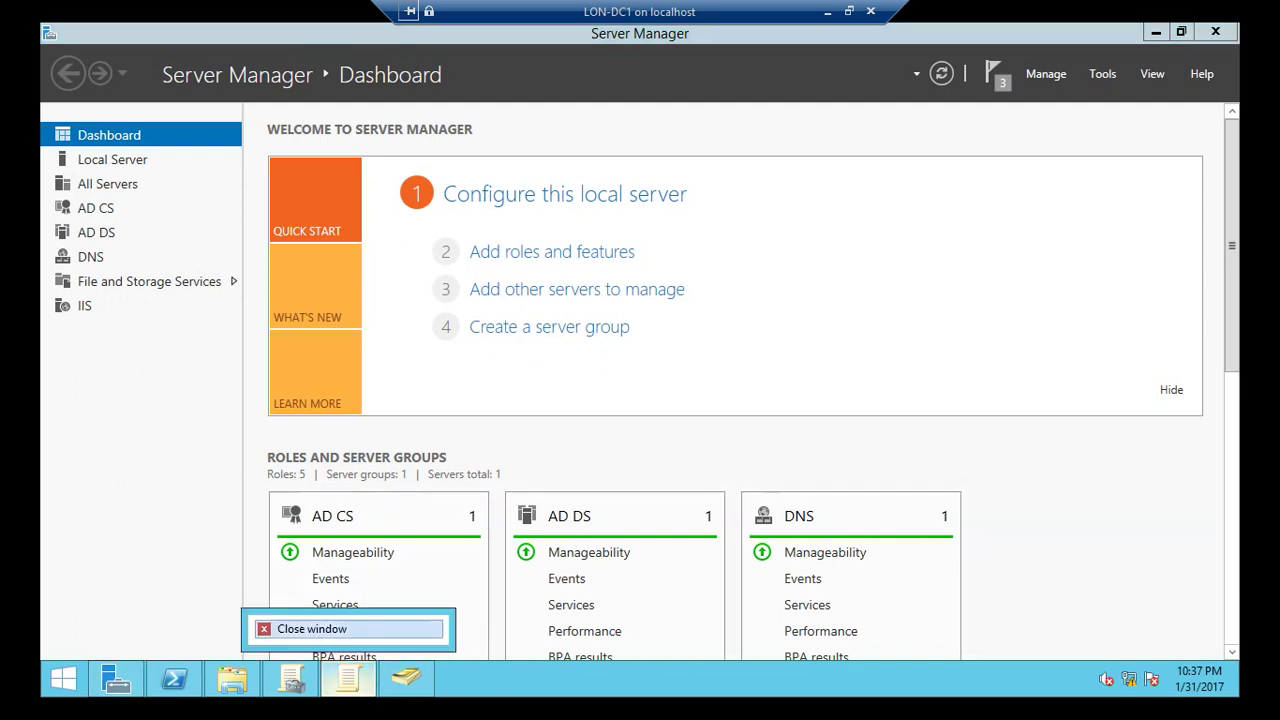
left_click(320, 625)
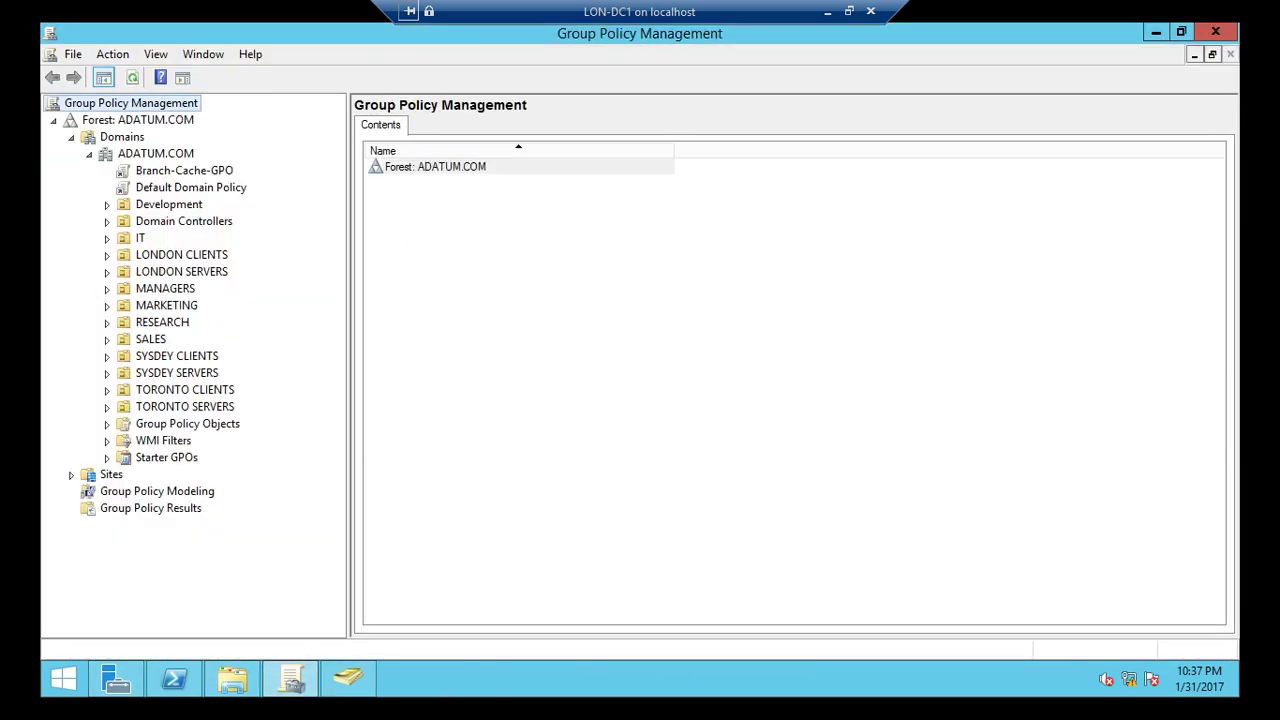
Refresh the ADATUM.COM tree and view the BranchCacheClient OU's inherited policies.
right_click(131, 148)
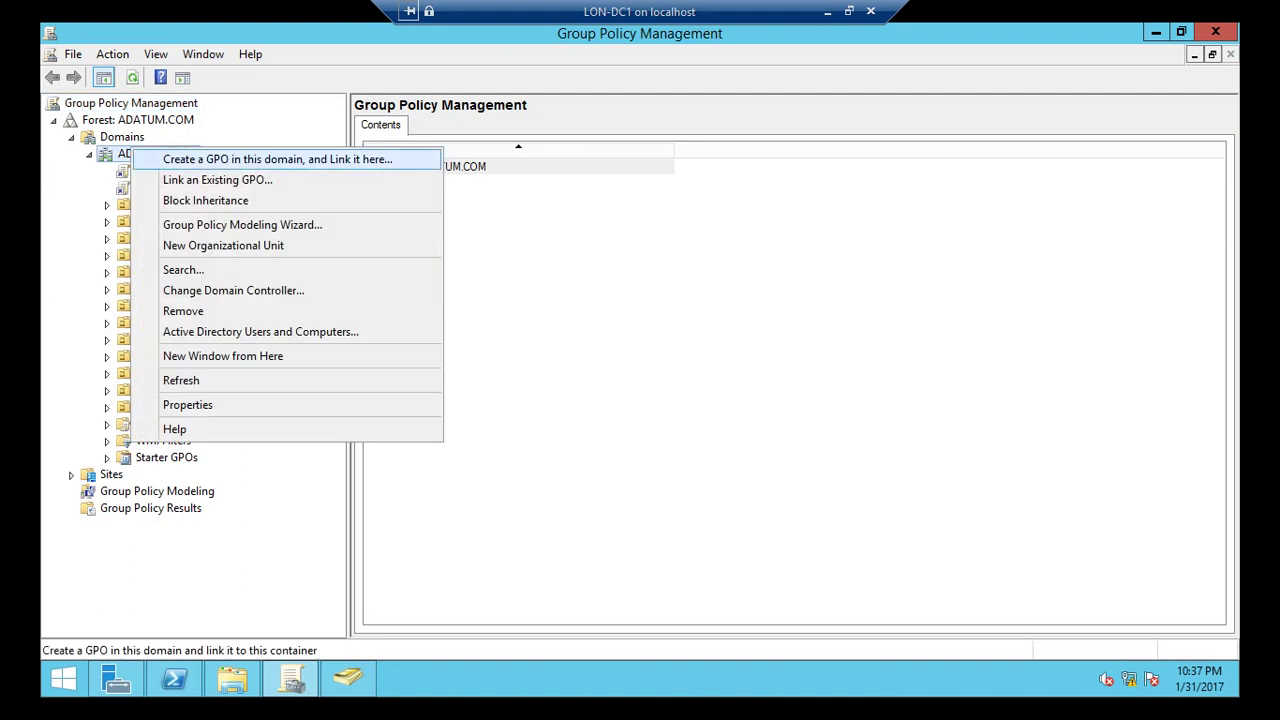
key("Return")
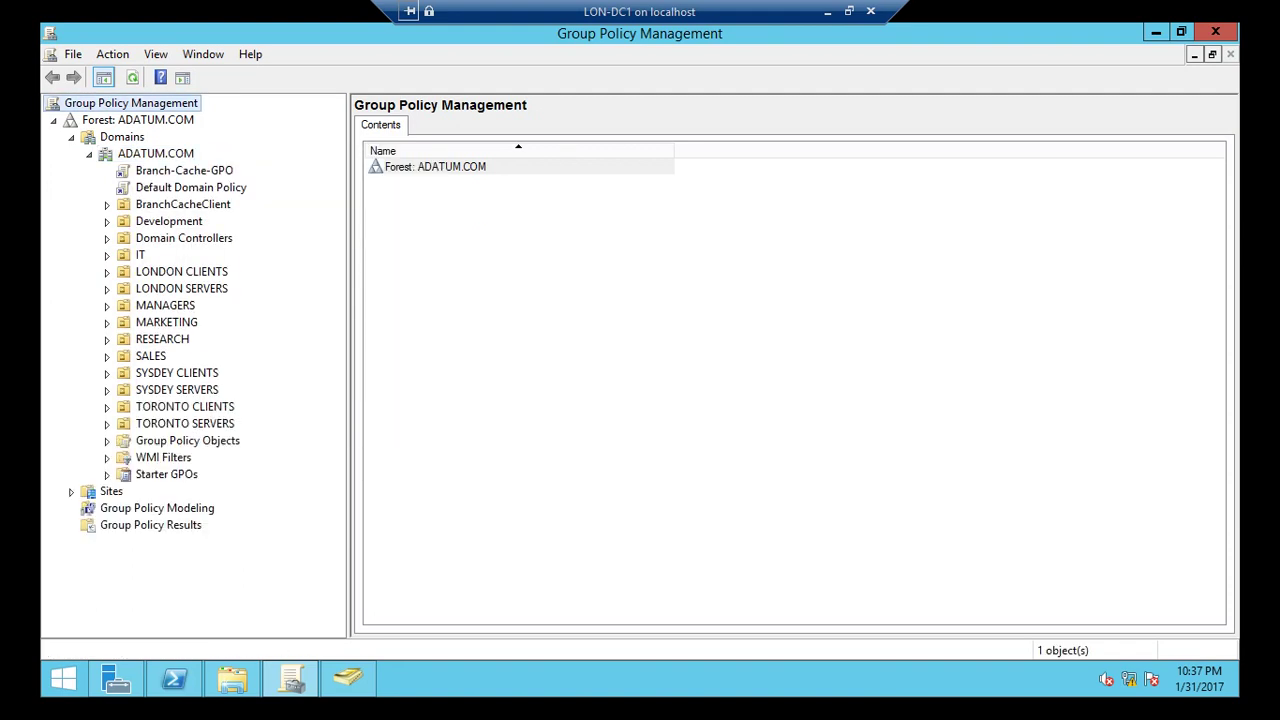
left_click(183, 204)
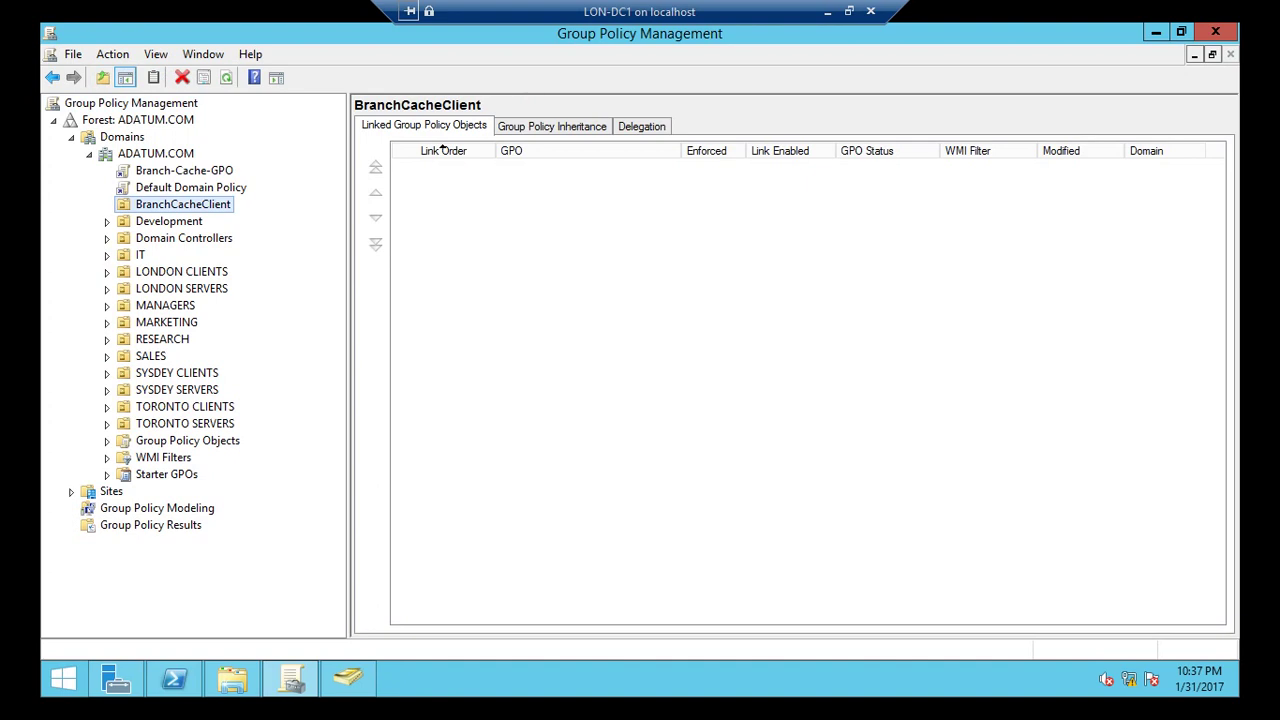
left_click(551, 126)
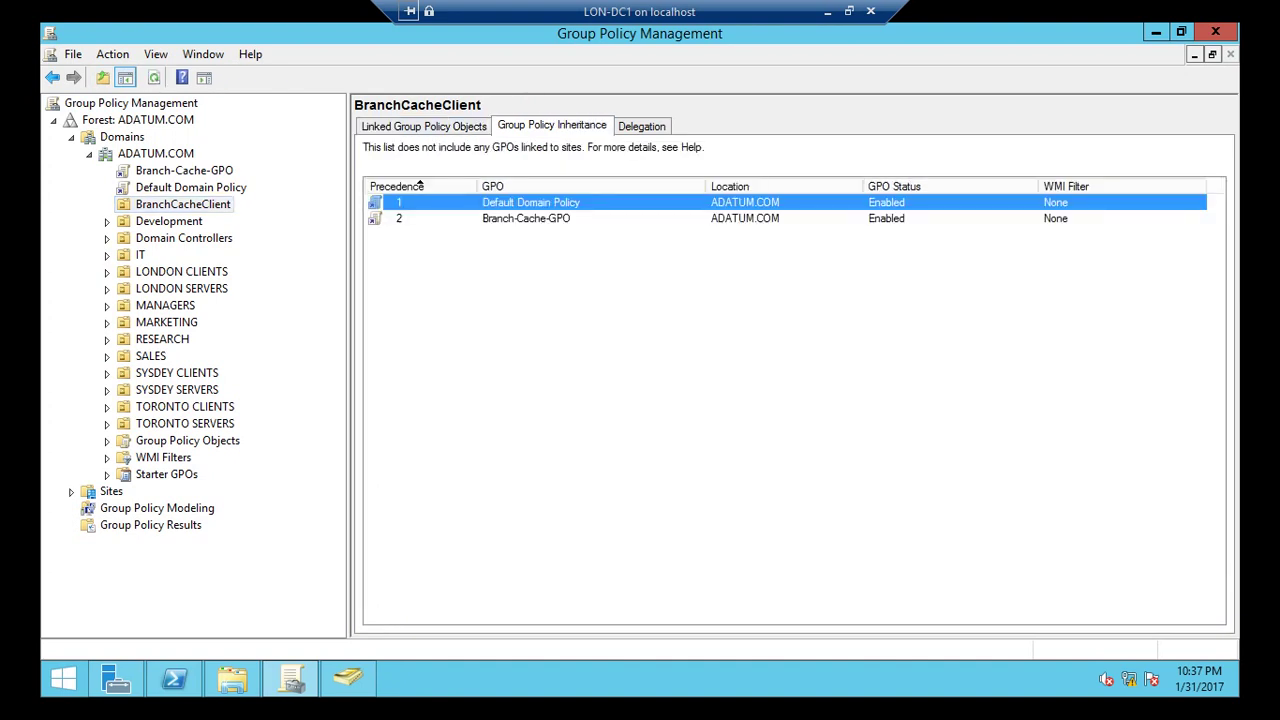
Select the Default Domain Policy under ADATUM.COM and open it for editing.
right_click(182, 188)
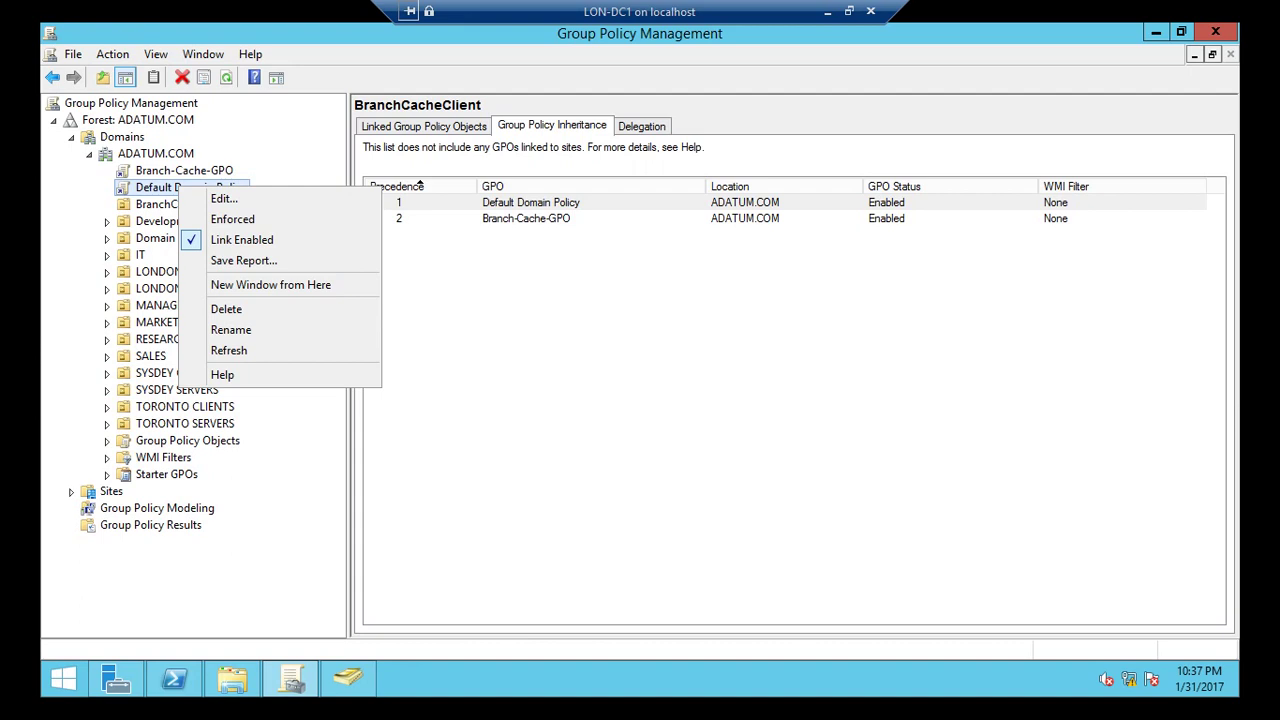
key("Escape")
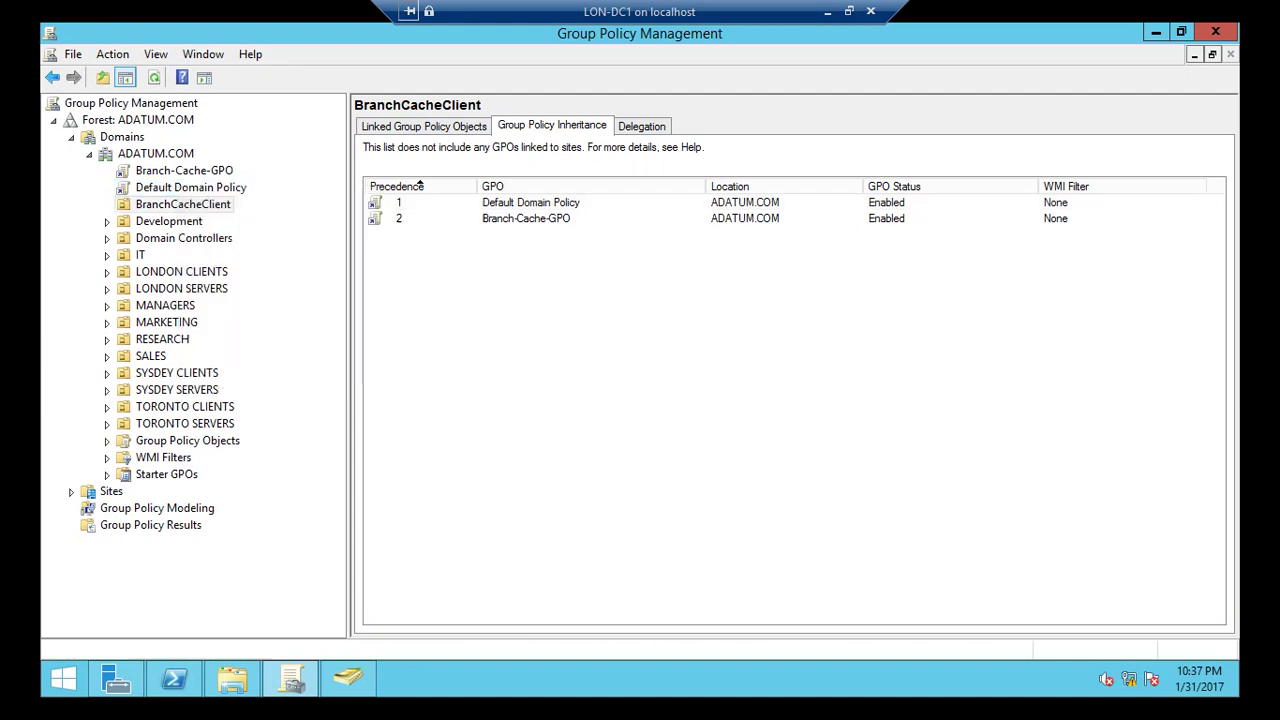
key("shift+F10")
key("Down")
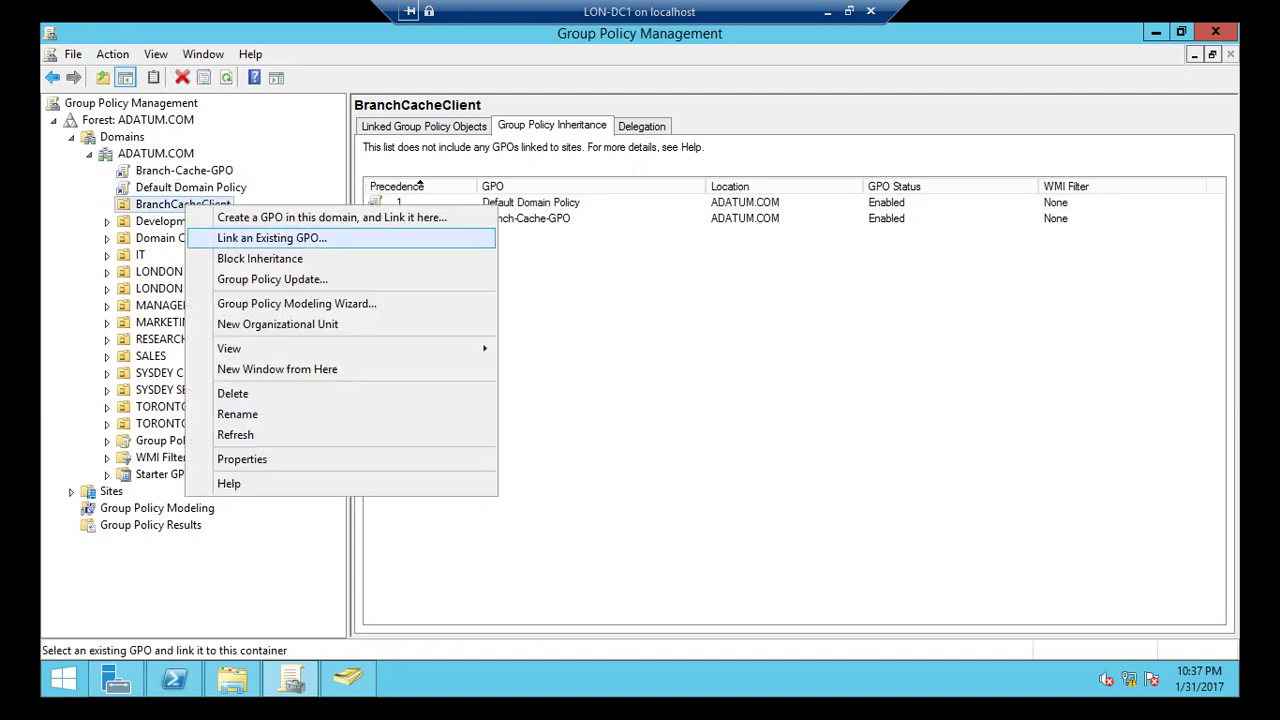
key("Up")
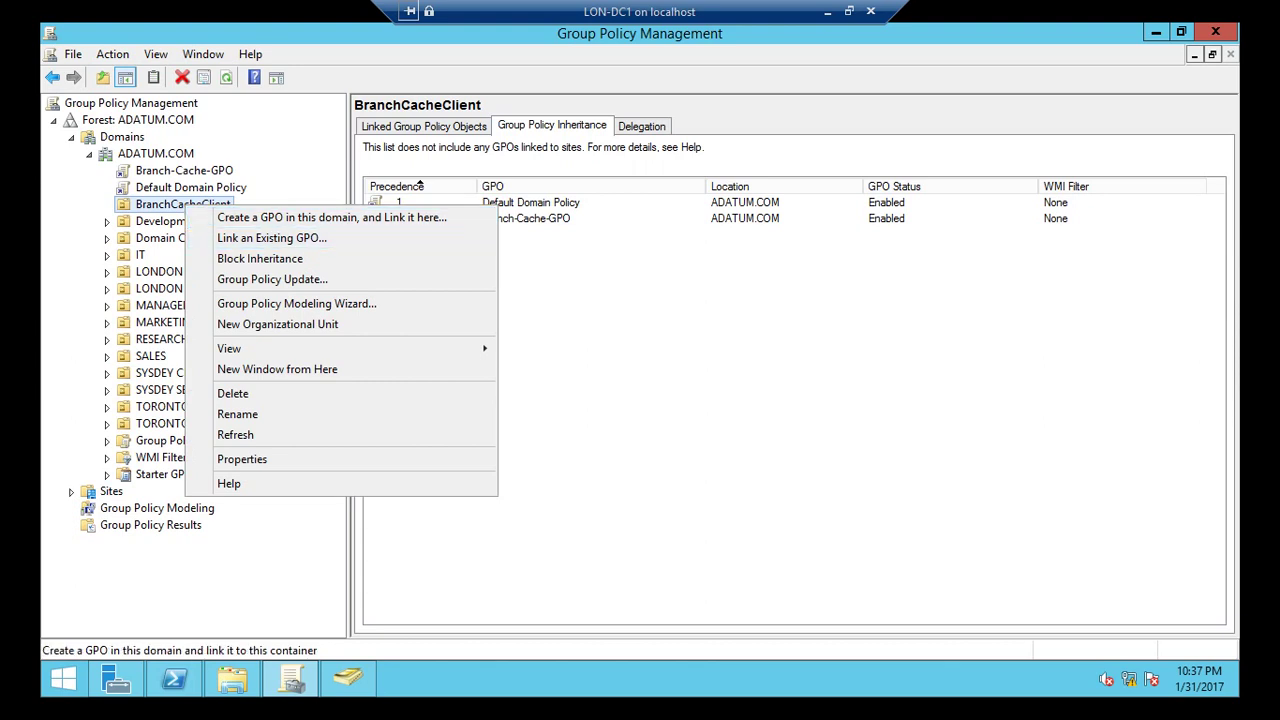
key("Escape")
key("Up")
key("Return")
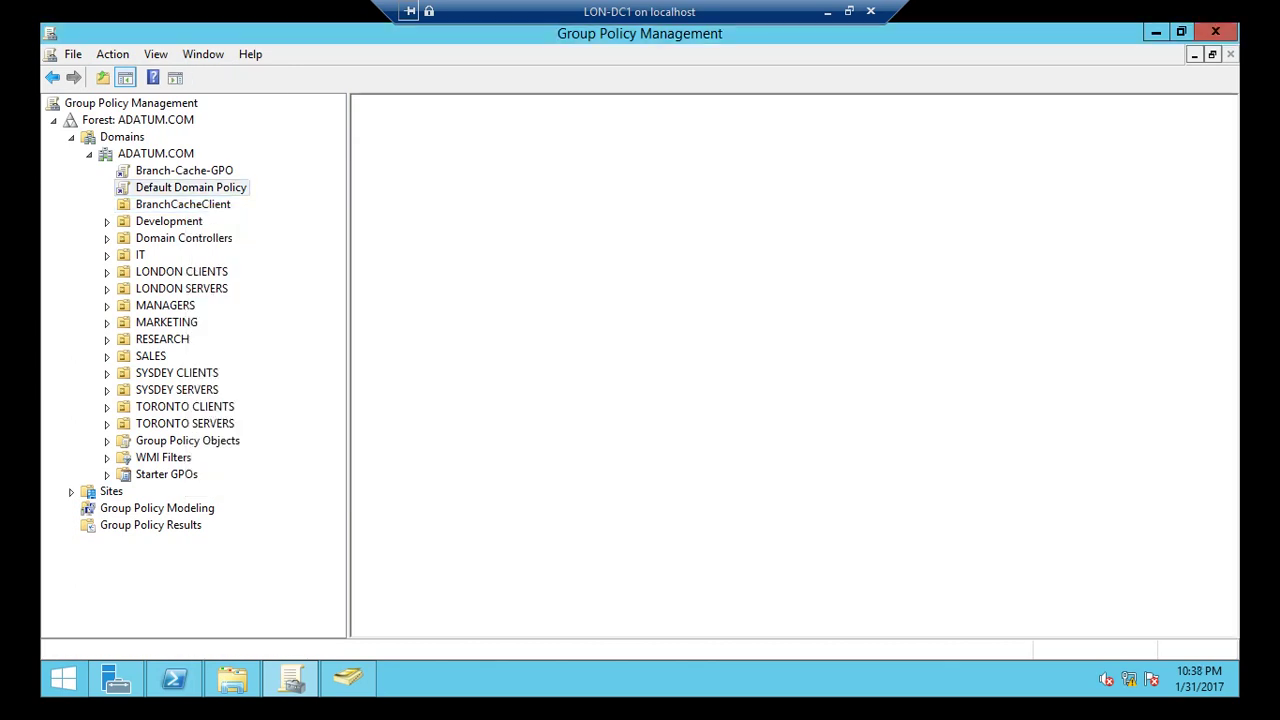
key("shift+F10")
key("Down")
key("Return")
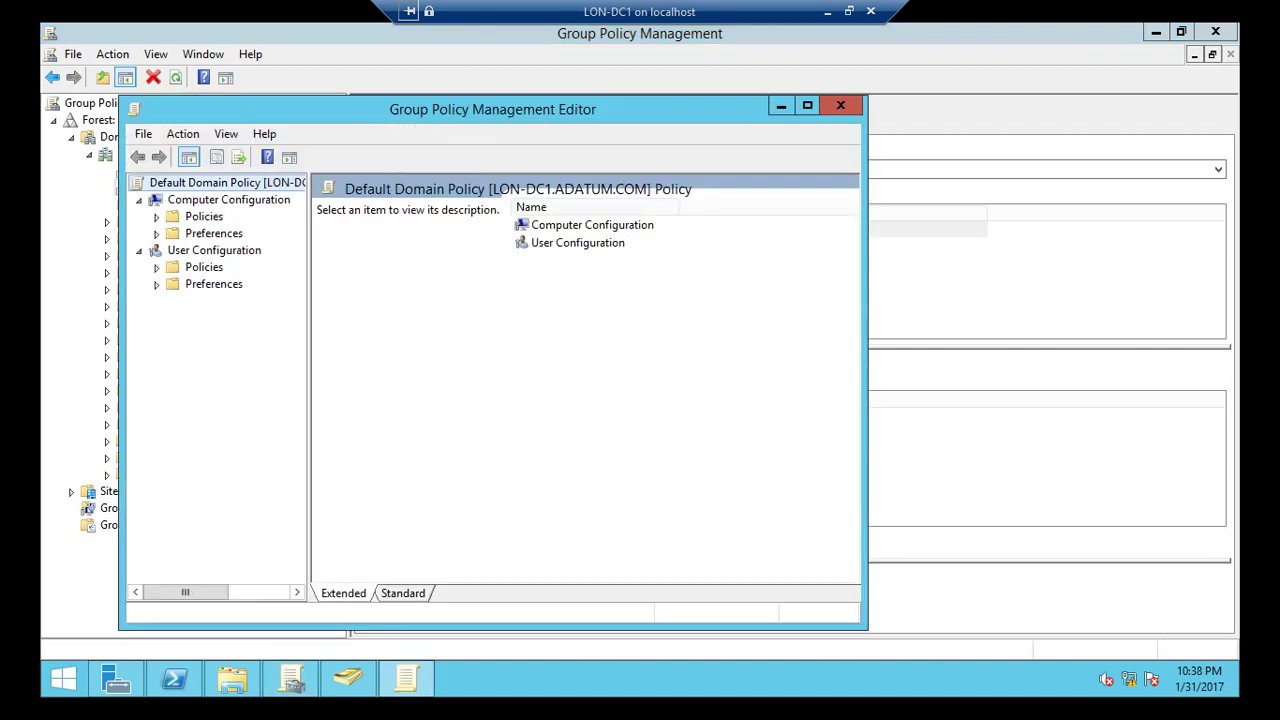
Maximize the editor and expand Computer Configuration > Policies > Administrative Templates > Network > BranchCache.
key("Down")
key("Down")
key("Right")
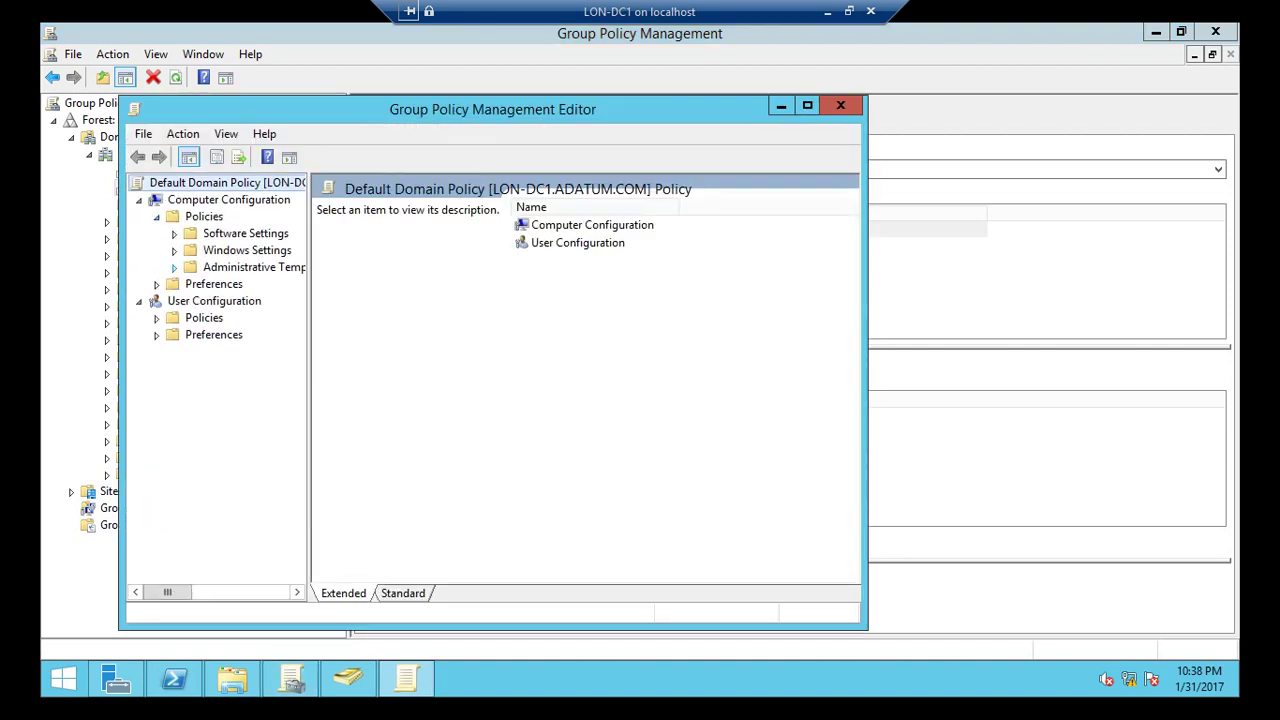
key("Down")
key("Down")
key("Down")
key("Right")
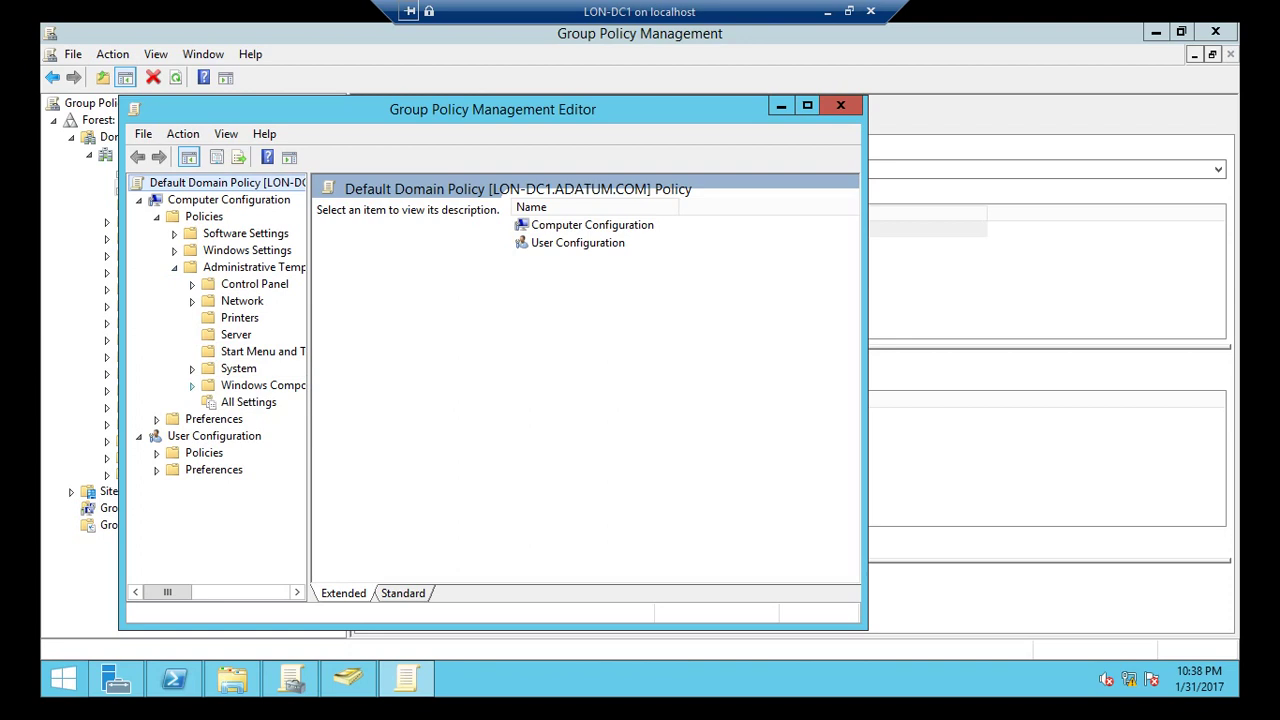
key("Down")
key("Down")
key("Down")
key("Down")
key("Down")
key("Down")
key("Down")
key("Right")
left_click(807, 105)
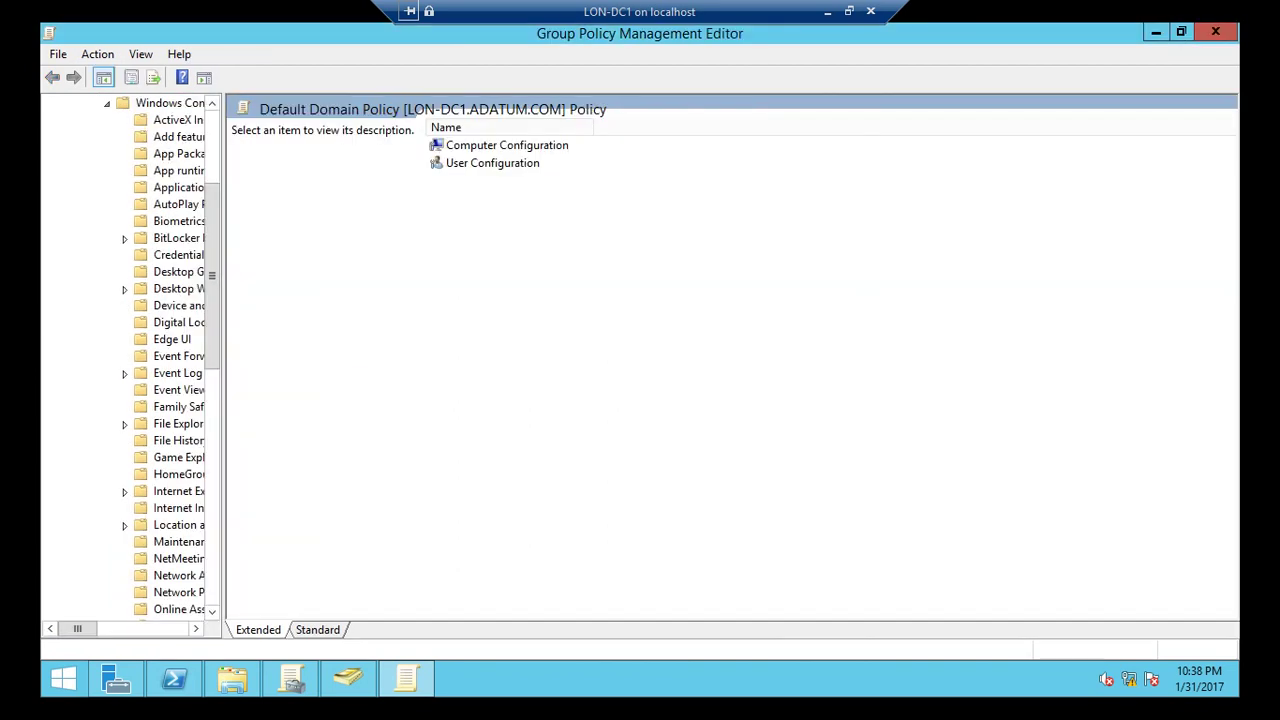
left_click_drag(223, 300, 425, 300)
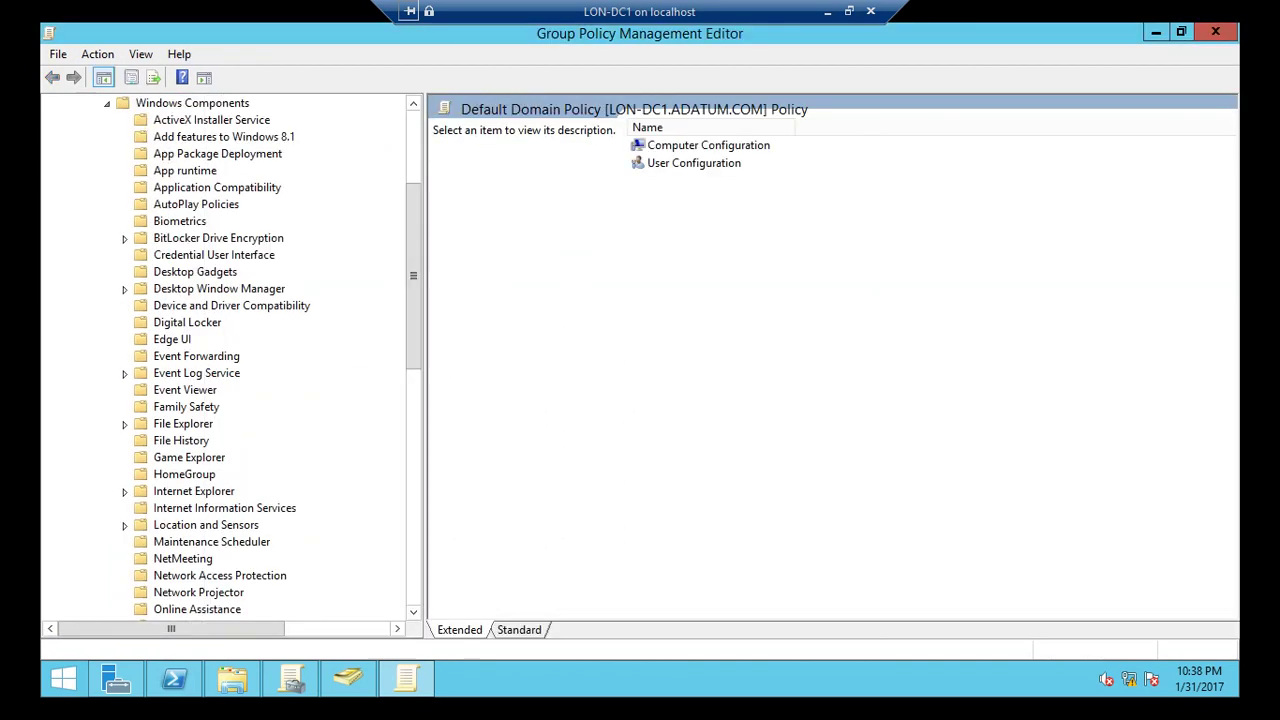
scroll(265, 356, "down", 4)
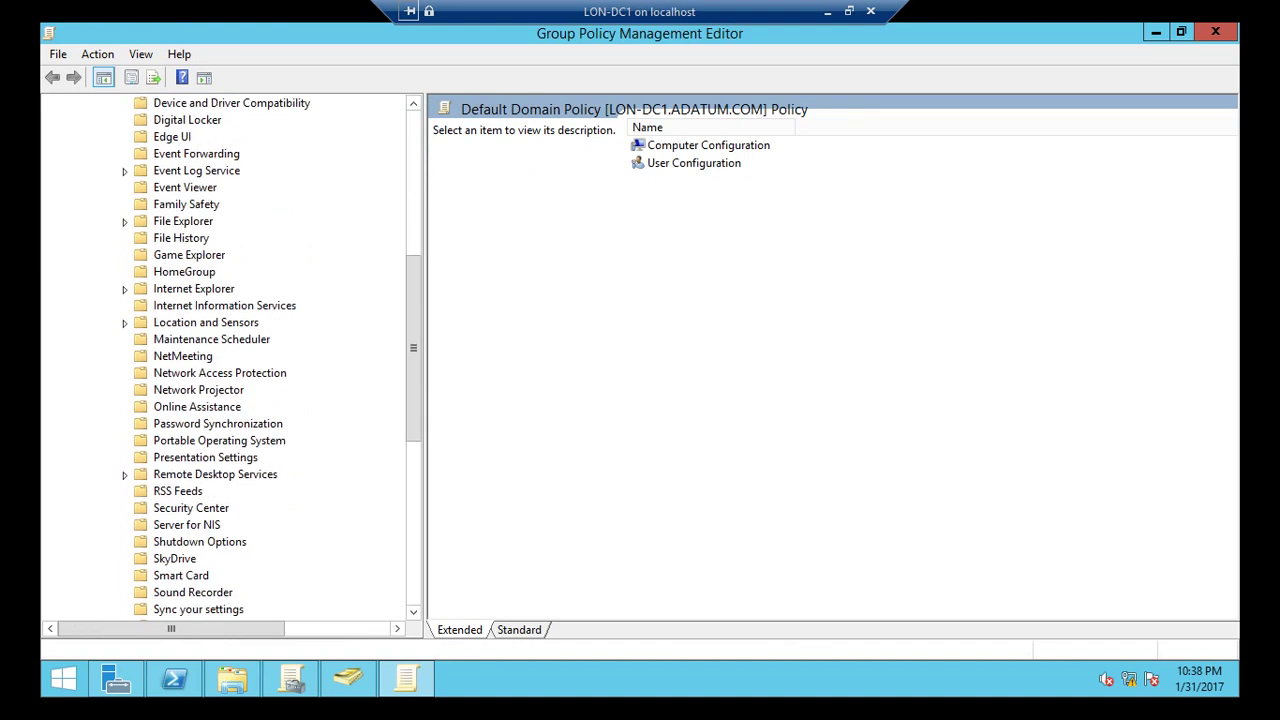
scroll(265, 356, "up", 7)
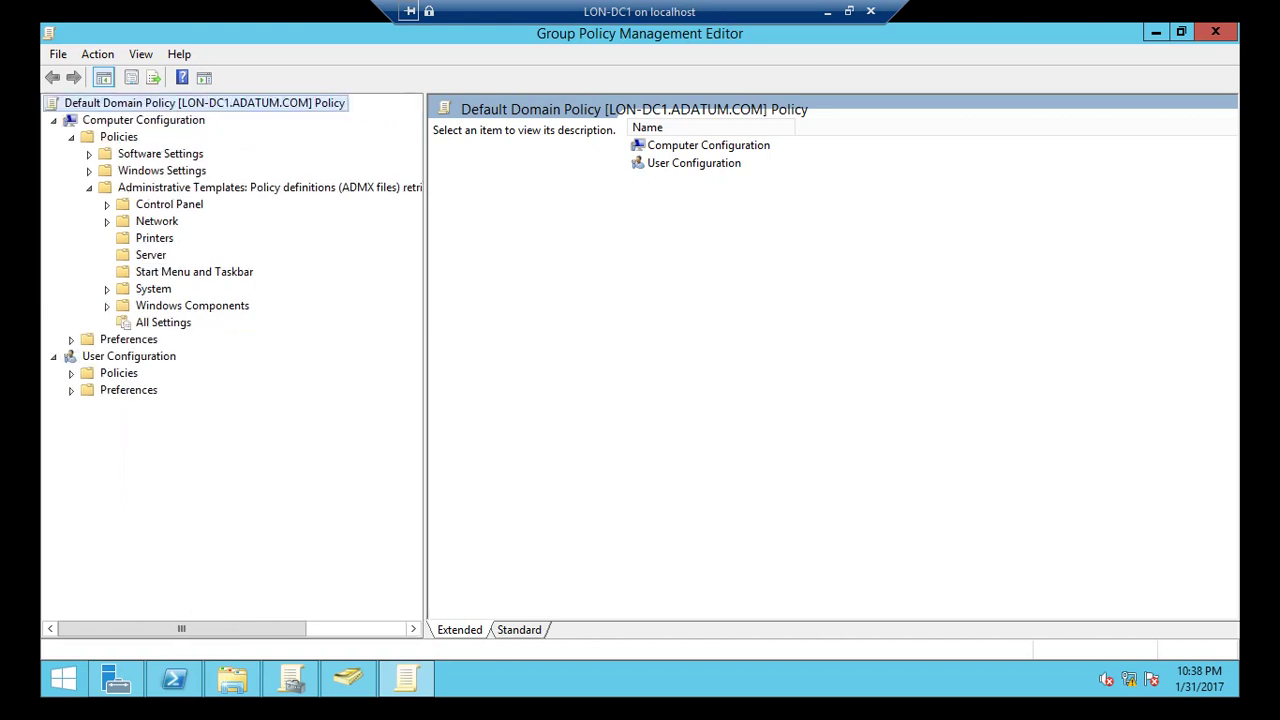
left_click(107, 221)
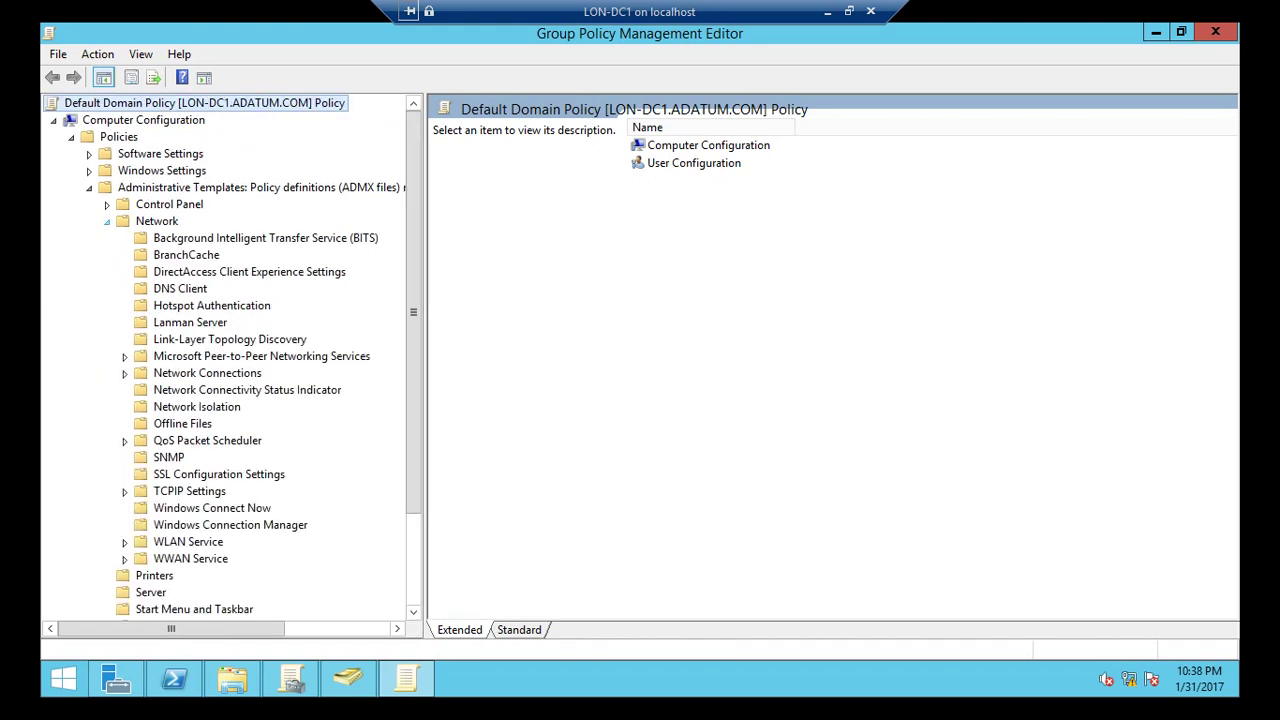
left_click(186, 255)
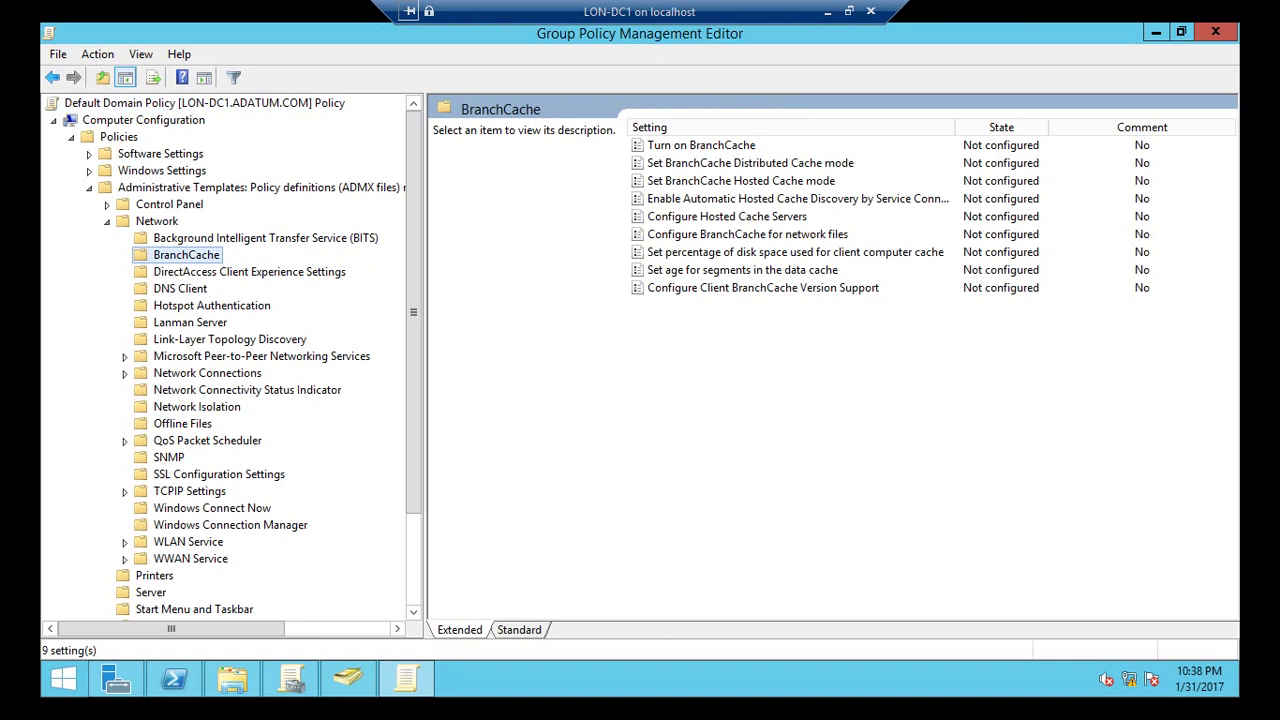
Set the Turn on BranchCache policy to Enabled.
right_click(786, 146)
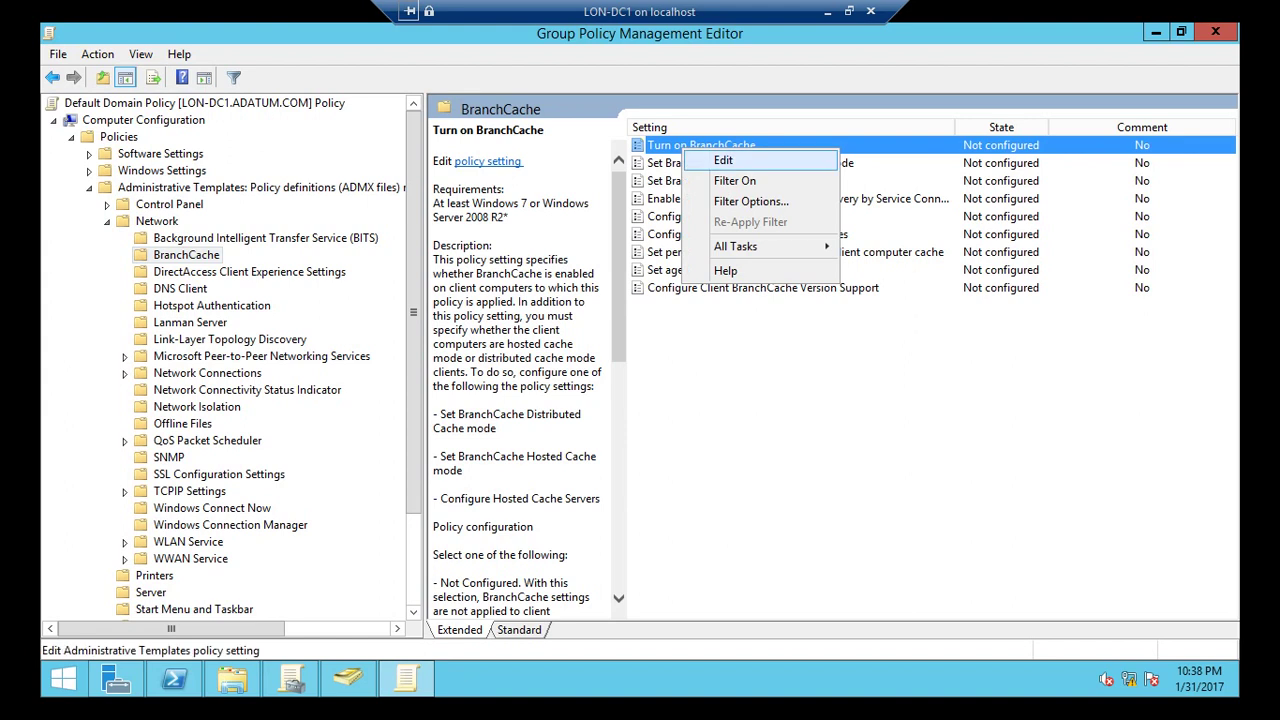
left_click(803, 160)
left_click(86, 165)
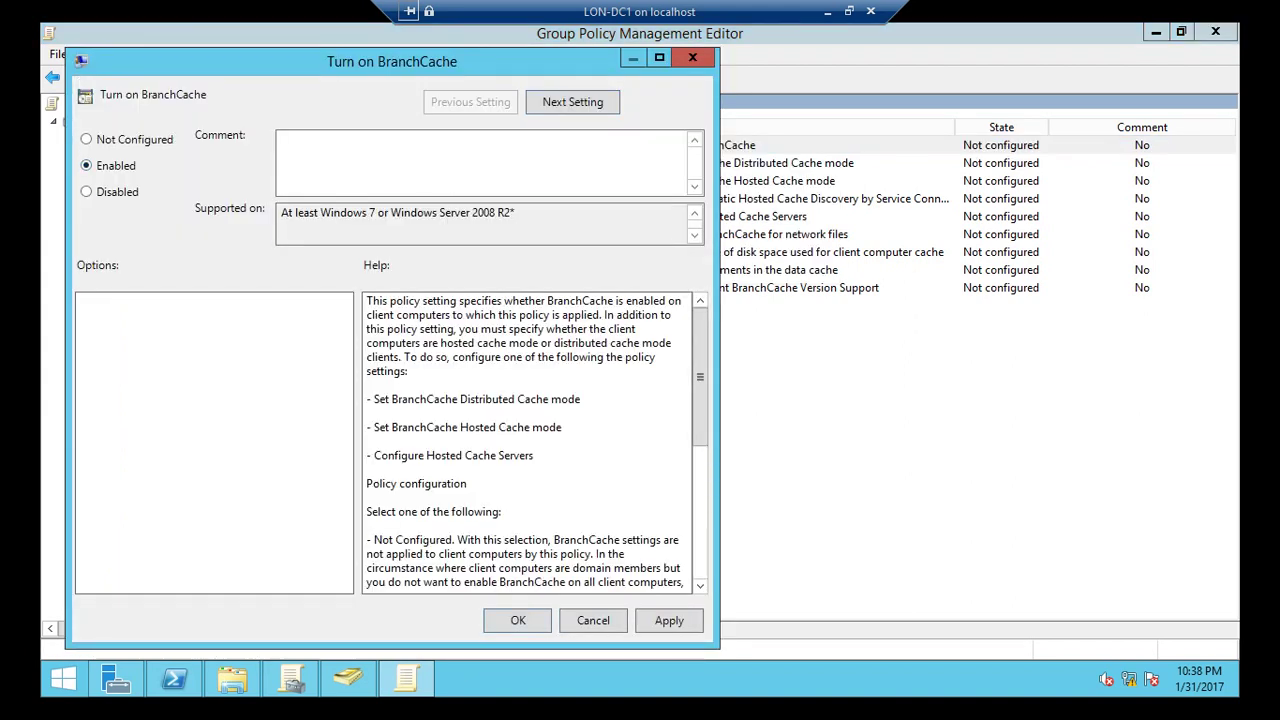
left_click(518, 620)
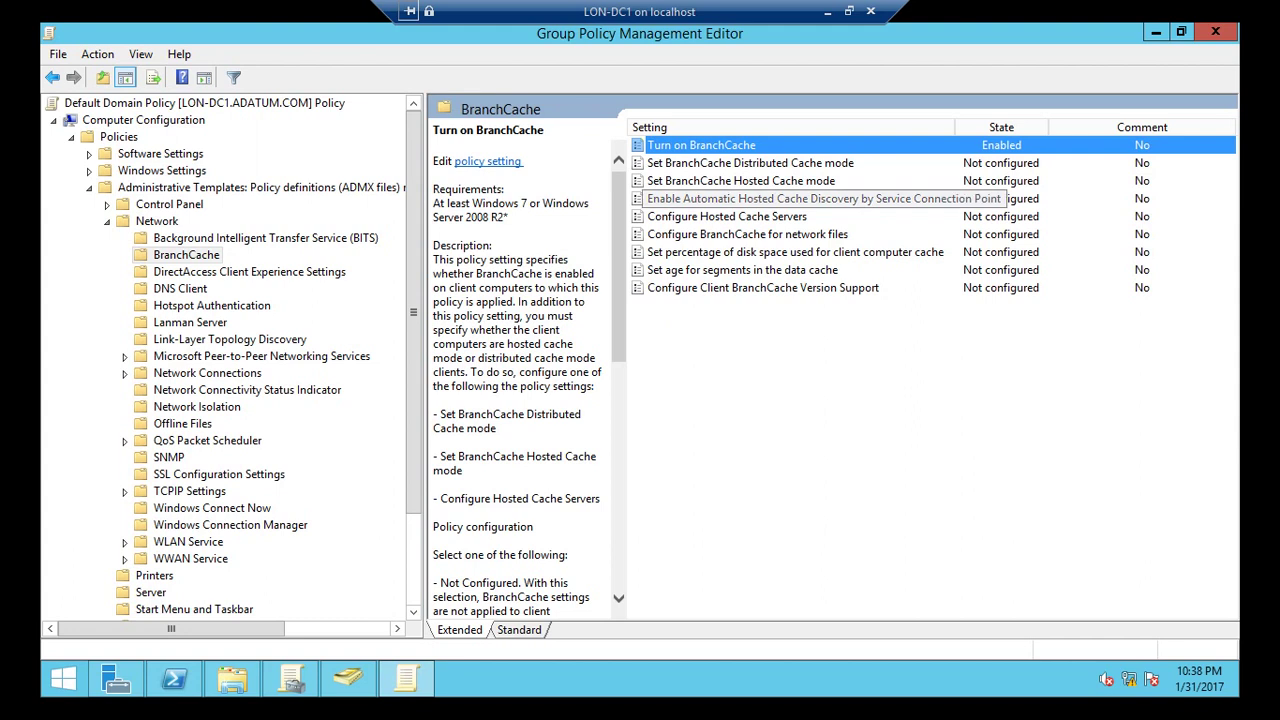
Enable the Automatic Hosted Cache Discovery policy.
right_click(686, 198)
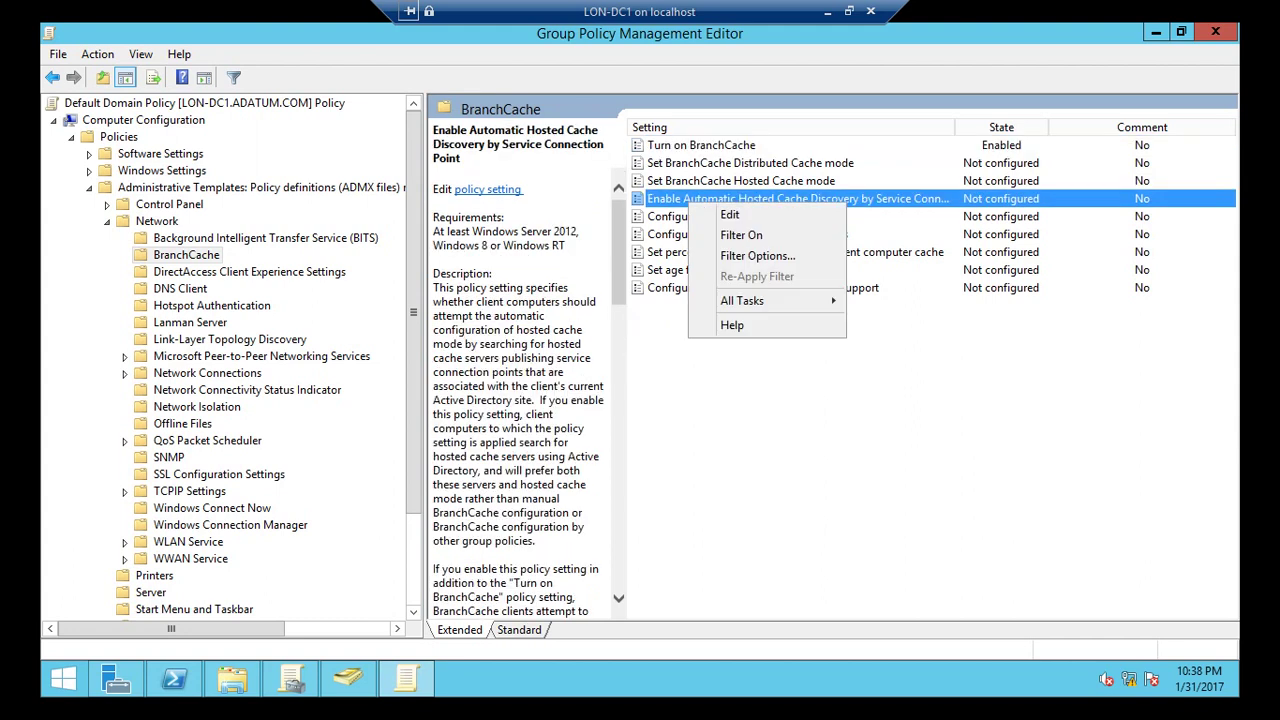
left_click(710, 213)
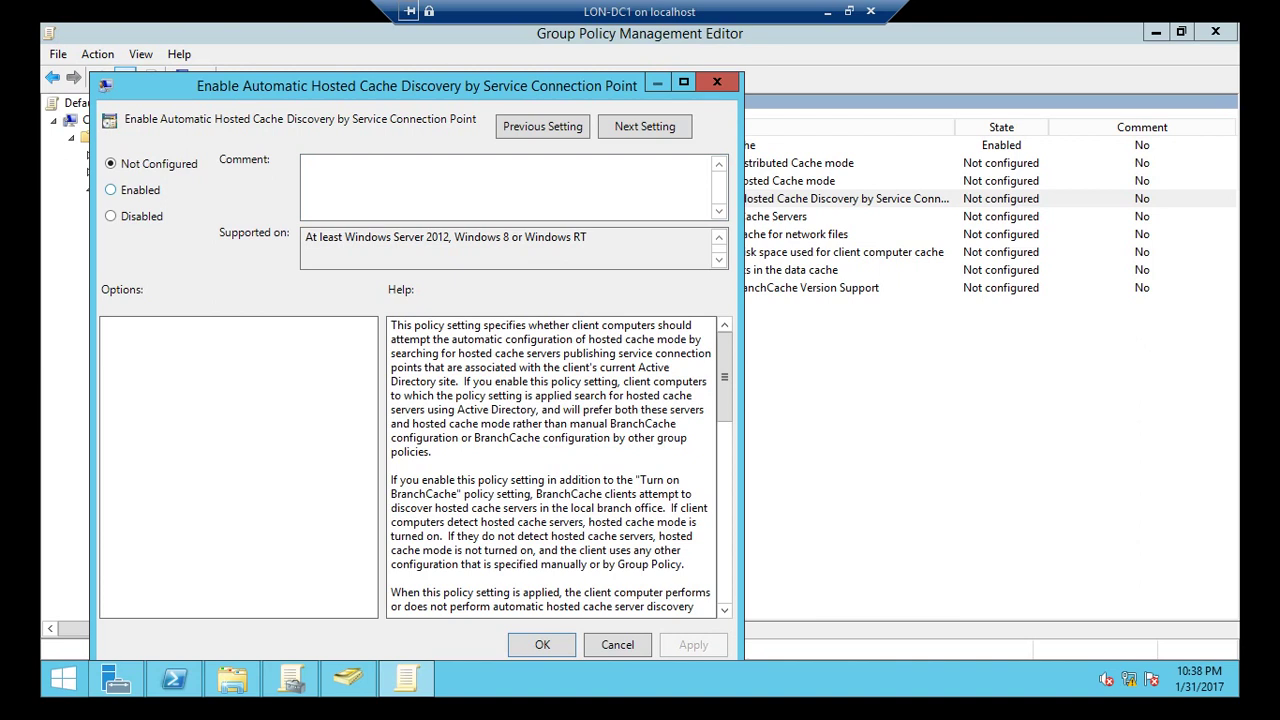
left_click(110, 190)
left_click_drag(450, 86, 529, 41)
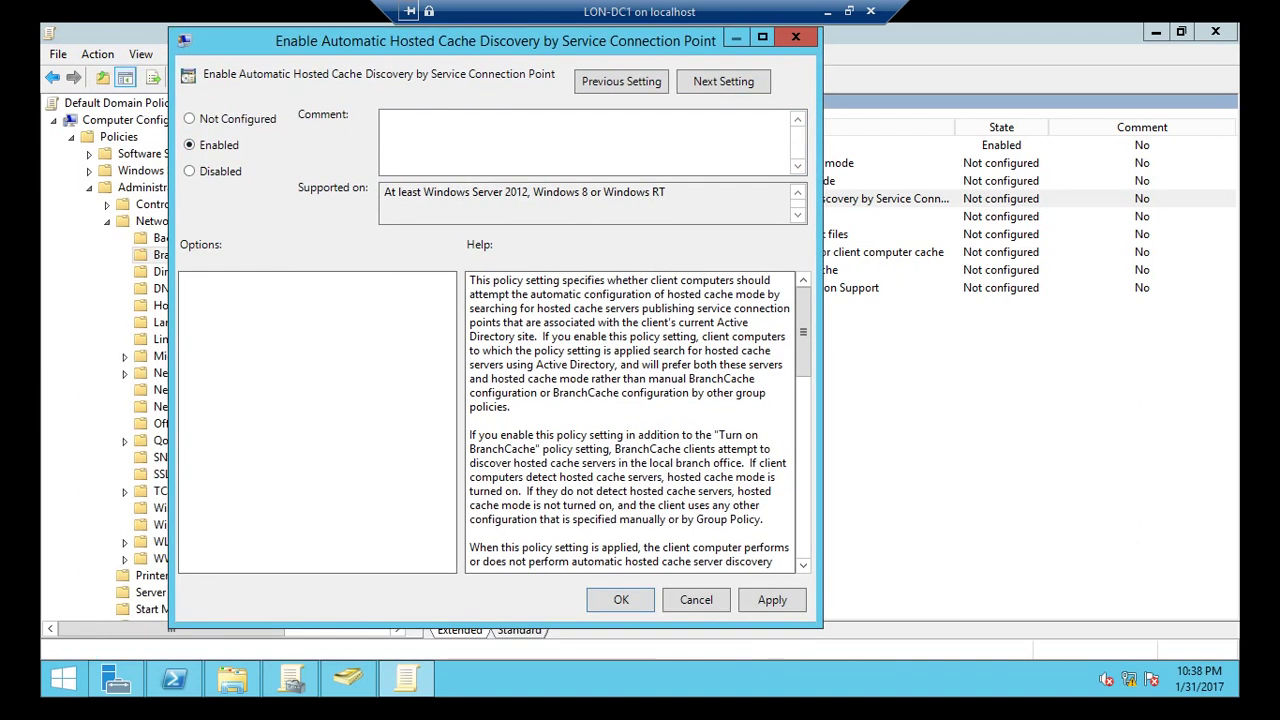
key("Return")
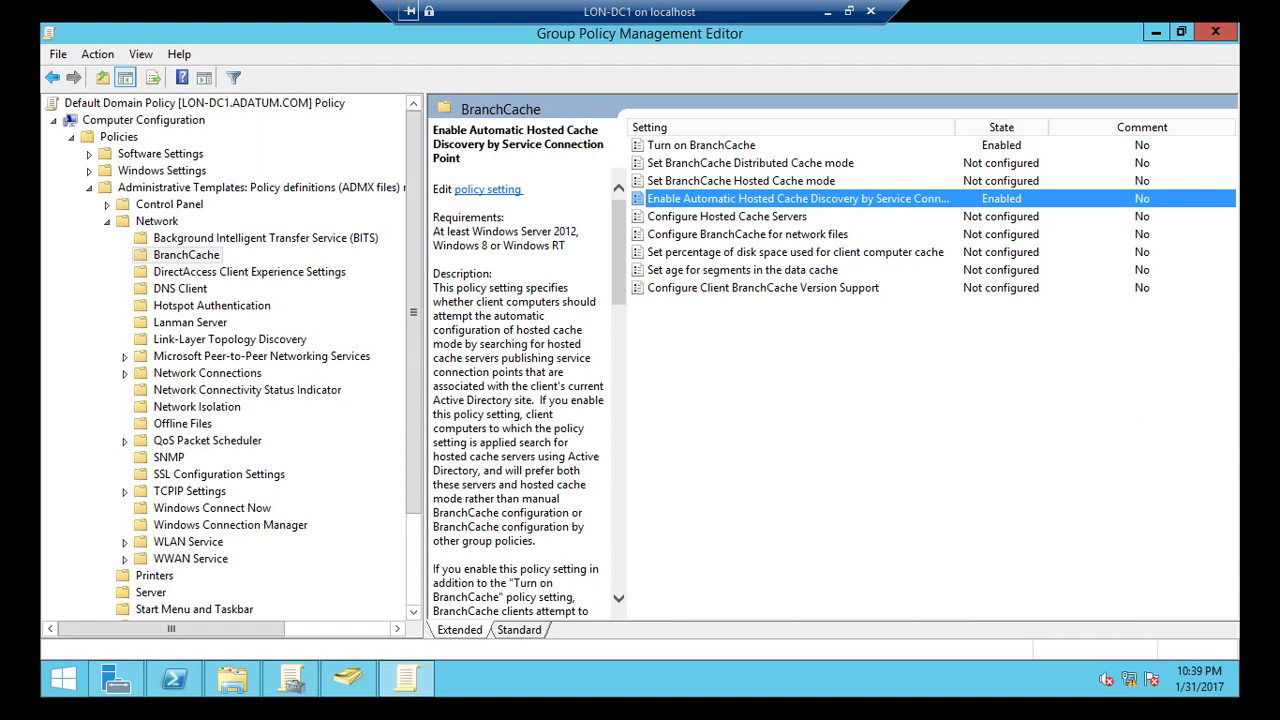
Enable BranchCache for network files with 0 ms latency, then close the editor and minimize GPMC.
left_click(747, 234)
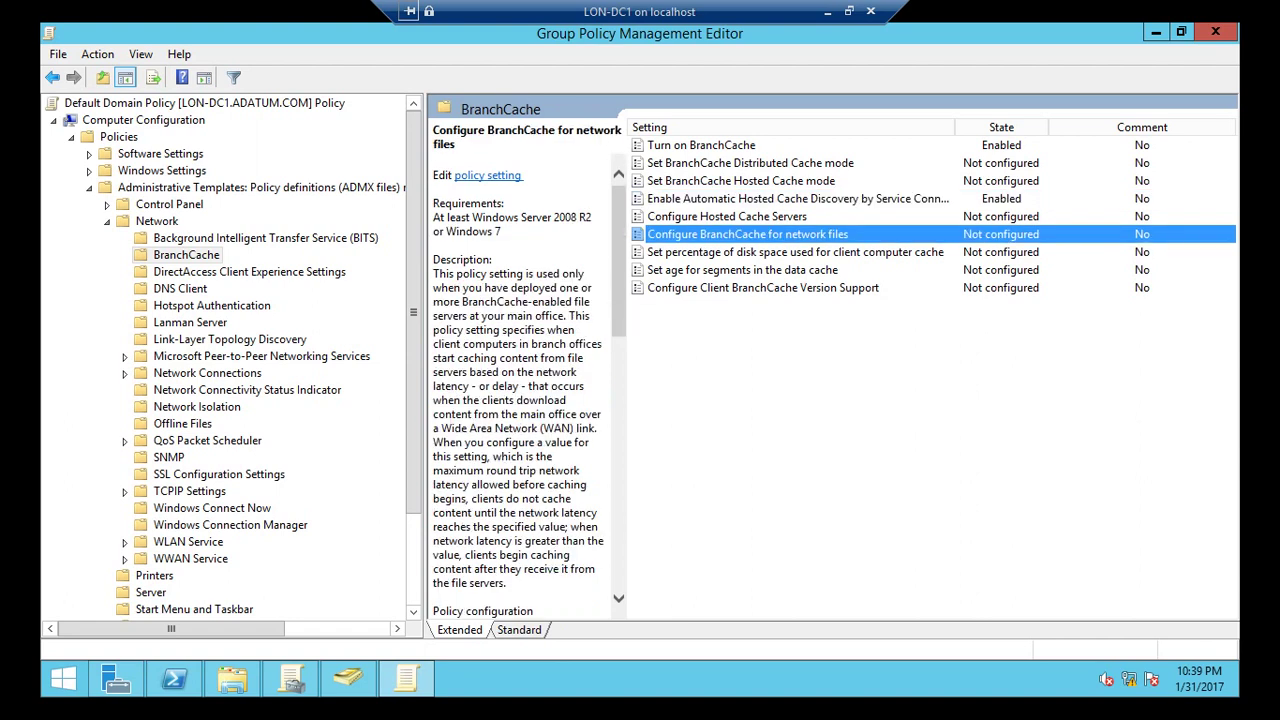
right_click(710, 236)
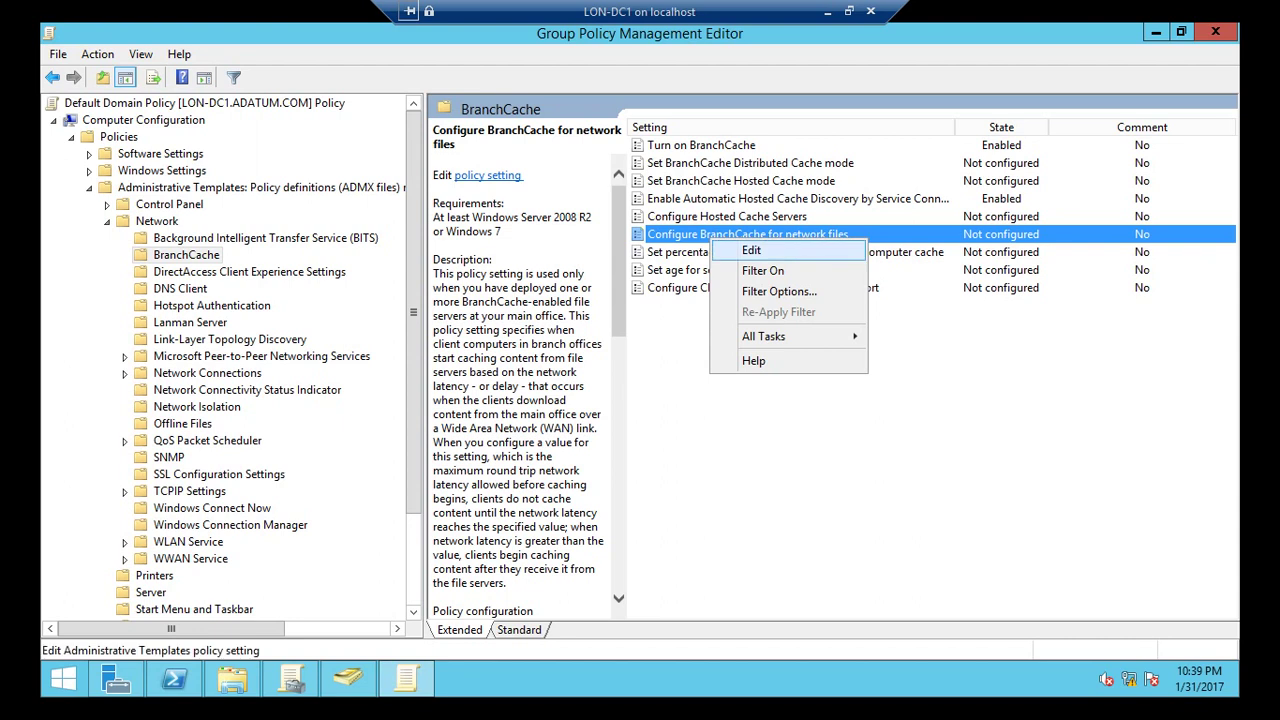
left_click(742, 251)
left_click(136, 213)
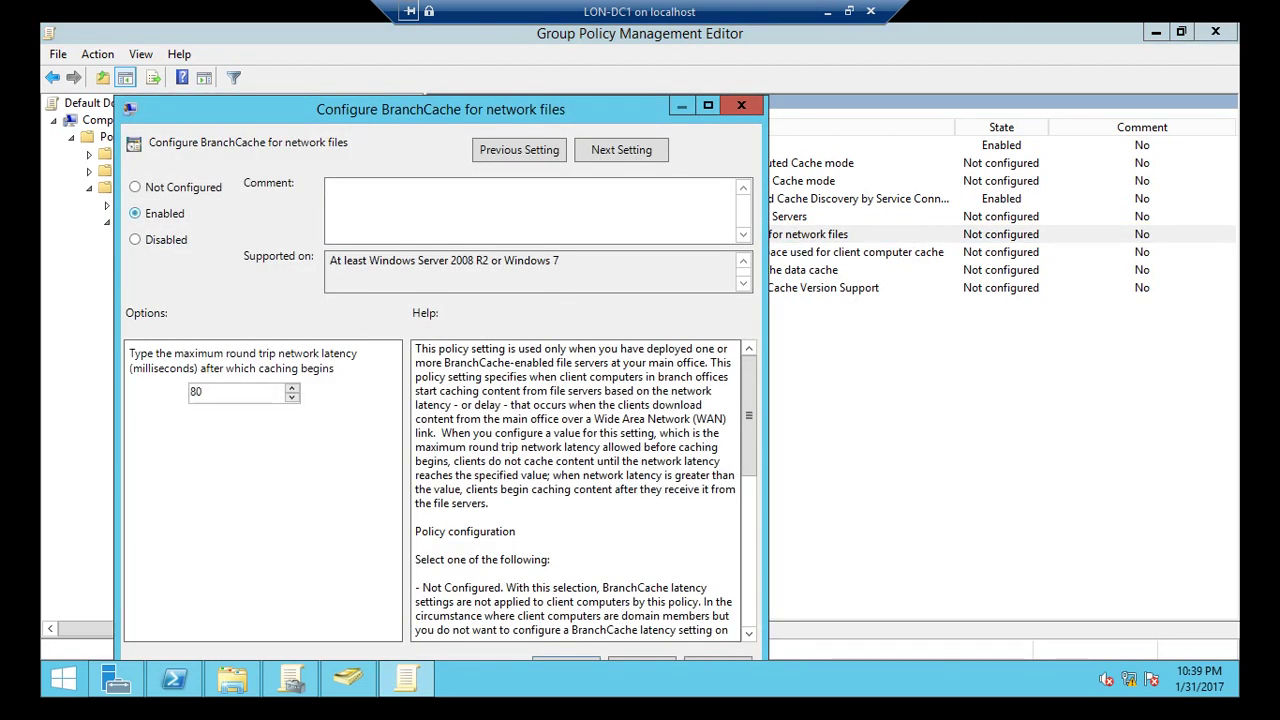
left_click_drag(372, 109, 487, 71)
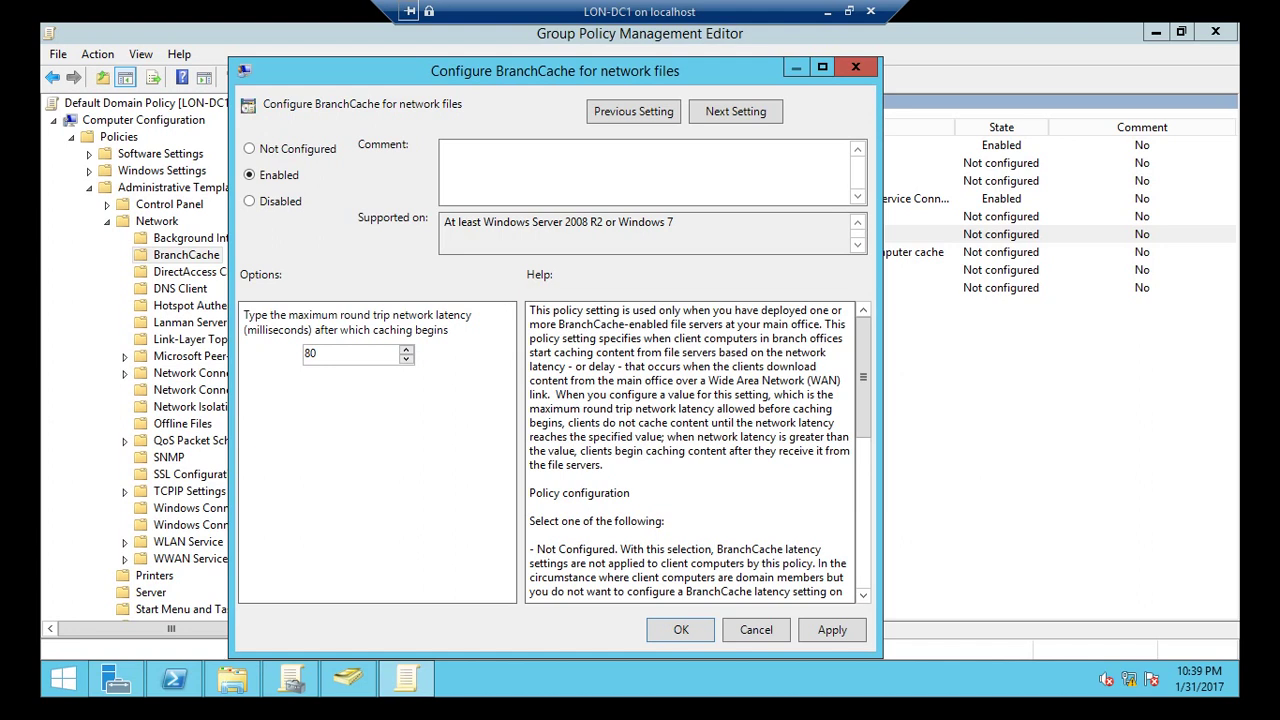
double_click(311, 353)
type("0")
key("Return")
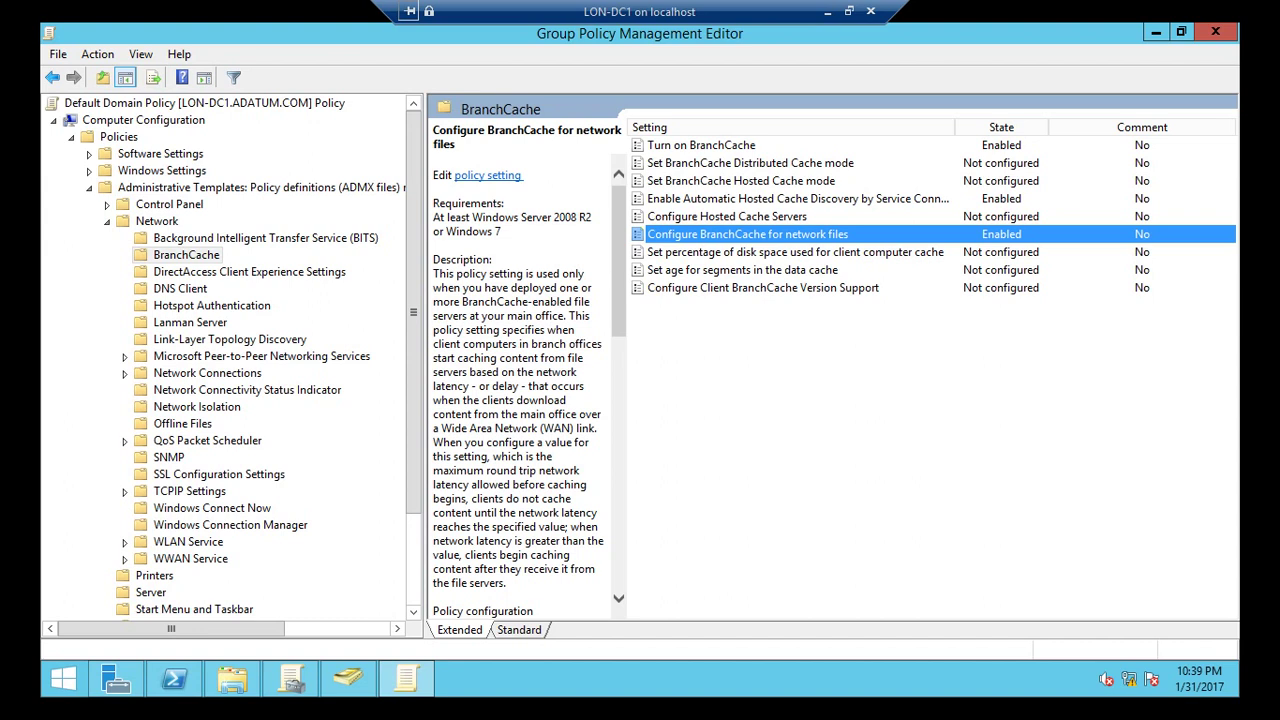
left_click(1215, 32)
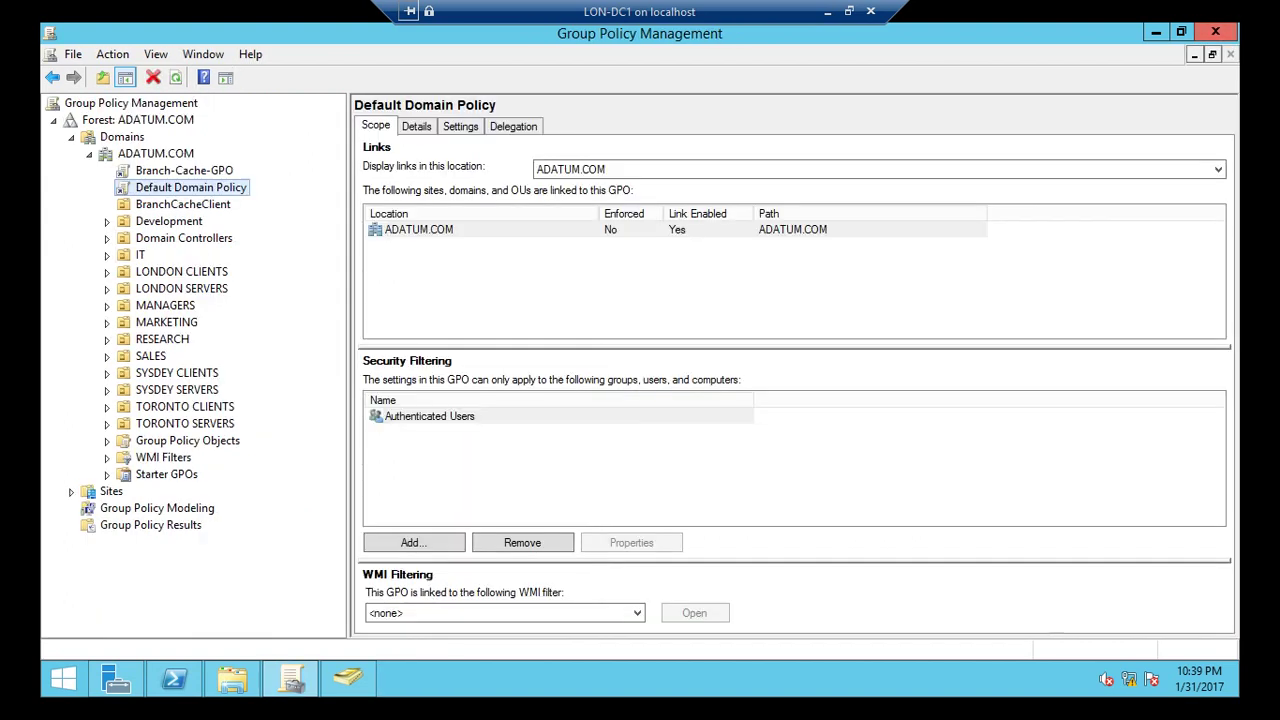
left_click(1155, 32)
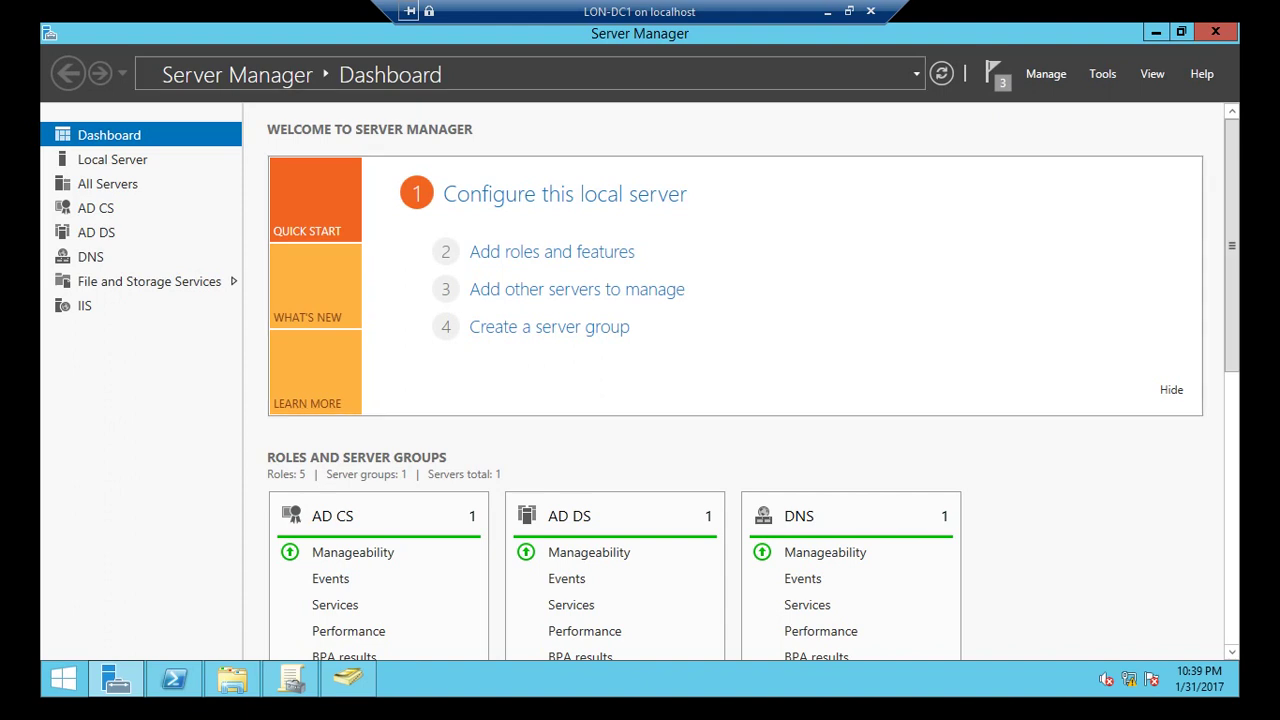
Connect to LON-CL2 in Hyper-V Manager and reset the virtual machine.
key("super+d")
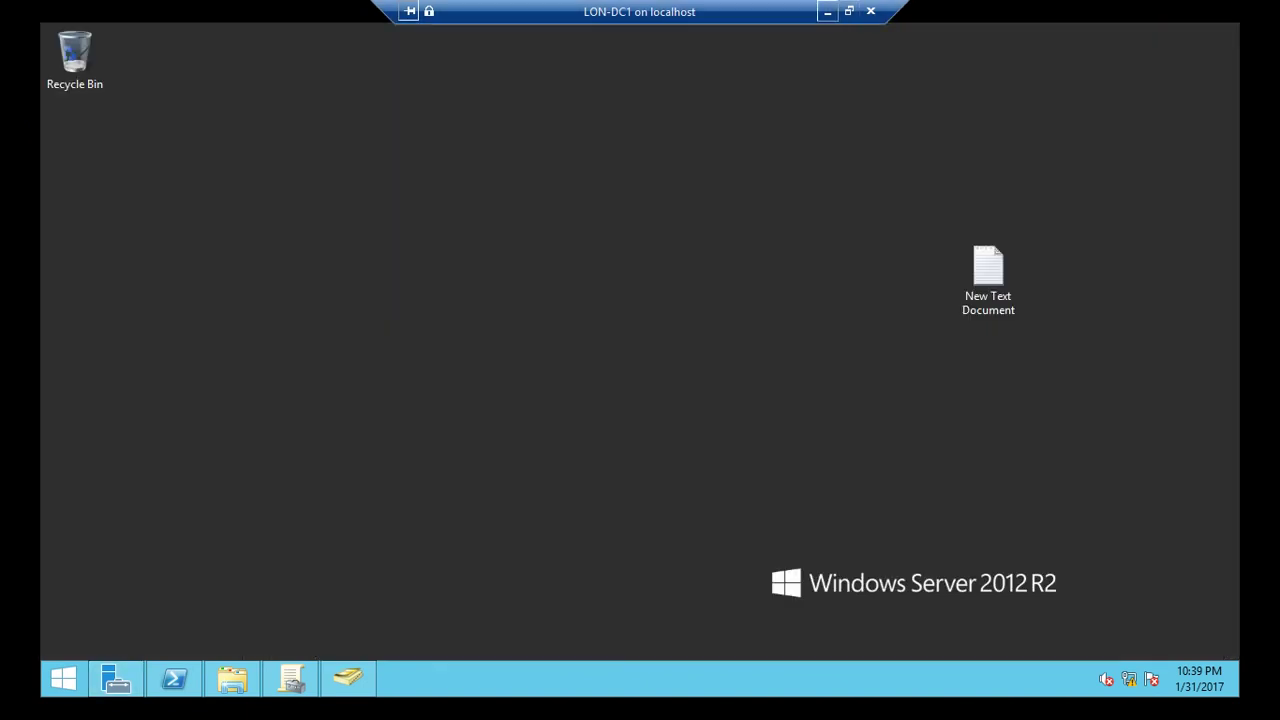
left_click(827, 11)
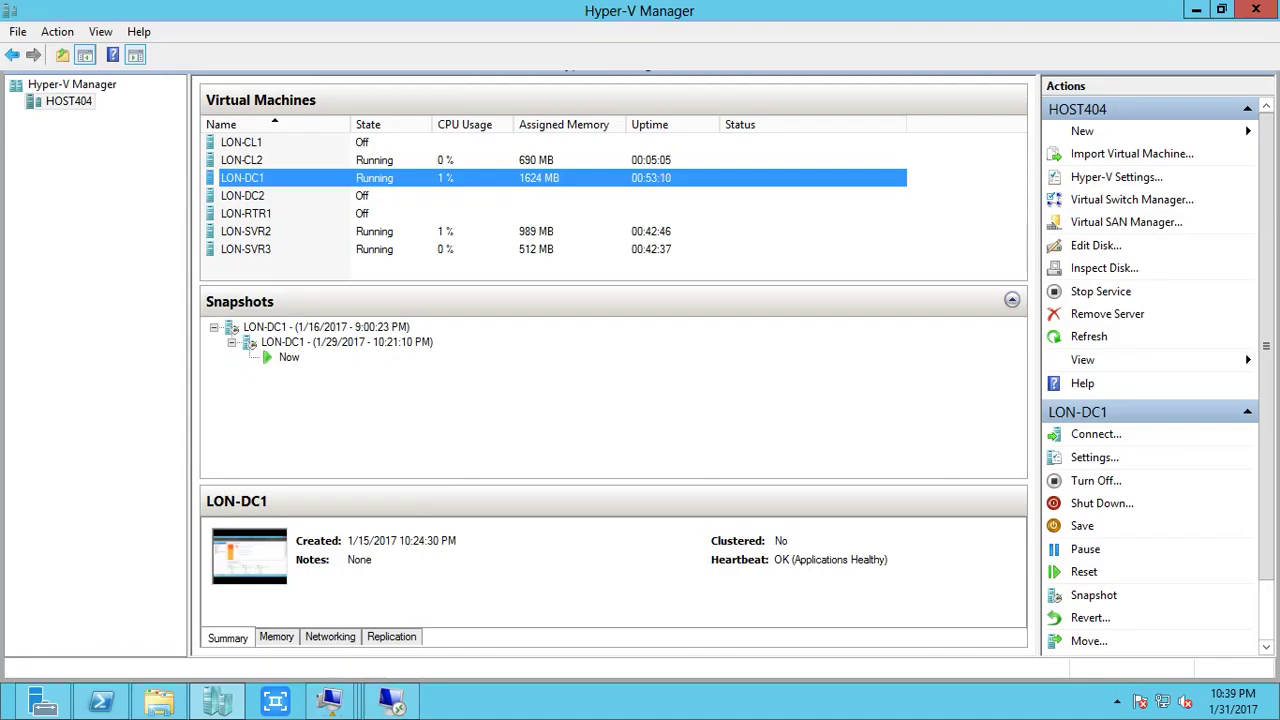
right_click(328, 162)
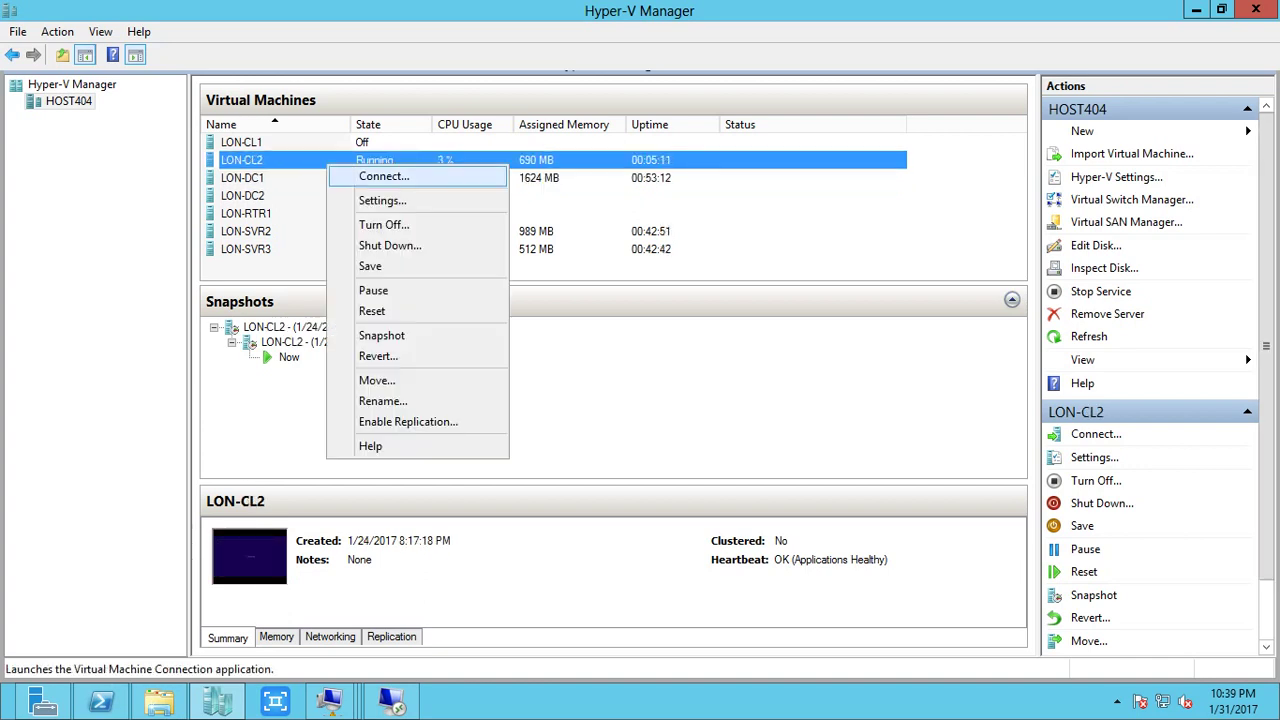
left_click(384, 176)
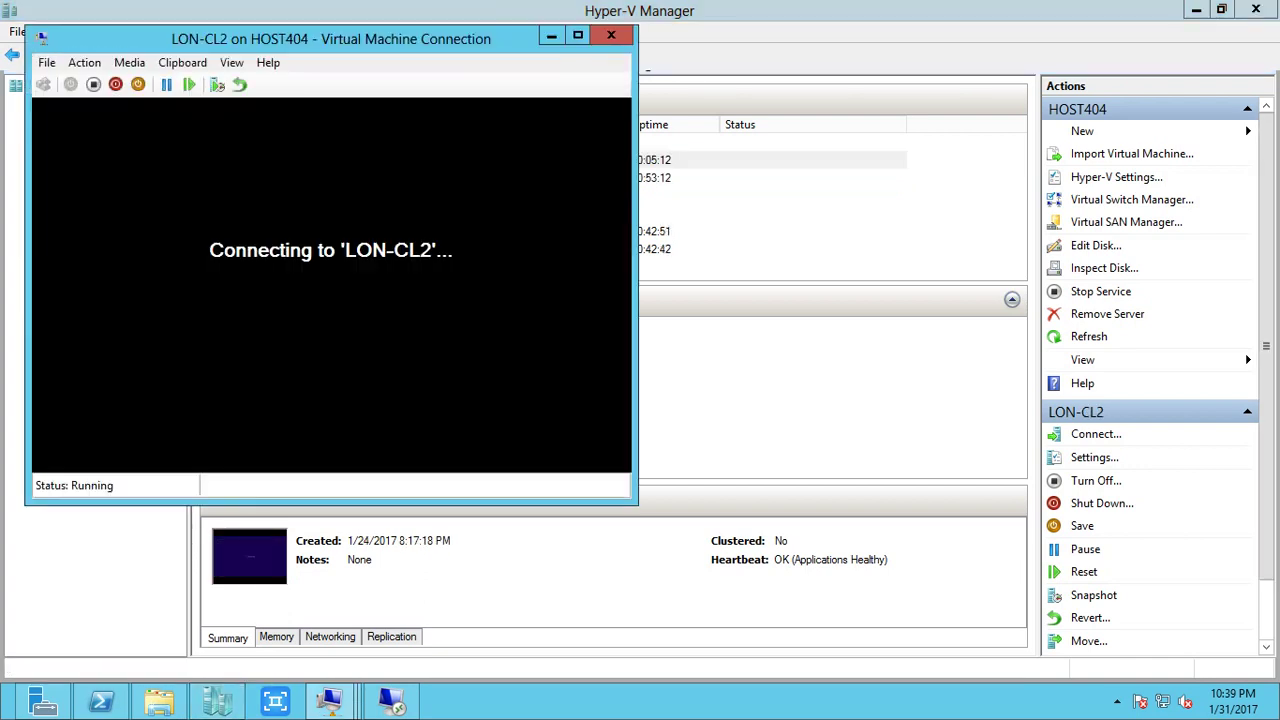
key("space")
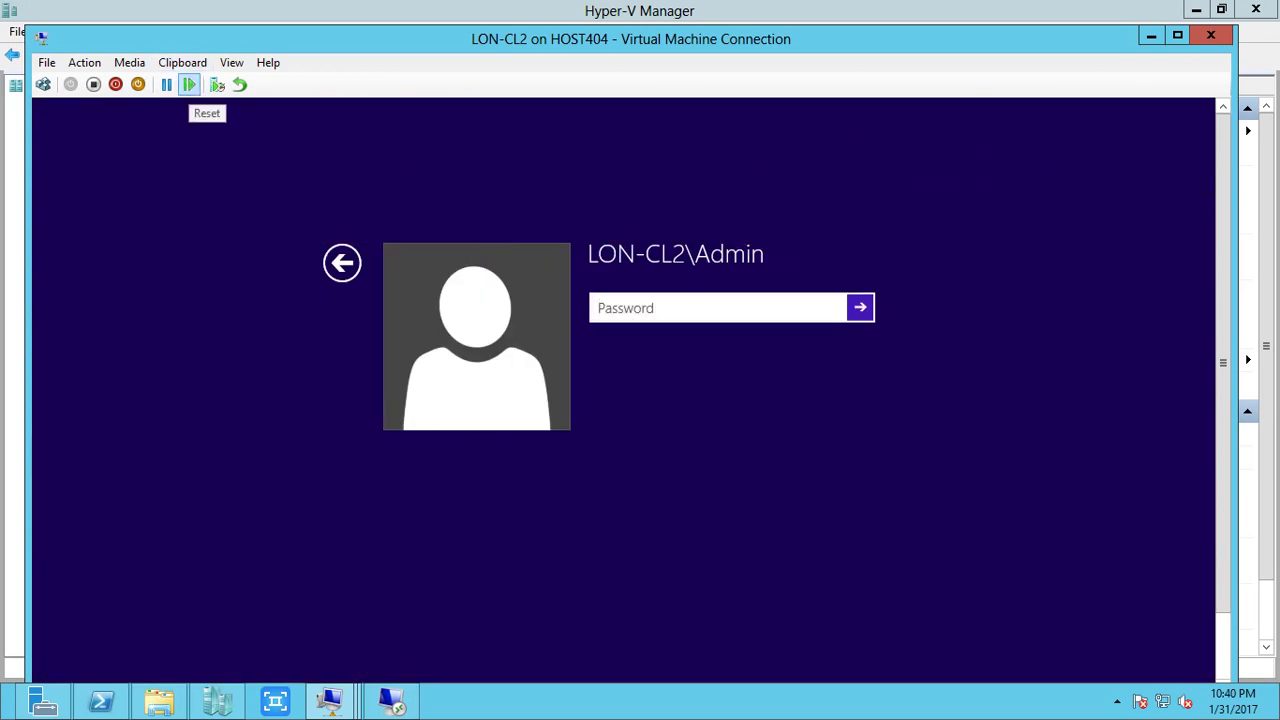
left_click(188, 84)
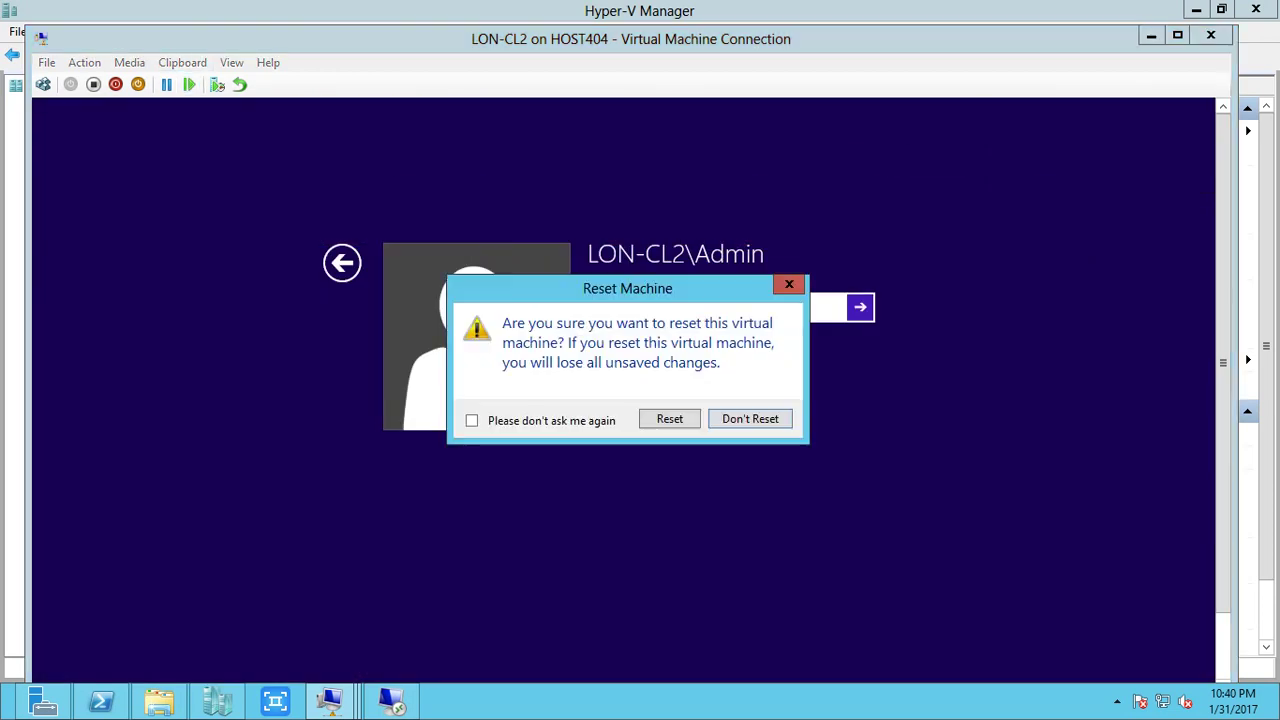
key("Return")
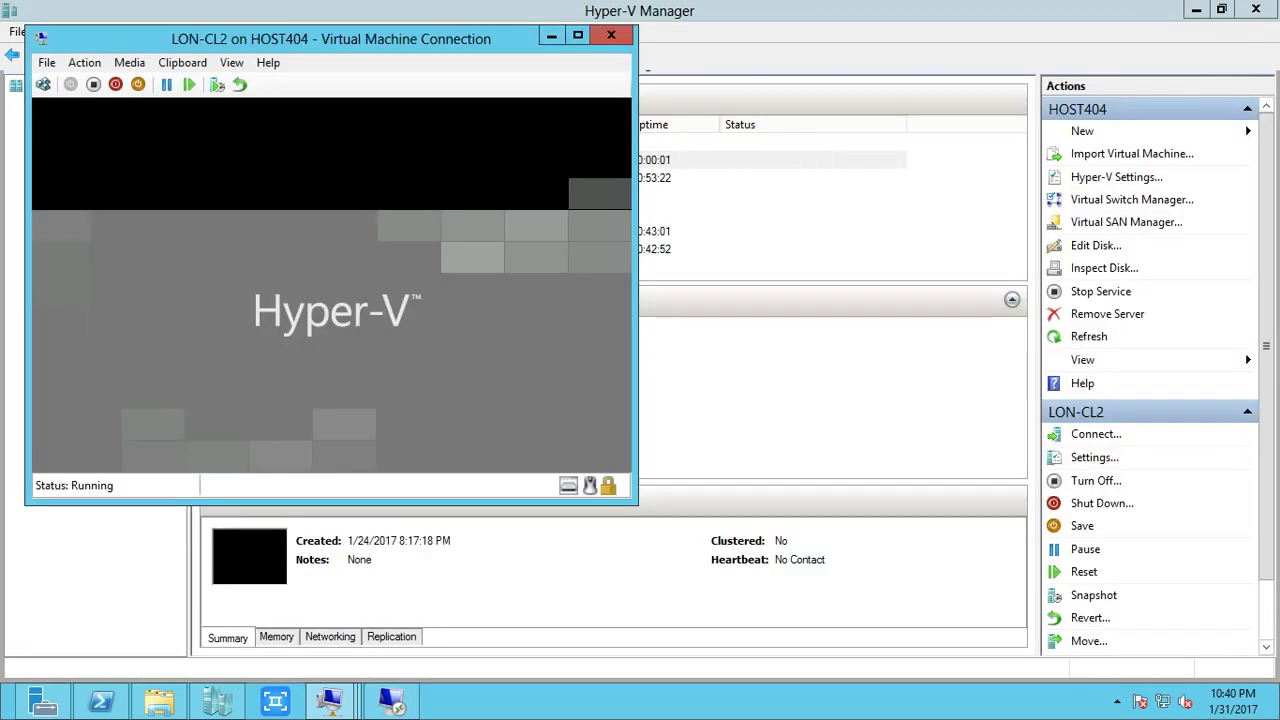
key("alt+Tab")
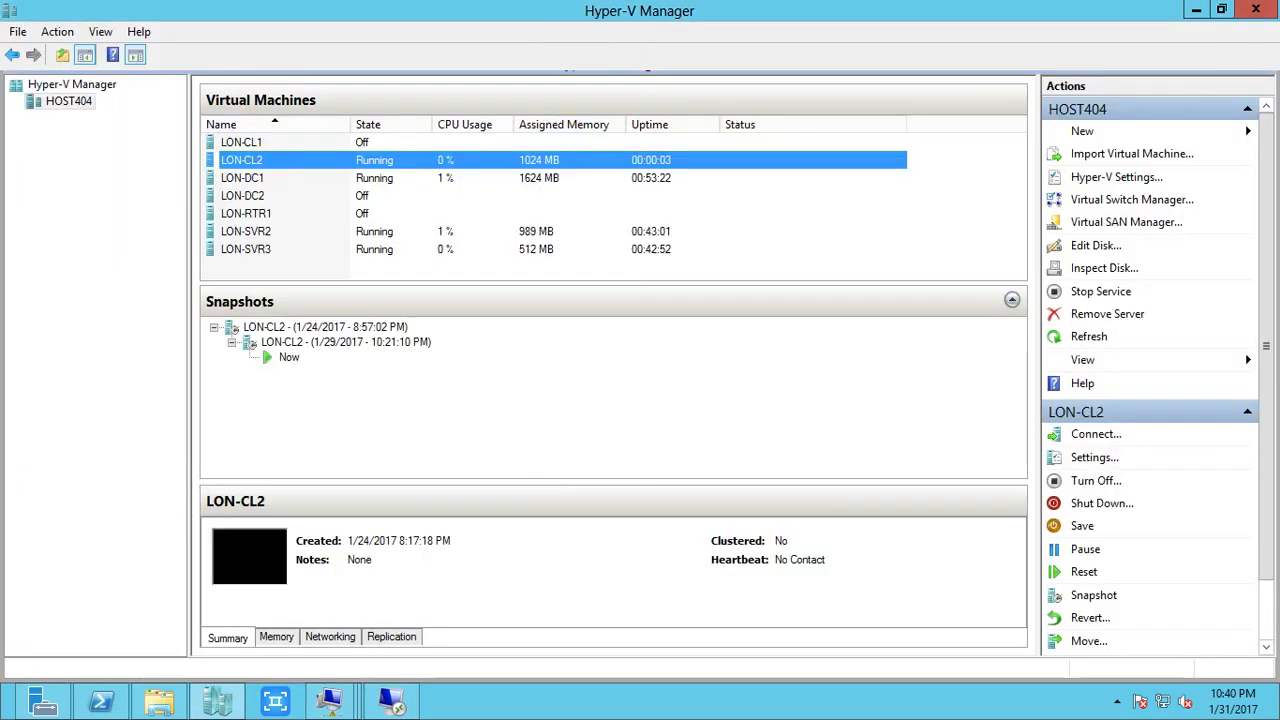
right_click(328, 233)
On LON-SVR2, run gpupdate.exe /force in PowerShell, then set PowerShell aside.
key("c")
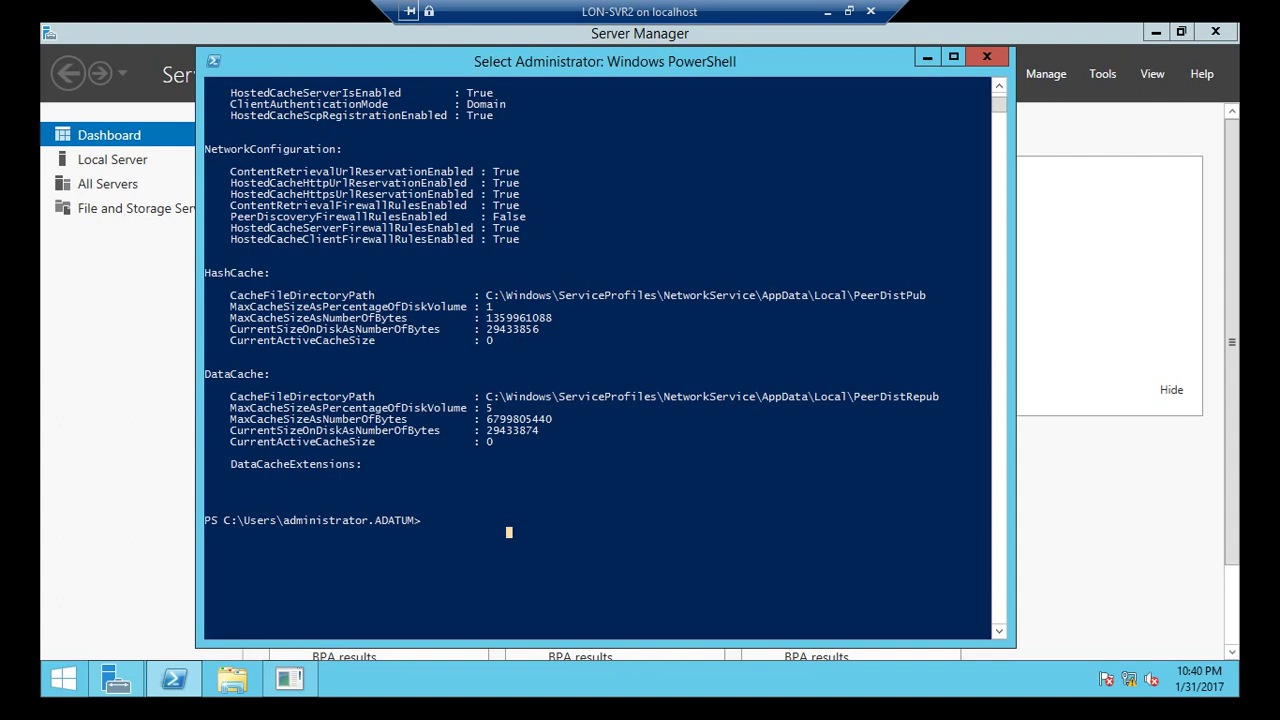
key("Up")
key("Up")
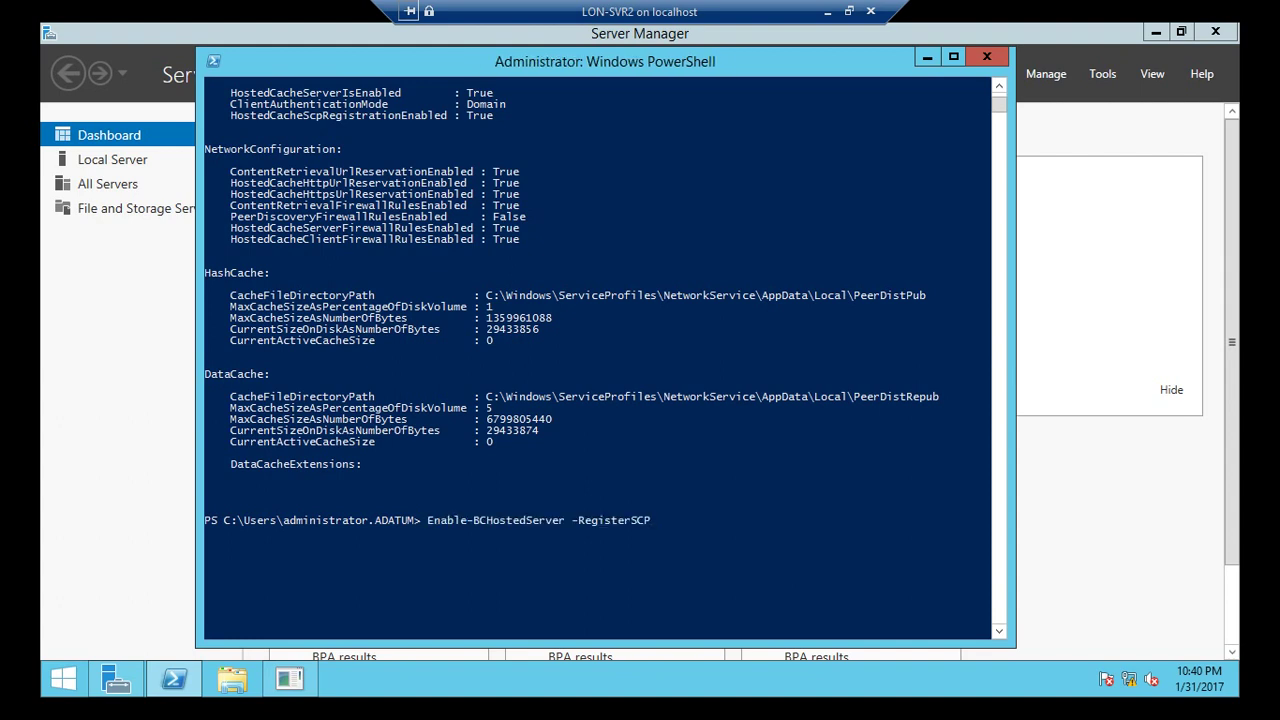
key("BackSpace")
key("BackSpace")
key("BackSpace")
key("BackSpace")
key("BackSpace")
key("BackSpace")
key("BackSpace")
key("BackSpace")
key("BackSpace")
key("BackSpace")
key("BackSpace")
key("BackSpace")
key("BackSpace")
key("BackSpace")
key("BackSpace")
key("BackSpace")
key("BackSpace")
key("BackSpace")
key("BackSpace")
key("BackSpace")
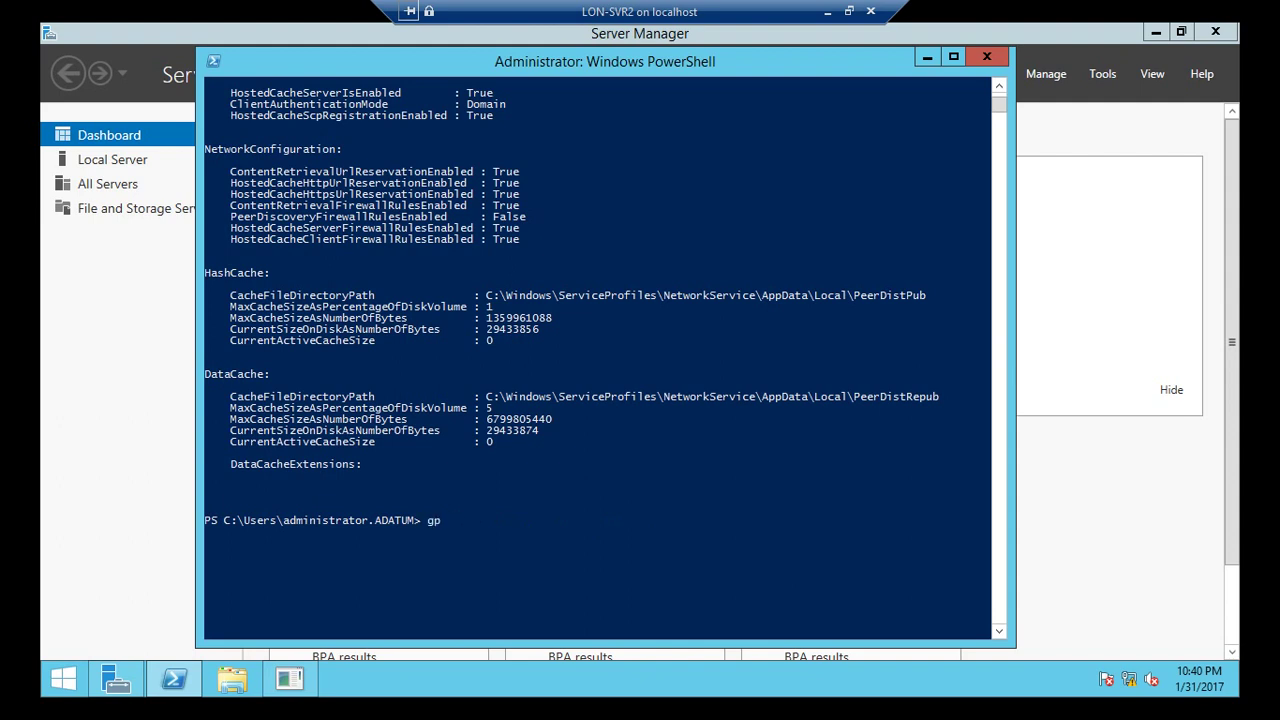
type("gpup")
key("Tab")
type("/force")
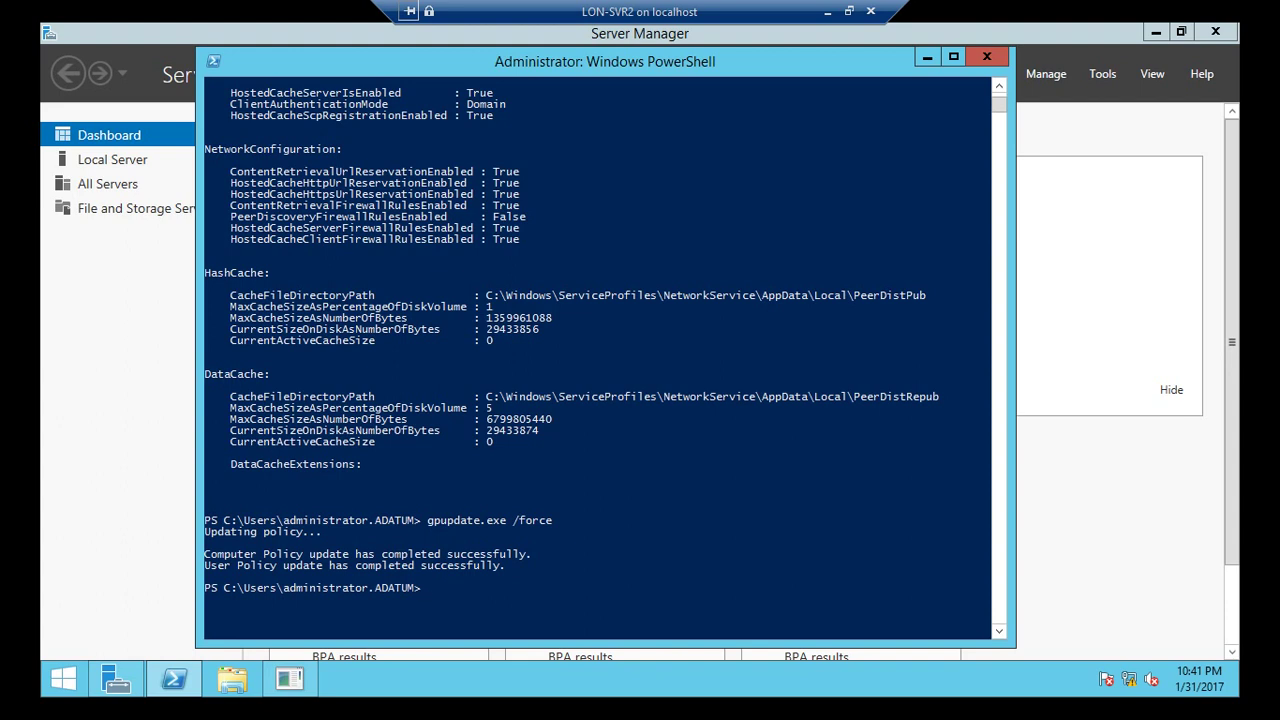
left_click(927, 57)
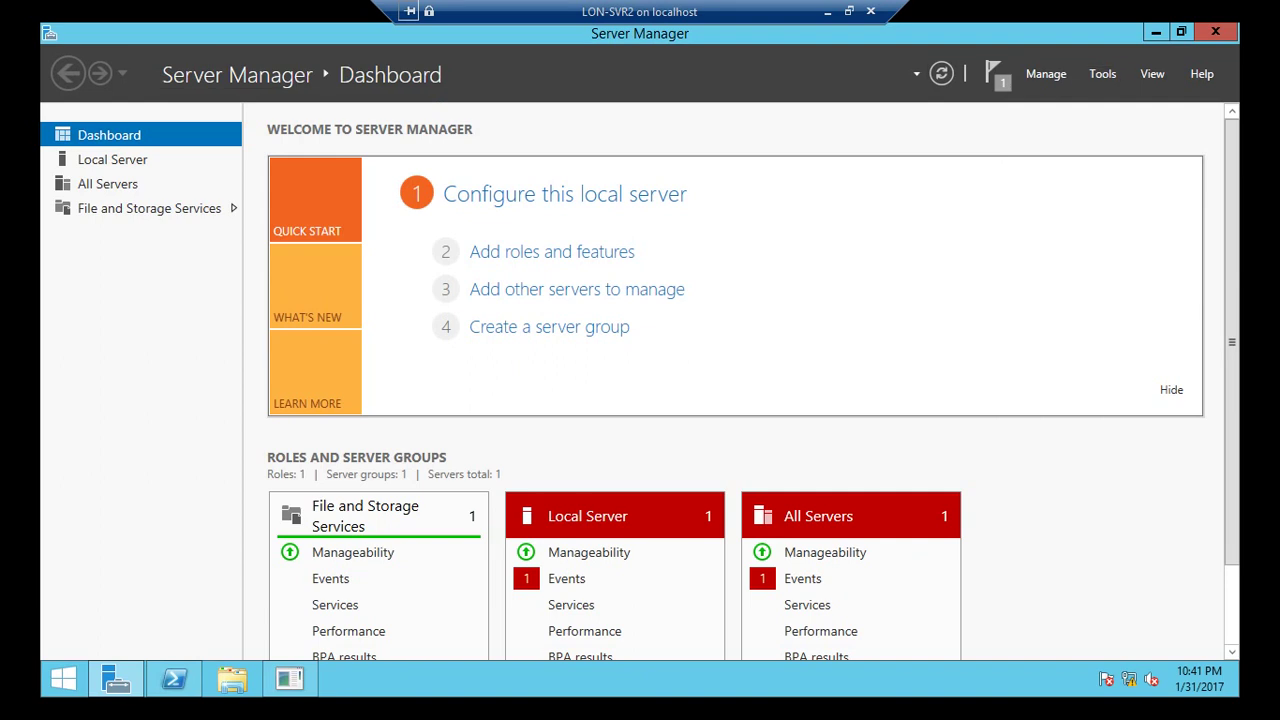
Choose Performance Monitor from Server Manager's Tools menu.
left_click(1102, 74)
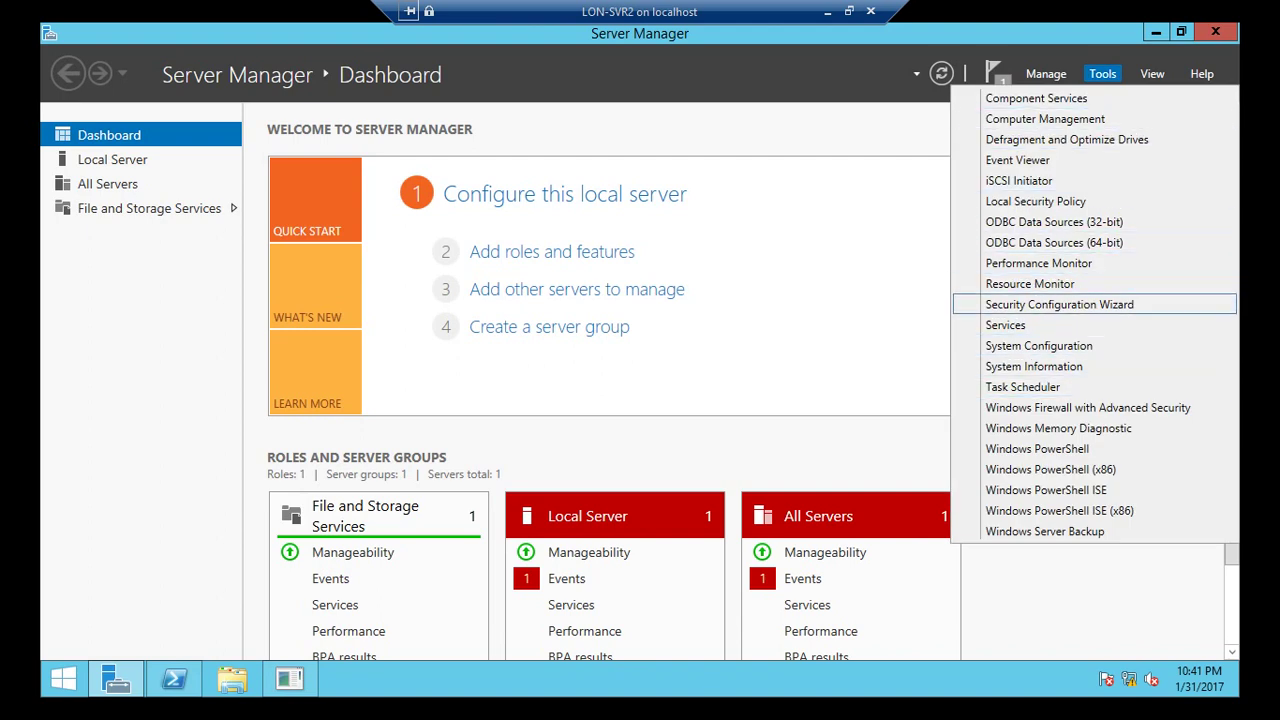
left_click(1038, 263)
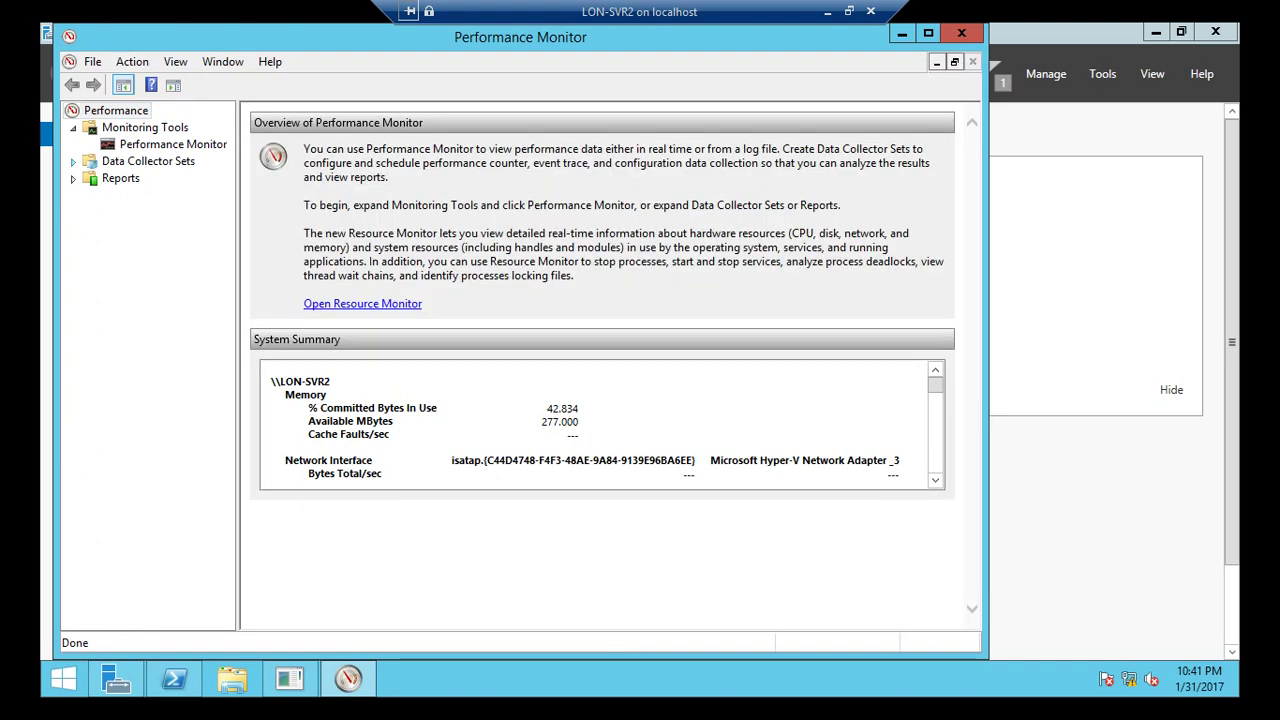
Remove the % Processor Time counter and add all BranchCache counters to the graph.
left_click(173, 144)
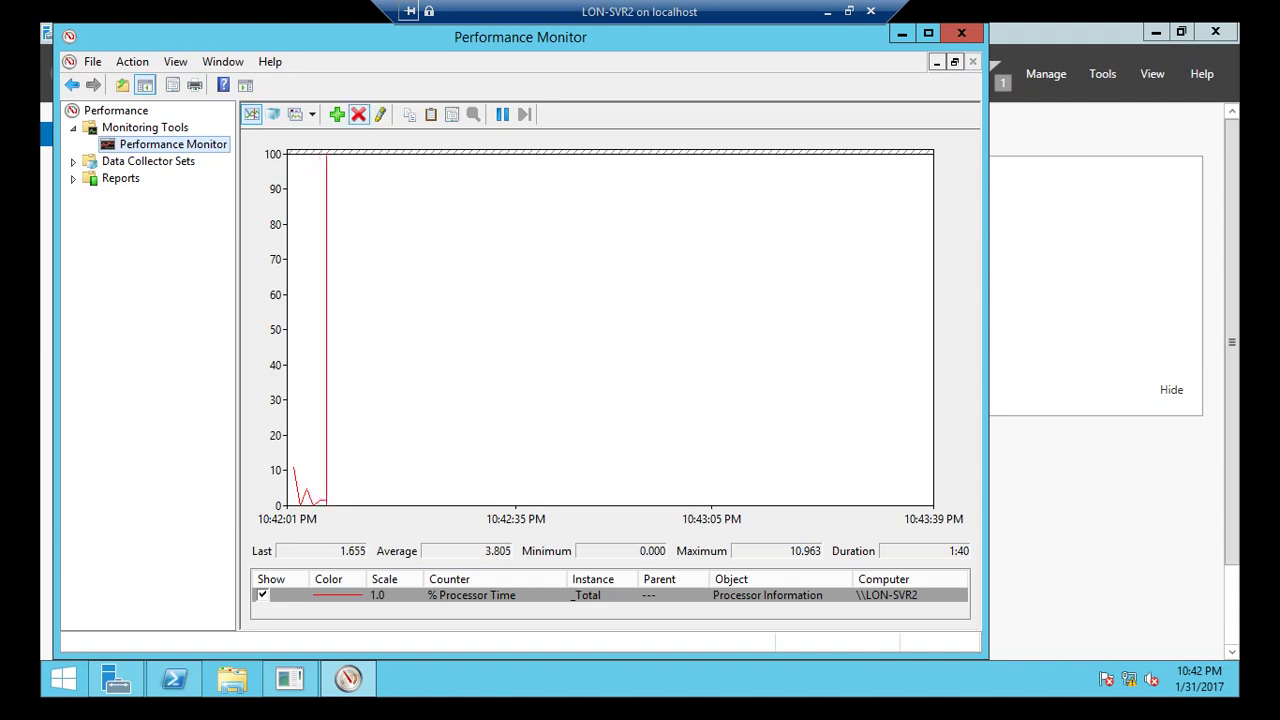
key("Delete")
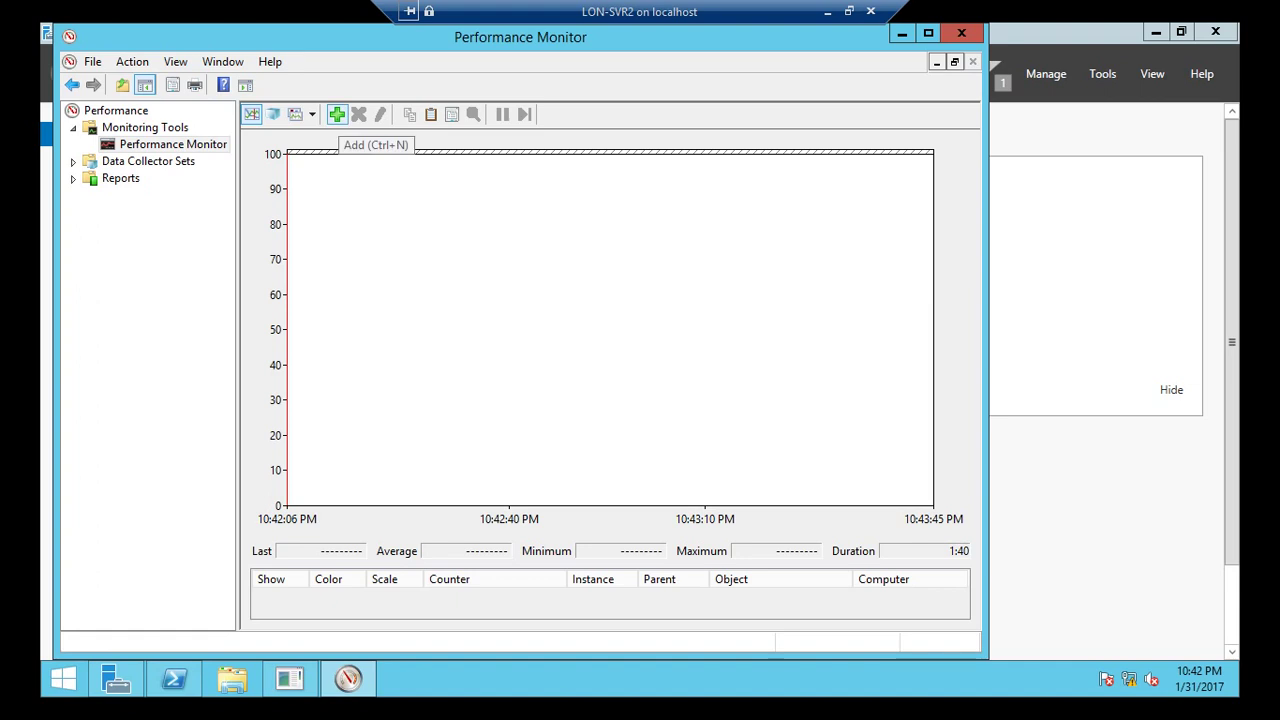
left_click(337, 114)
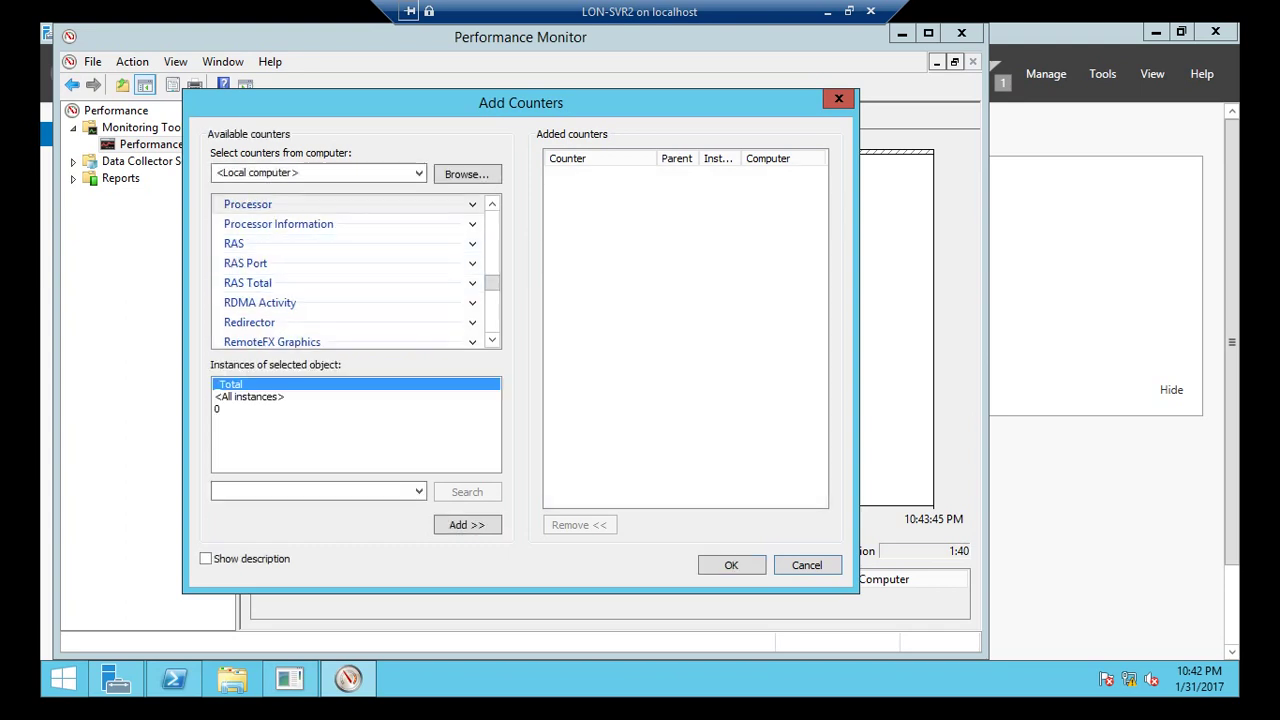
left_click_drag(492, 283, 492, 226)
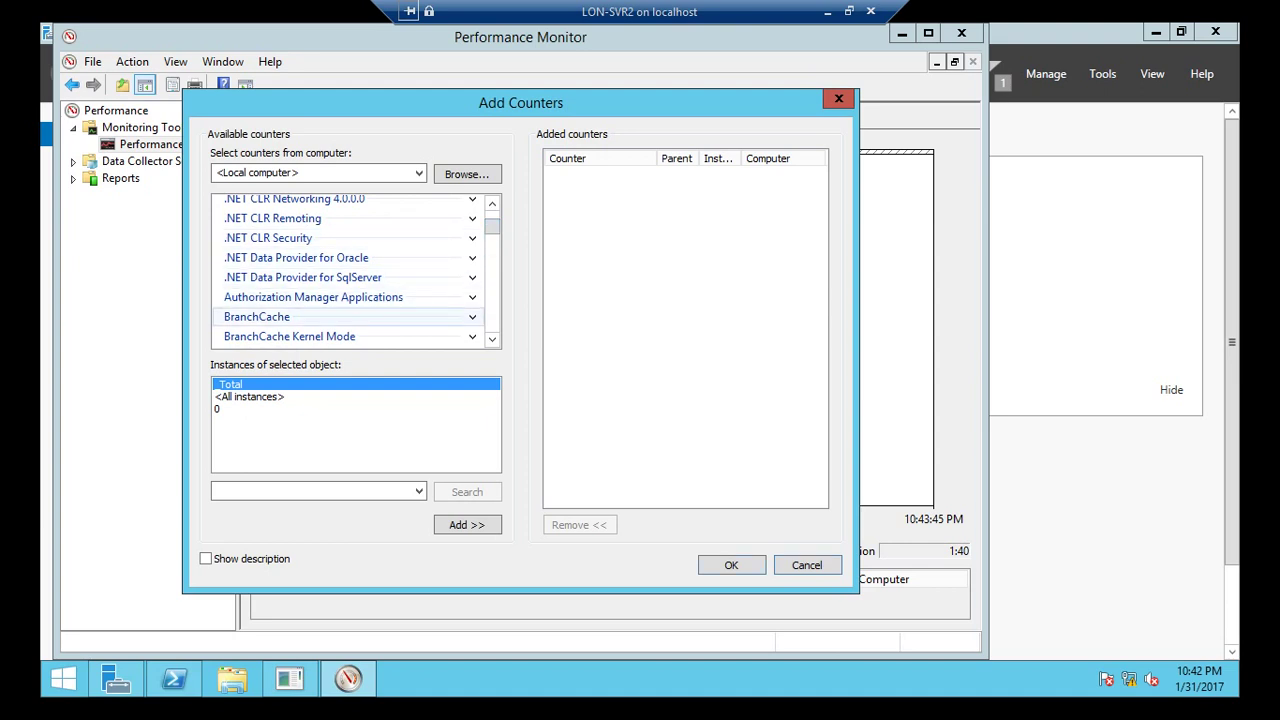
left_click(257, 316)
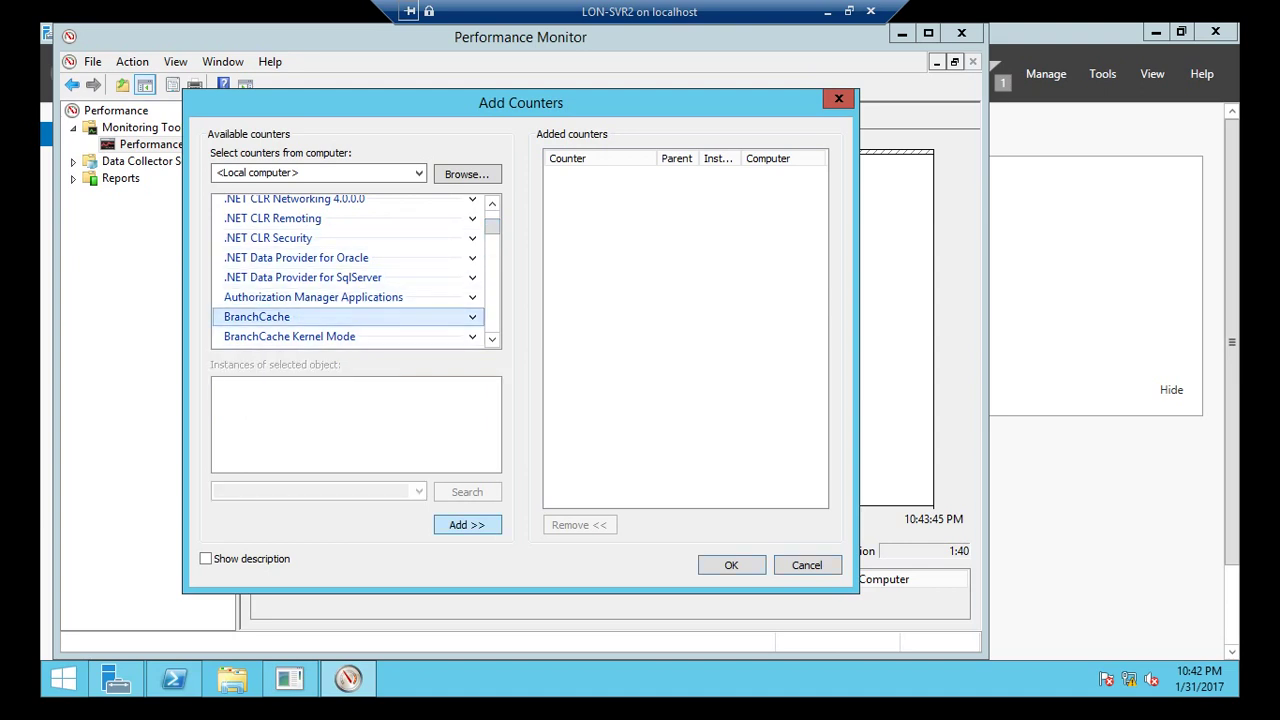
left_click(467, 524)
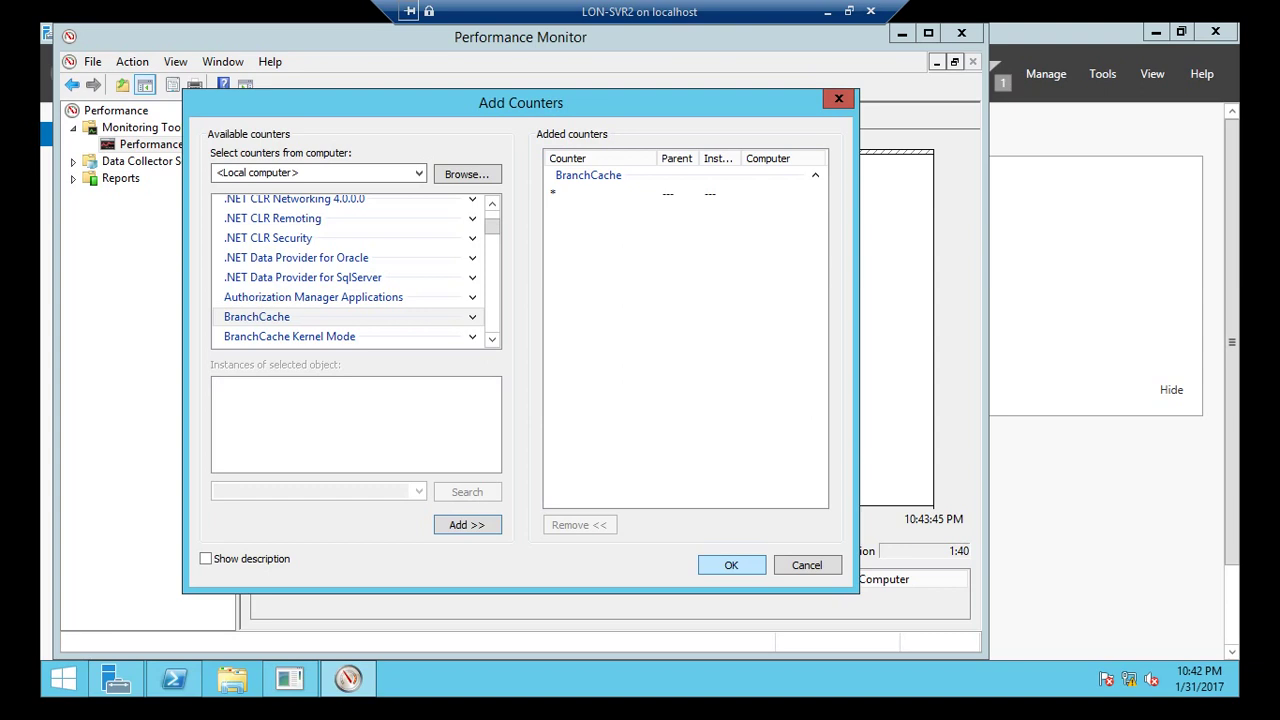
left_click(731, 565)
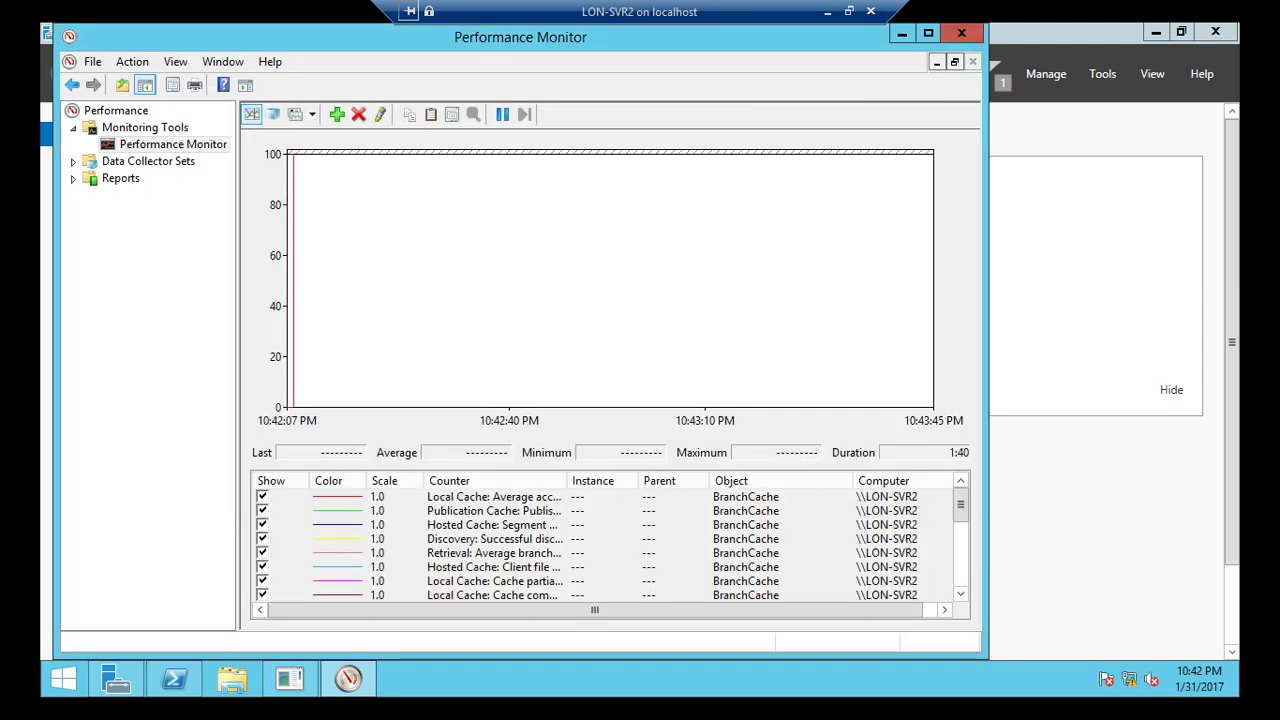
Switch the counter display to Report view and minimize Performance Monitor.
left_click(312, 114)
left_click(333, 179)
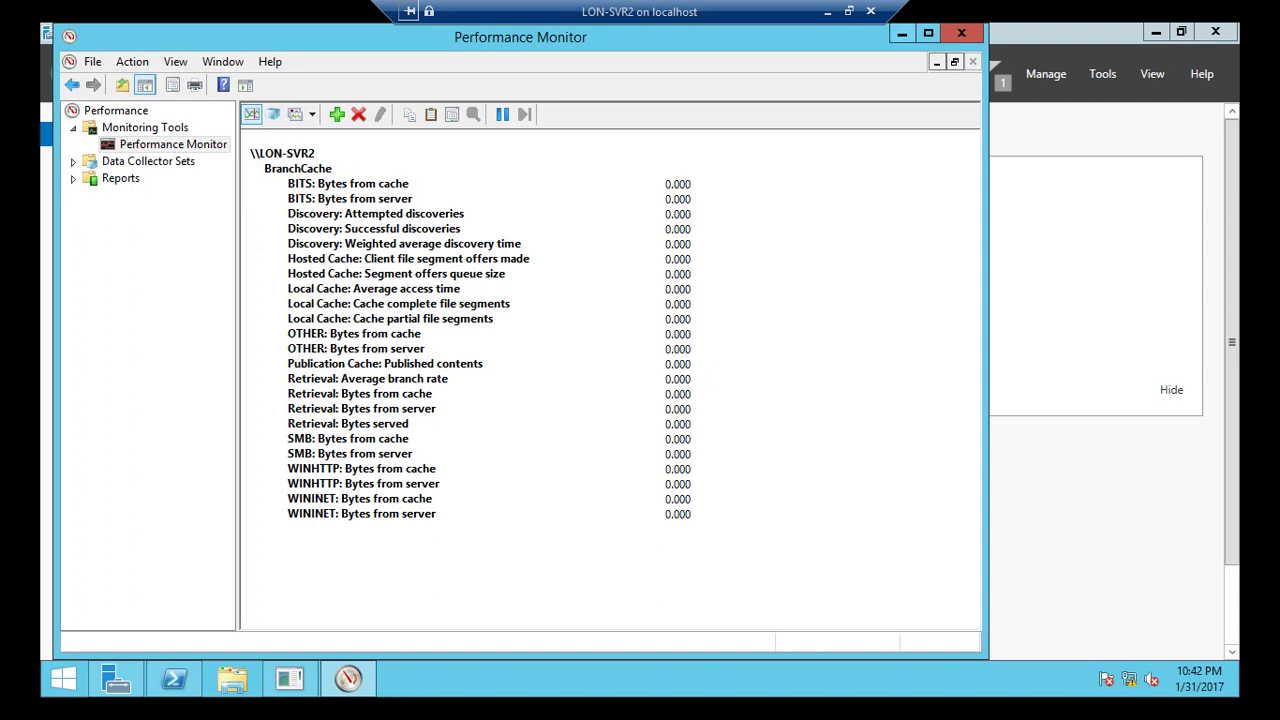
left_click(901, 33)
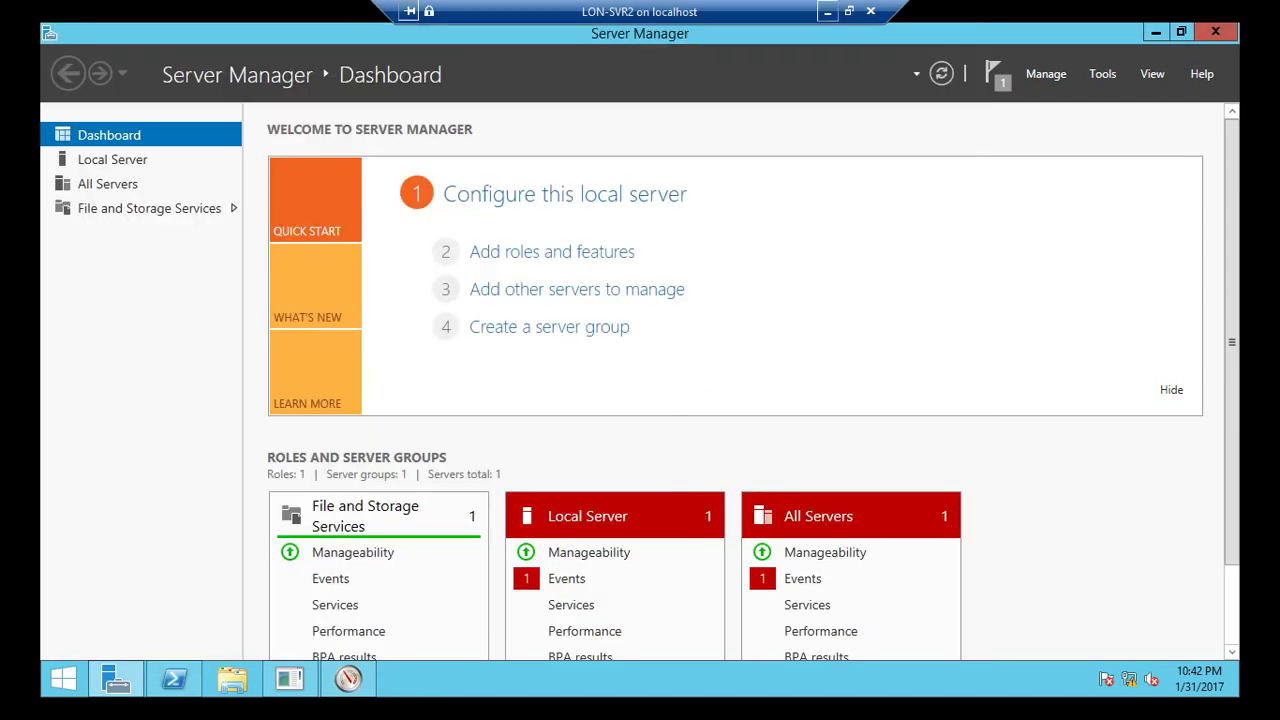
Connect to LON-CL2 and open the Other user sign-in form.
left_click(827, 11)
right_click(316, 160)
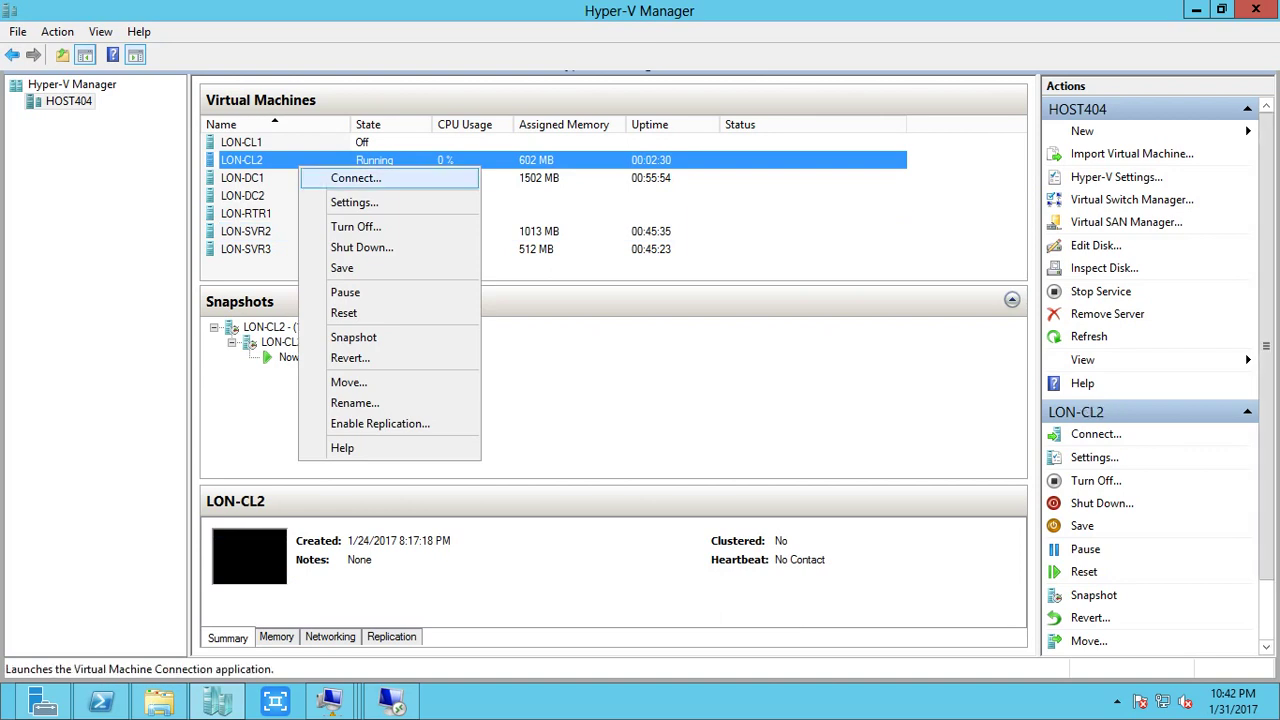
left_click(350, 177)
key("space")
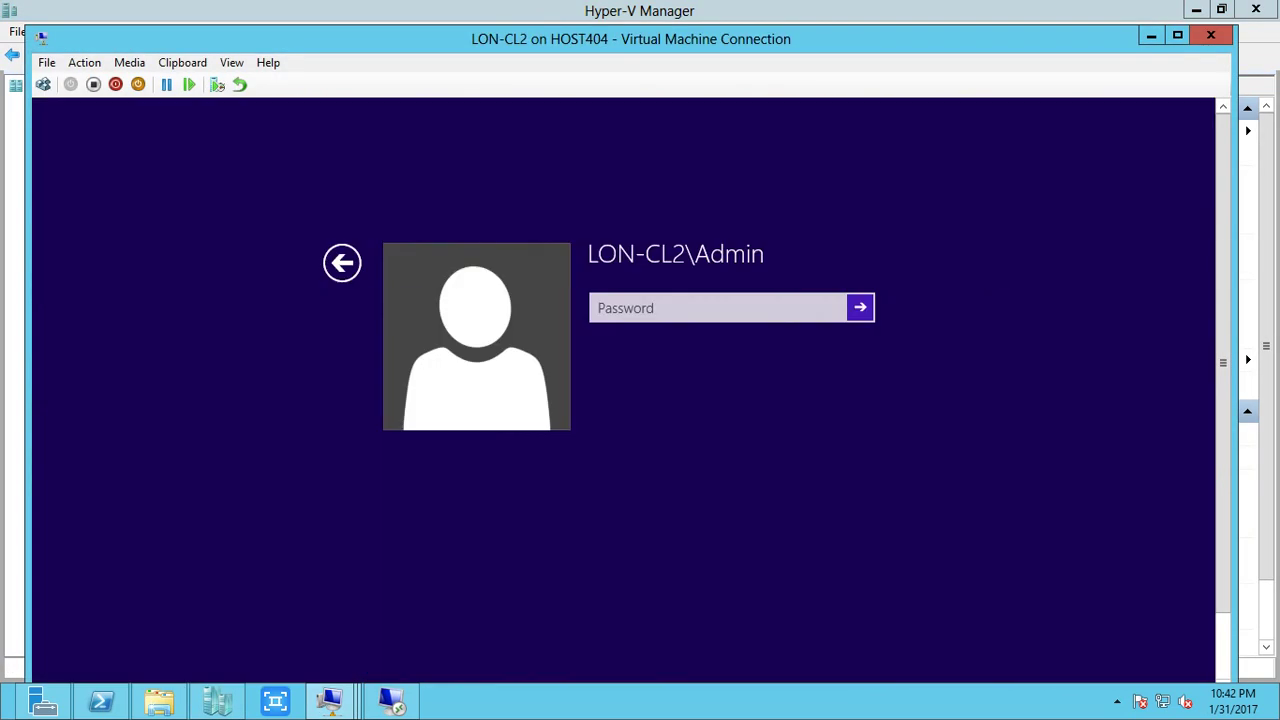
key("Escape")
key("Right")
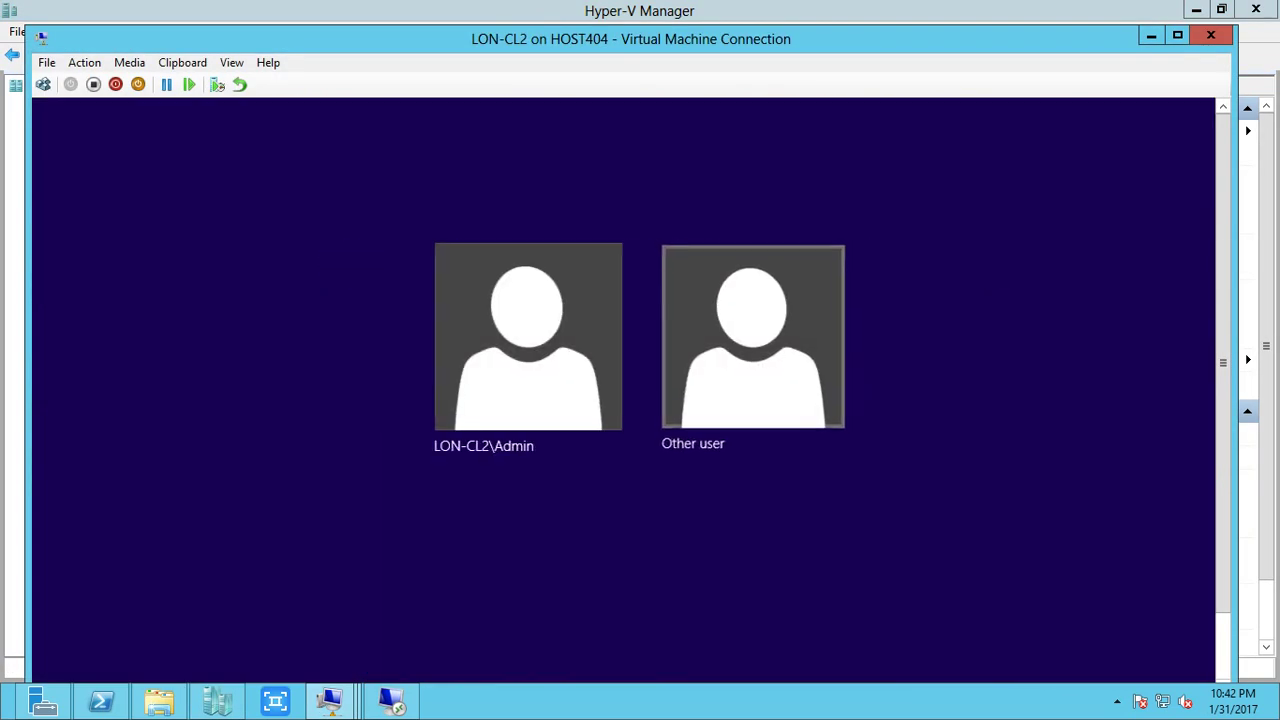
key("Return")
Sign in with the domain administrator account and its password, then return to Hyper-V Manager.
type("adatum")
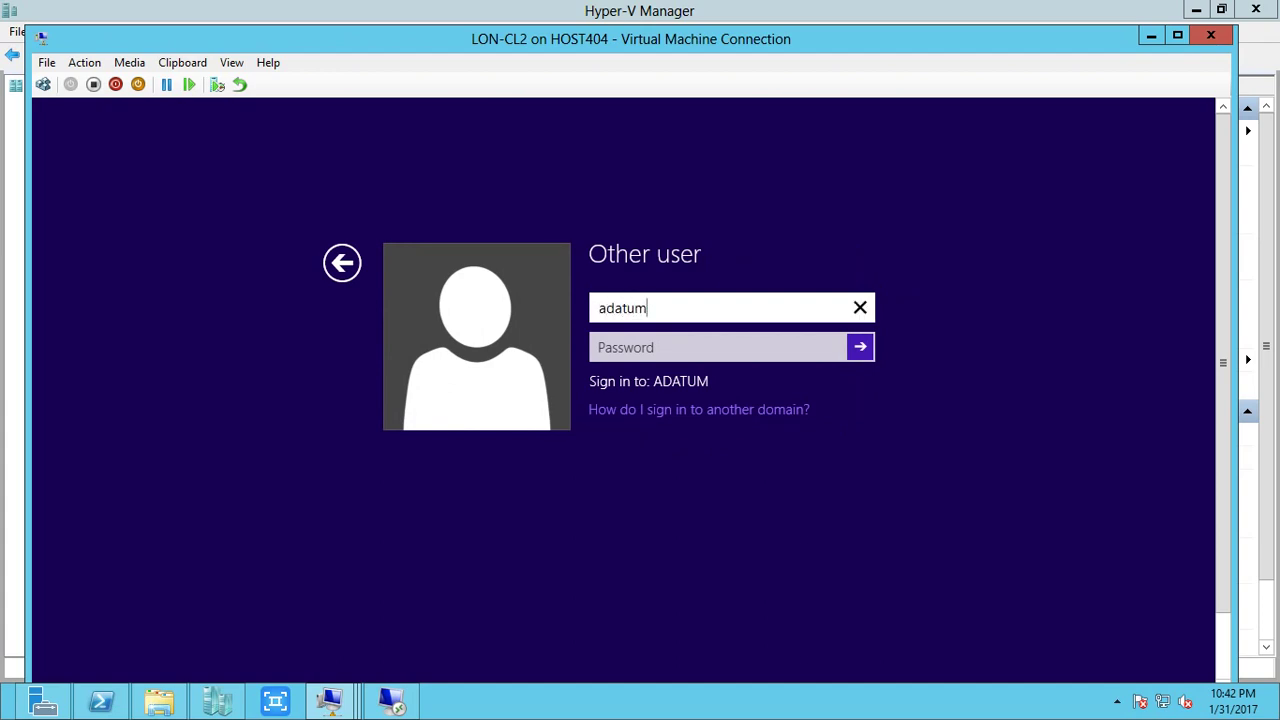
type("\\administ")
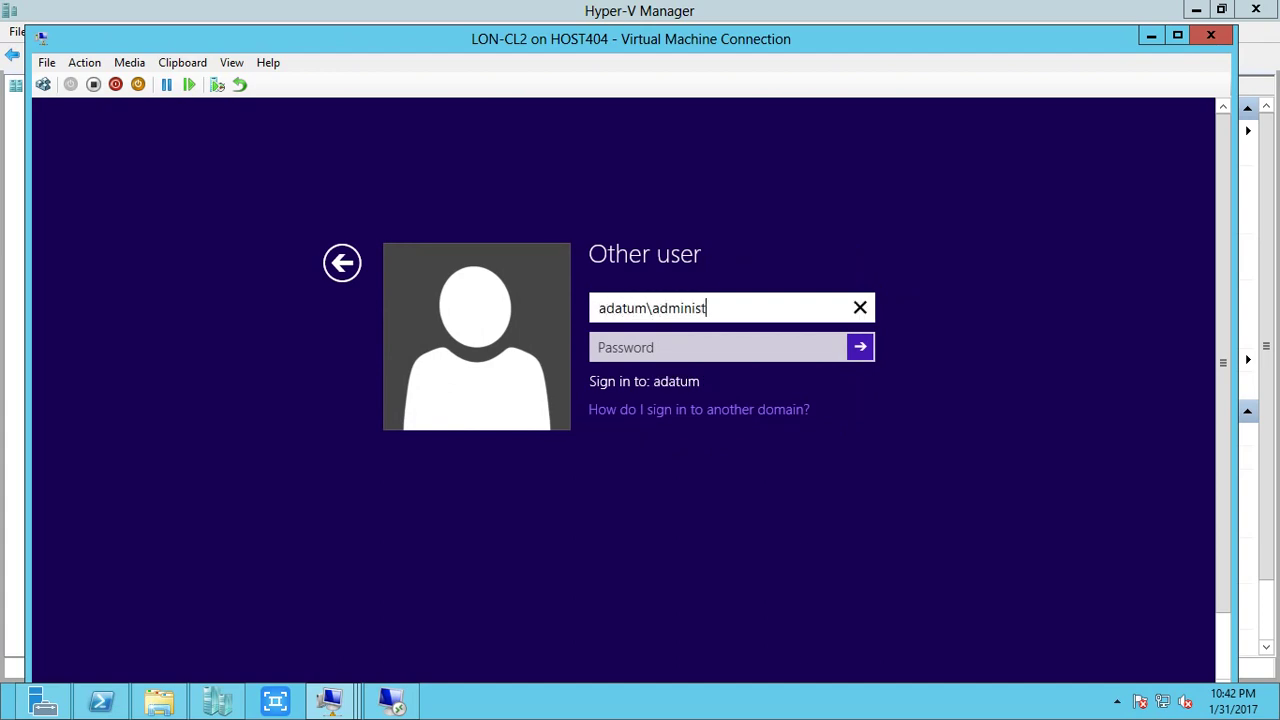
type("rator")
key("Tab")
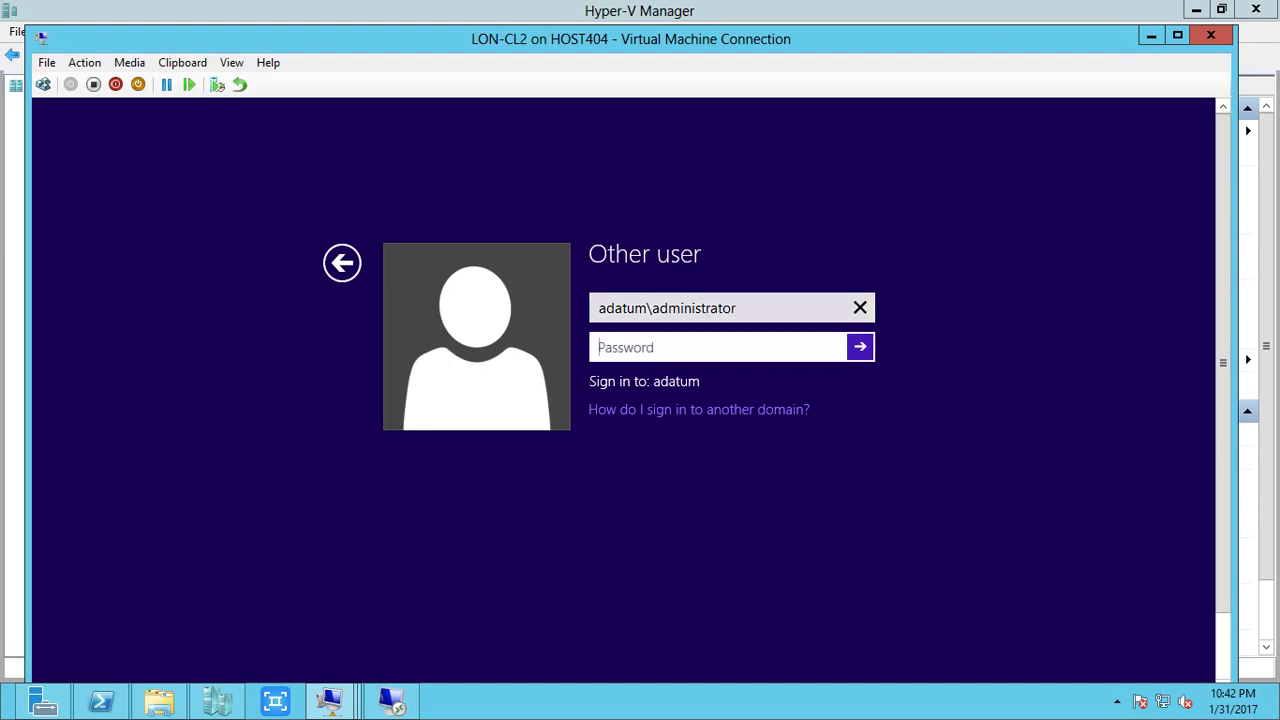
type("Pa$$w0rd")
key("Return")
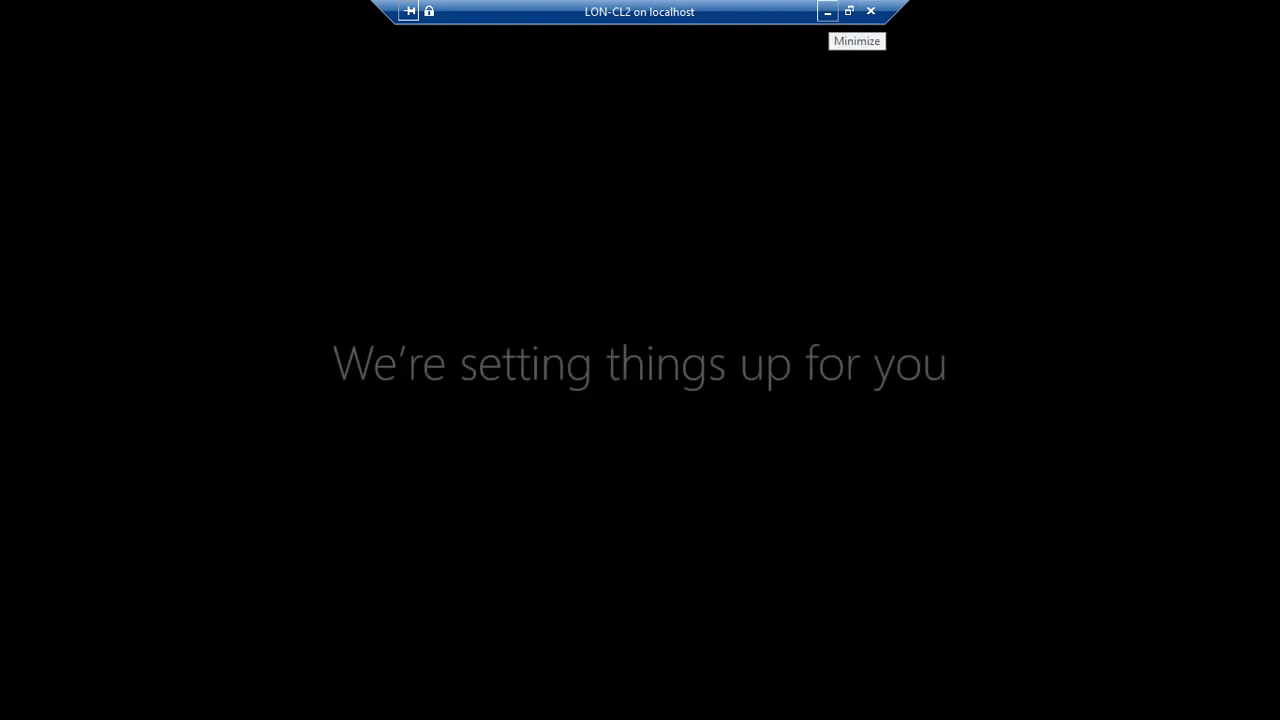
left_click(827, 12)
left_click(245, 249)
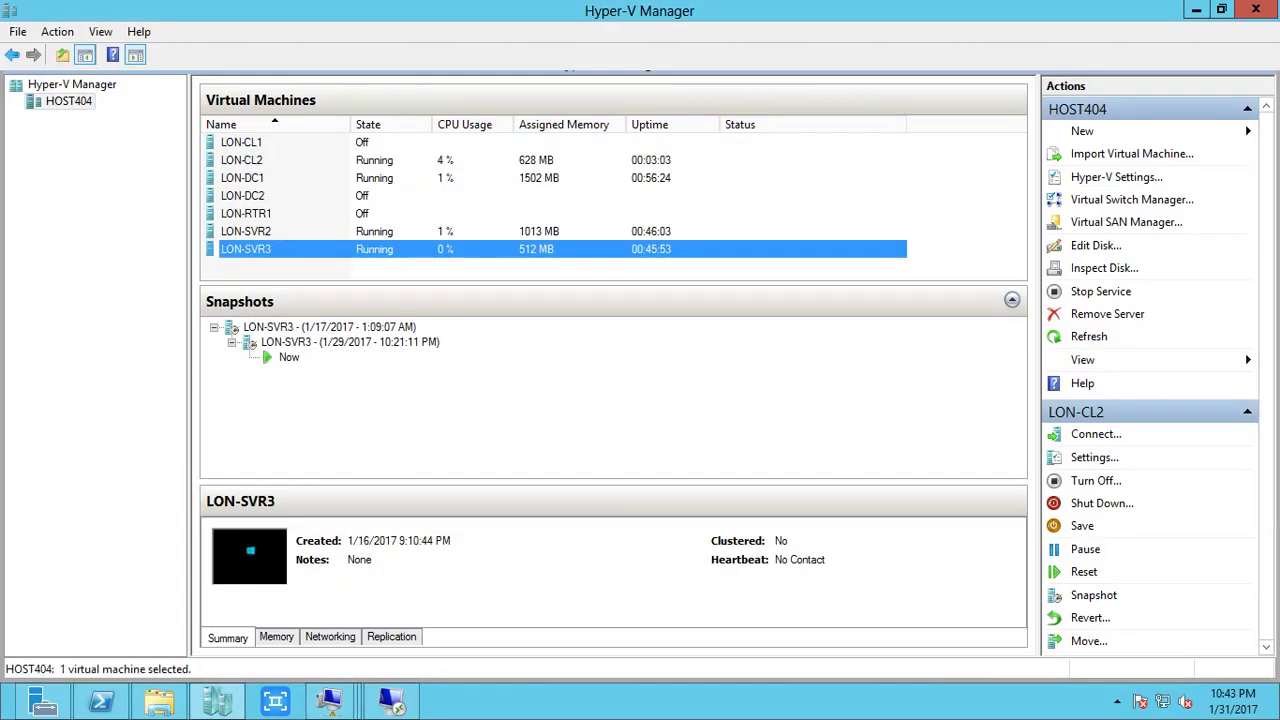
Connect to LON-SVR3, sign in with the administrator password, and reconnect to view the desktop.
right_click(274, 250)
left_click(331, 260)
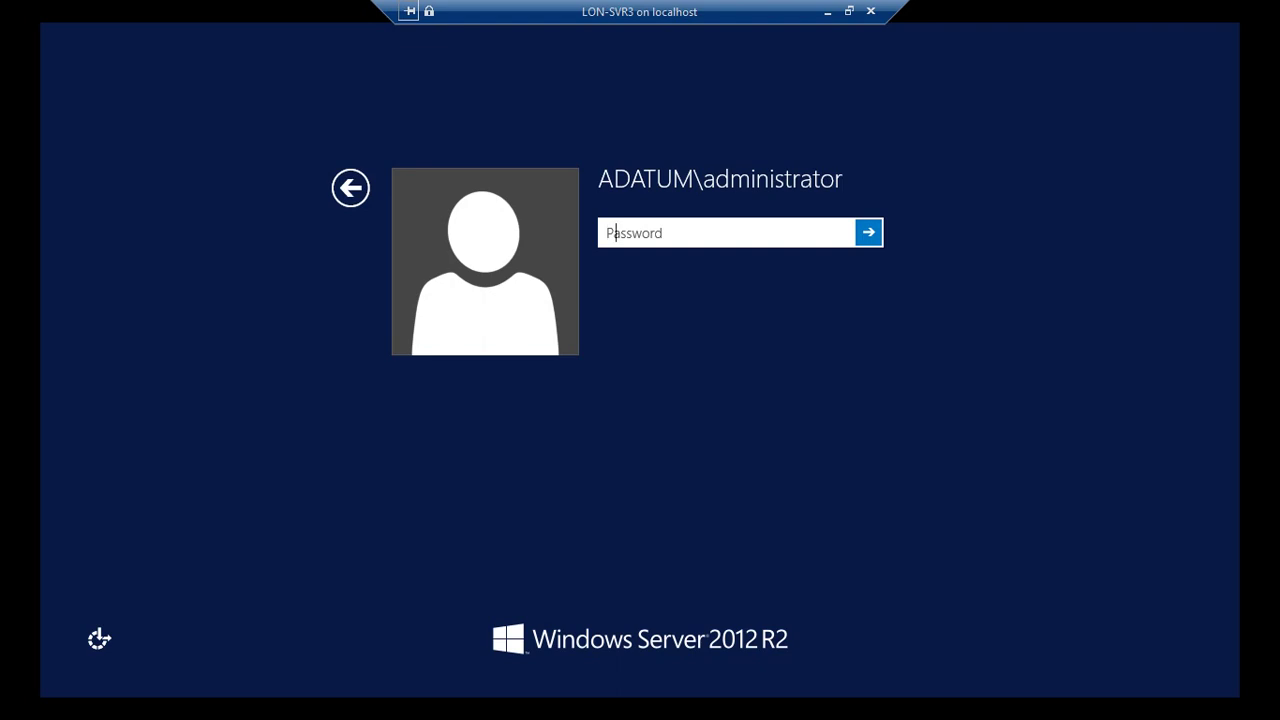
type("Pa$$w0rd")
key("Return")
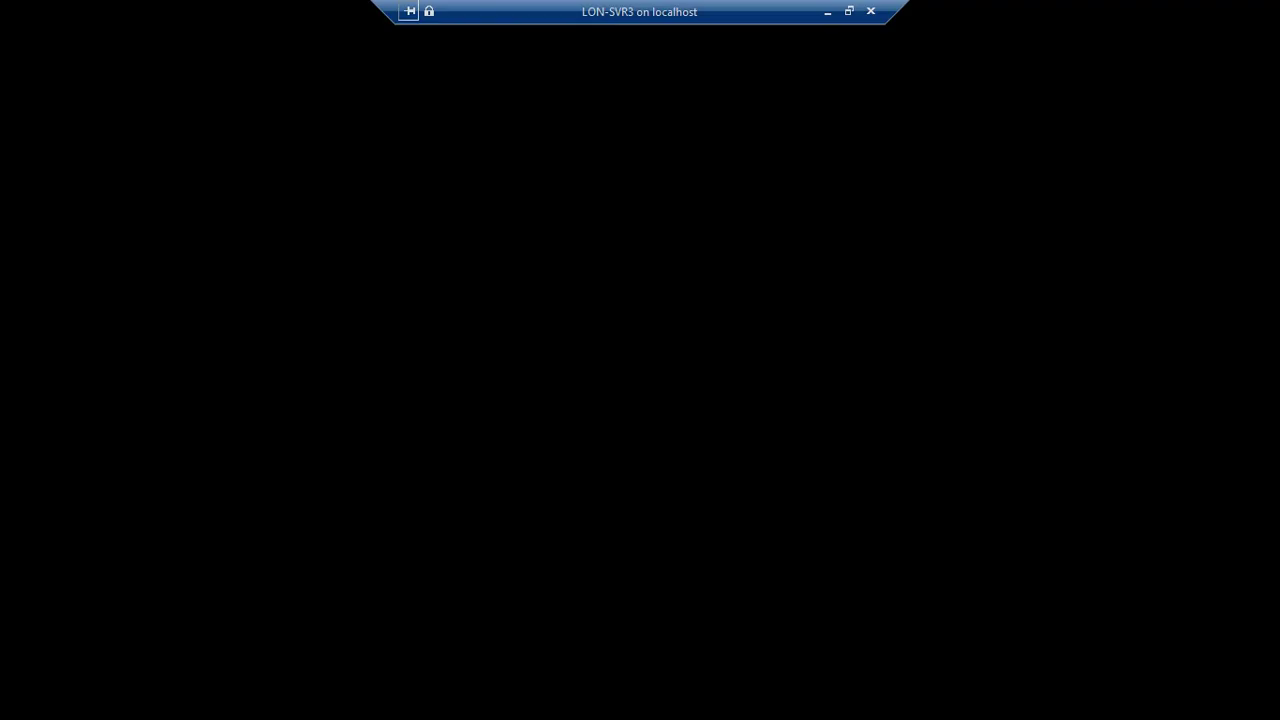
left_click(828, 11)
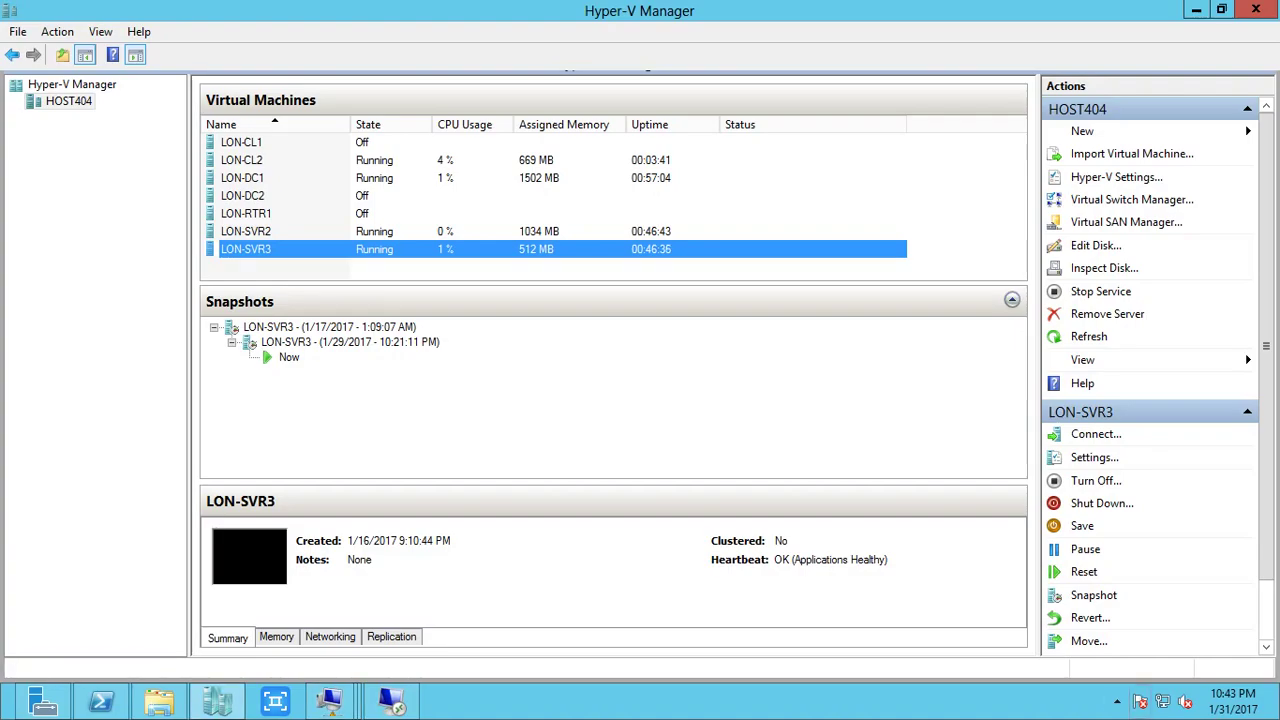
left_click(1117, 701)
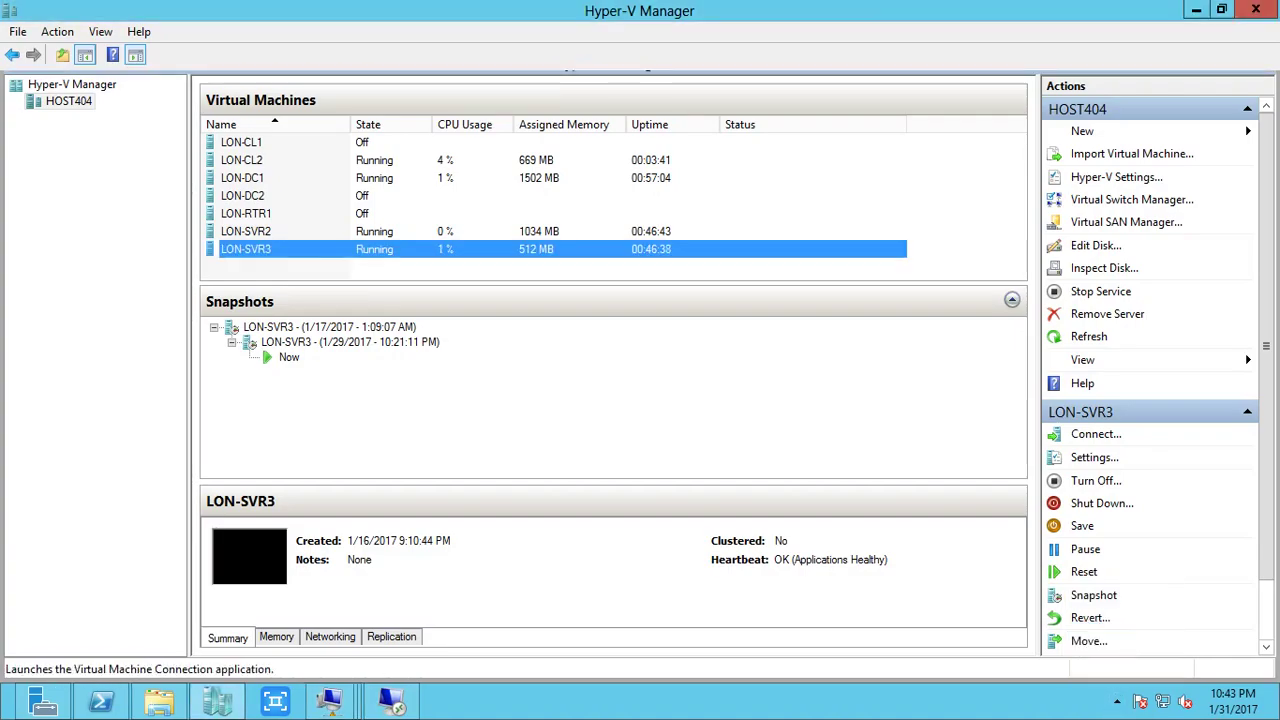
left_click(1096, 434)
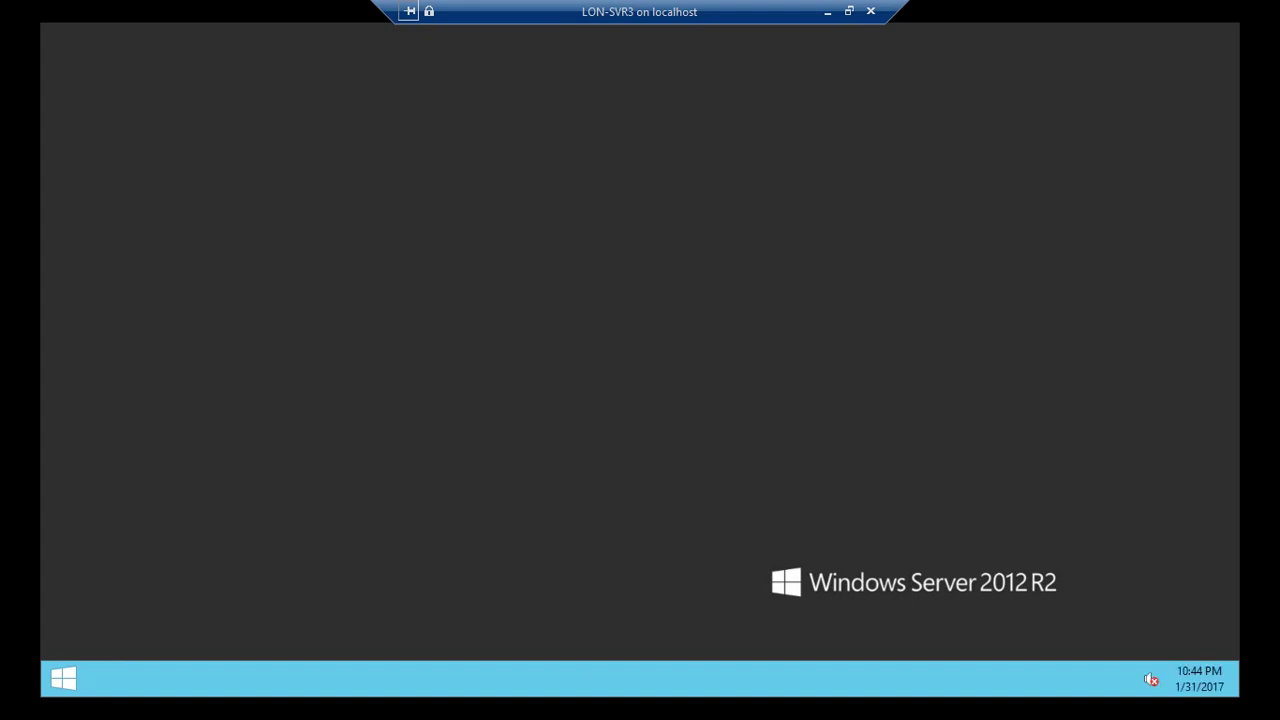
Open cmd via Win+R, run gpupdate /force (correcting a typo), then run gpresult /r.
key("super+r")
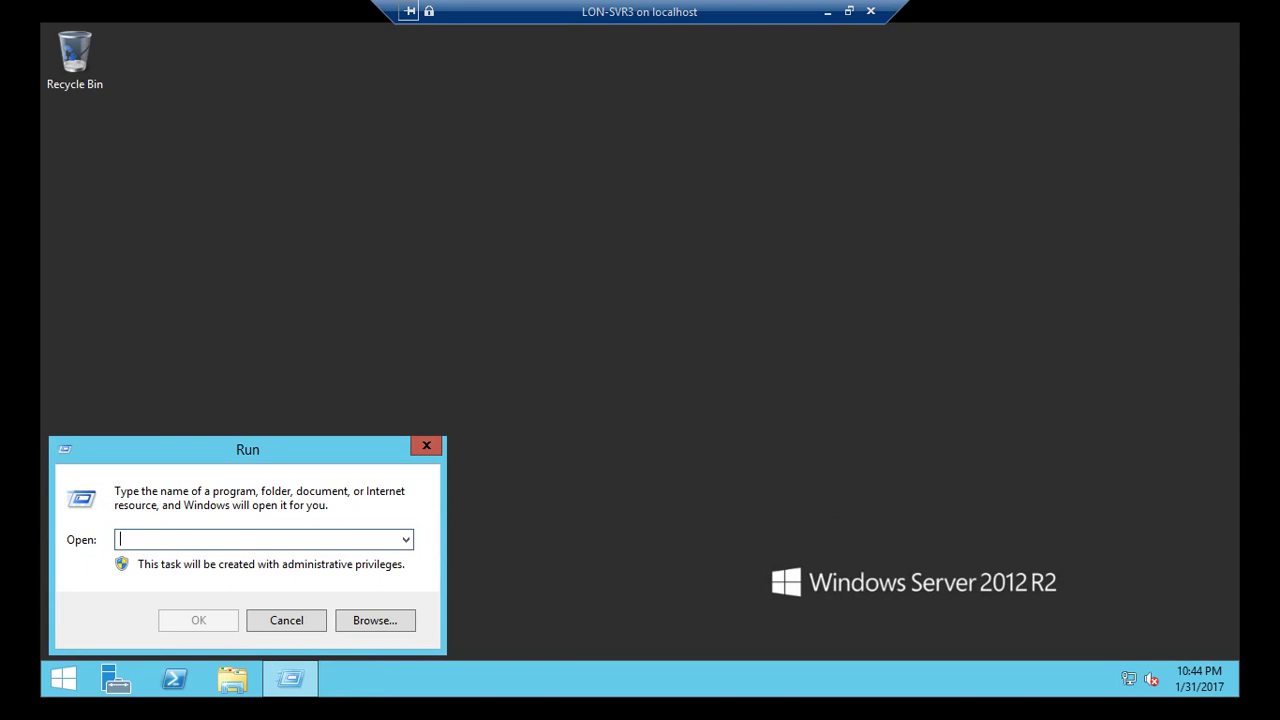
type("cmd")
key("Return")
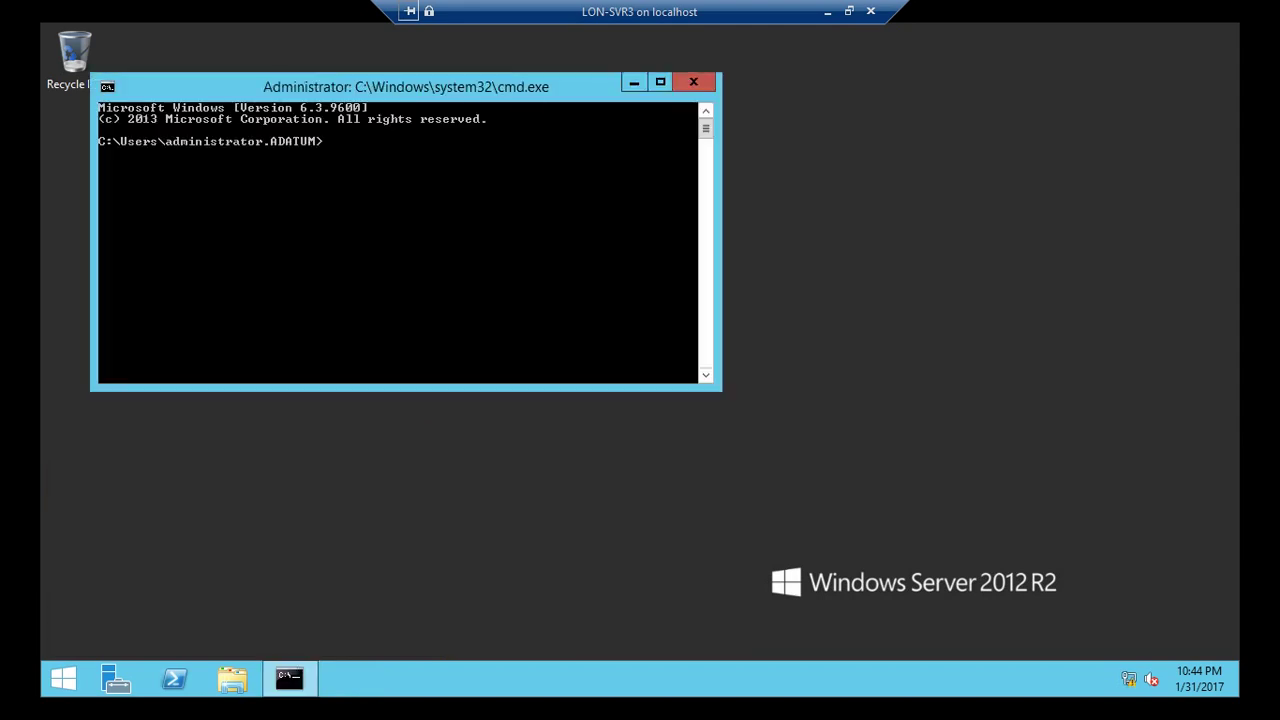
type("gpupdate /froce")
key("Return")
key("Up")
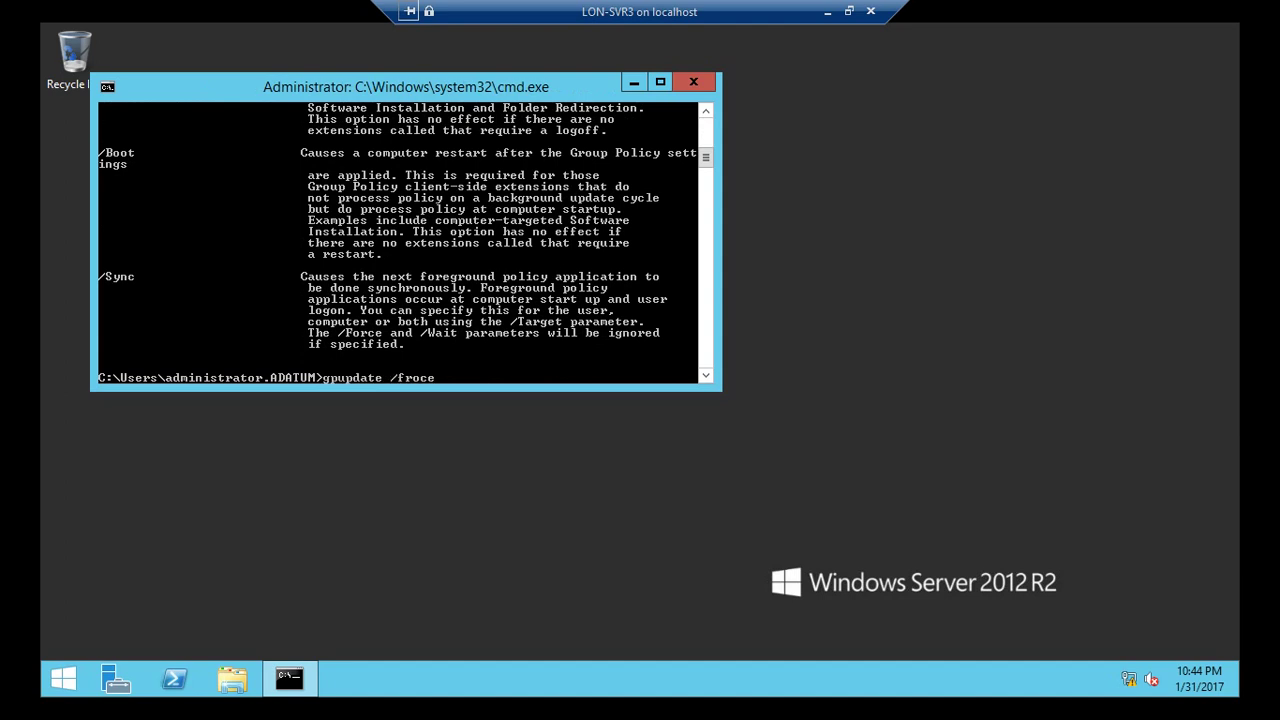
key("BackSpace")
key("BackSpace")
key("BackSpace")
type("orce")
key("Return")
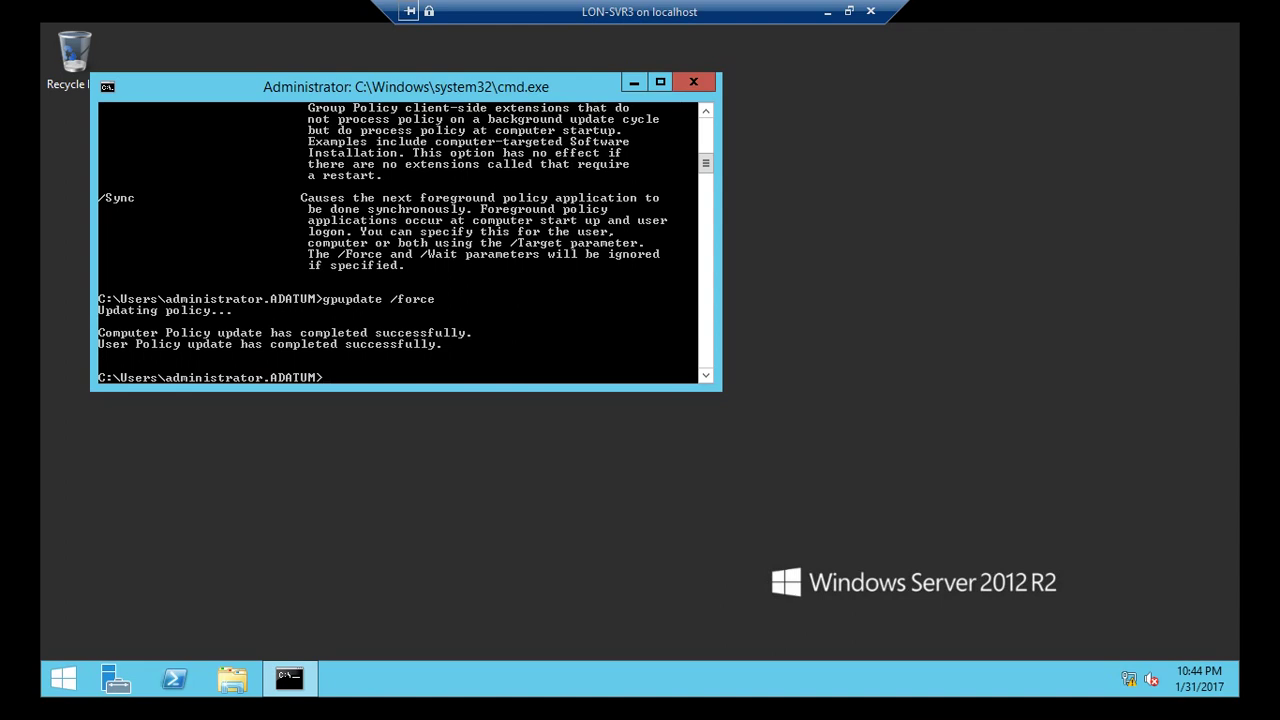
type("gpresult /r")
key("Return")
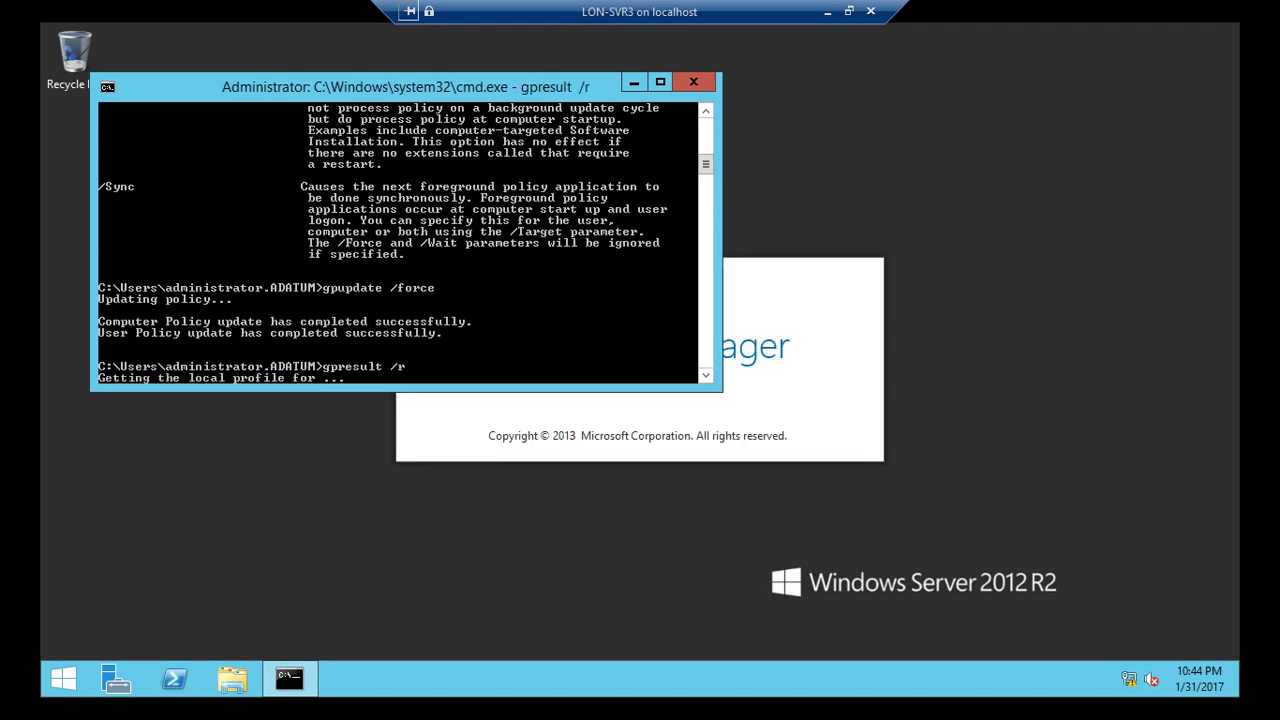
Check on the LON-CL2 virtual machine, then reconnect to the LON-SVR3 session.
left_click(827, 11)
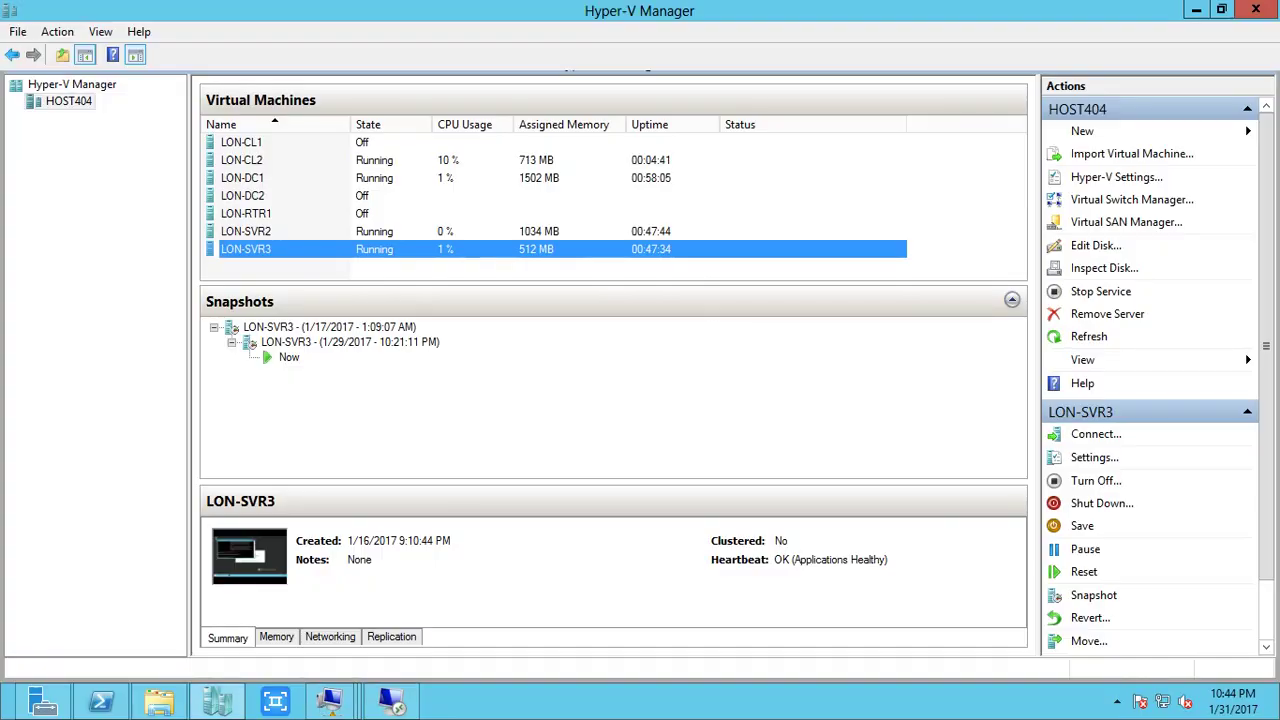
left_click(340, 160)
right_click(345, 160)
left_click(372, 171)
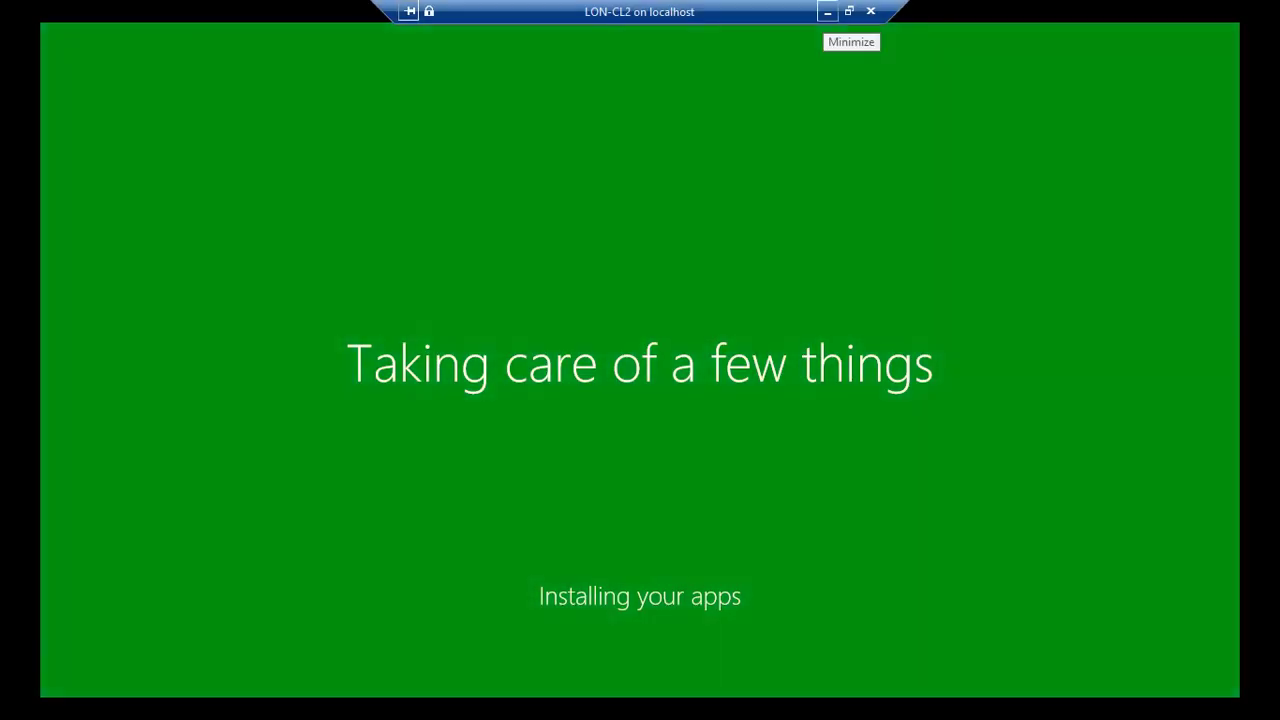
left_click(827, 11)
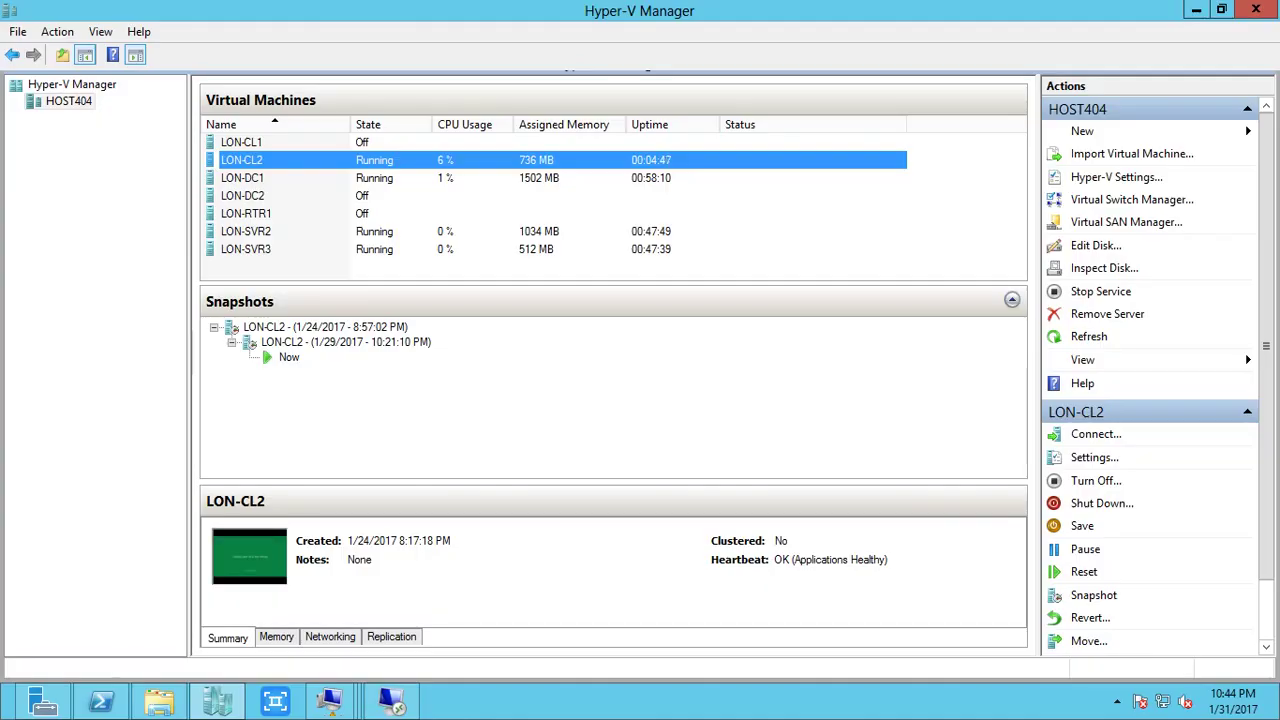
right_click(370, 249)
left_click(400, 255)
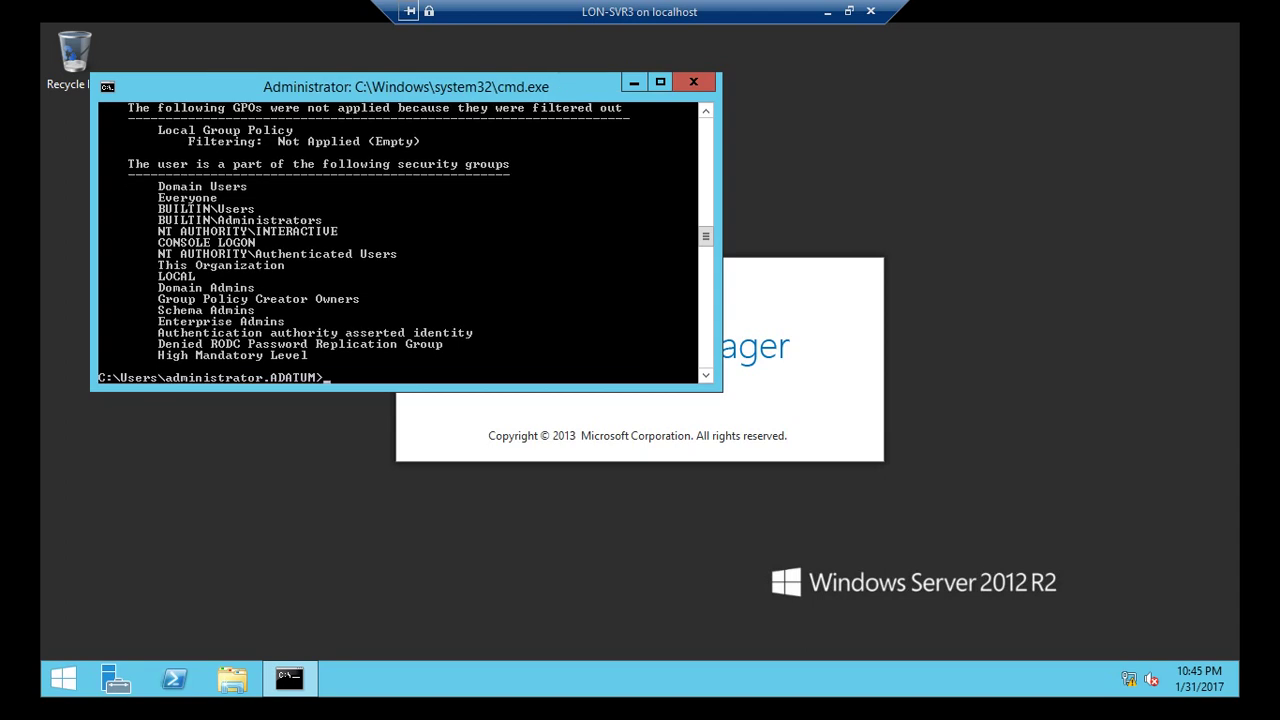
Review gpresult COMPUTER SETTINGS: LON-SVR3 in BranchCacheClient OU with Default Domain Policy, then close Command Prompt.
scroll(405, 240, "up", 10)
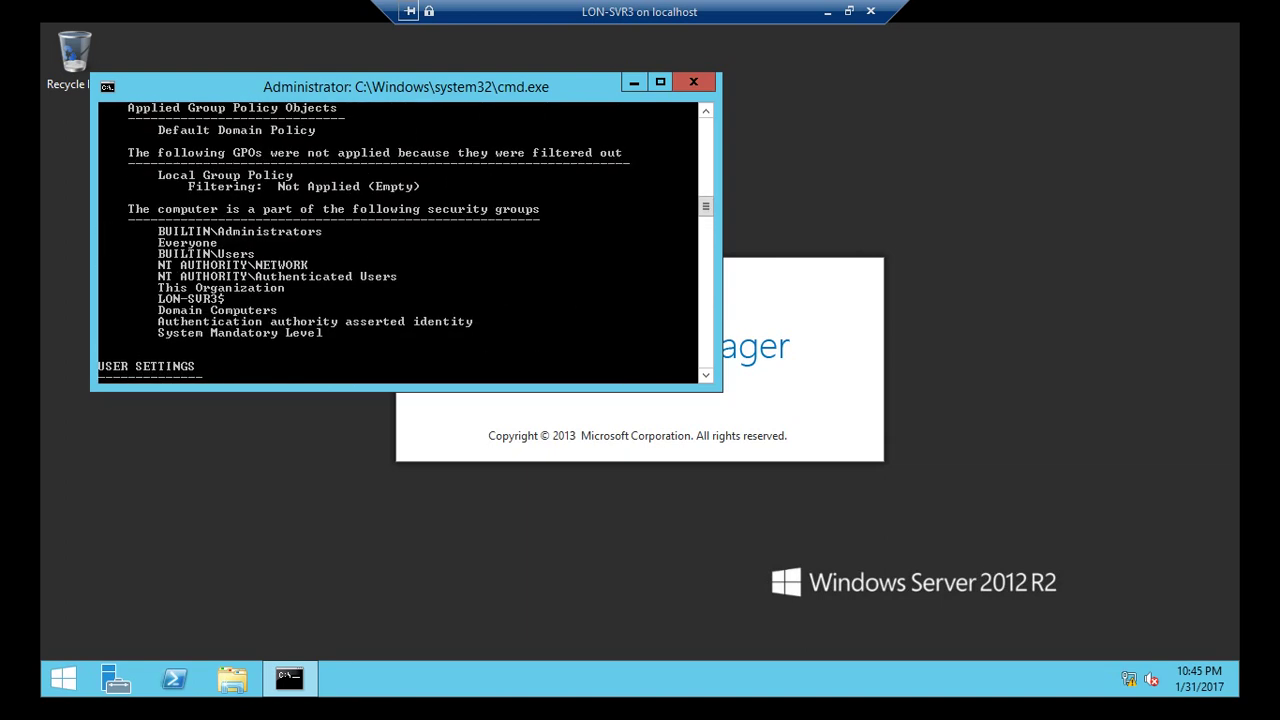
scroll(405, 240, "up", 2)
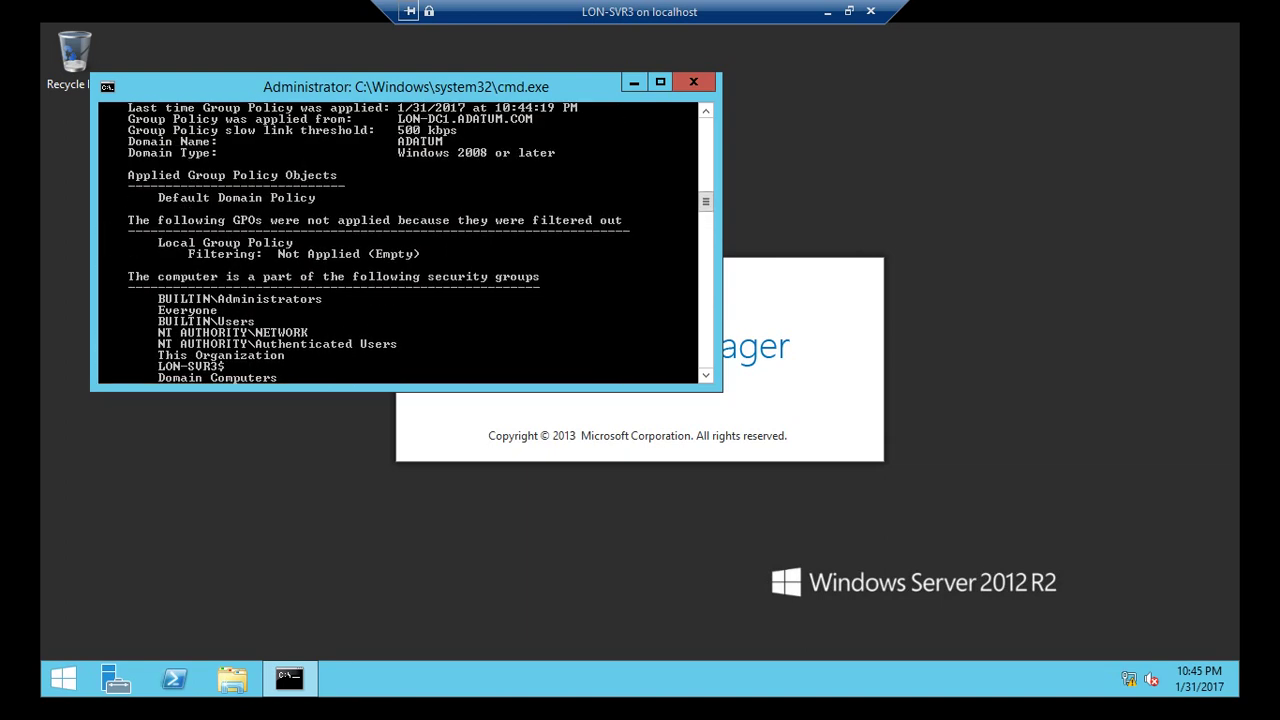
scroll(405, 243, "up", 2)
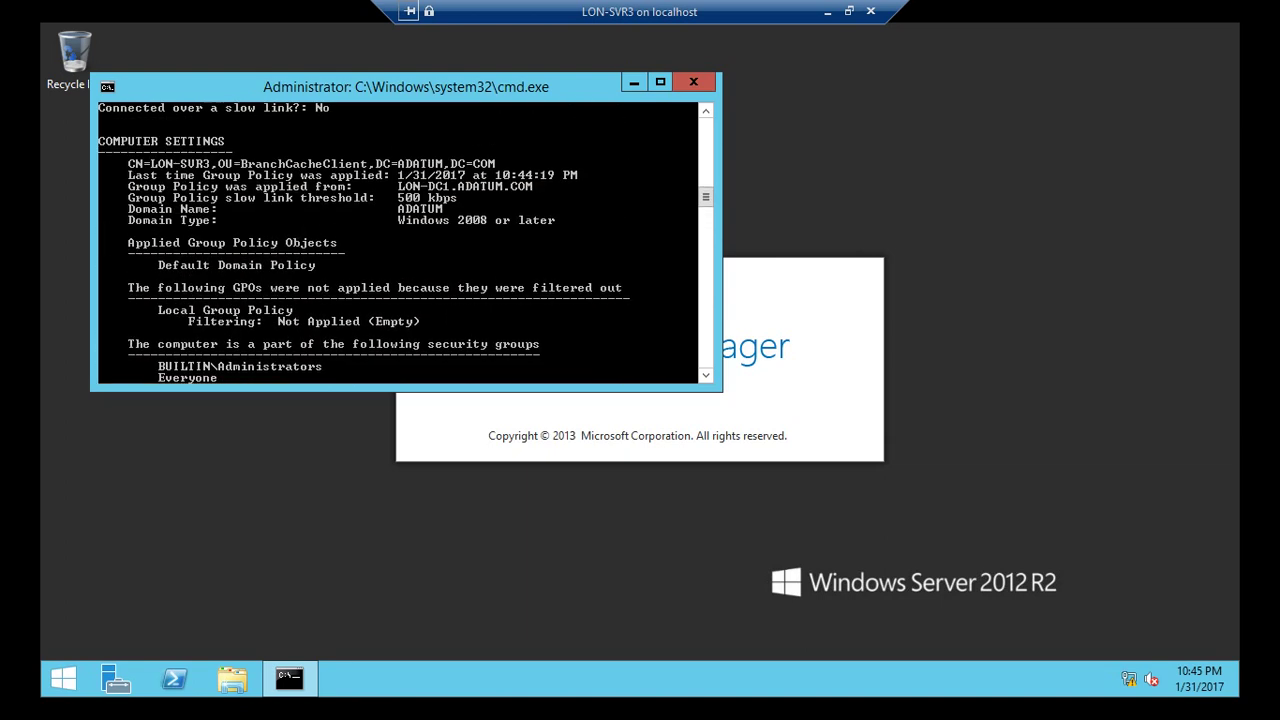
scroll(405, 243, "up", 2)
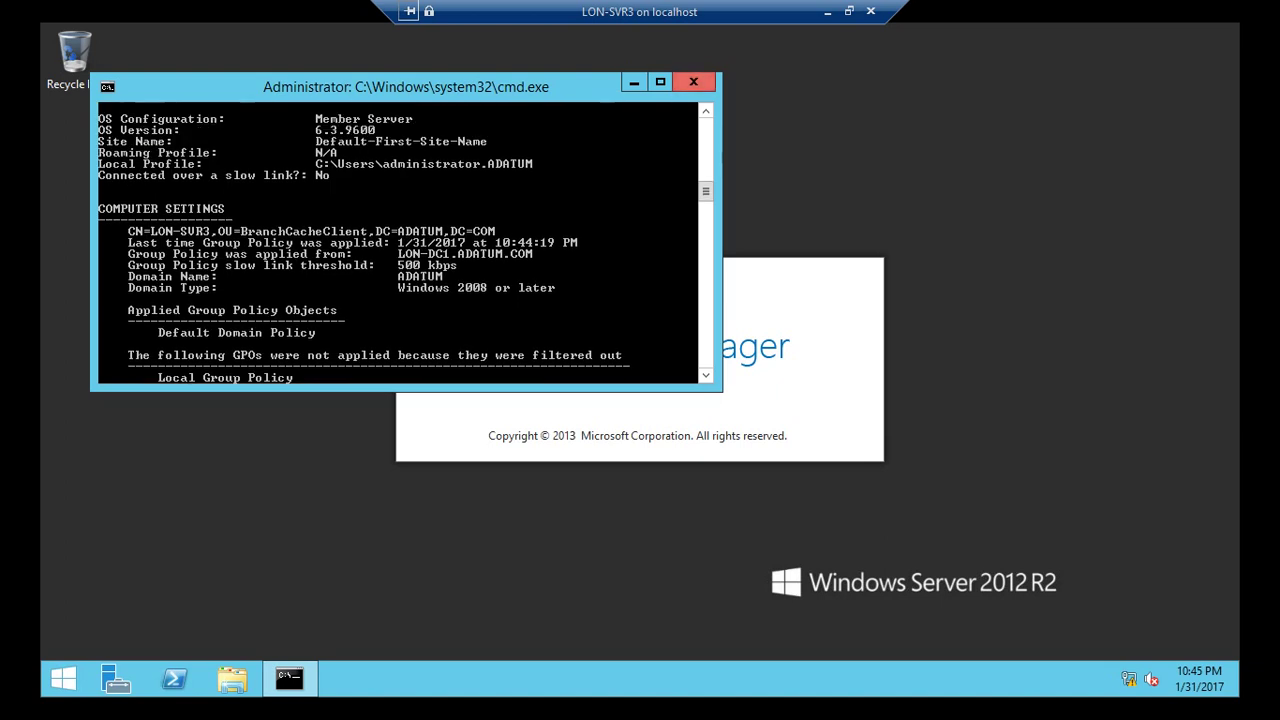
left_click(693, 81)
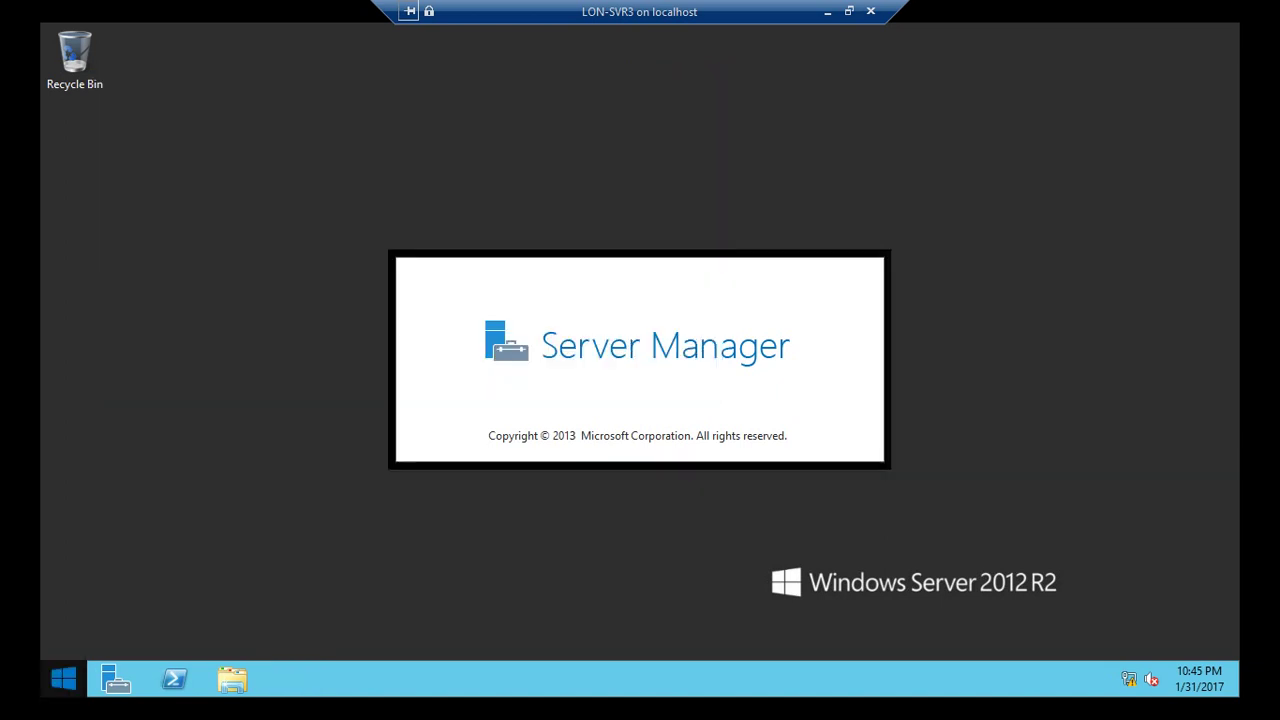
Bring up the Start screen on LON-SVR3 and dismiss the power options unused.
key("super")
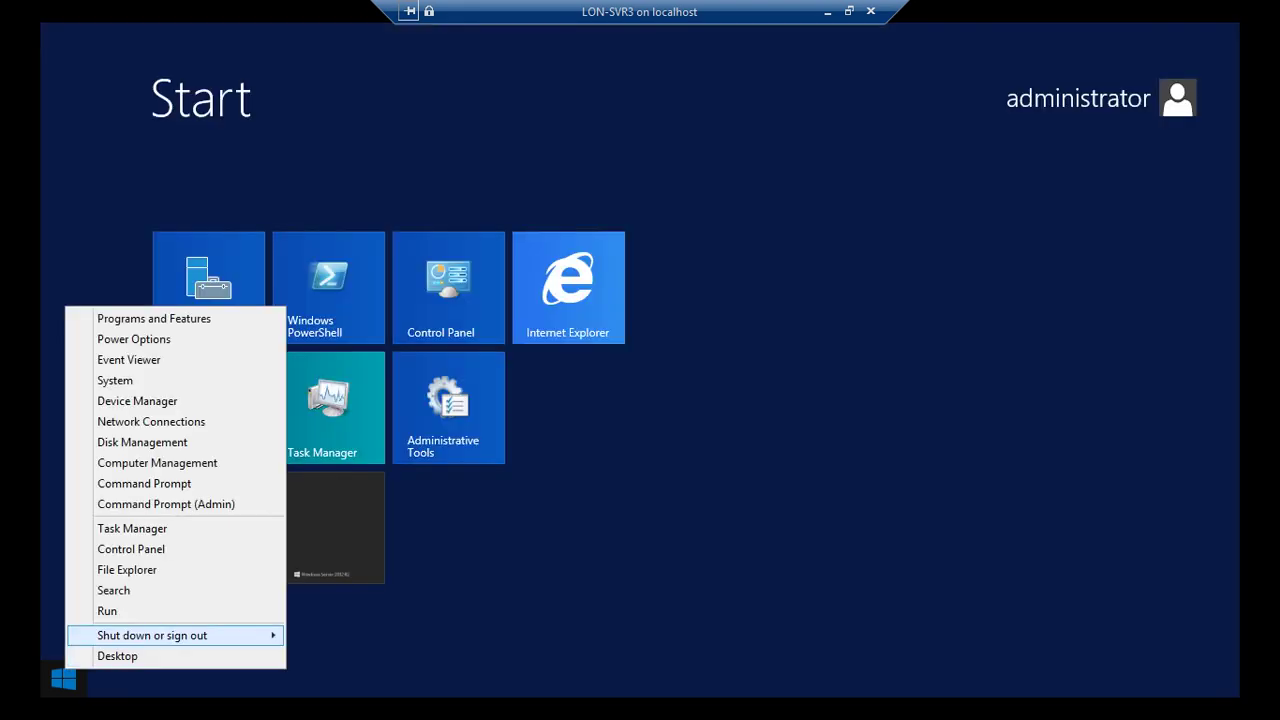
mouse_move(180, 635)
key("Return")
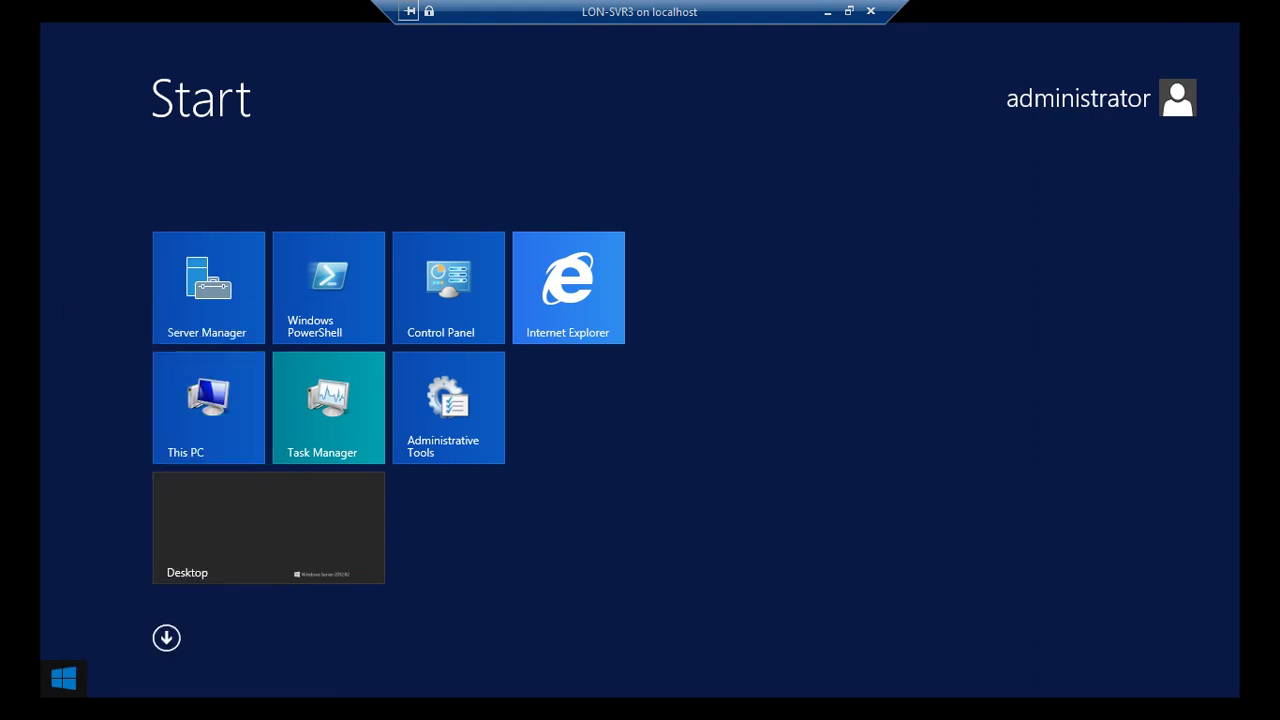
Connect to LON-CL2 from Hyper-V Manager in a windowed, non-full-screen view.
left_click(827, 11)
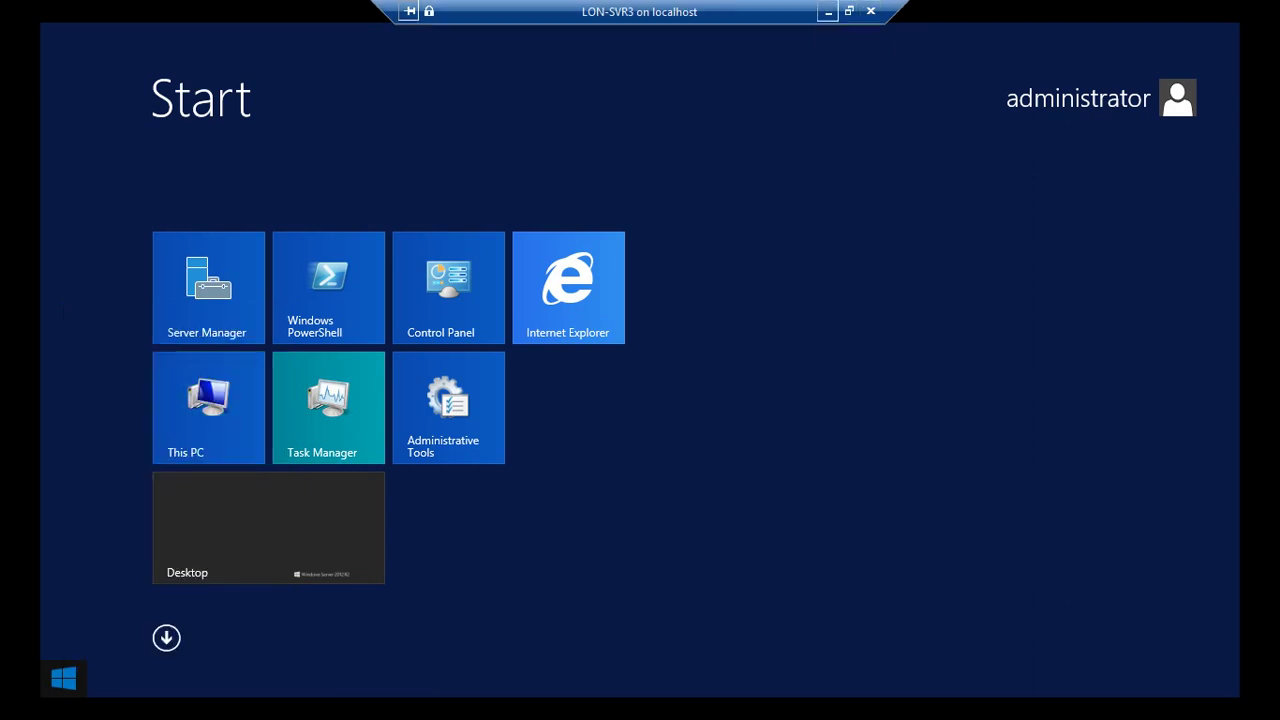
right_click(330, 160)
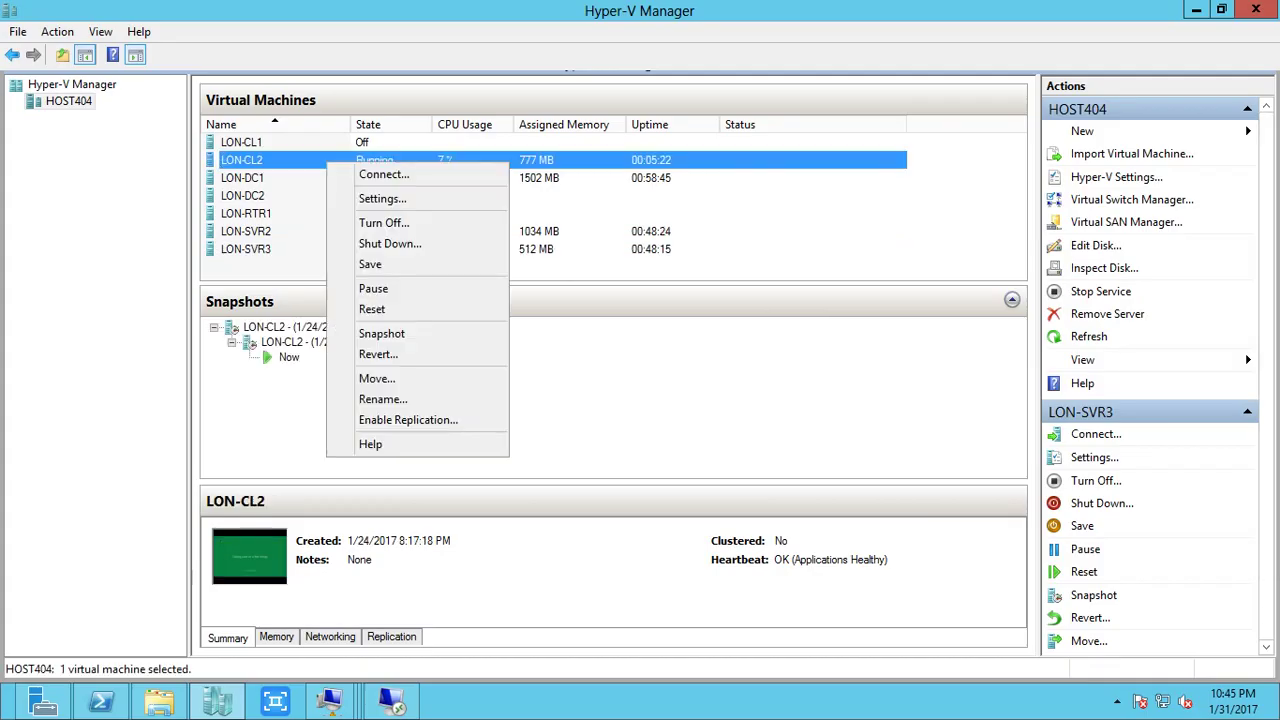
left_click(380, 173)
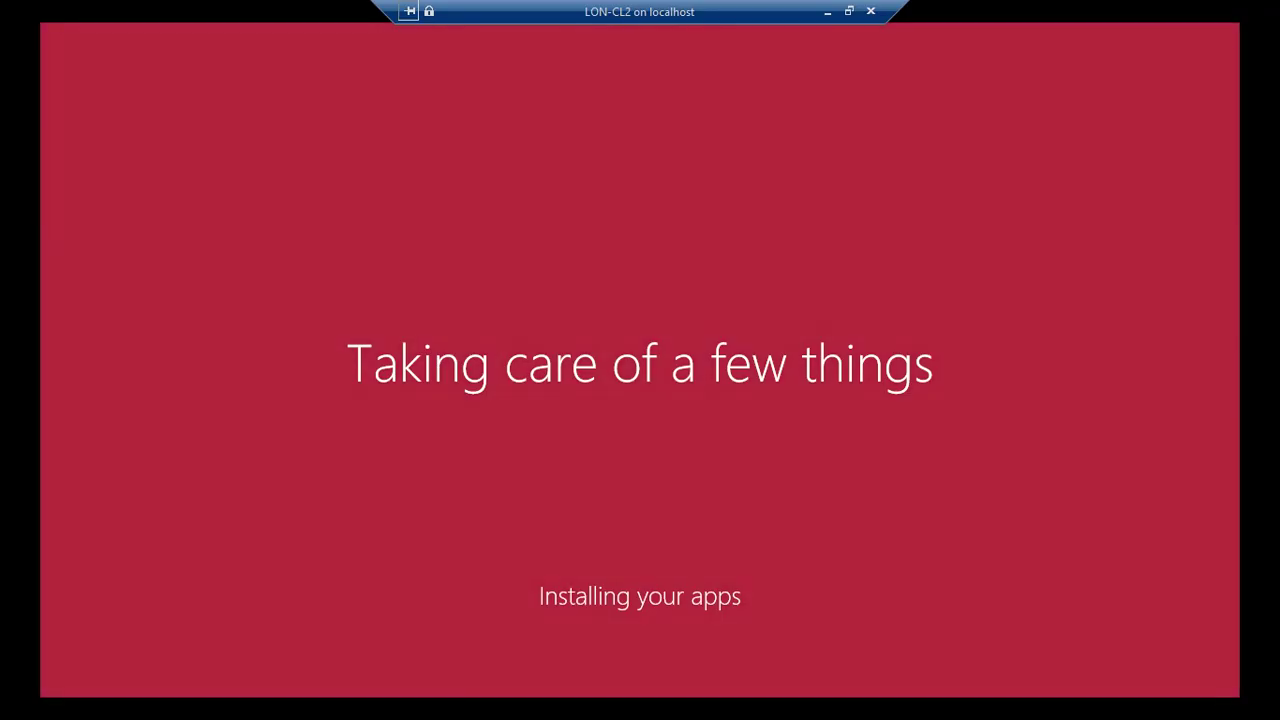
key("ctrl+alt+Pause")
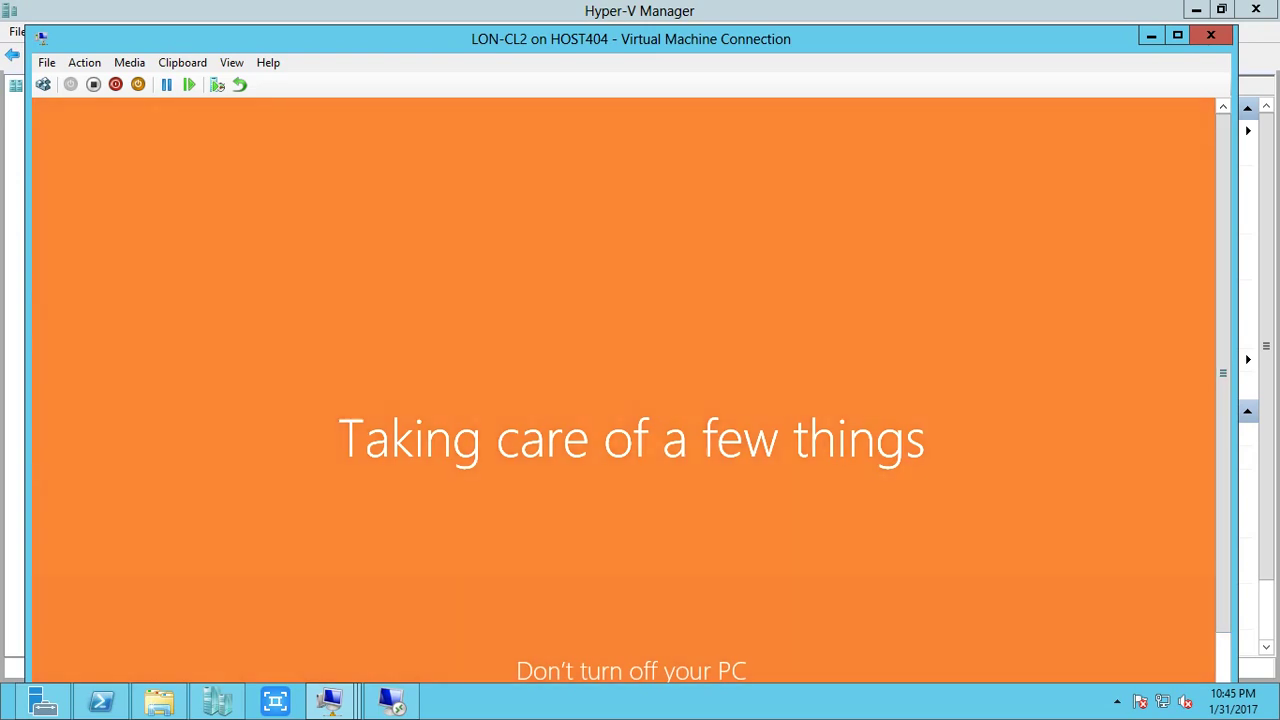
left_click(1117, 700)
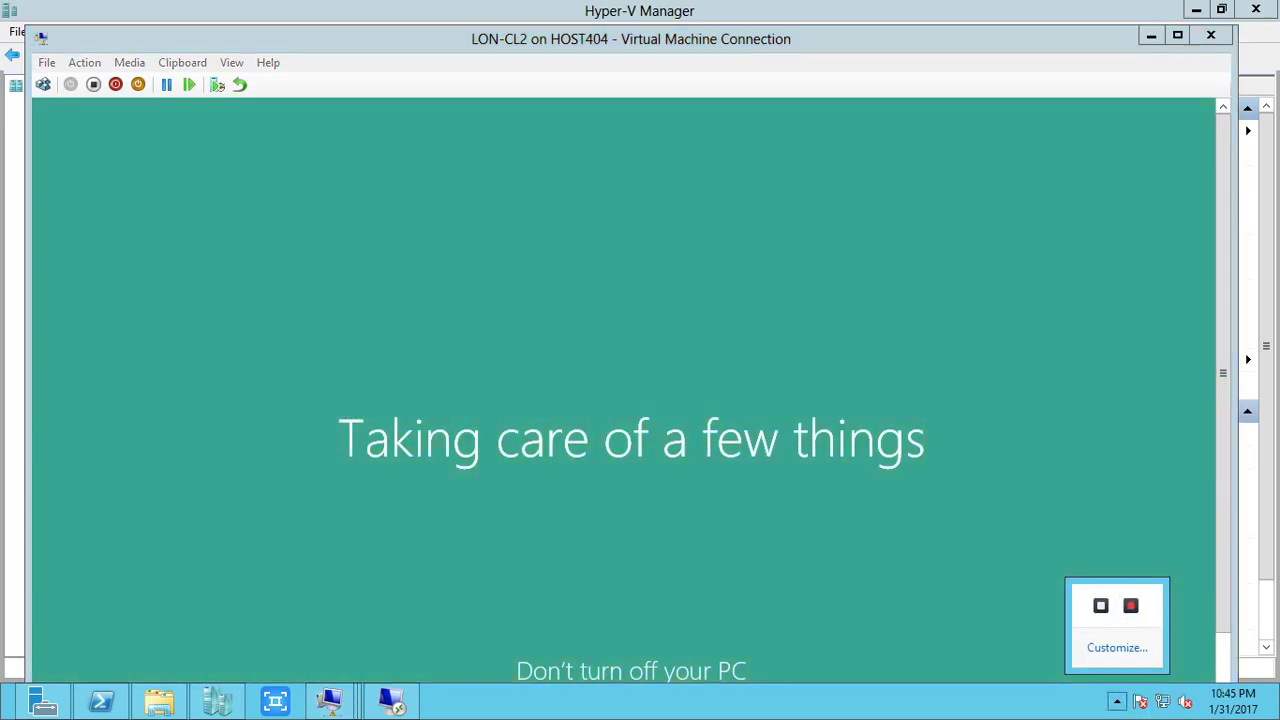
key("Escape")
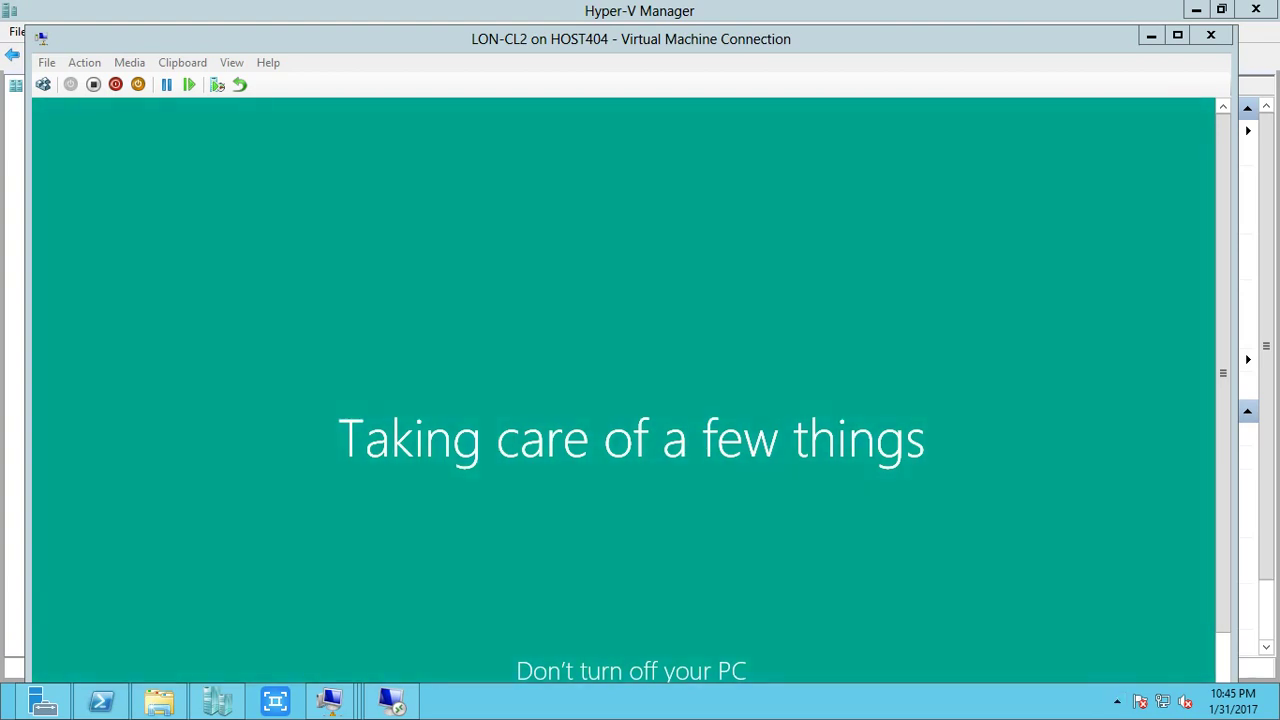
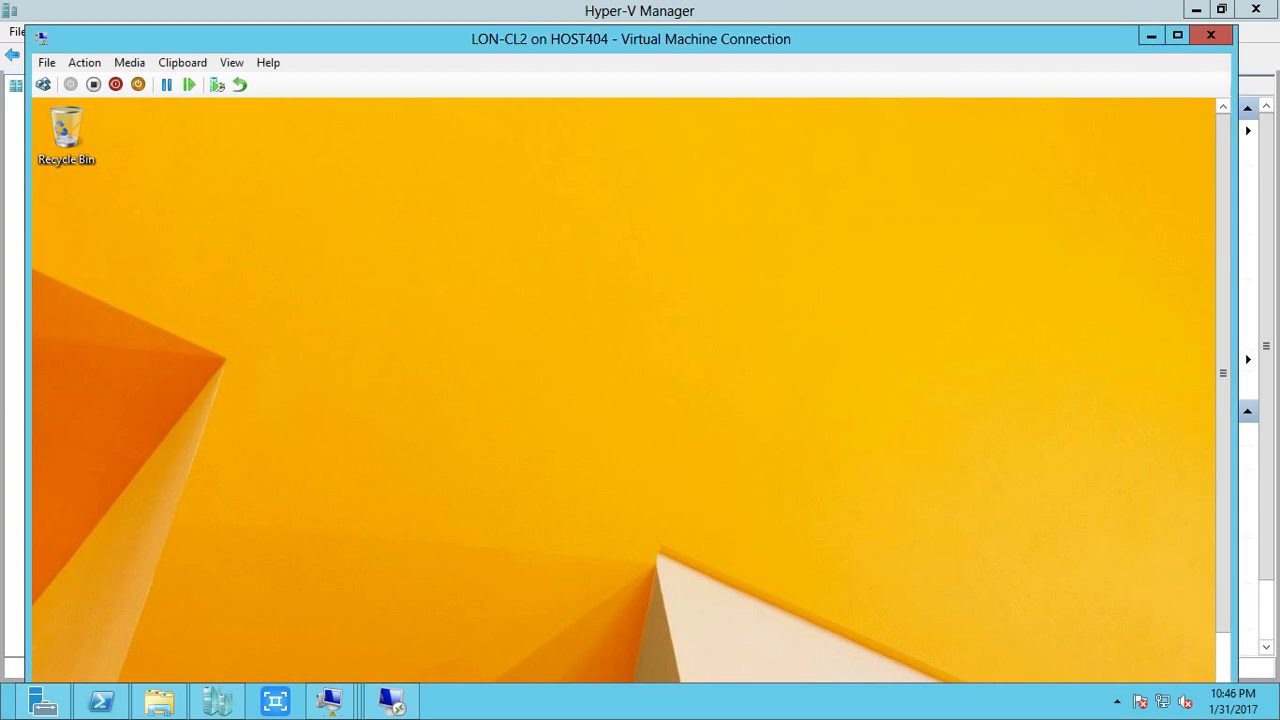
Make the LON-CL2 session full screen and open a Command Prompt with cmd.
key("ctrl+alt+Pause")
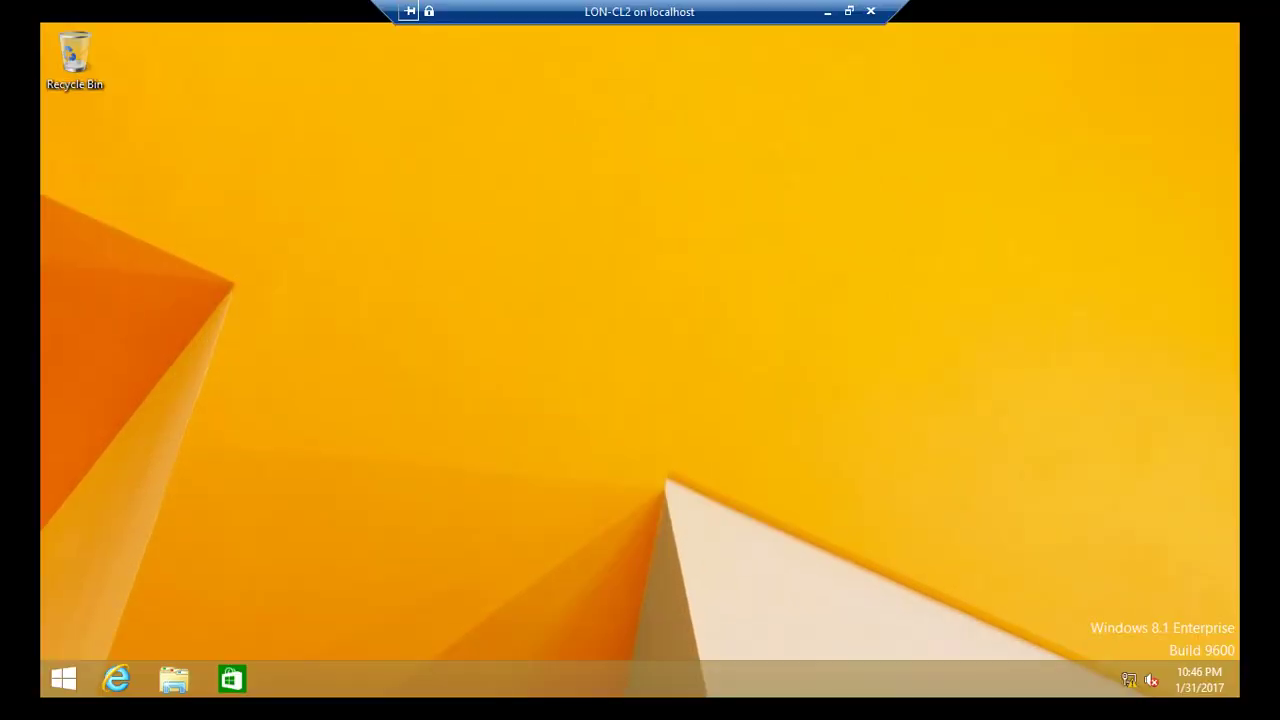
key("super+r")
type("cmd")
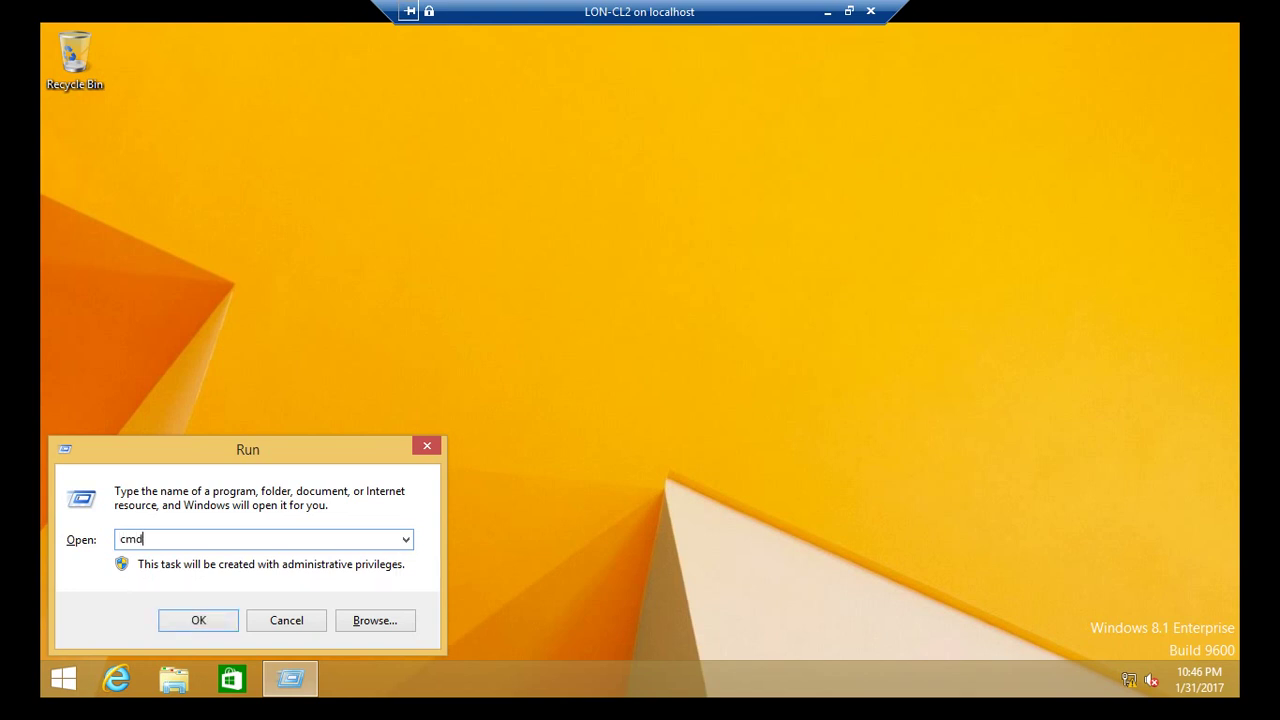
key("Return")
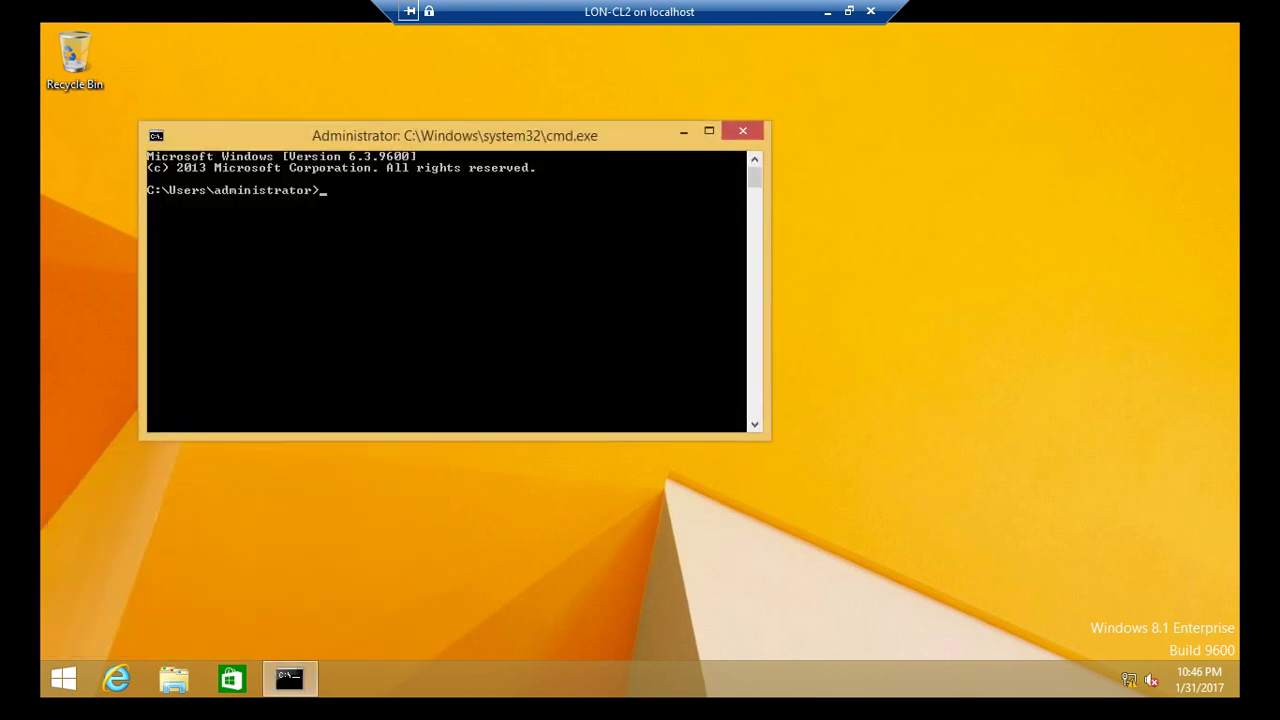
Run gpresult /r and review the computer and user settings, showing only Default Domain Policy.
type("gpresult /r")
key("Return")
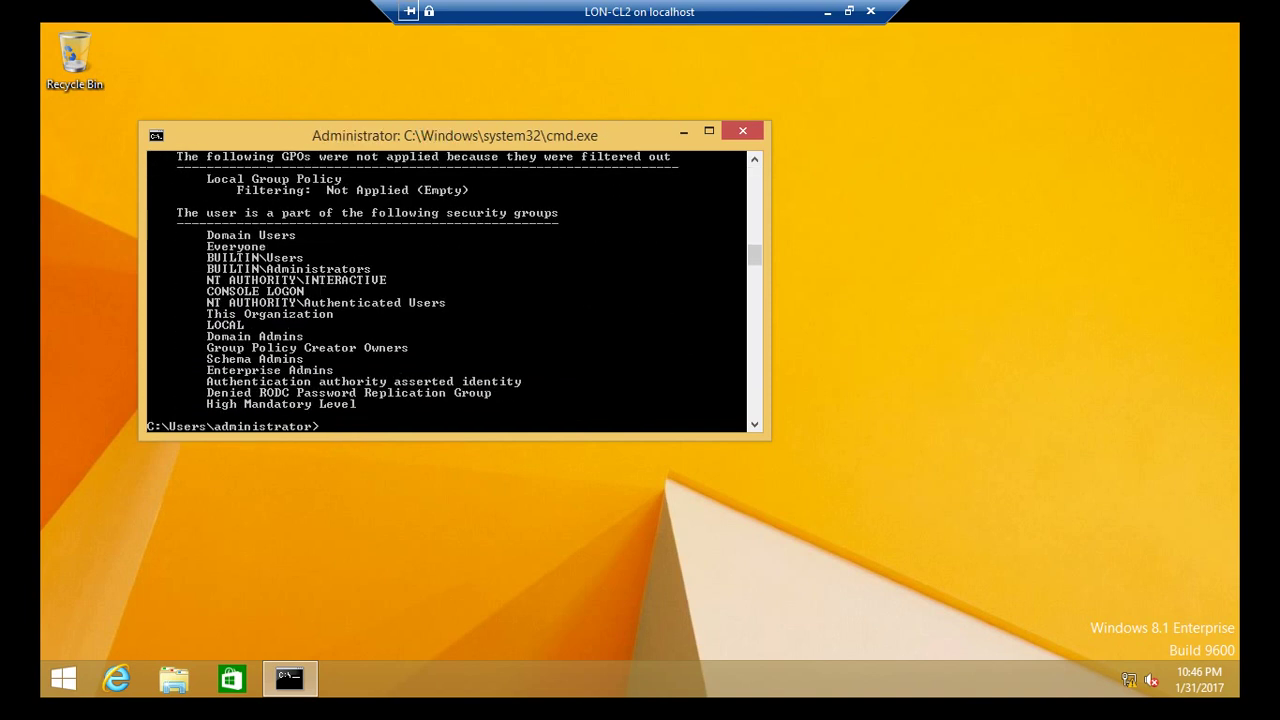
scroll(454, 290, "up", 4)
scroll(454, 290, "up", 12)
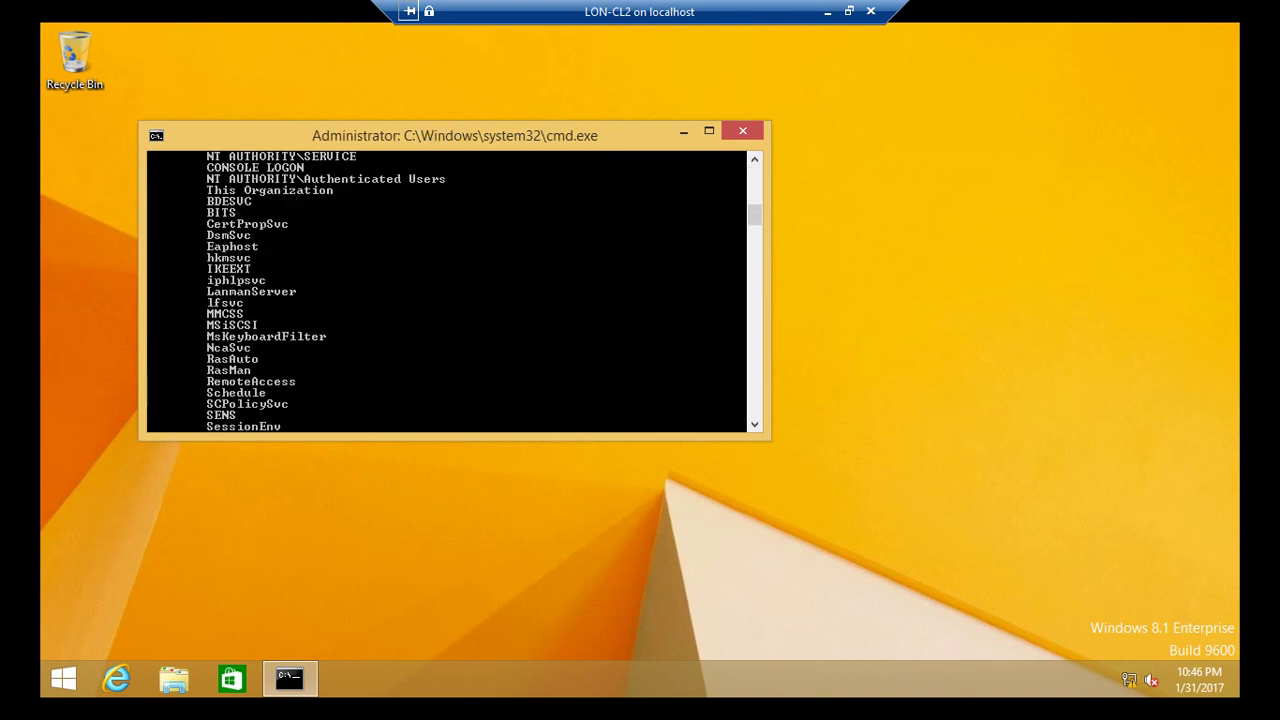
scroll(454, 290, "up", 4)
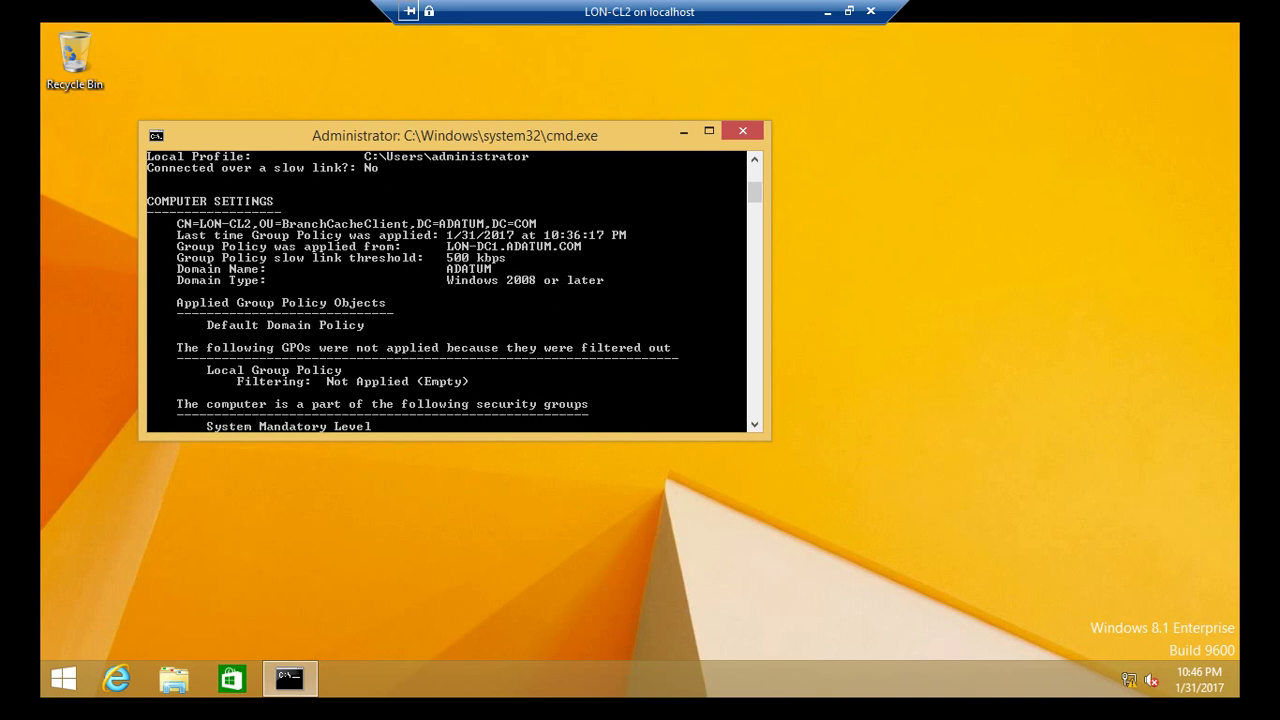
scroll(454, 290, "down", 2)
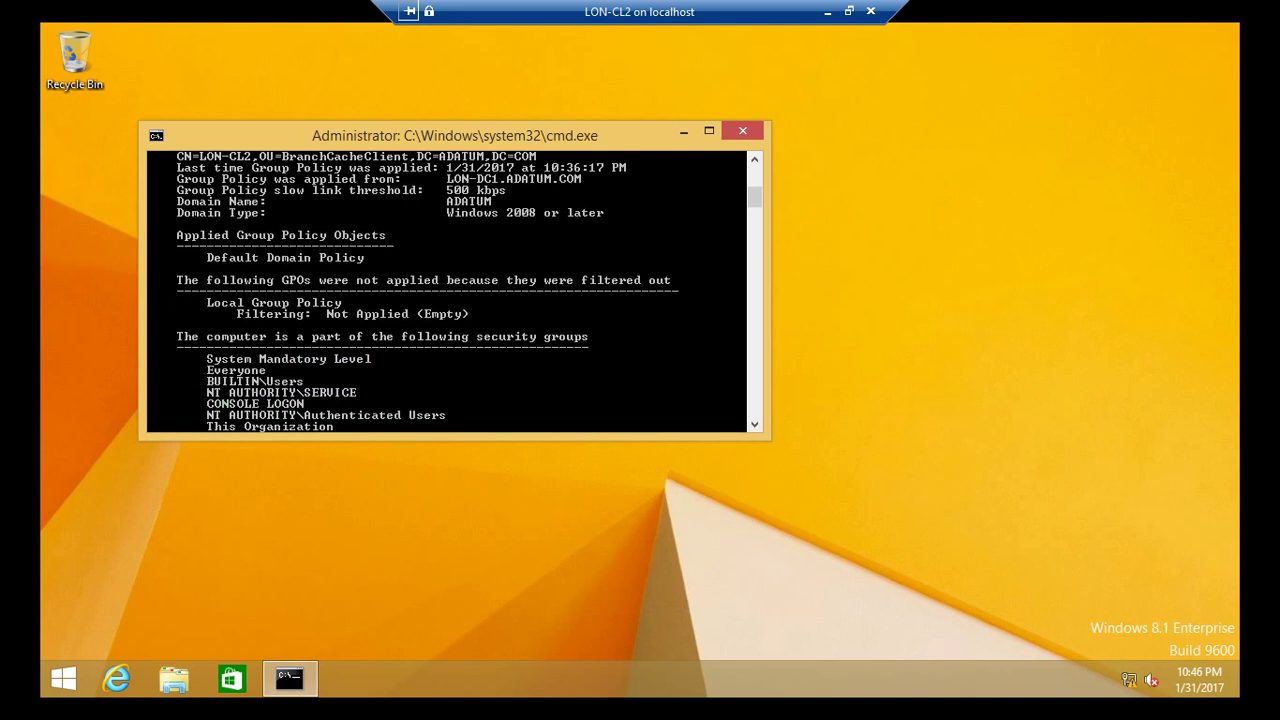
scroll(454, 290, "up", 3)
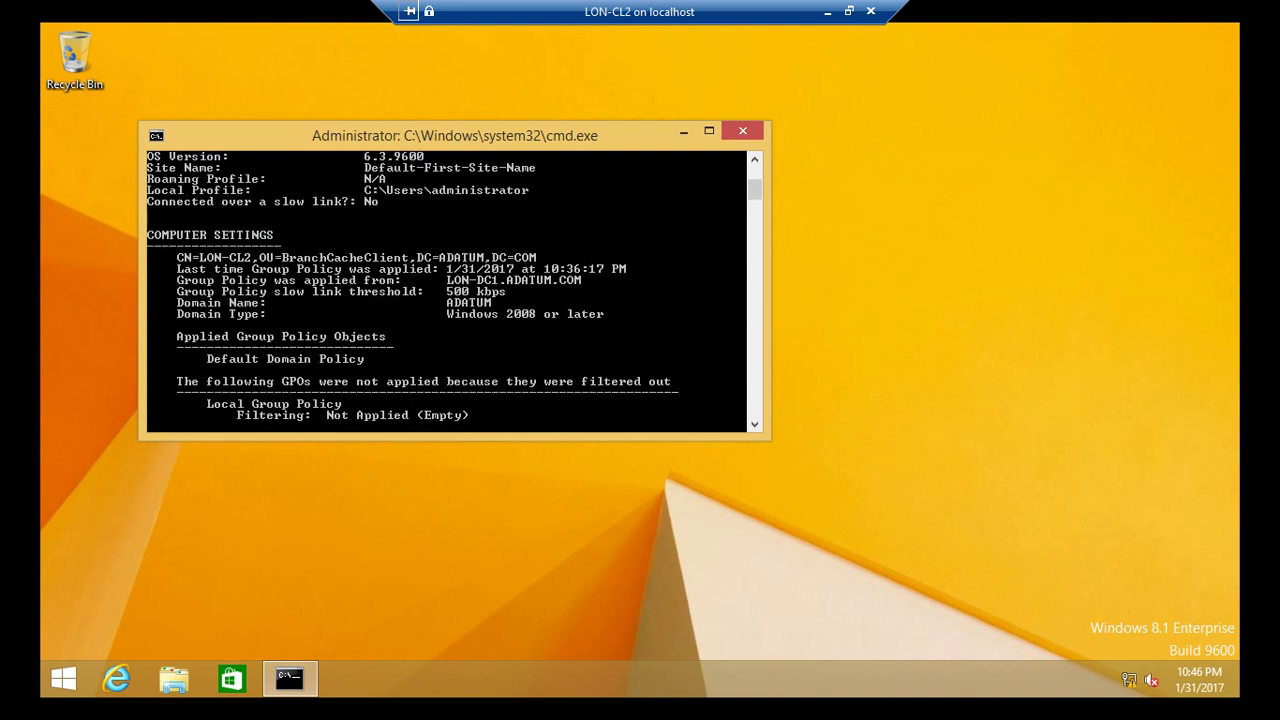
scroll(454, 290, "down", 2)
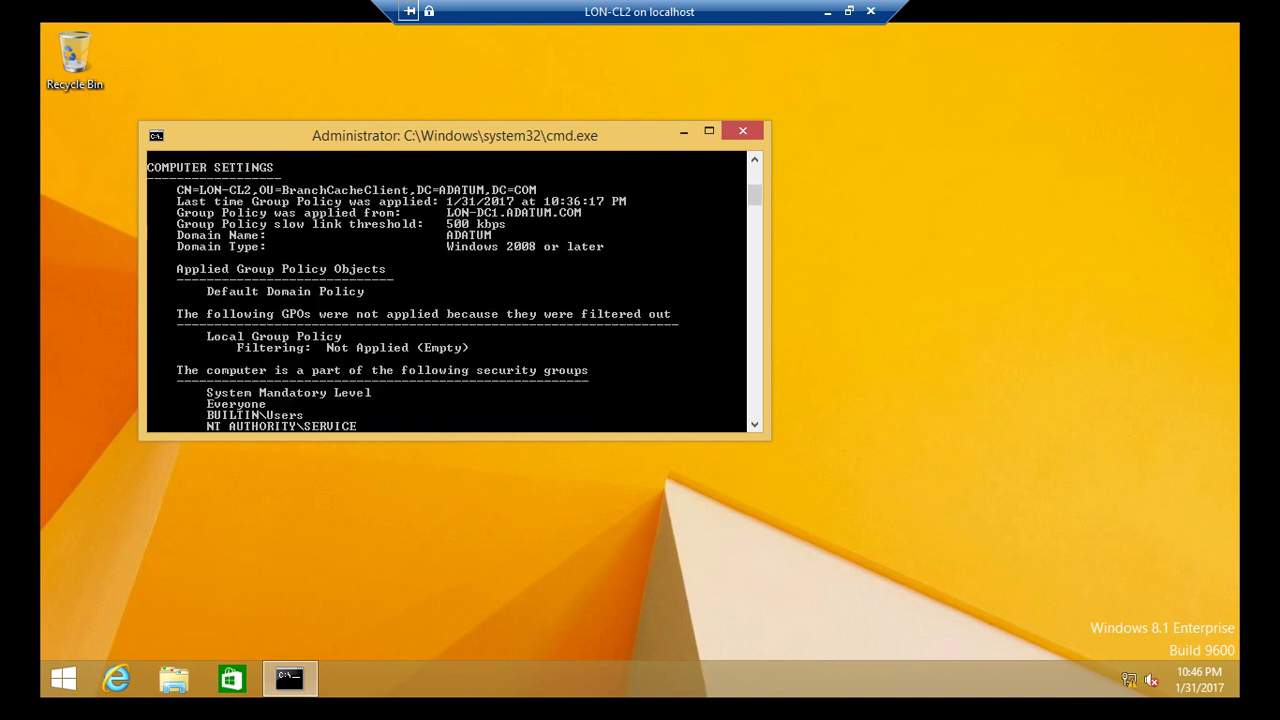
scroll(454, 290, "down", 2)
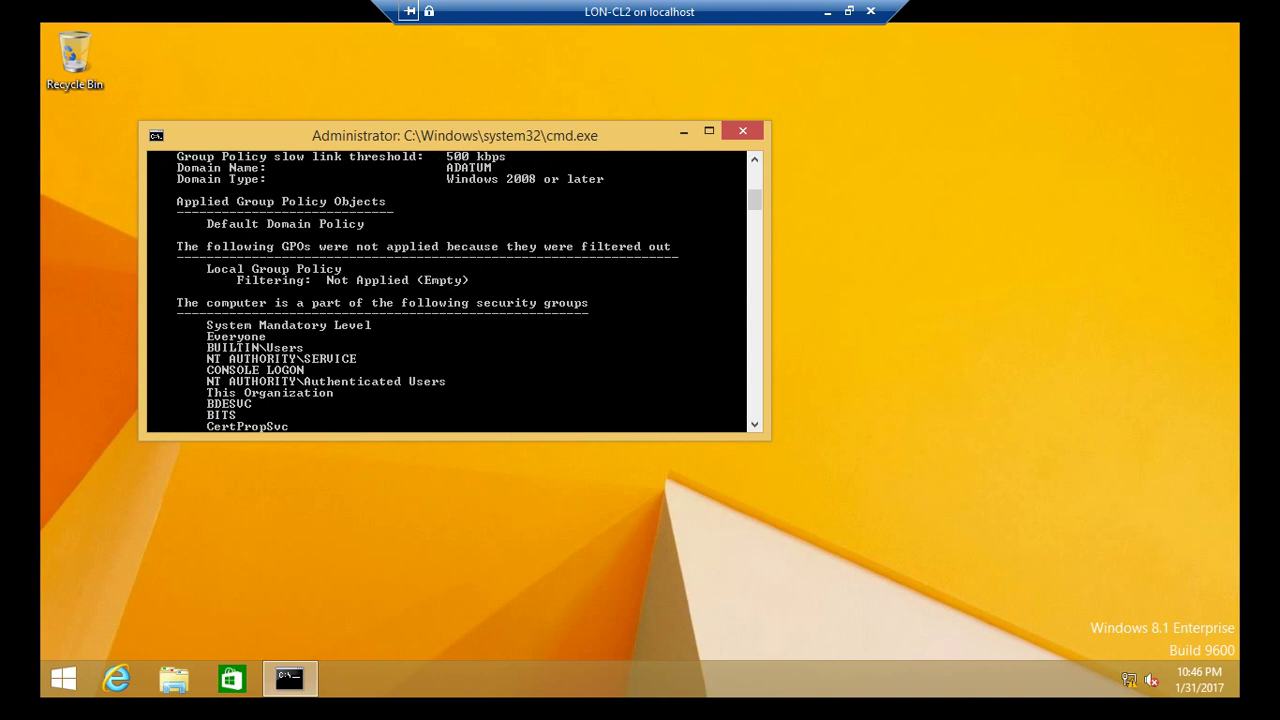
scroll(454, 290, "down", 7)
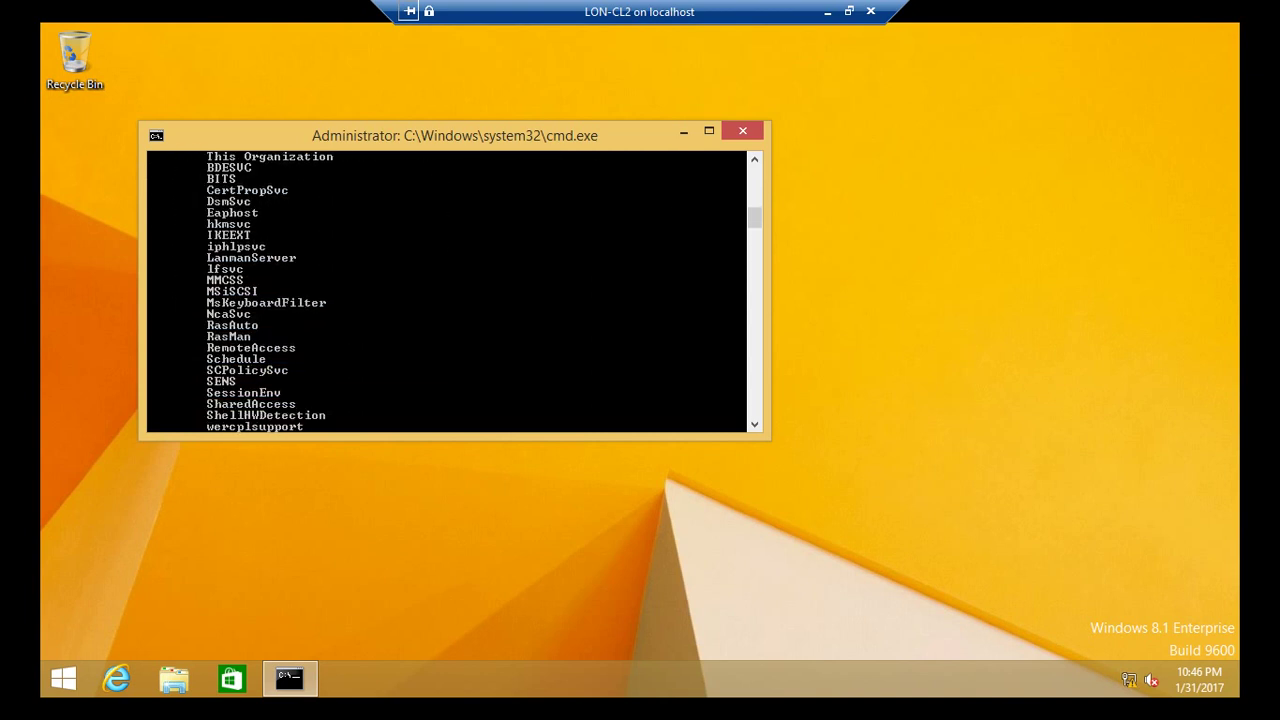
scroll(454, 290, "down", 10)
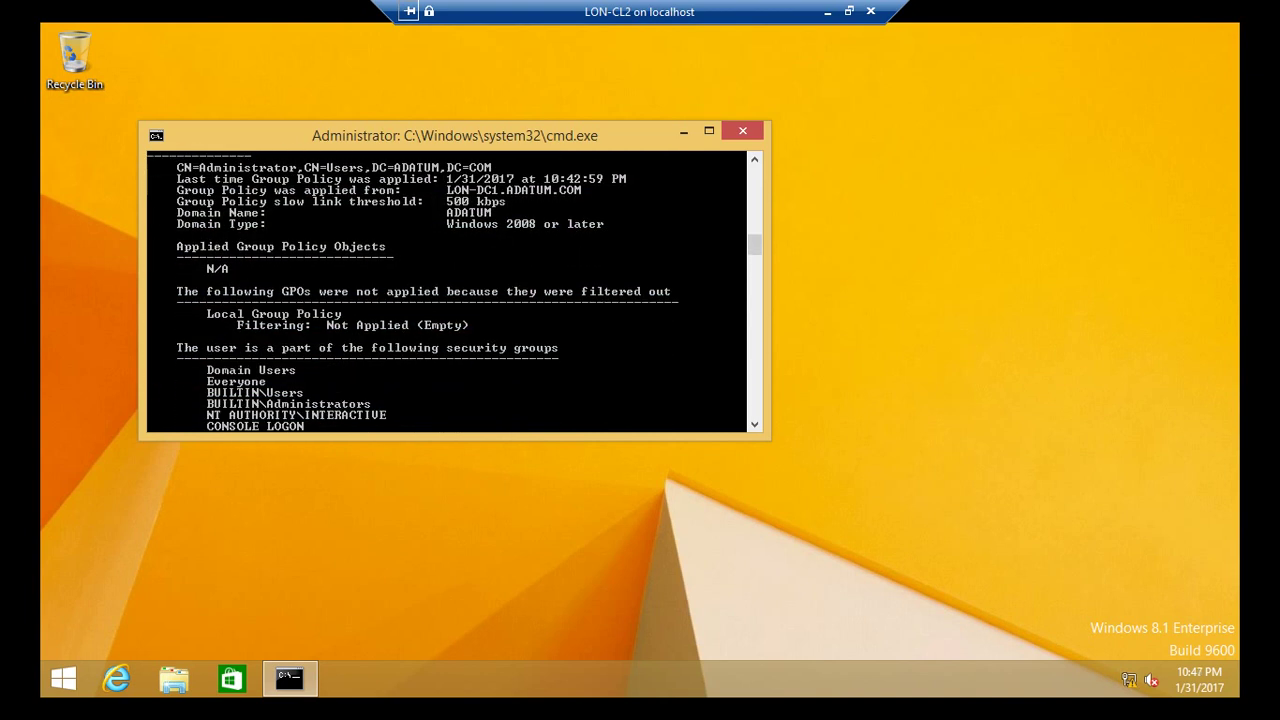
scroll(454, 290, "down", 6)
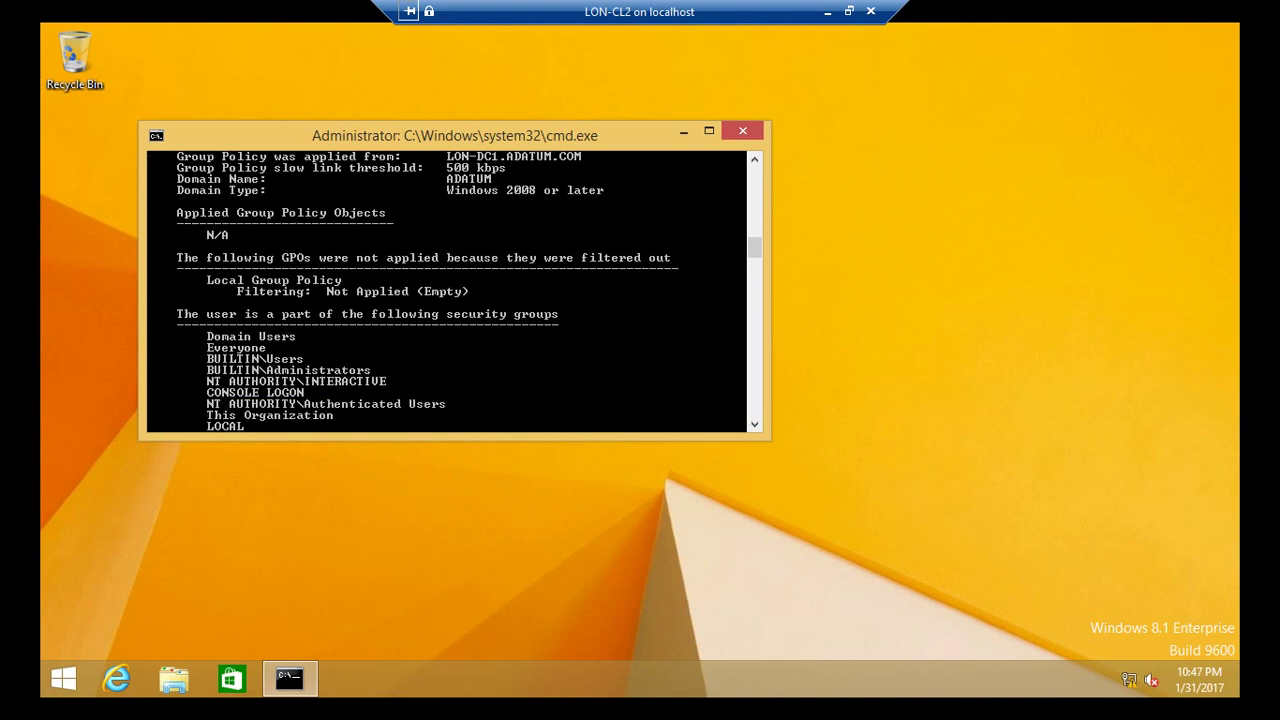
scroll(454, 290, "up", 5)
scroll(454, 290, "up", 12)
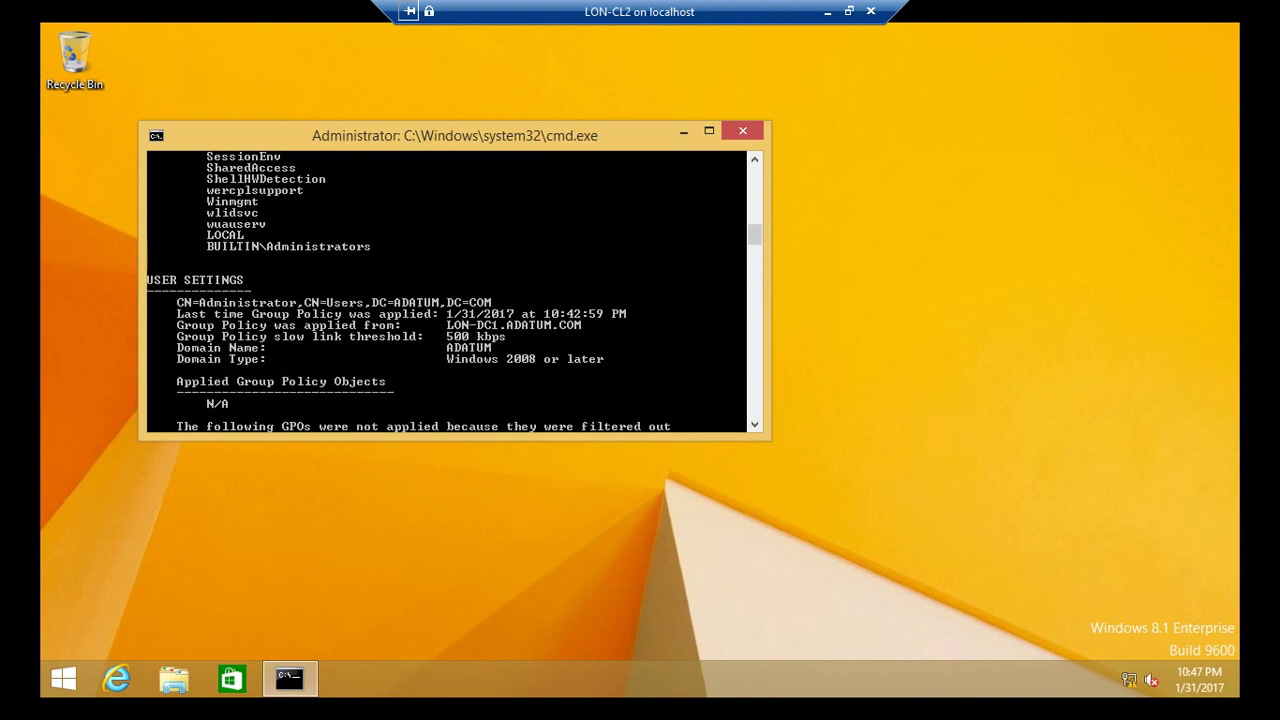
Switch from LON-CL2 to a LON-DC1 connection and bring up Group Policy Management there.
left_click(827, 11)
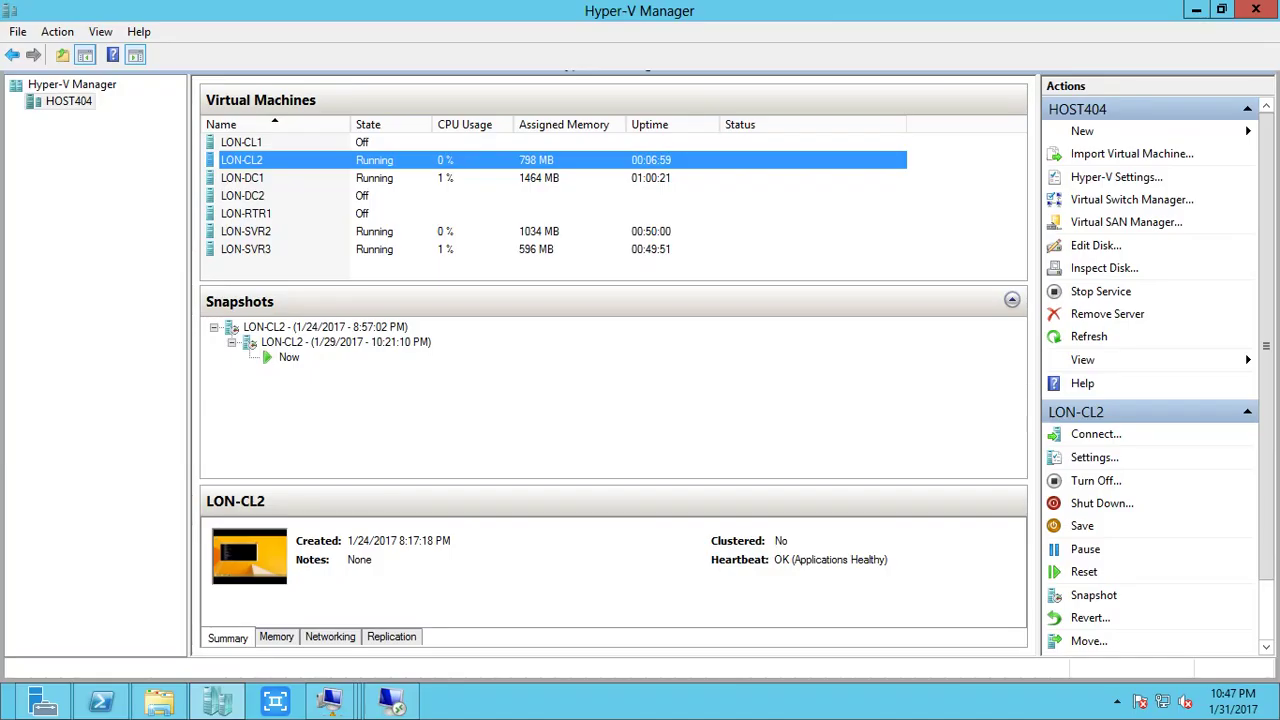
right_click(348, 178)
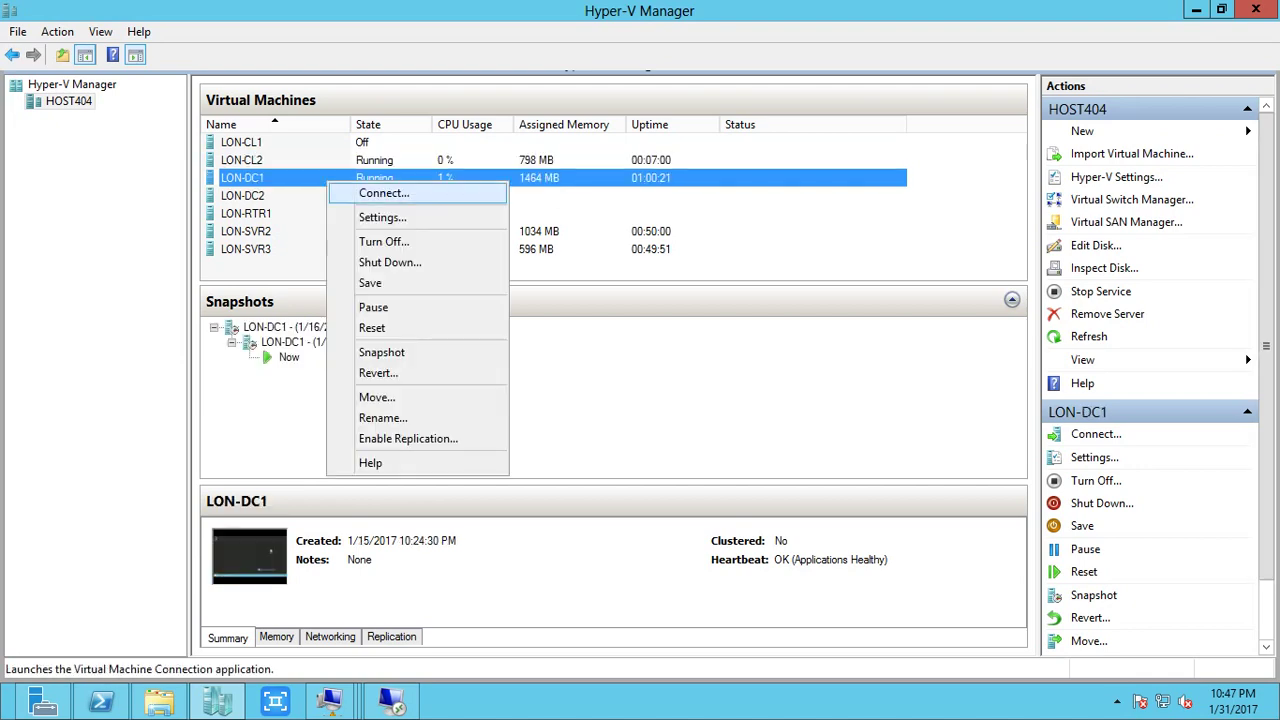
left_click(371, 191)
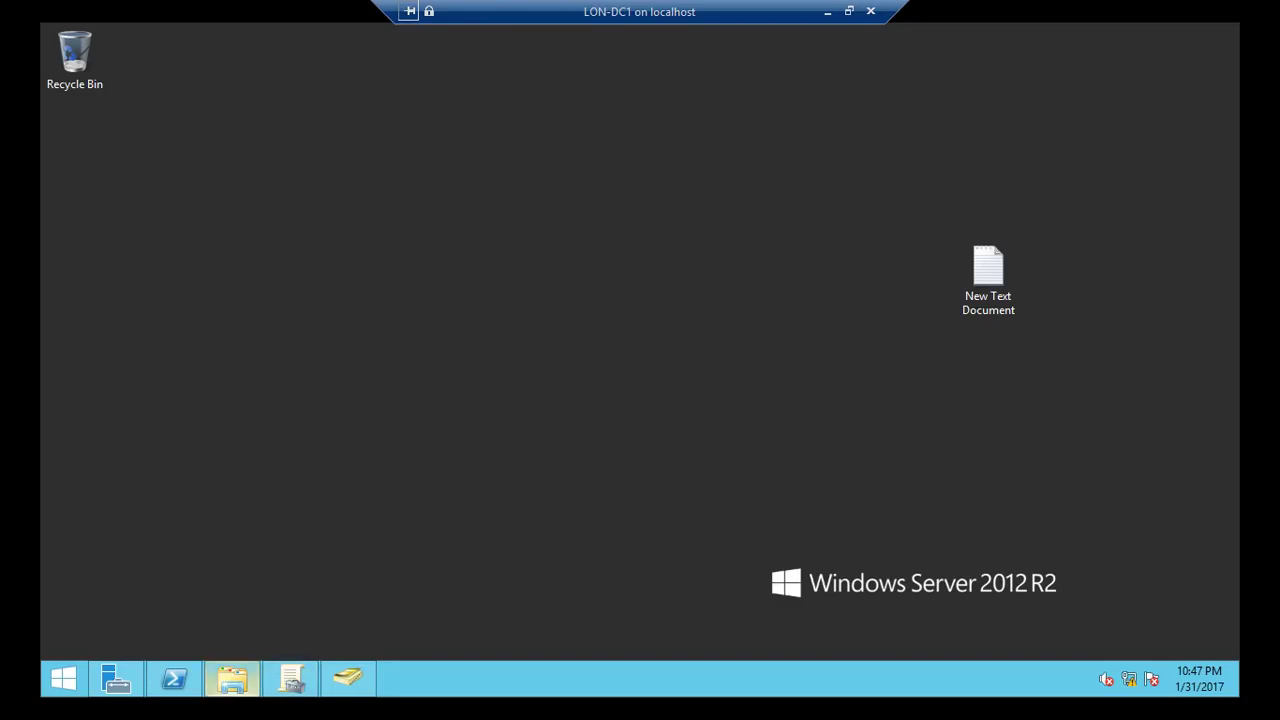
left_click(291, 679)
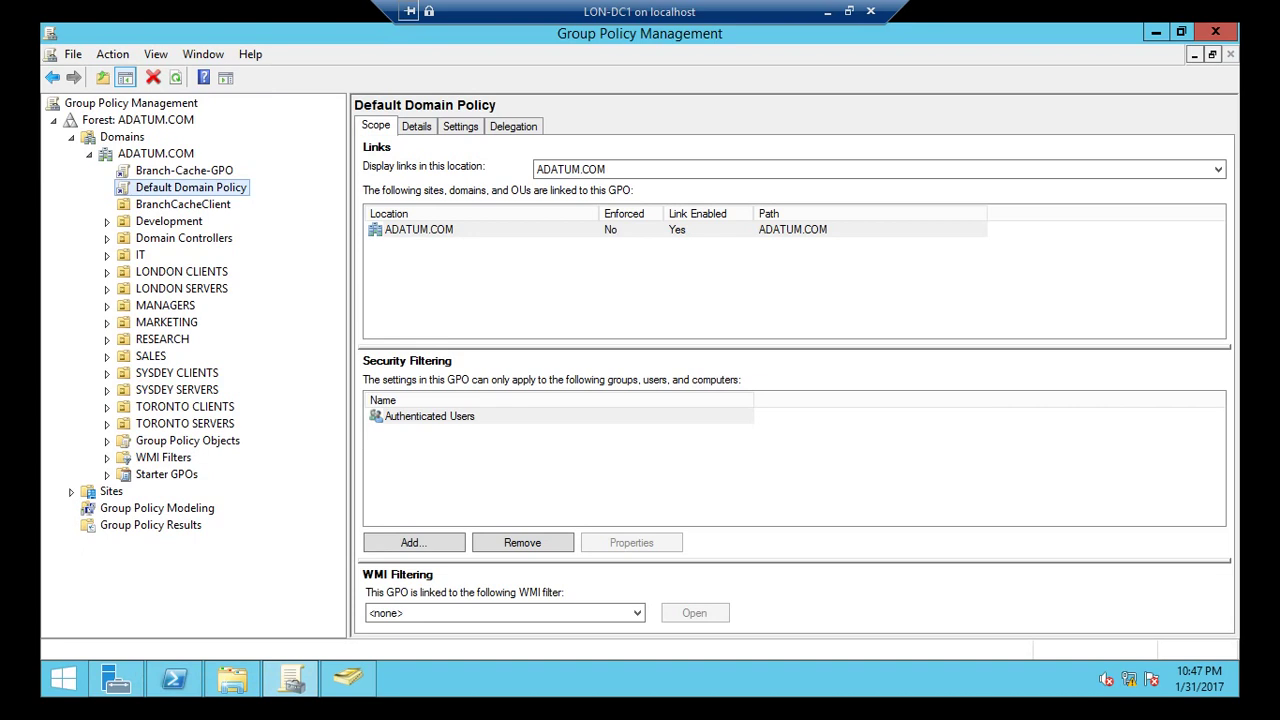
Edit Branch-Cache-GPO from ADATUM.COM's Linked Group Policy Objects list.
left_click(155, 153)
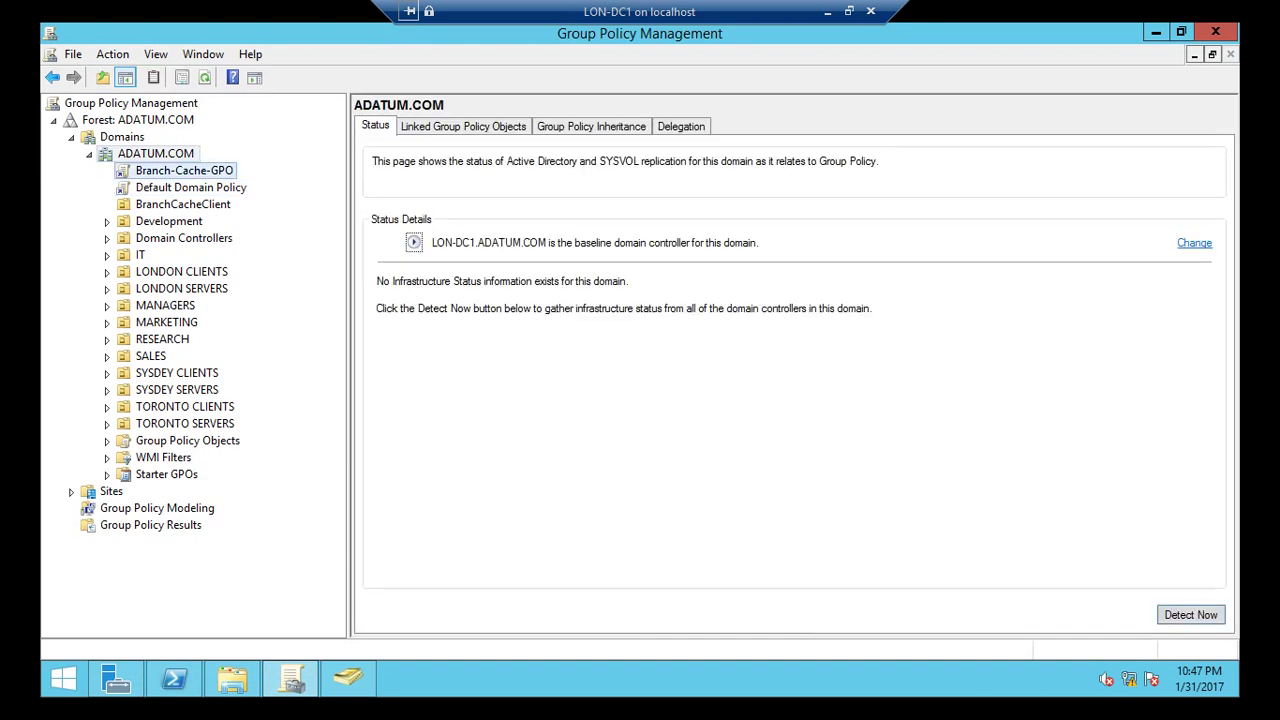
key("Return")
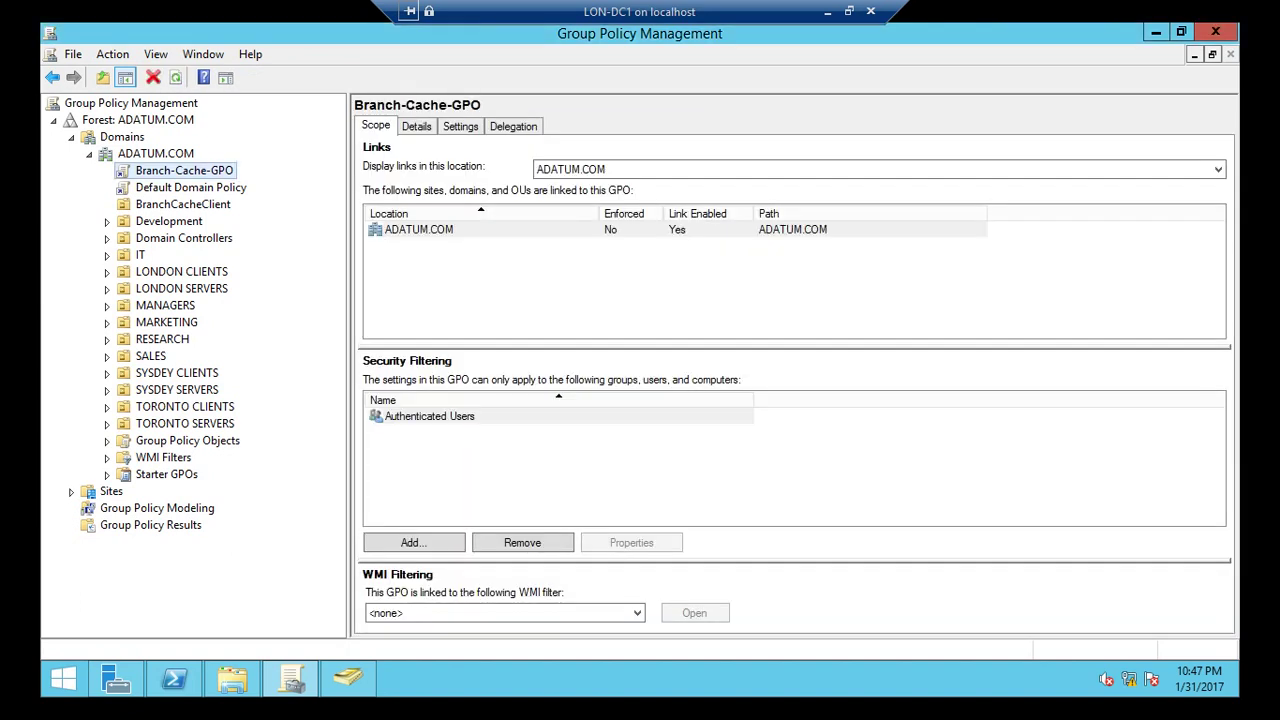
left_click(155, 153)
left_click(450, 127)
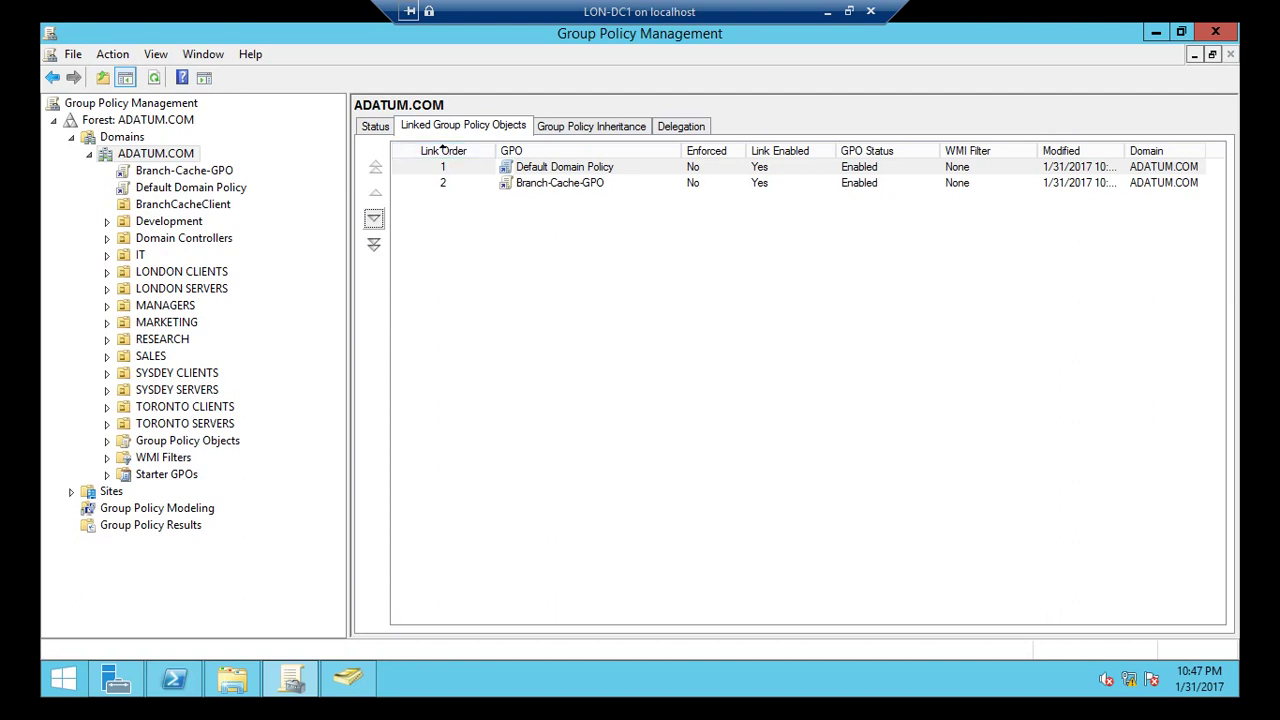
right_click(181, 171)
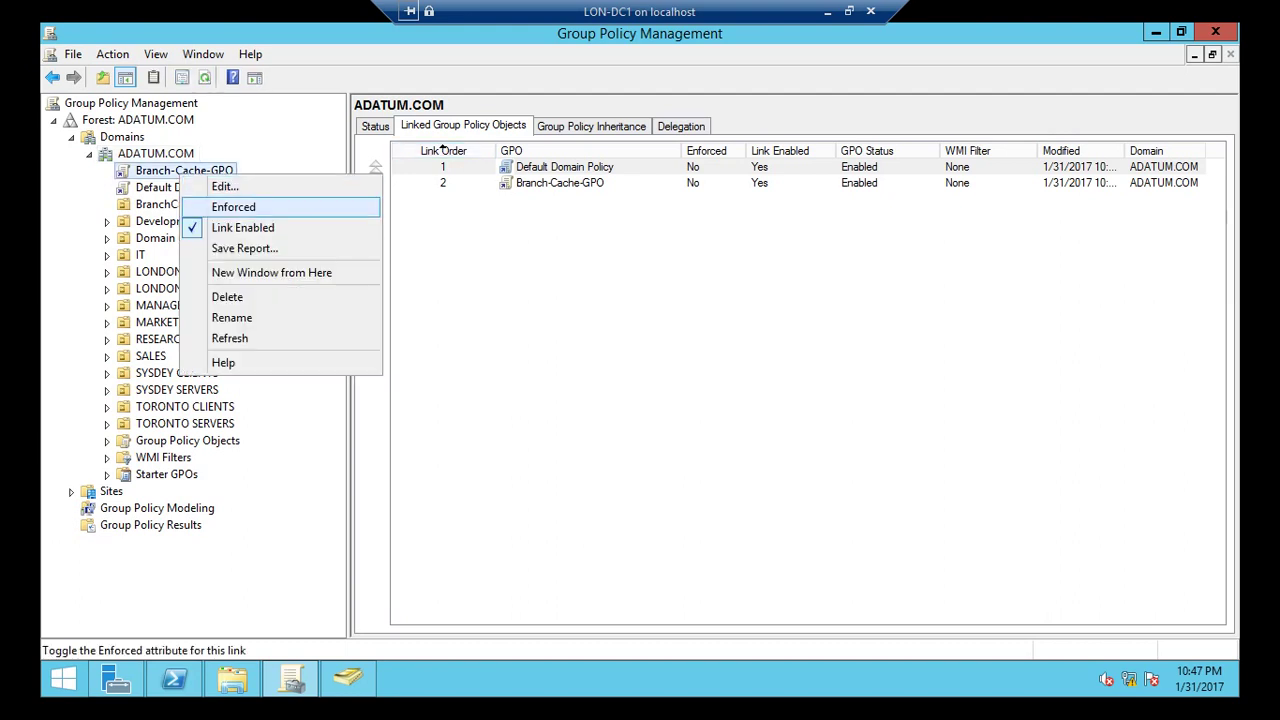
left_click(225, 186)
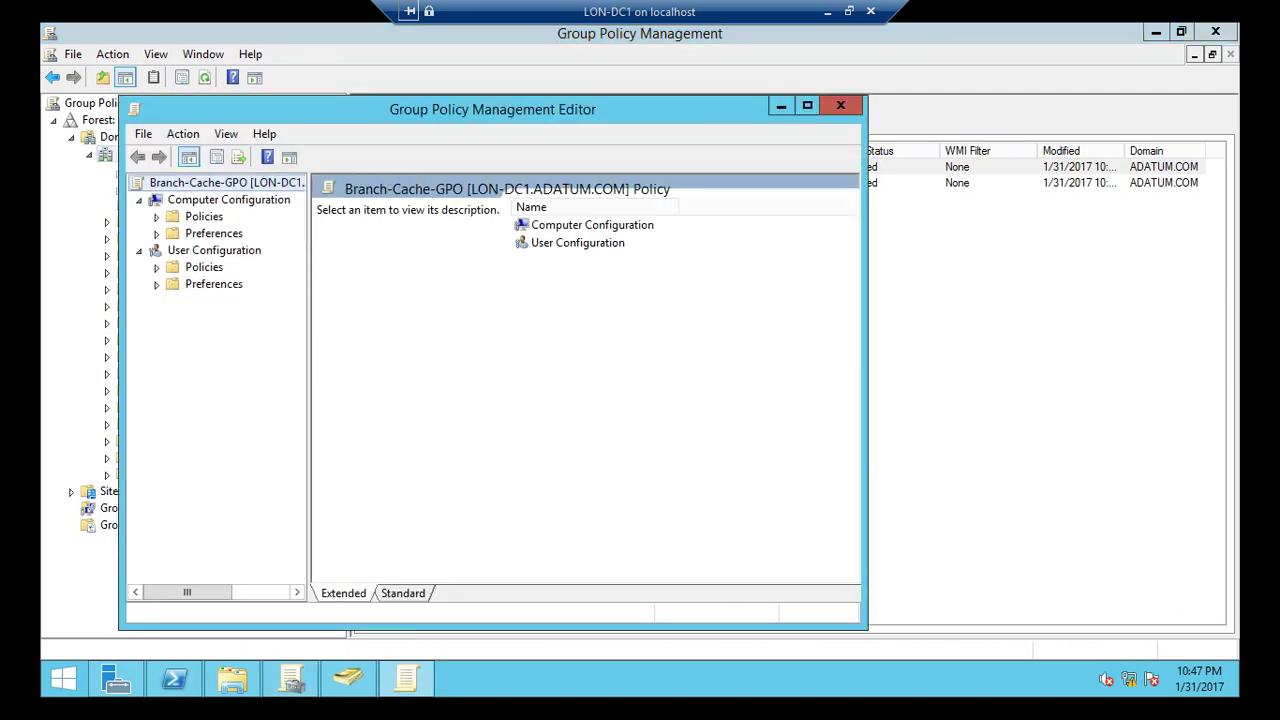
Browse Computer Configuration to Administrative Templates > Network > BranchCache, then close the editor.
left_click(156, 216)
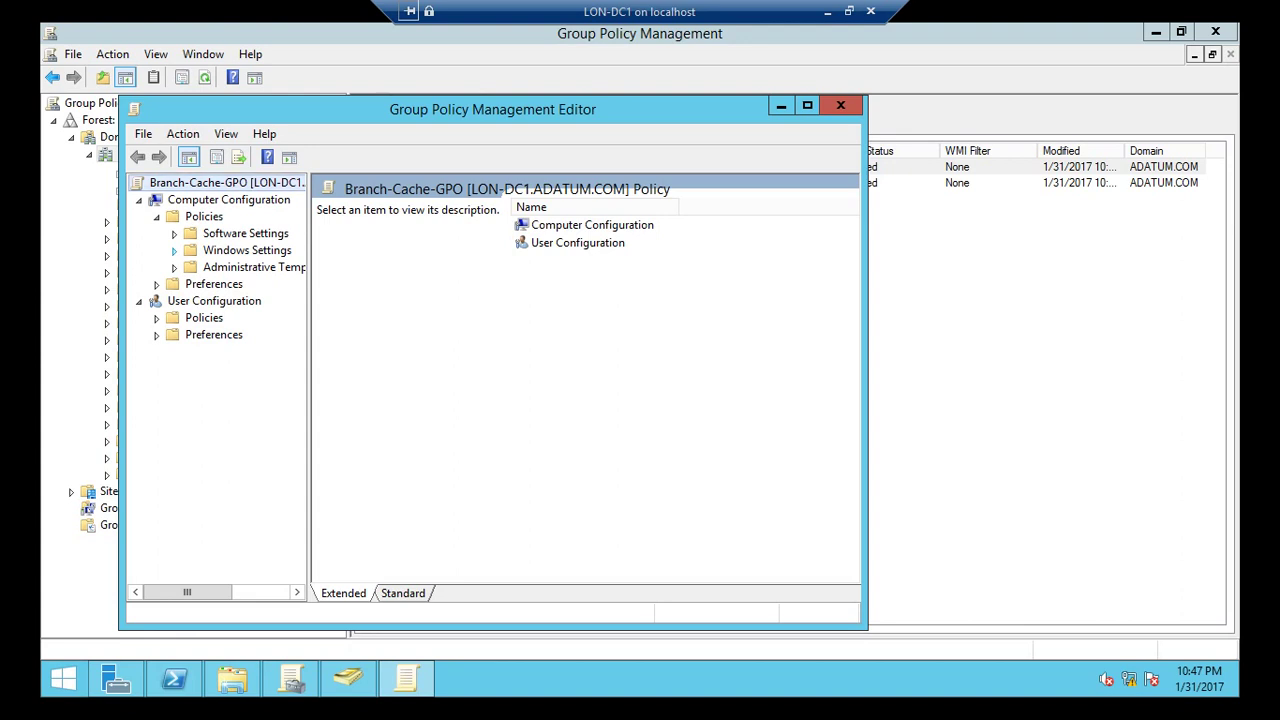
left_click(174, 250)
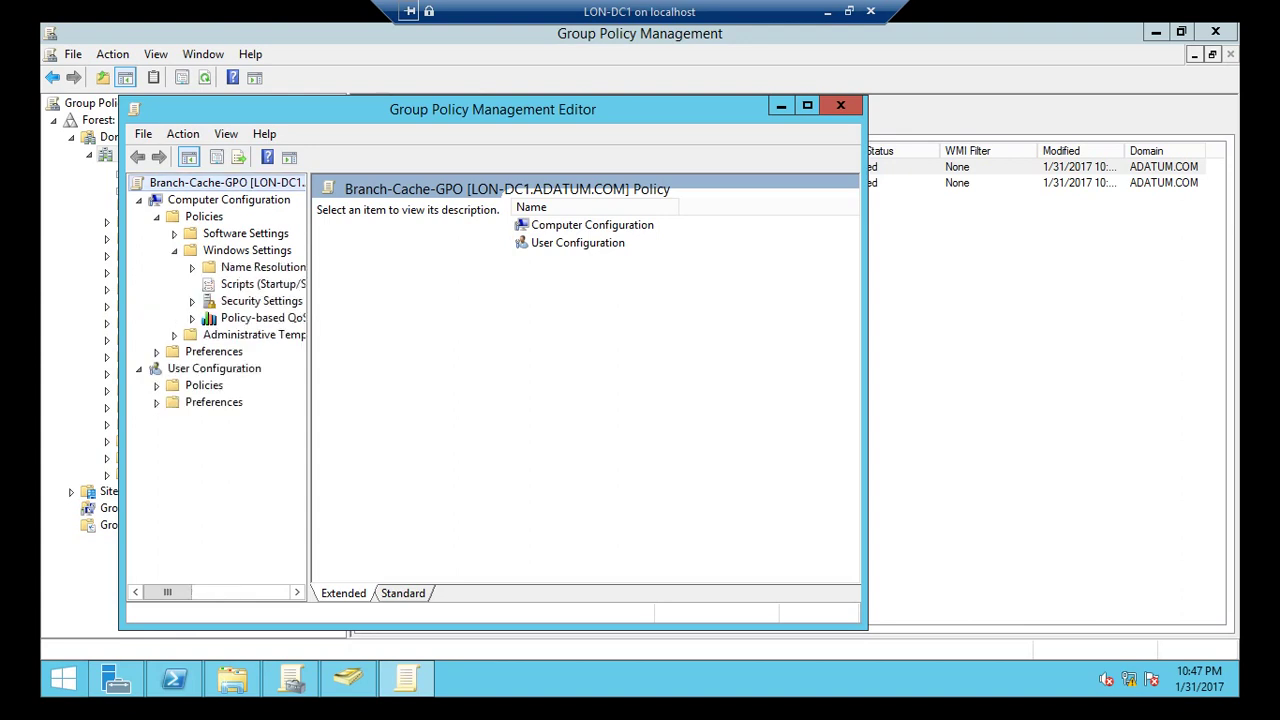
left_click(174, 250)
left_click(174, 267)
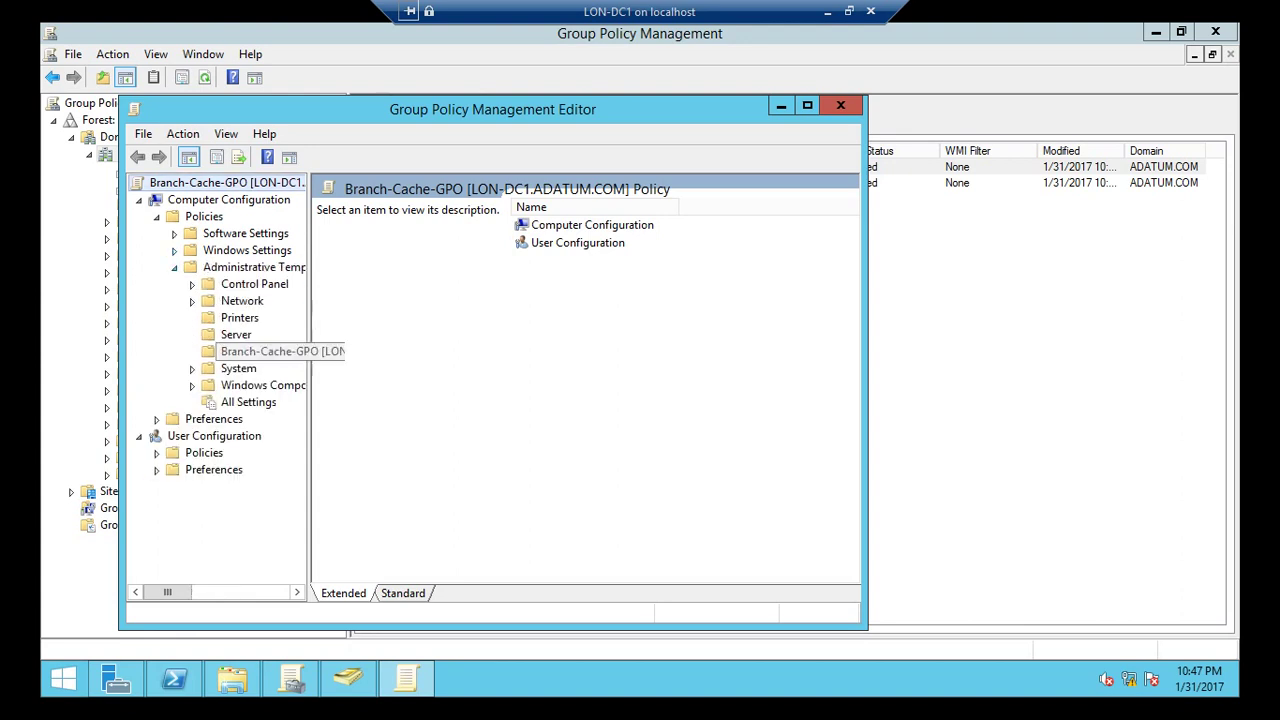
left_click(192, 300)
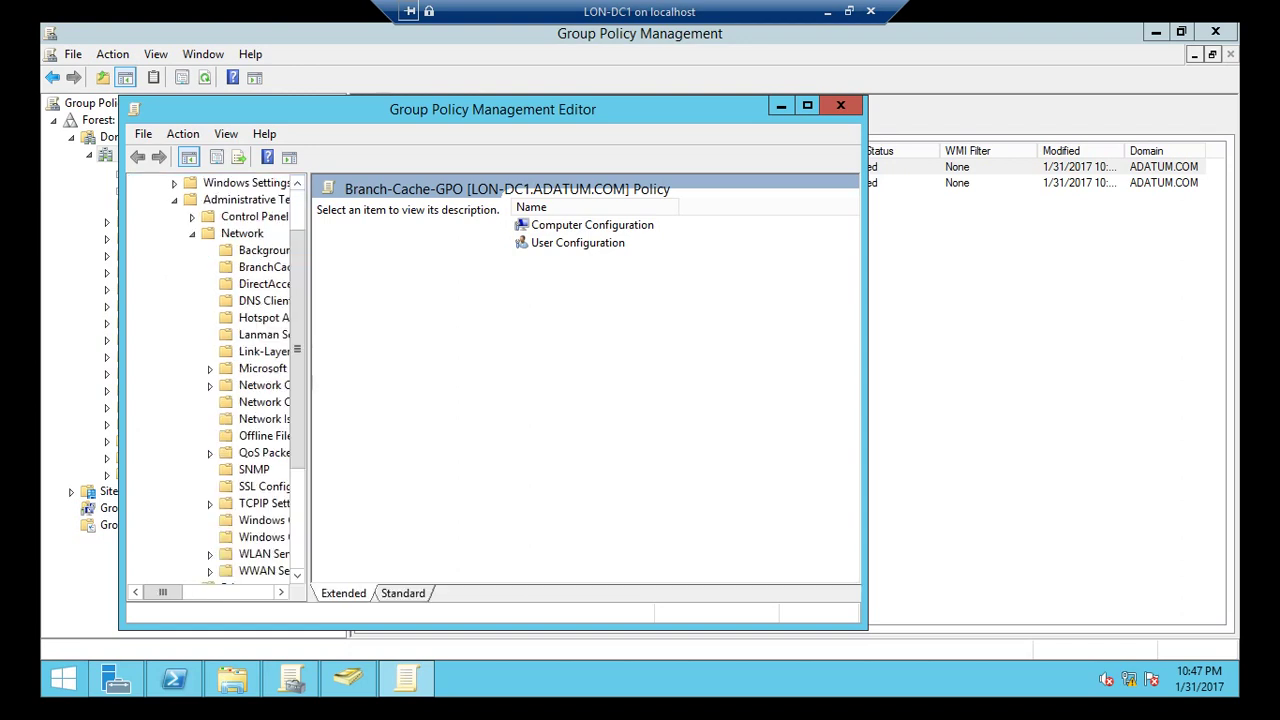
left_click(264, 267)
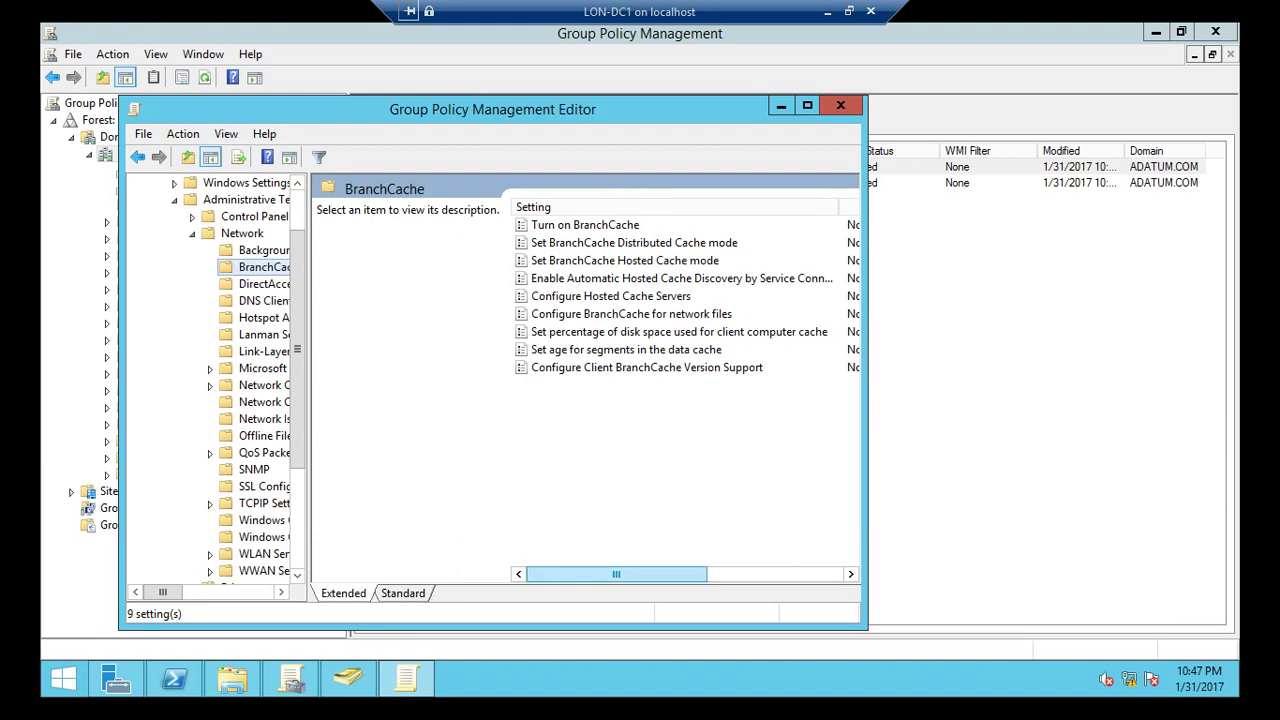
mouse_move(616, 574)
left_mouse_down()
mouse_move(702, 574)
mouse_move(616, 574)
left_mouse_up()
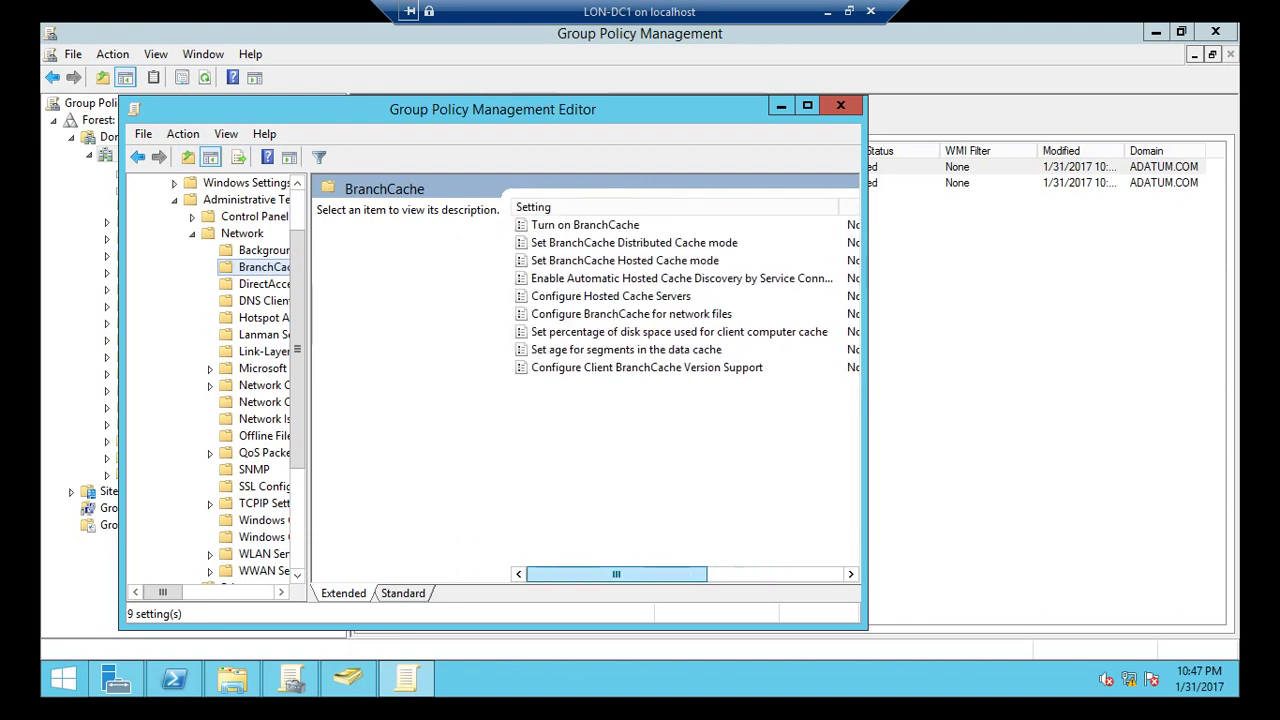
left_click(840, 105)
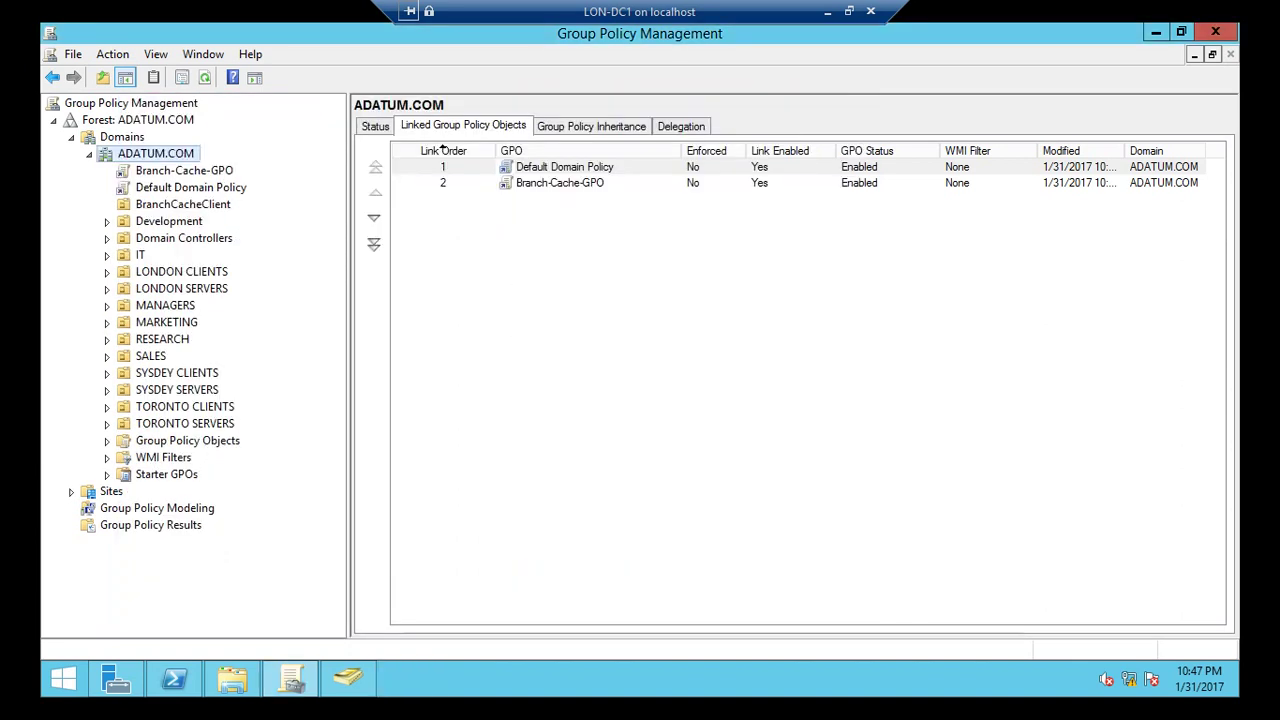
Reopen Branch-Cache-GPO, review the nine Not configured BranchCache settings again, and close the editor.
right_click(180, 171)
key("Return")
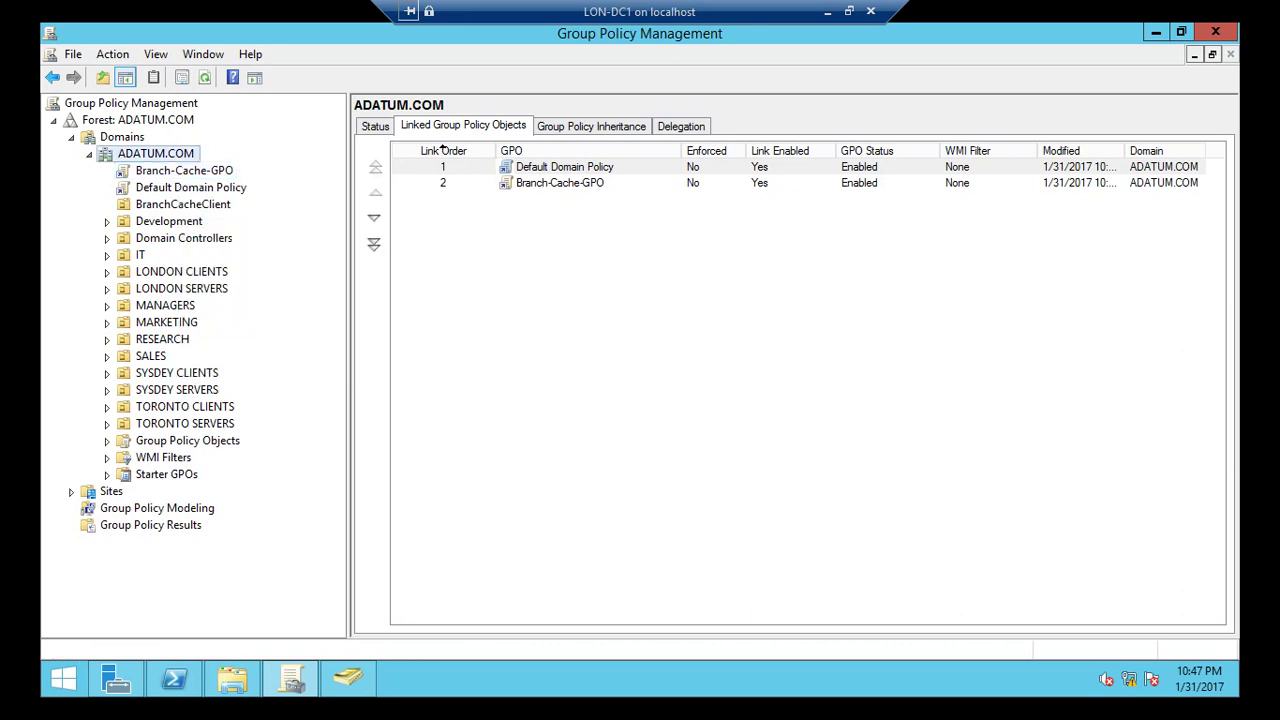
left_click(156, 216)
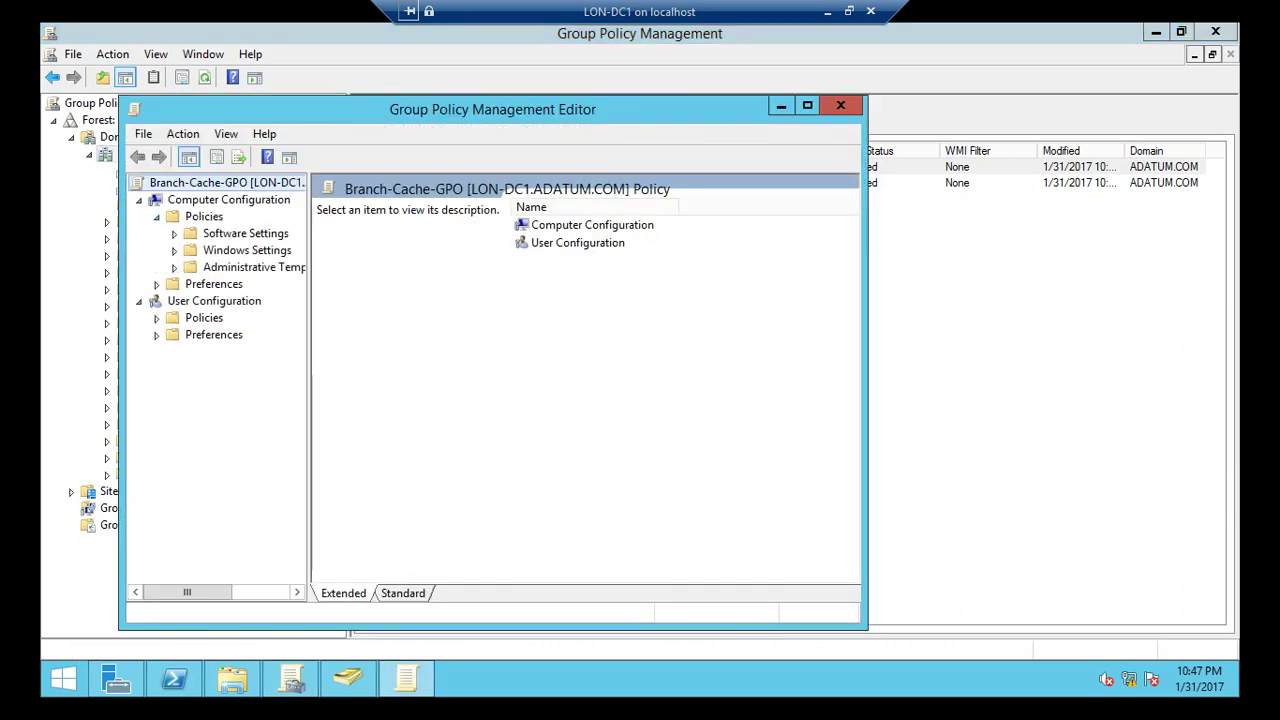
left_click(174, 267)
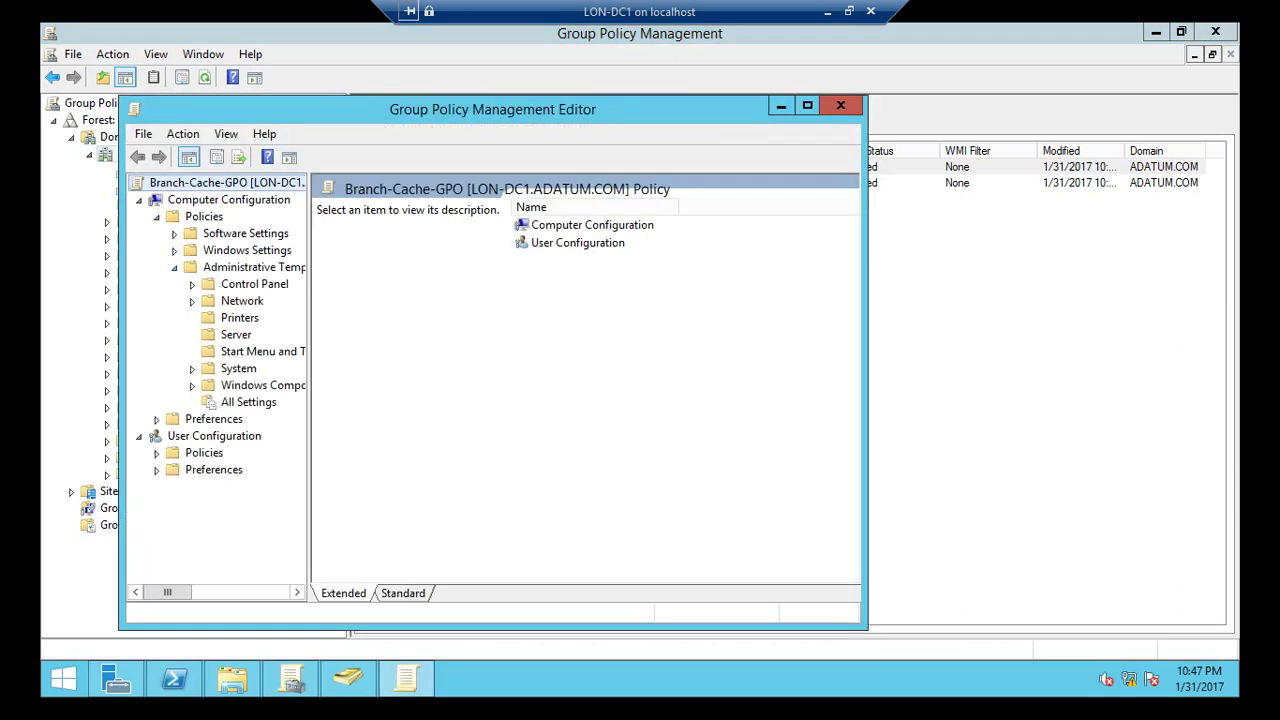
left_click(192, 300)
left_click(270, 267)
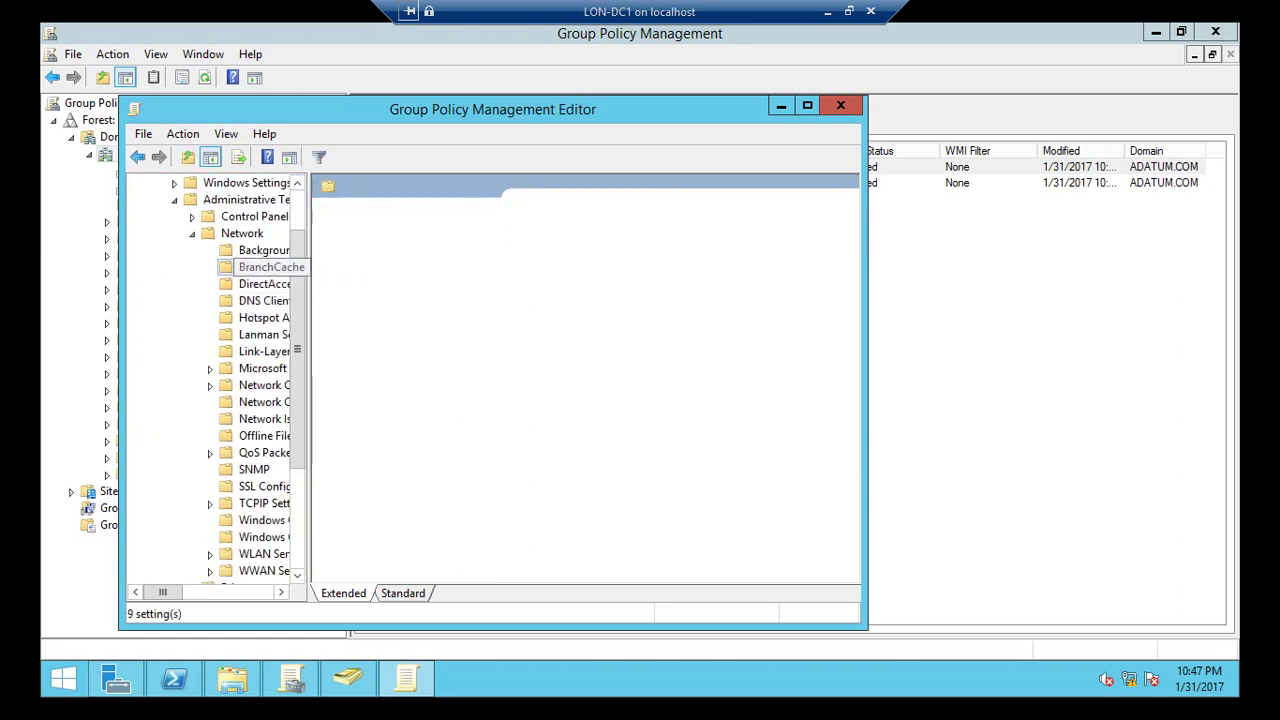
mouse_move(616, 574)
left_mouse_down()
mouse_move(750, 574)
mouse_move(616, 574)
left_mouse_up()
left_click(840, 105)
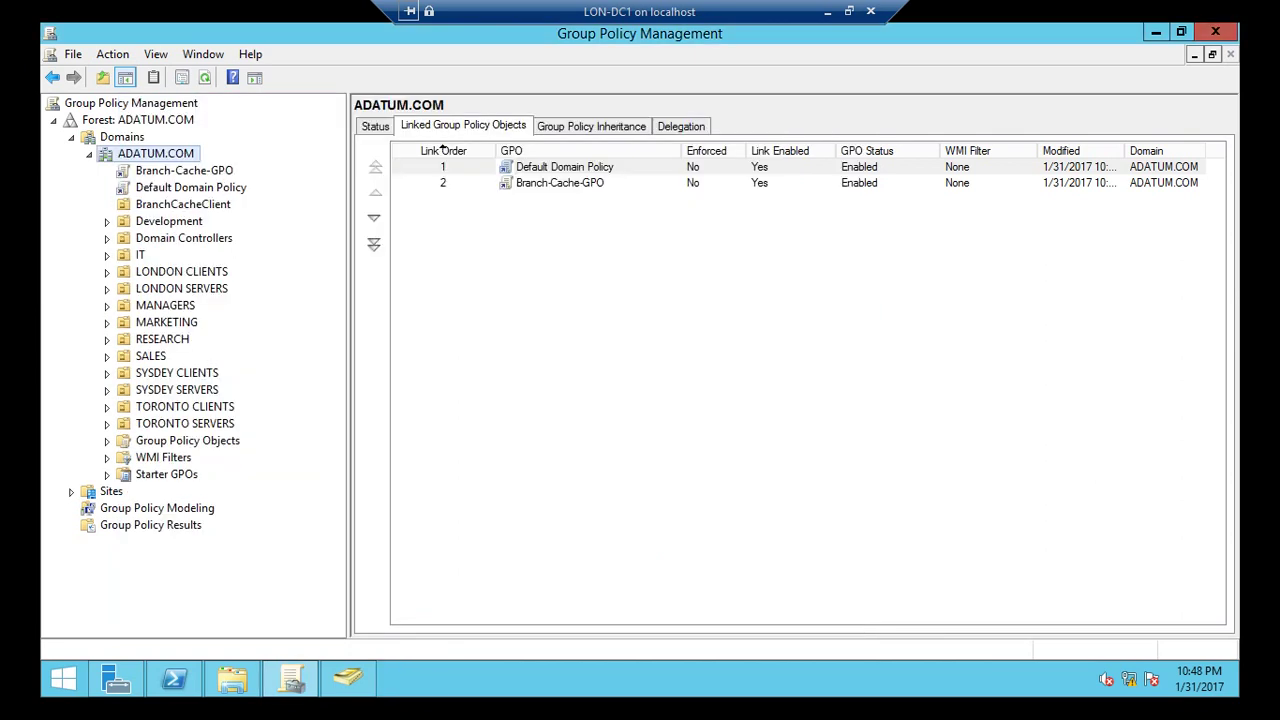
Close Group Policy Management and relaunch it from Server Manager's Tools menu.
left_click(1215, 33)
left_click(116, 679)
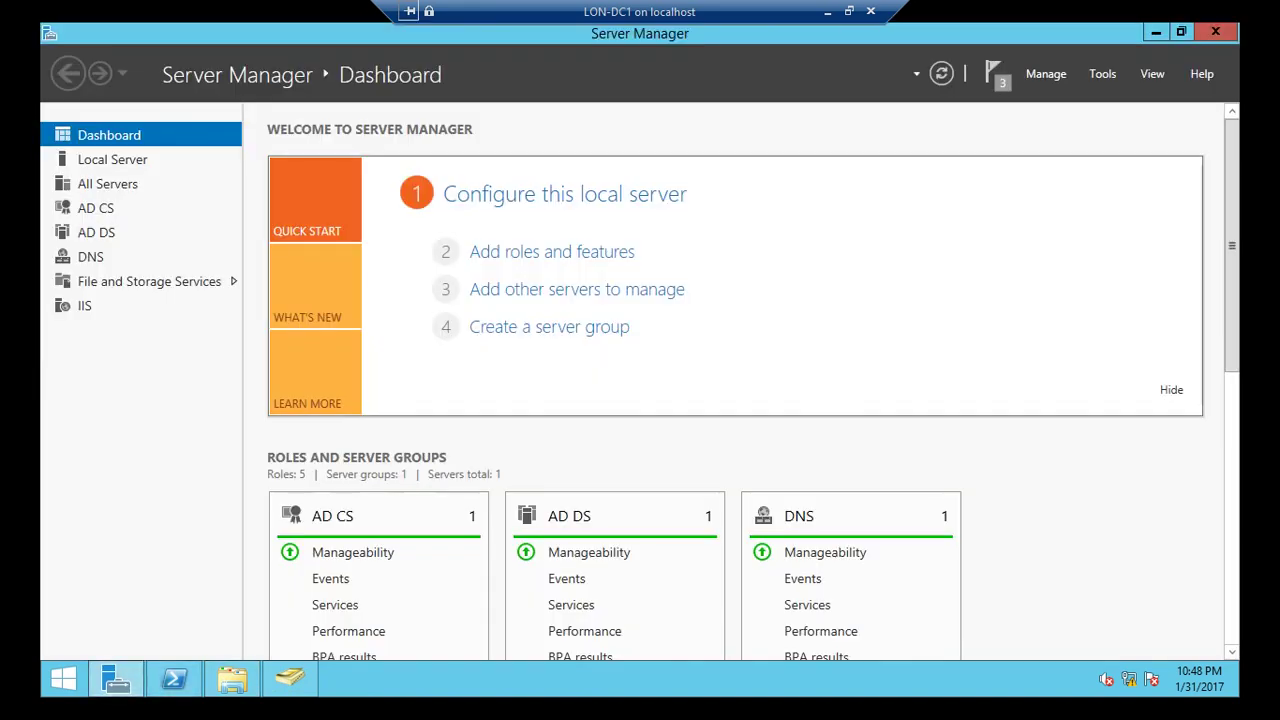
left_click(1102, 73)
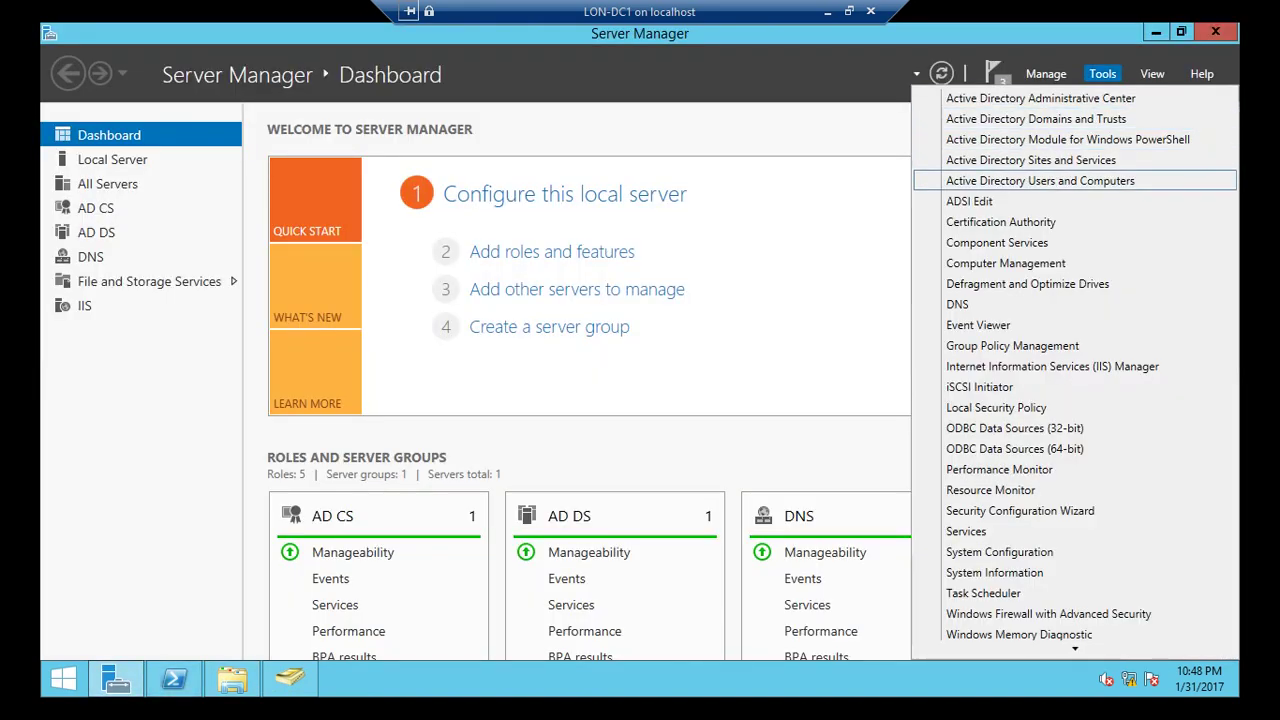
left_click(1012, 345)
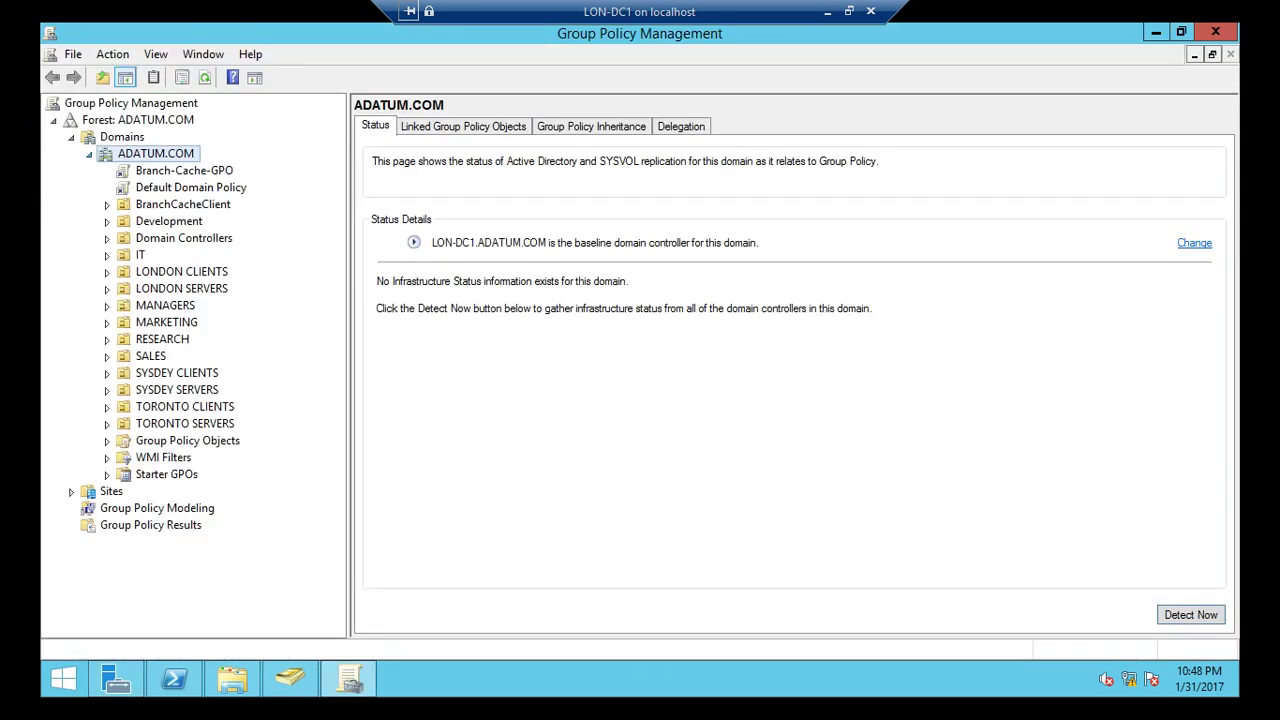
Show Branch-Cache-GPO's Details and then its Settings report, which has no settings defined.
left_click(184, 170)
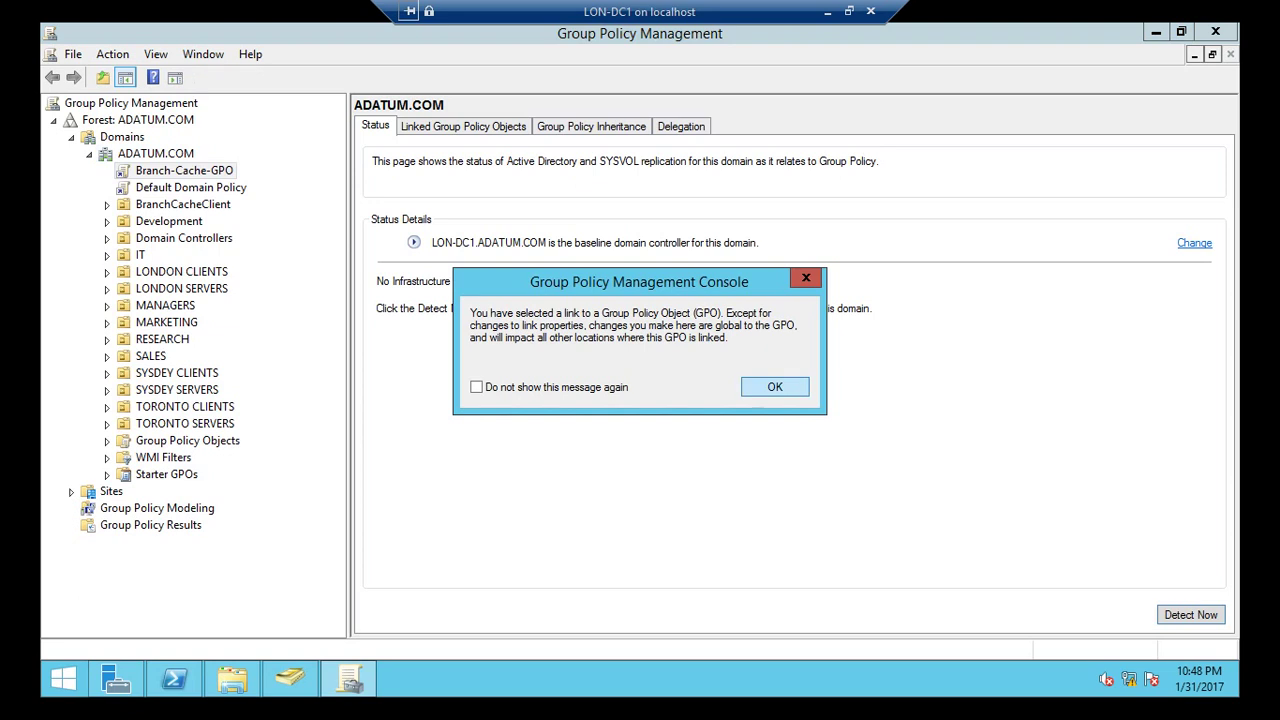
key("Return")
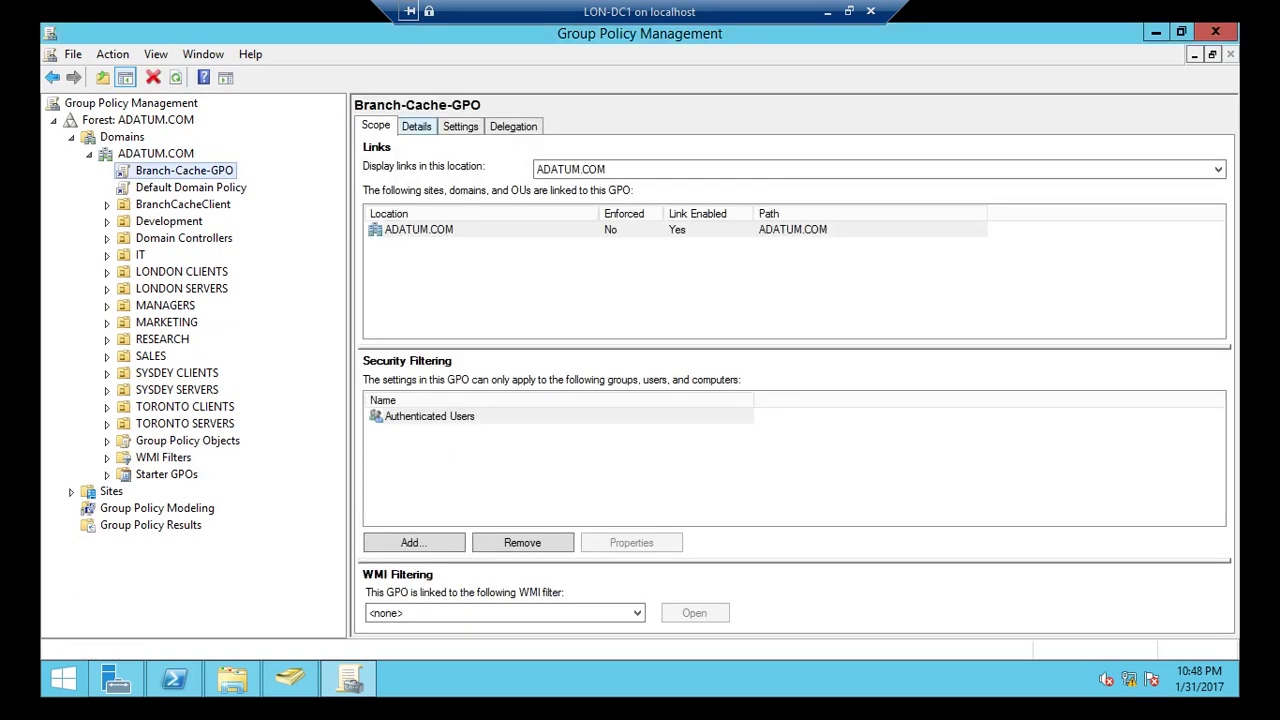
left_click(416, 126)
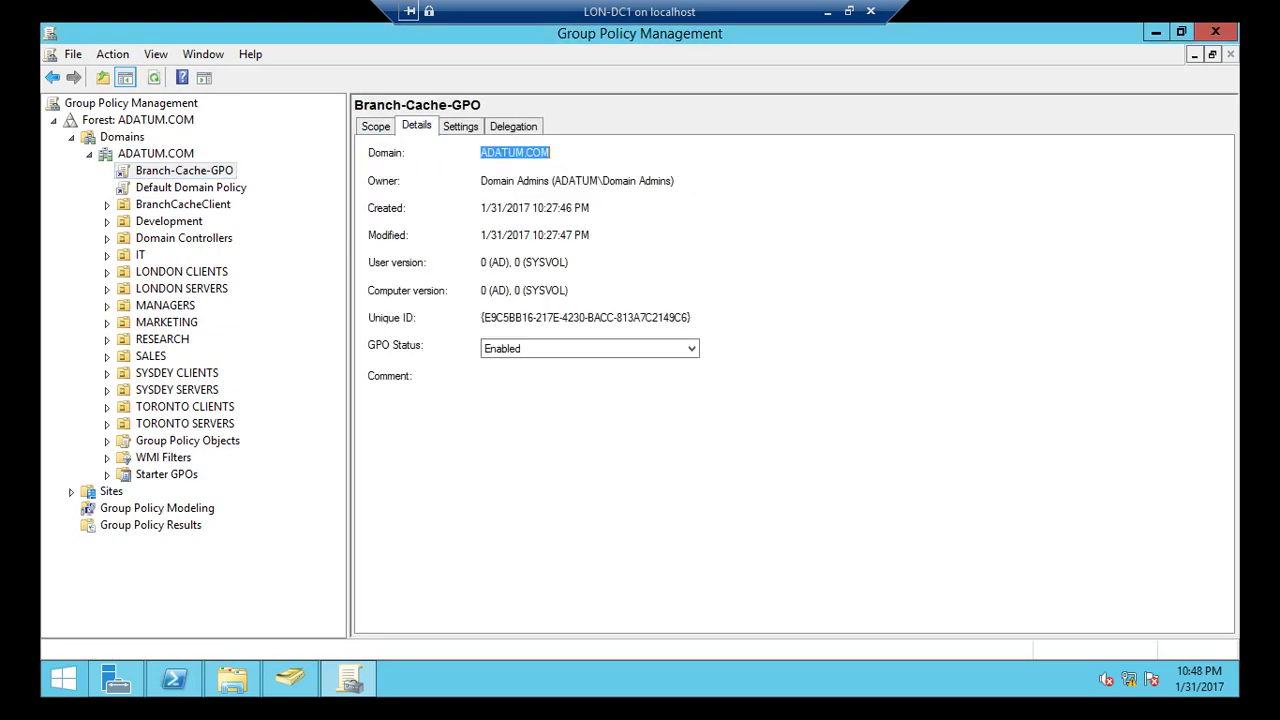
left_click(460, 126)
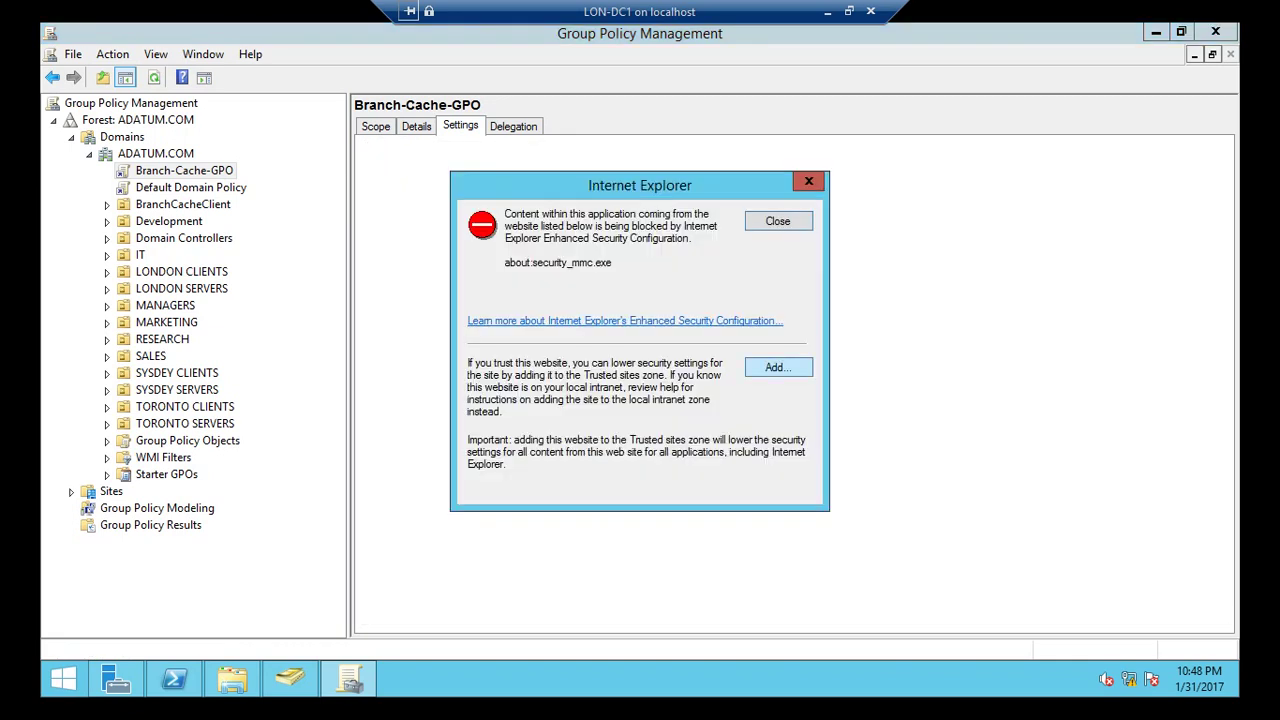
Add about:security_mmc.exe to Trusted sites, then view Default Domain Policy's settings report.
left_click(778, 367)
left_click(768, 303)
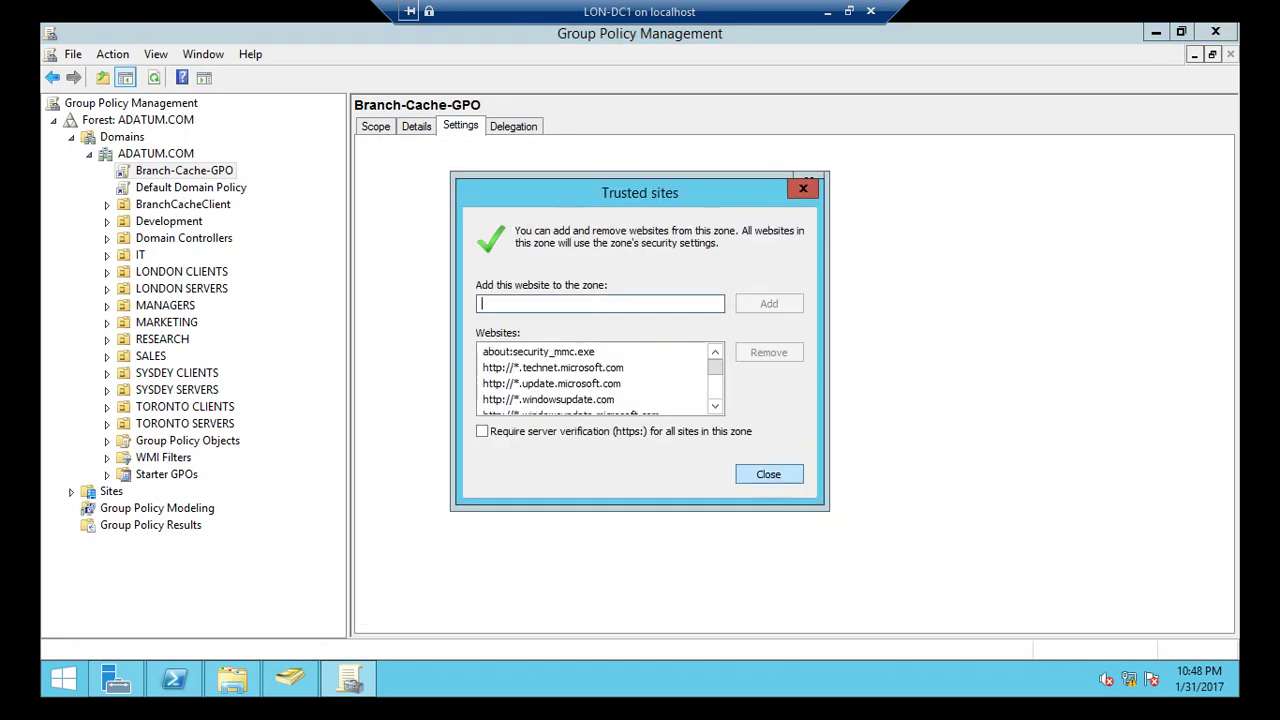
key("Return")
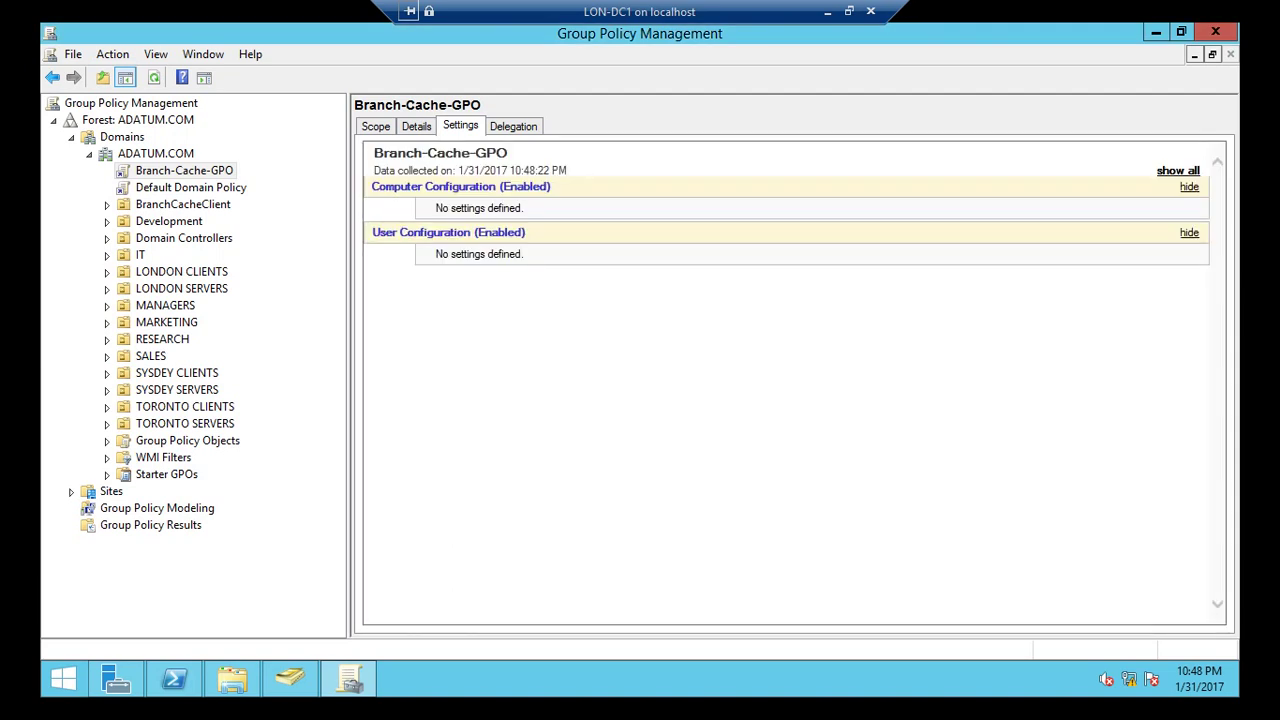
left_click(190, 187)
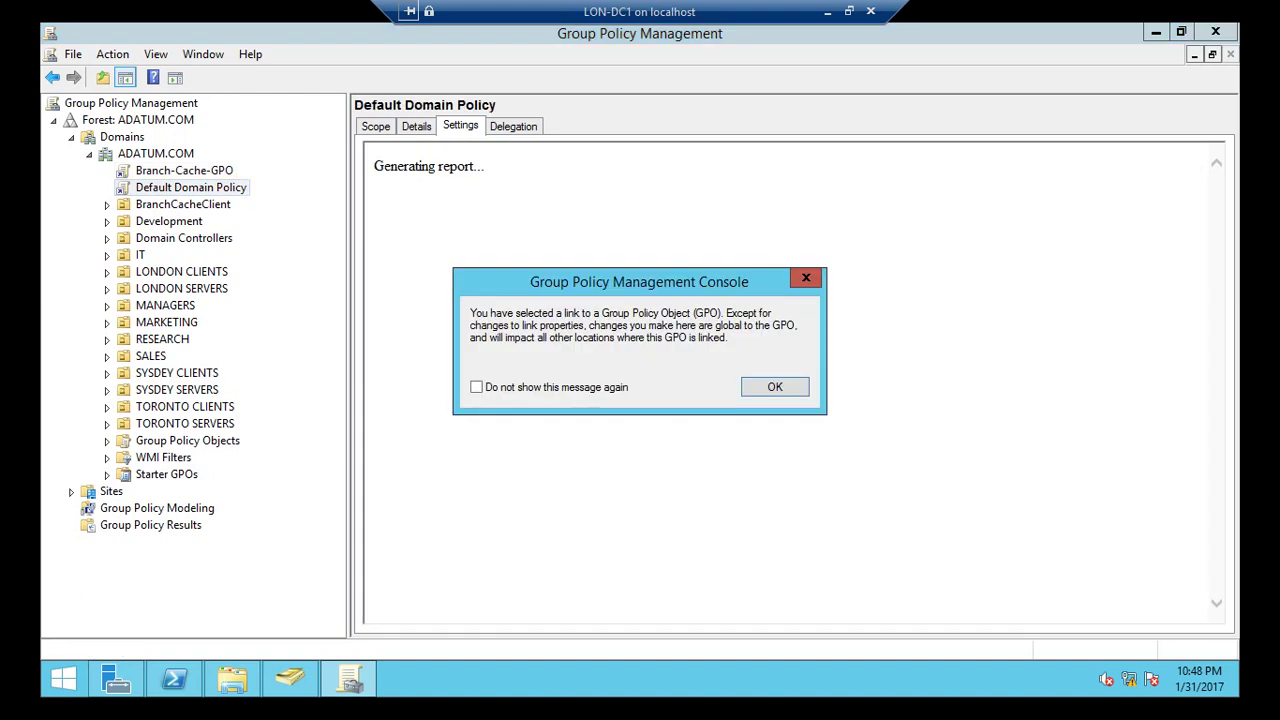
key("Return")
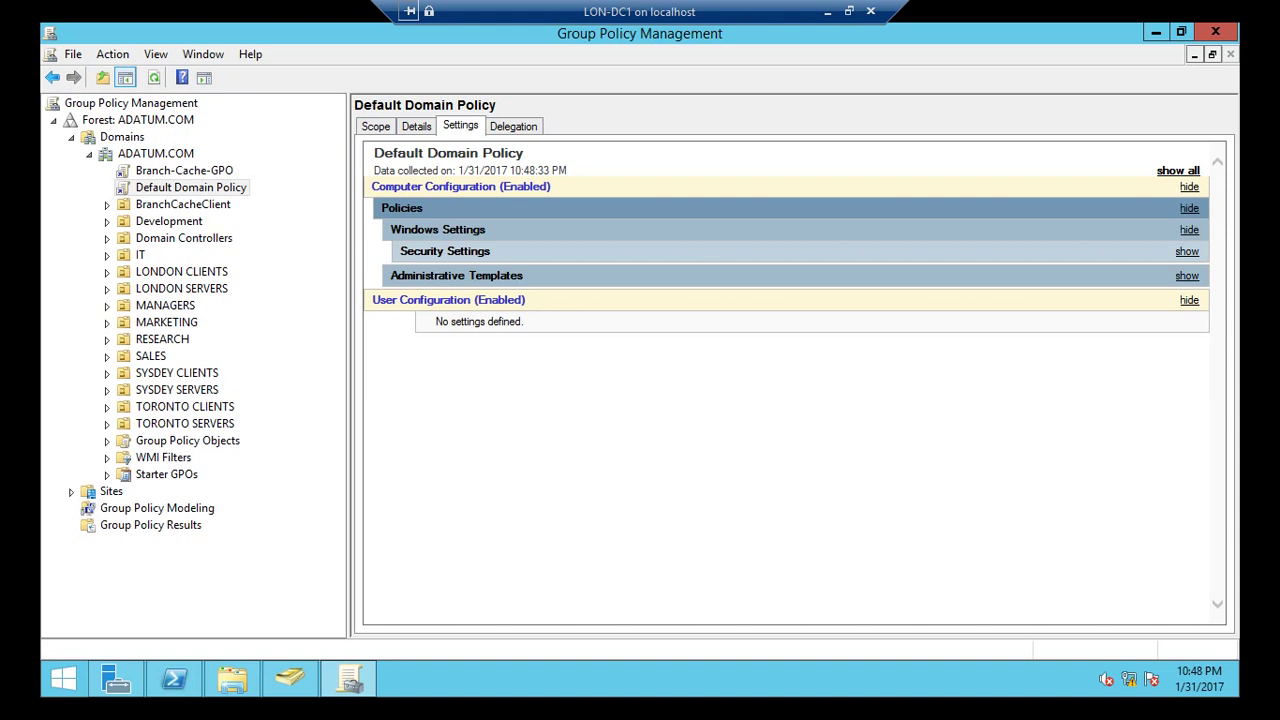
Edit Branch-Cache-GPO and navigate to Computer Configuration's Network > BranchCache settings.
right_click(178, 173)
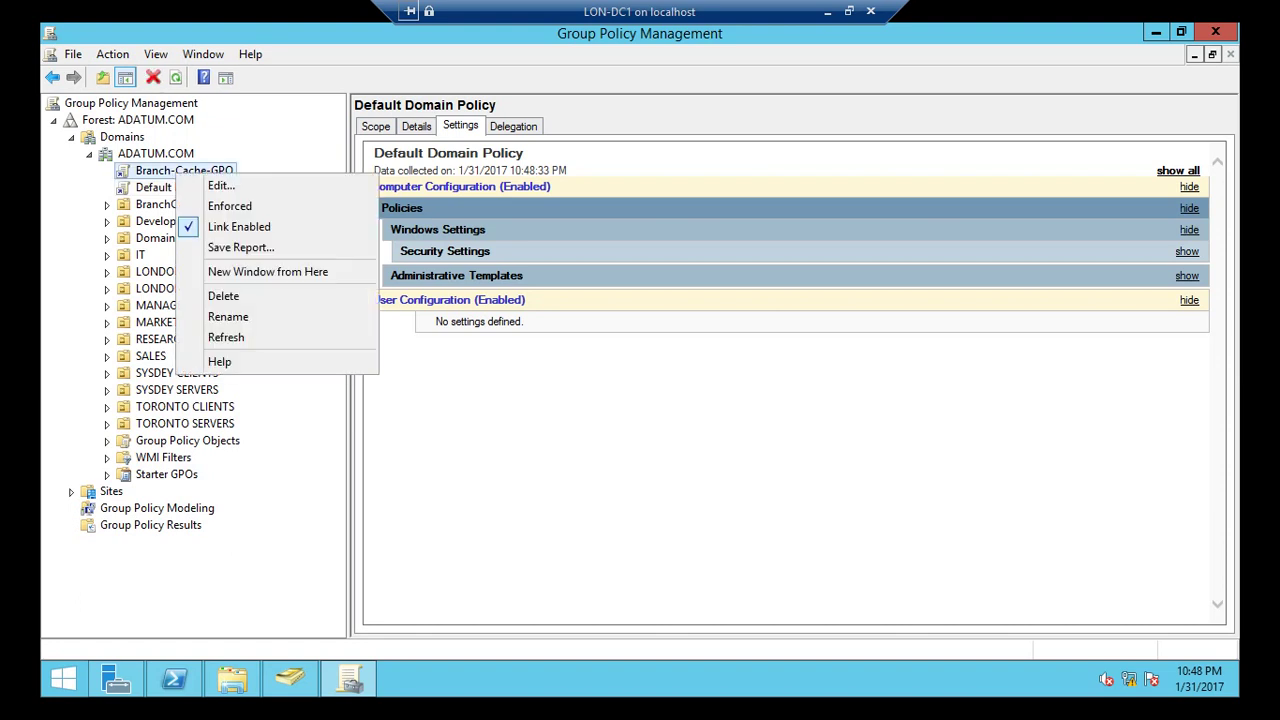
left_click(221, 186)
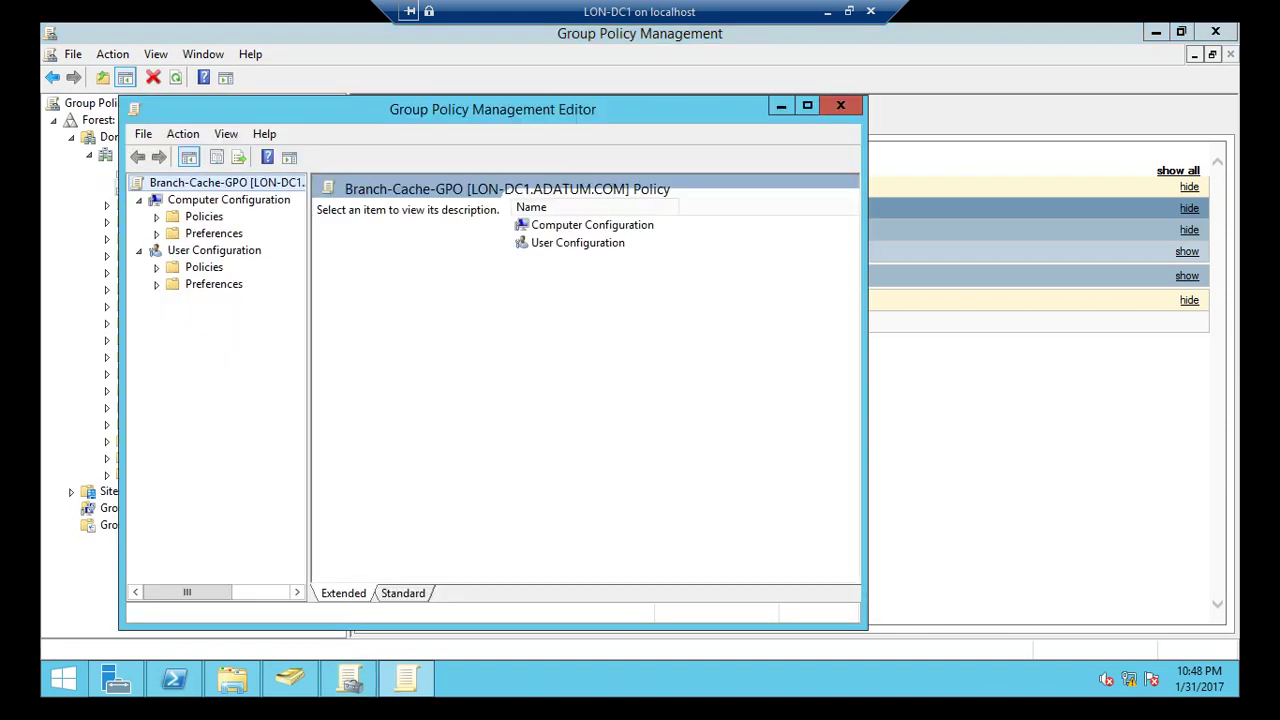
left_click(156, 216)
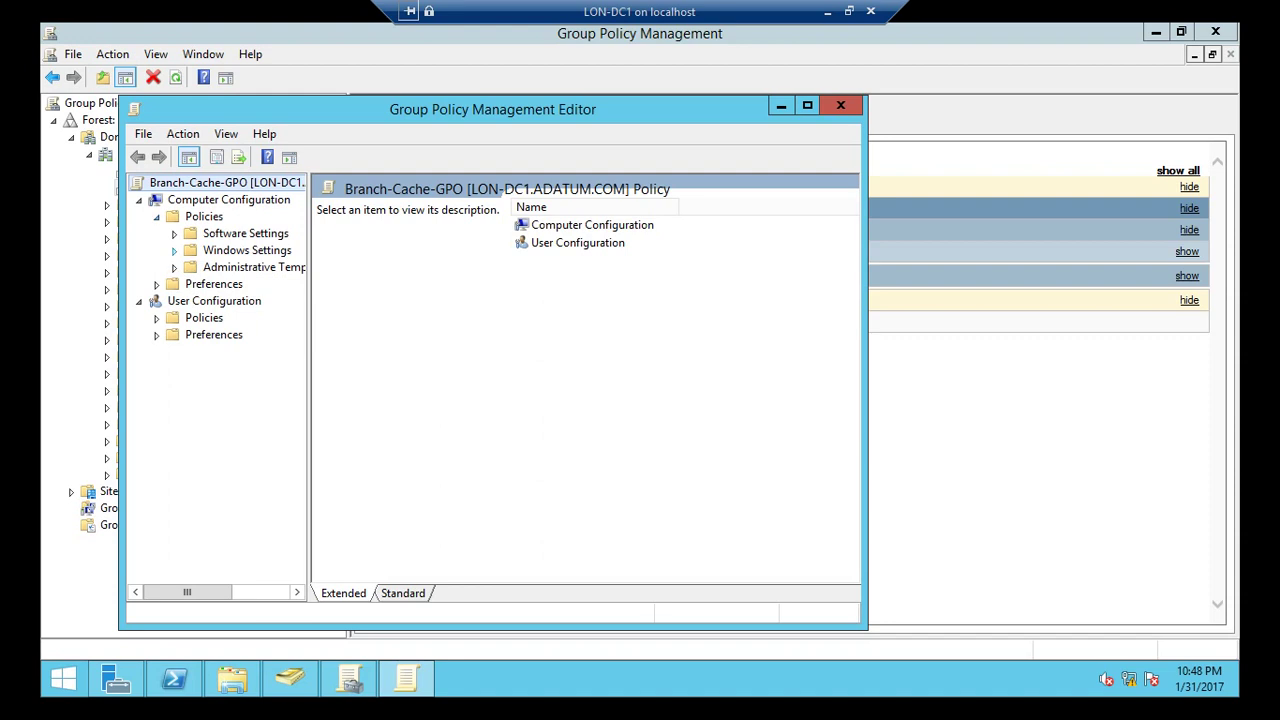
left_click(174, 267)
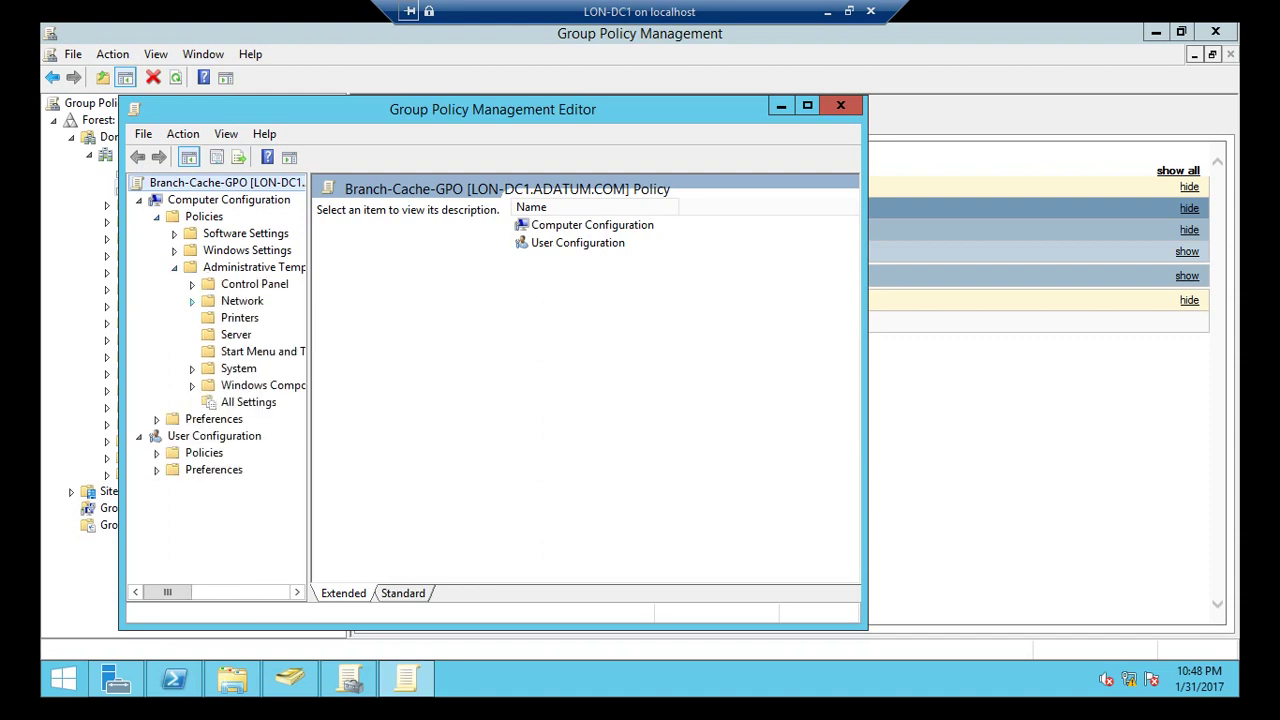
left_click(192, 300)
left_click(271, 267)
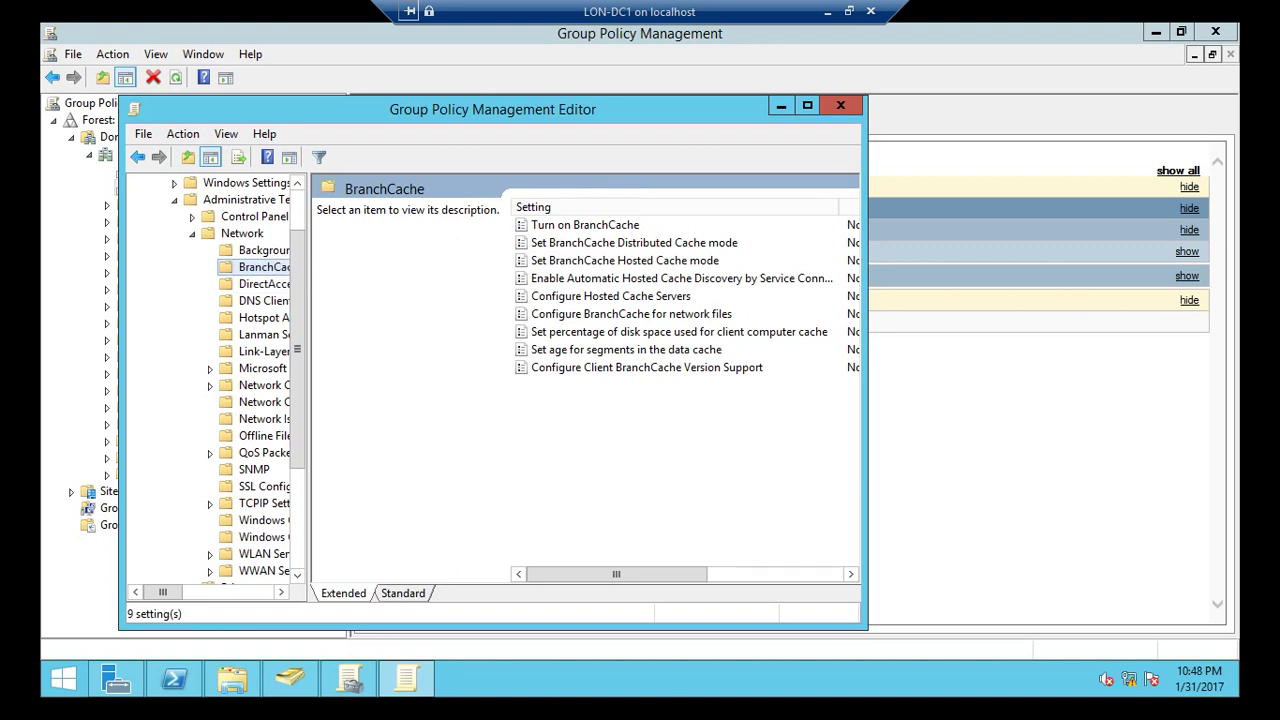
Set the Turn on BranchCache policy to Enabled.
right_click(449, 203)
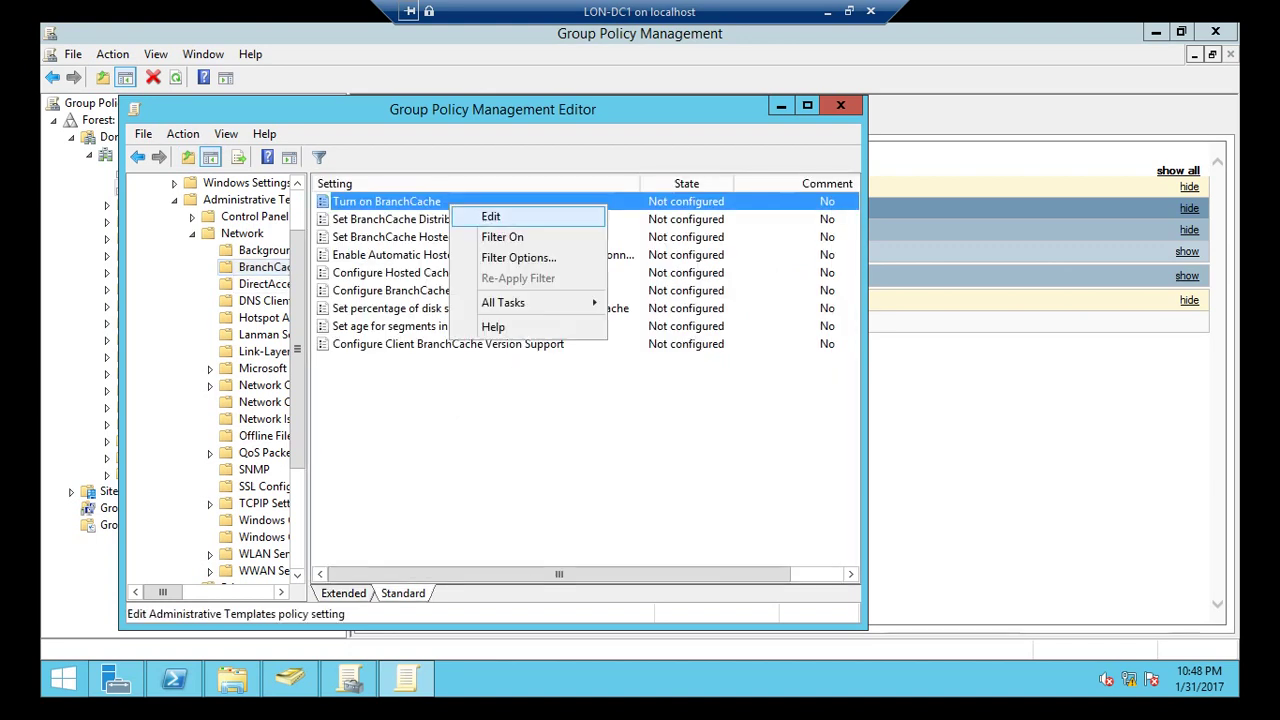
key("Return")
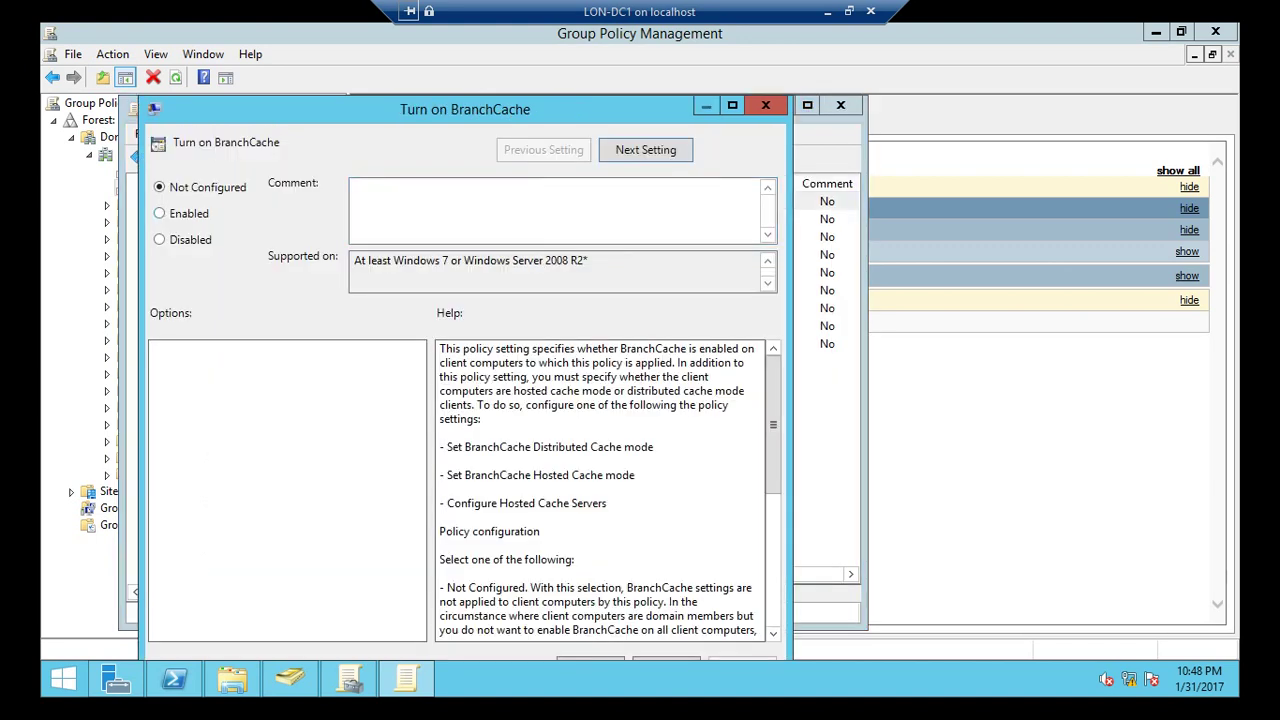
left_click(159, 213)
left_click_drag(480, 108, 480, 80)
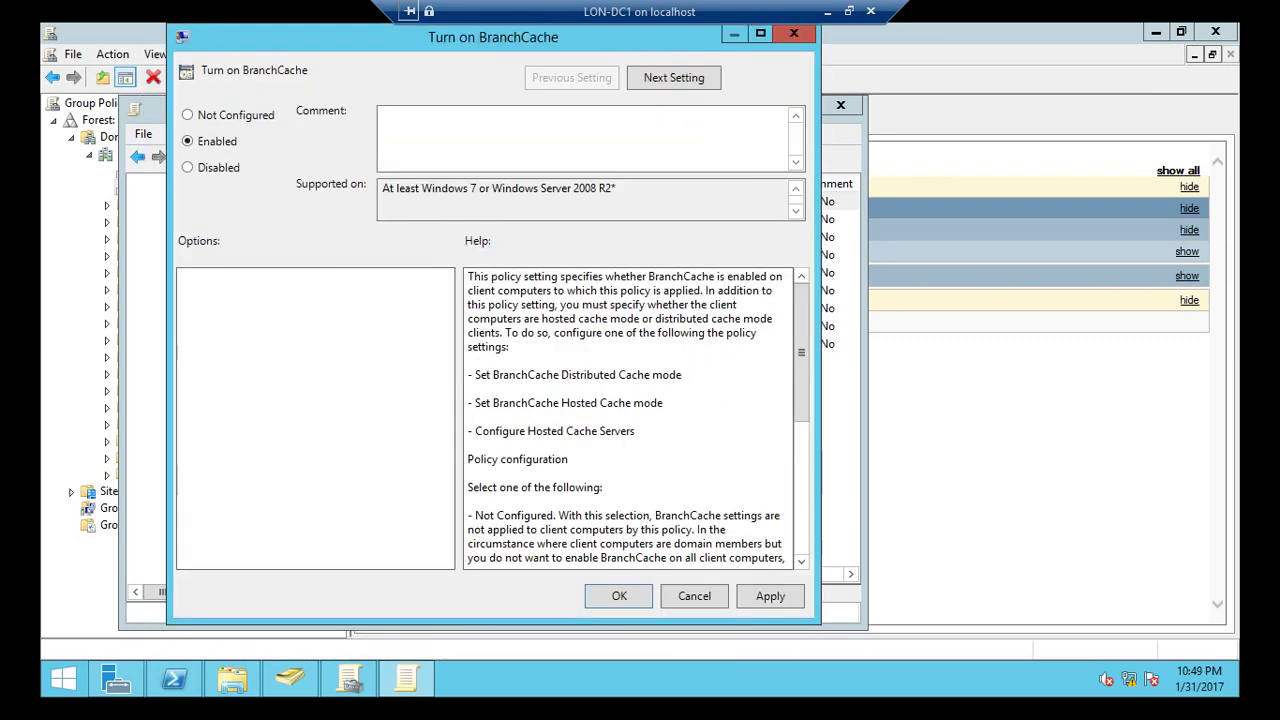
left_click(611, 594)
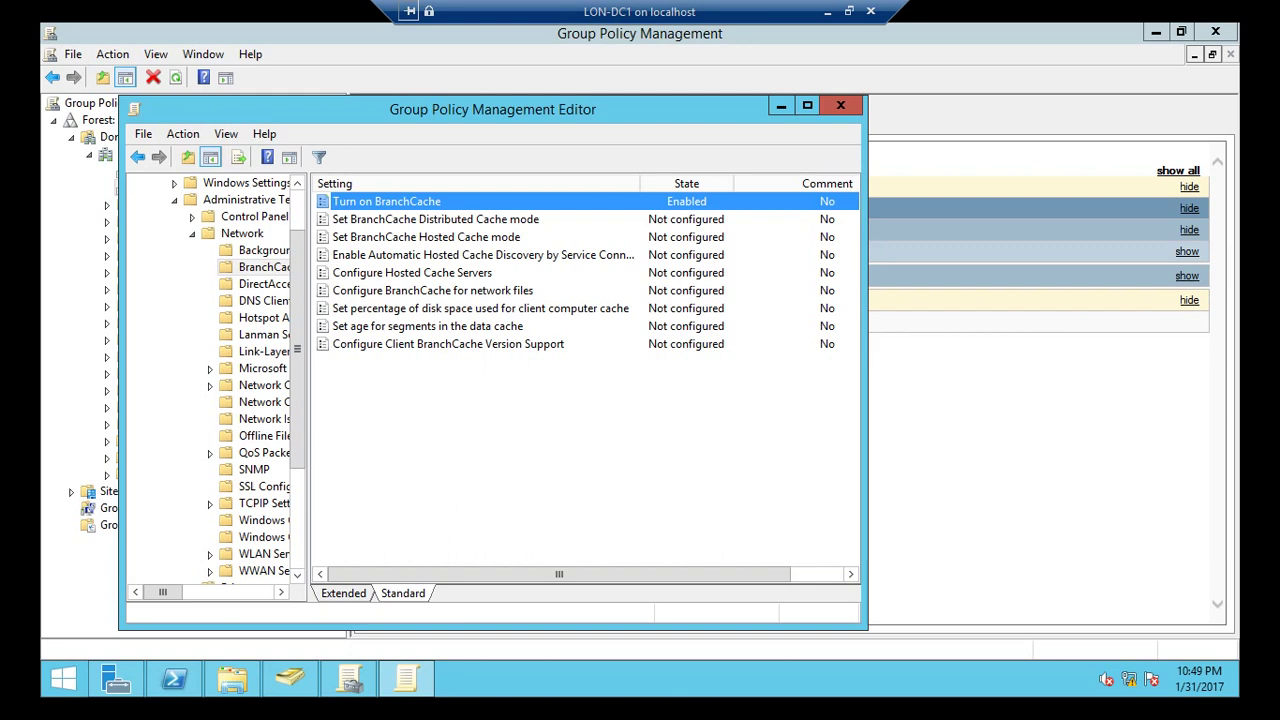
Set Enable Automatic Hosted Cache Discovery by Service Connection Point to Enabled.
right_click(414, 271)
left_click(404, 255)
right_click(402, 256)
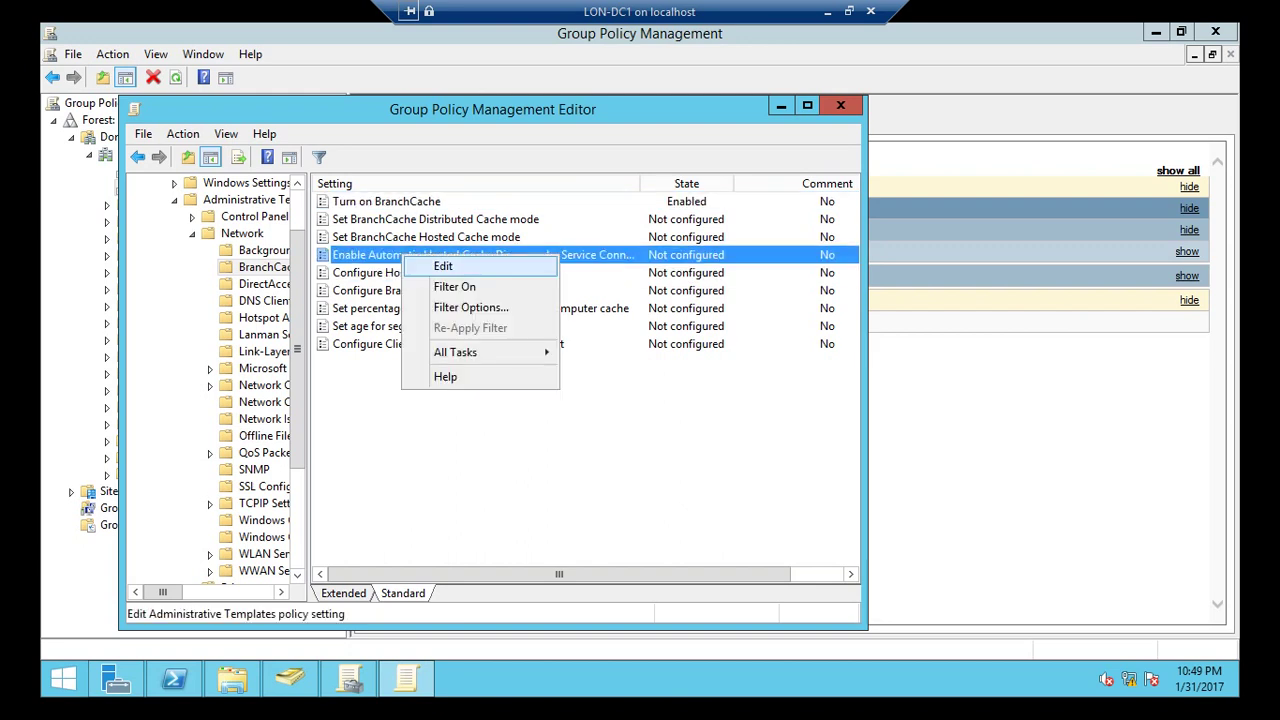
left_click(443, 266)
left_click(184, 213)
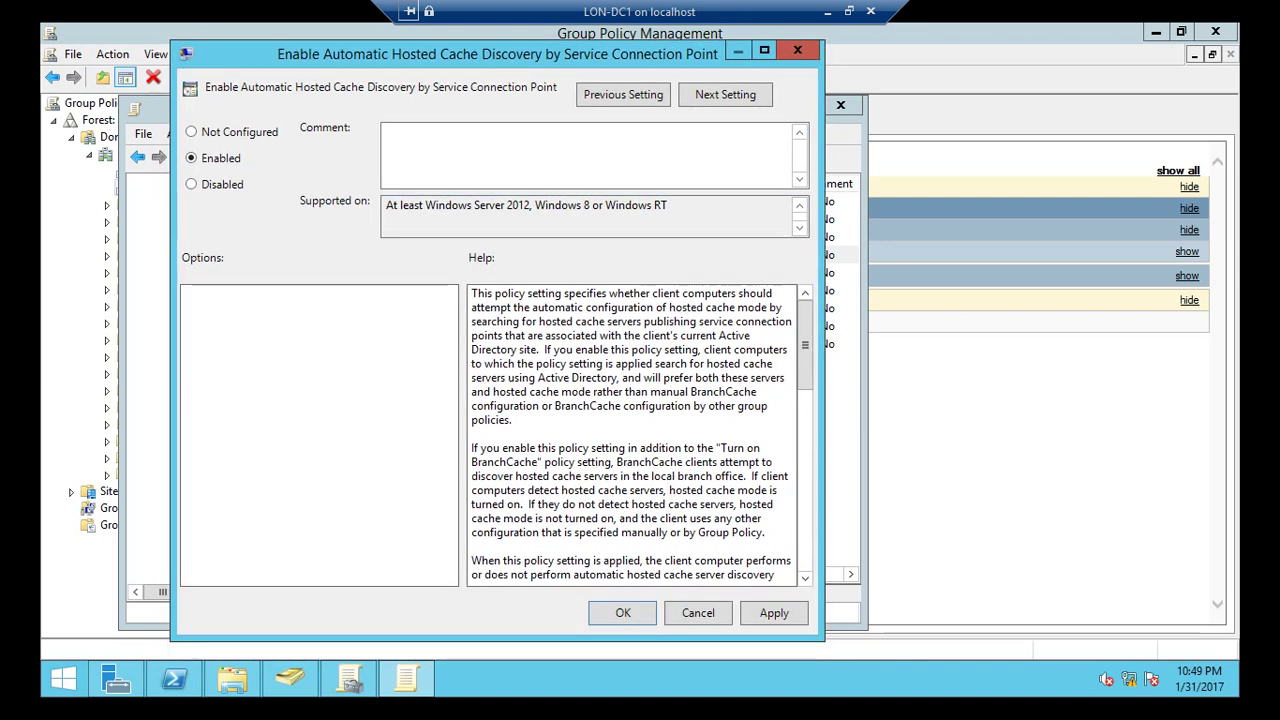
key("Return")
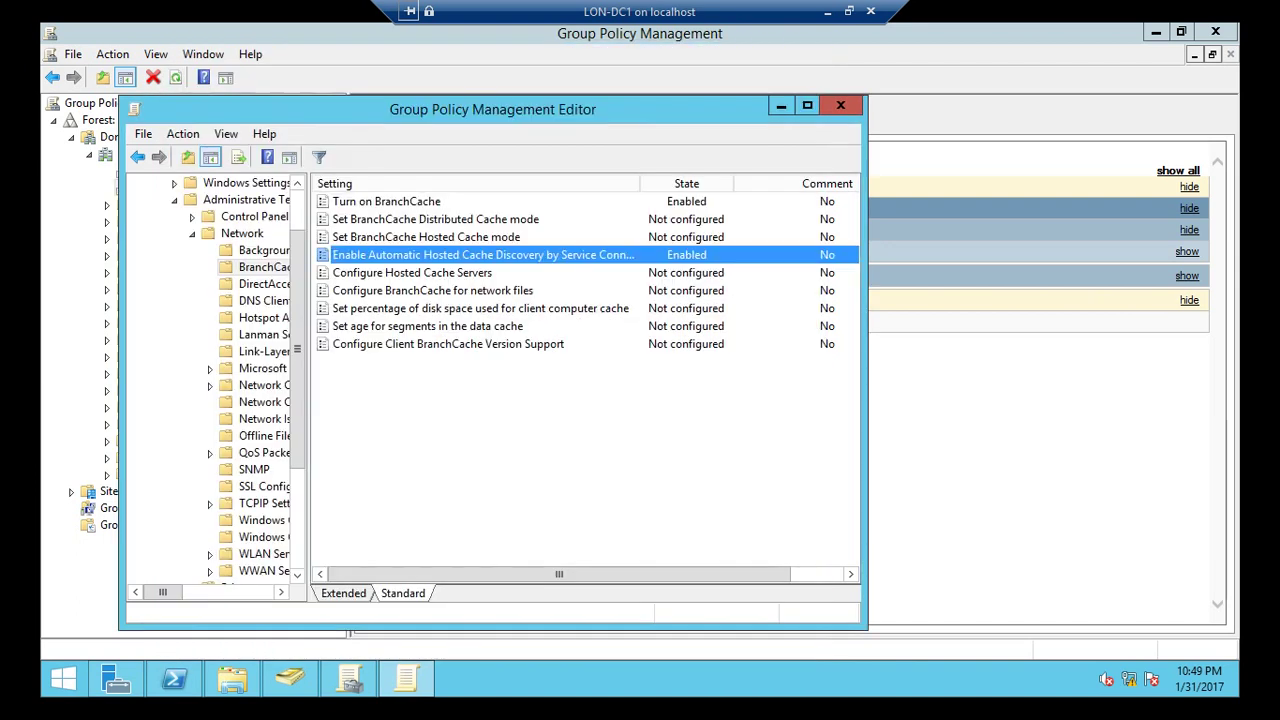
right_click(438, 291)
Enable Configure BranchCache for network files with the latency threshold changed from 80 to 0.
left_click(480, 307)
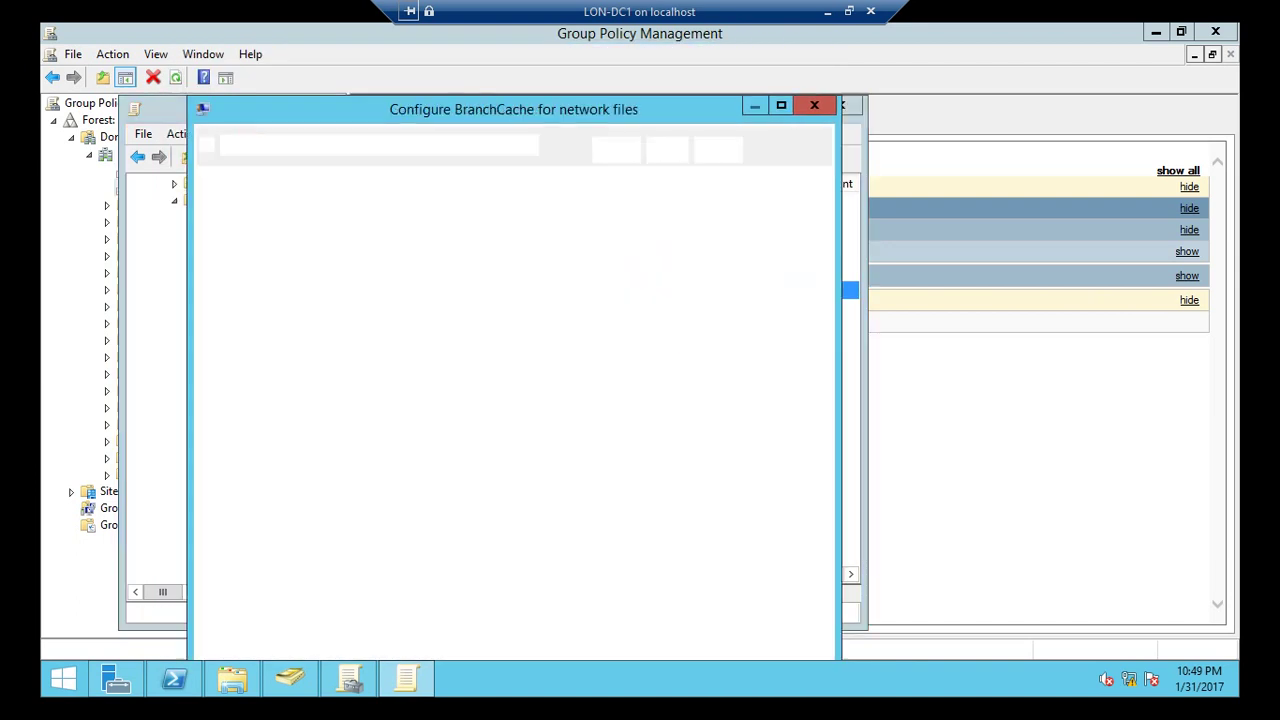
key("alt+e")
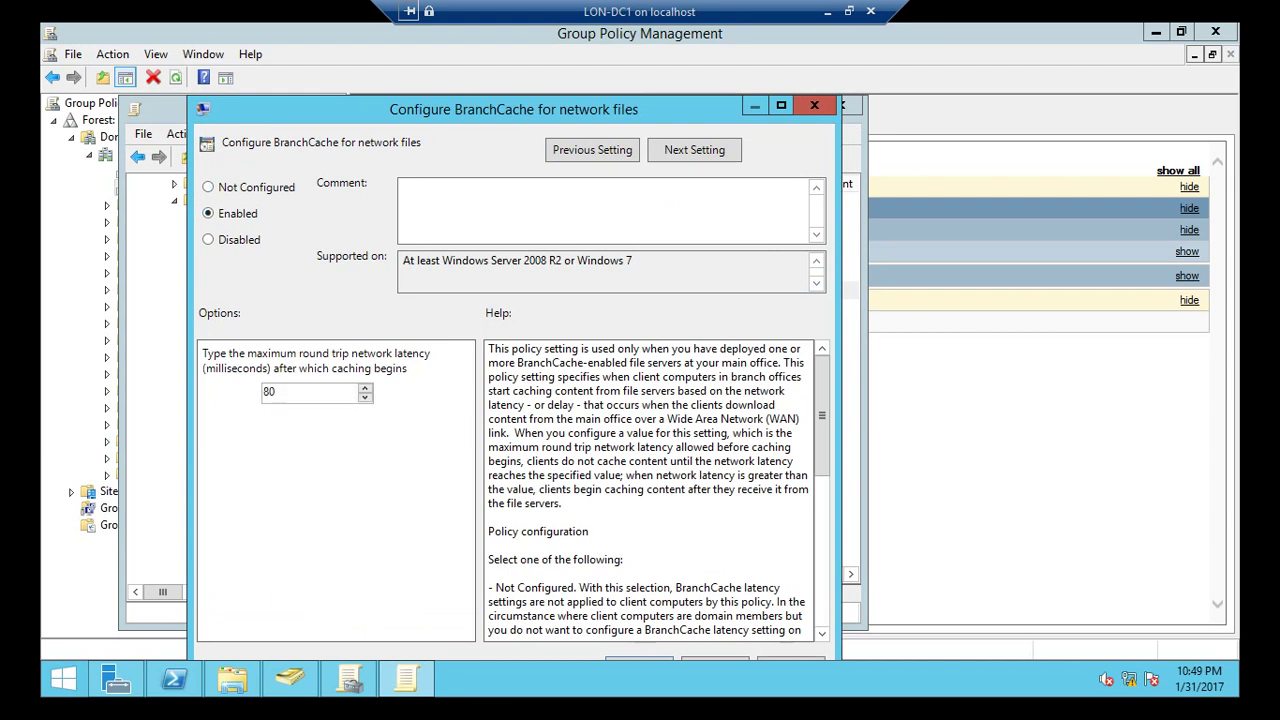
double_click(268, 391)
type("0")
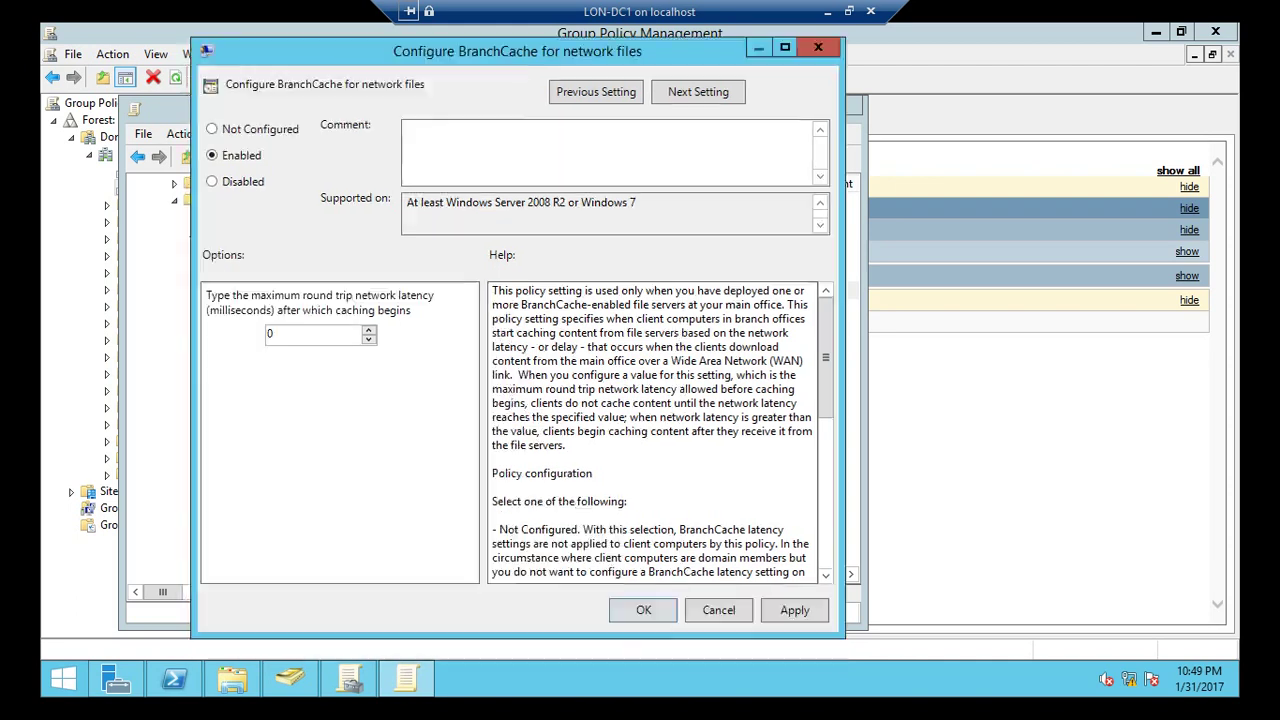
key("Return")
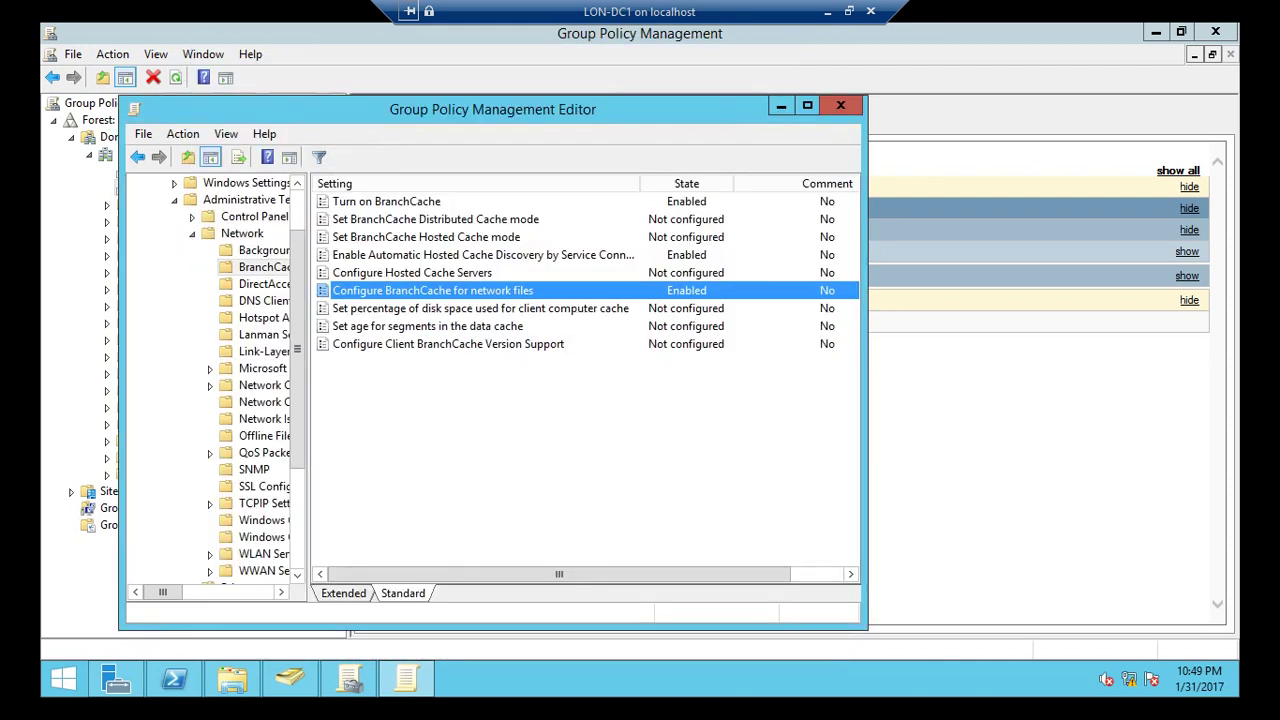
Inspect Configure Hosted Cache Servers but cancel, leaving it unconfigured, then close the editor.
left_click(412, 272)
right_click(412, 272)
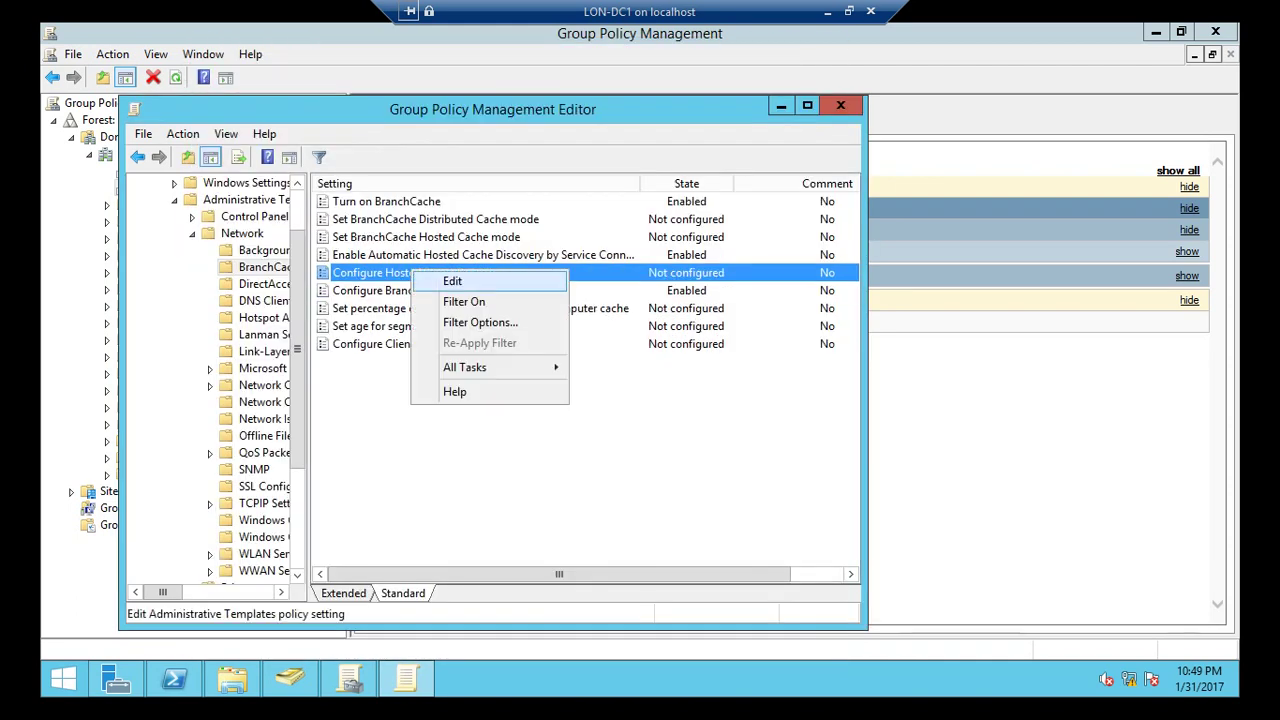
left_click(450, 280)
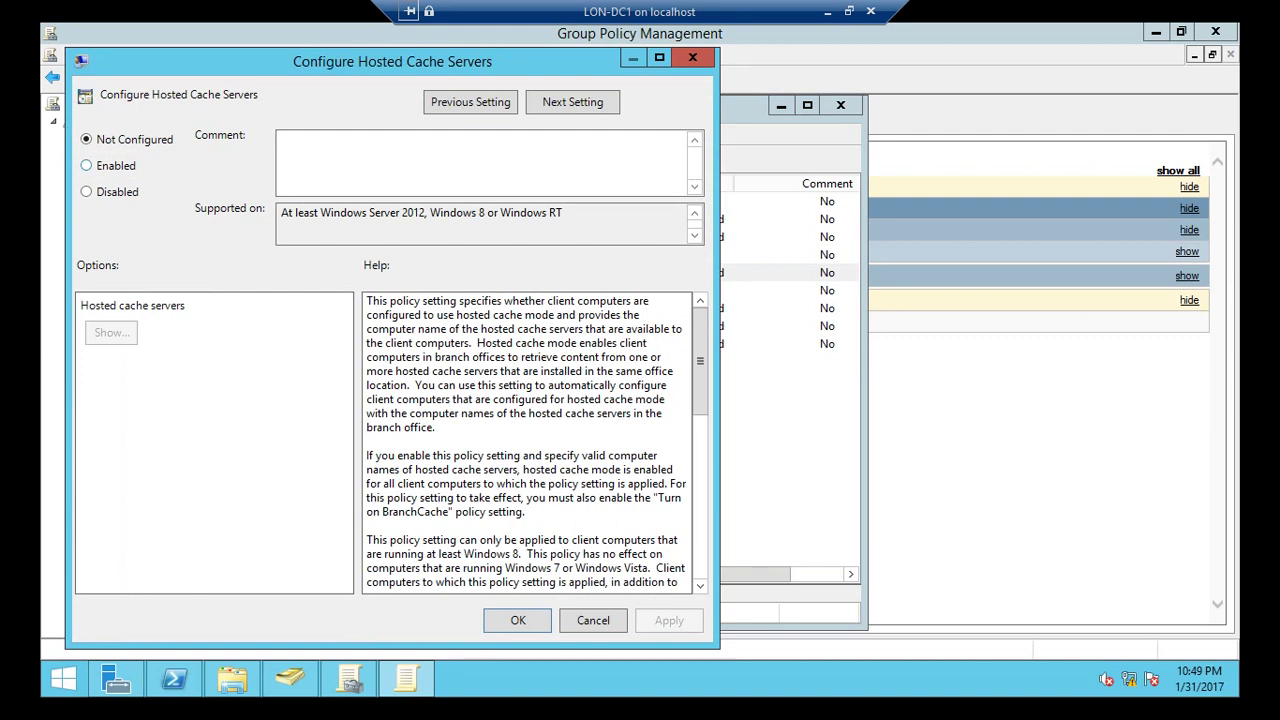
left_click(87, 165)
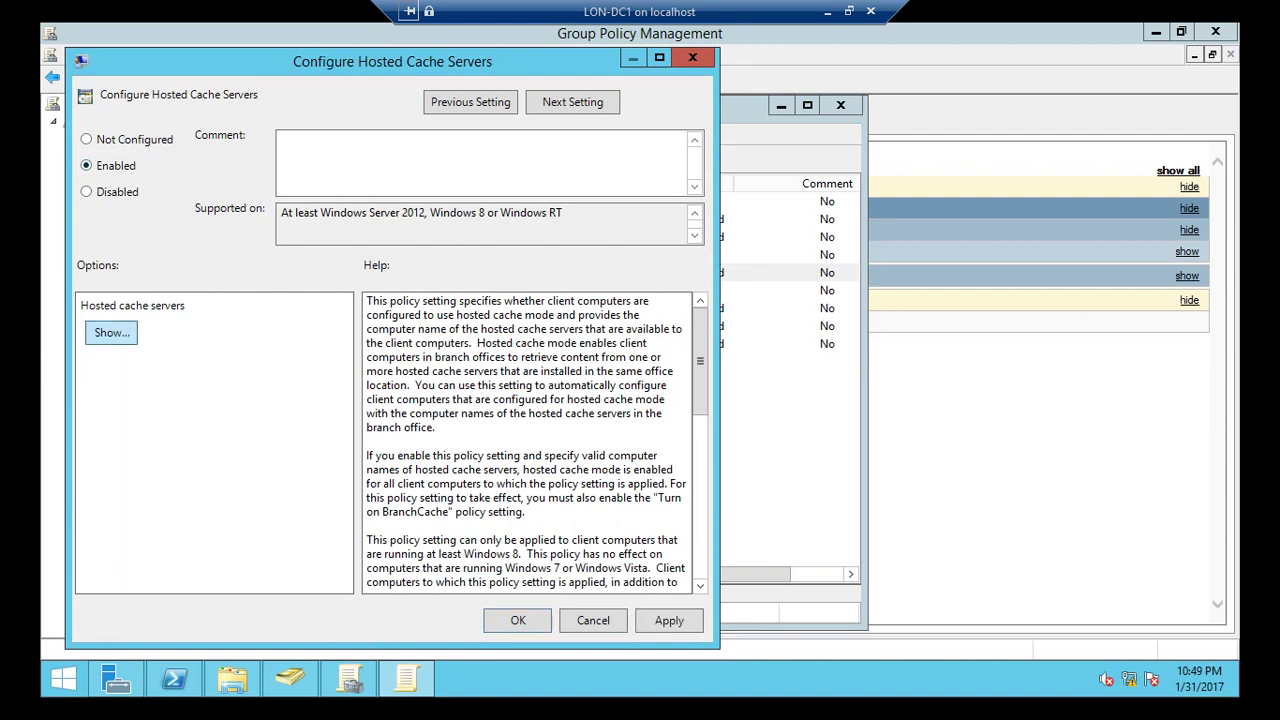
left_click(111, 332)
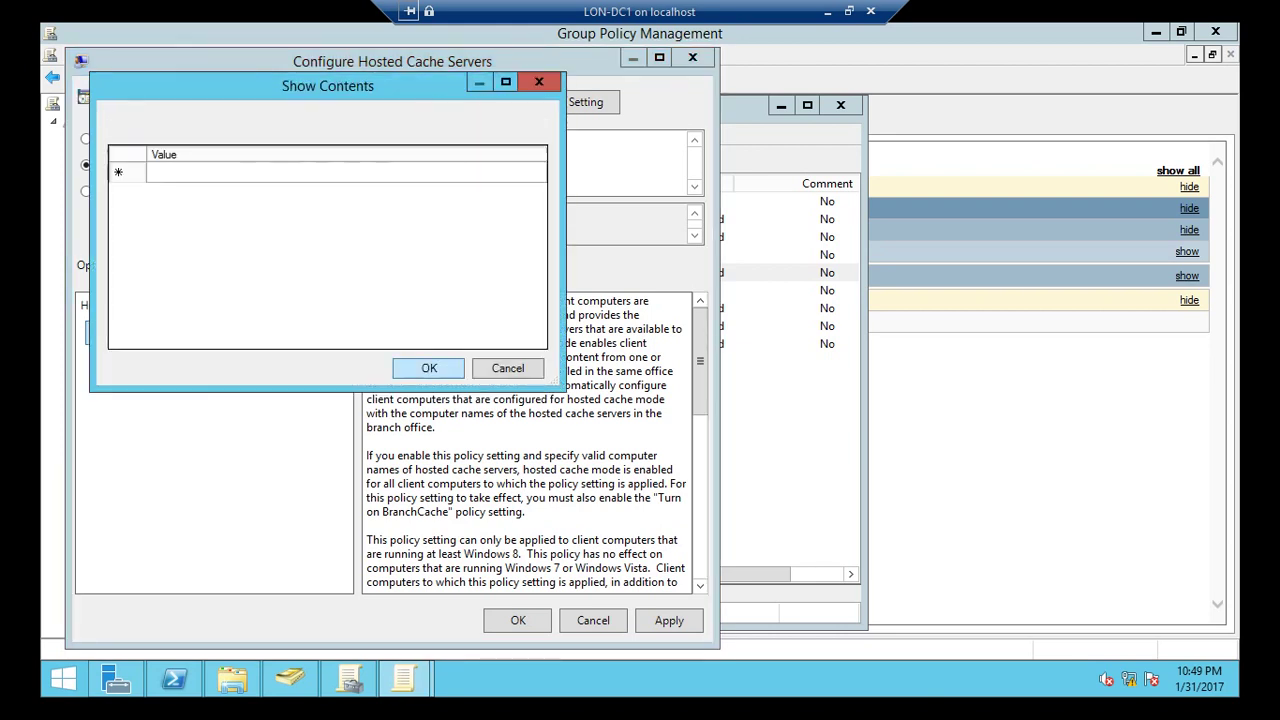
left_click(507, 368)
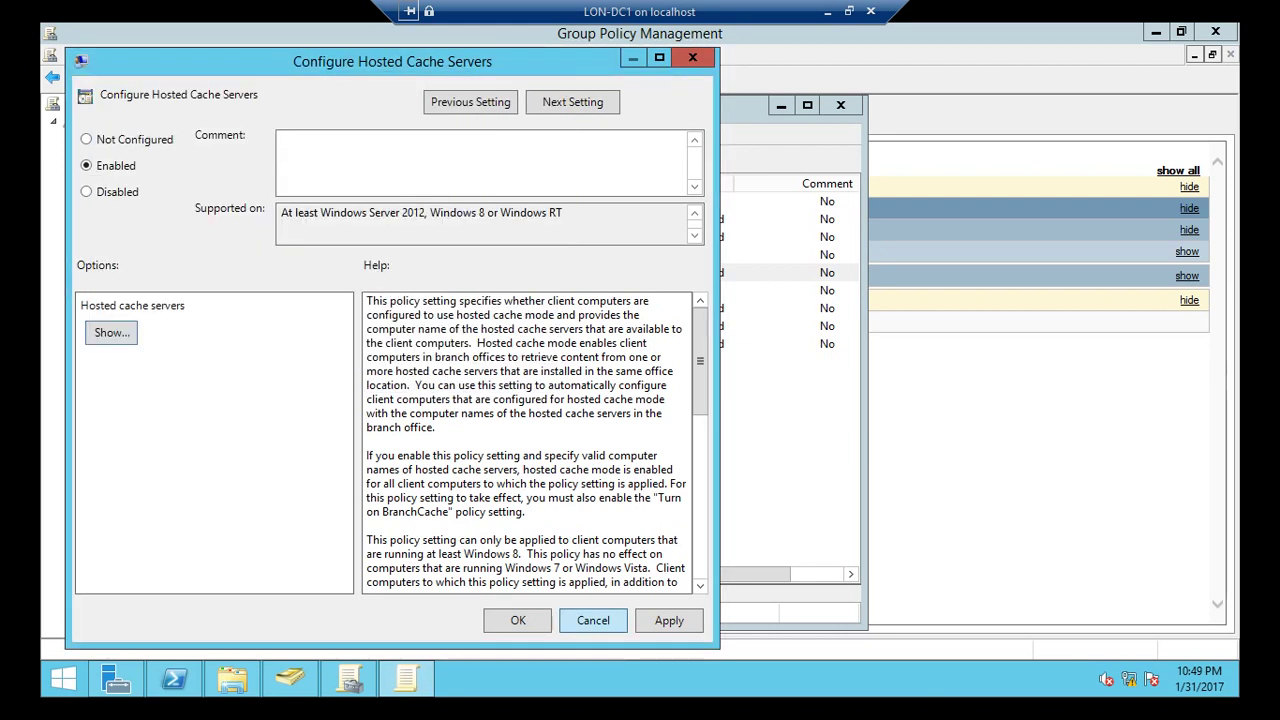
left_click(593, 620)
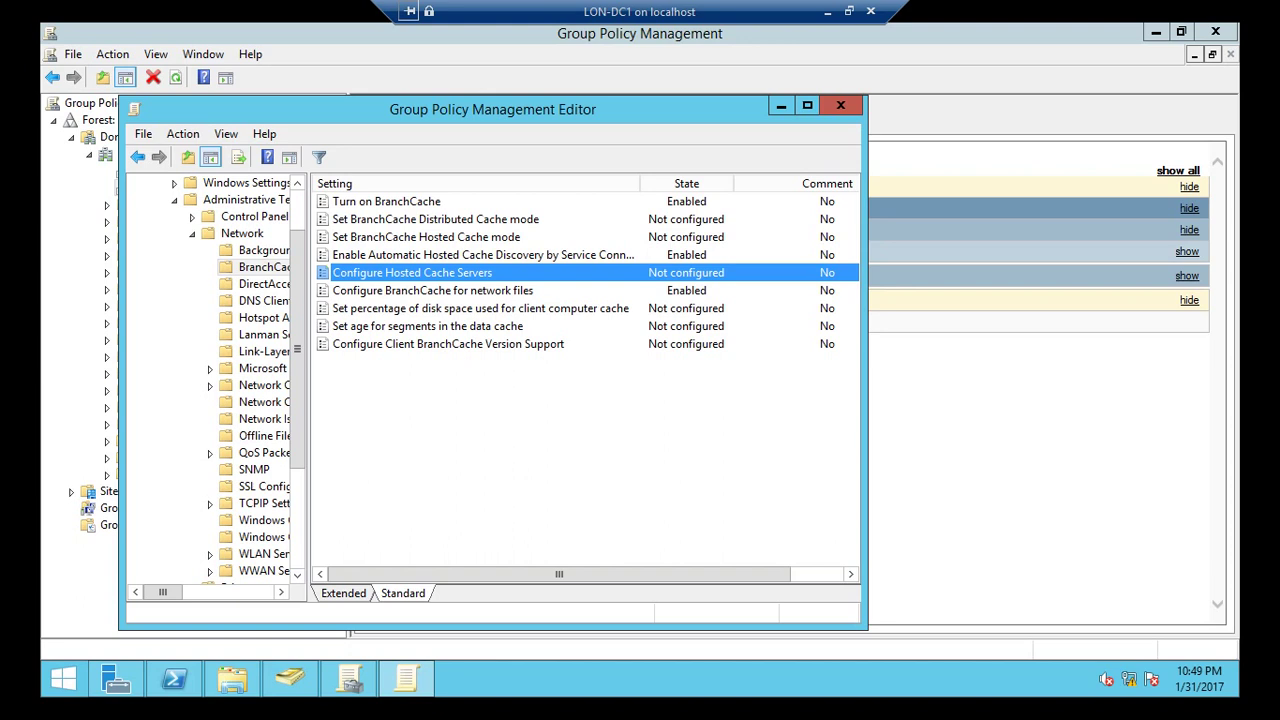
left_click(840, 105)
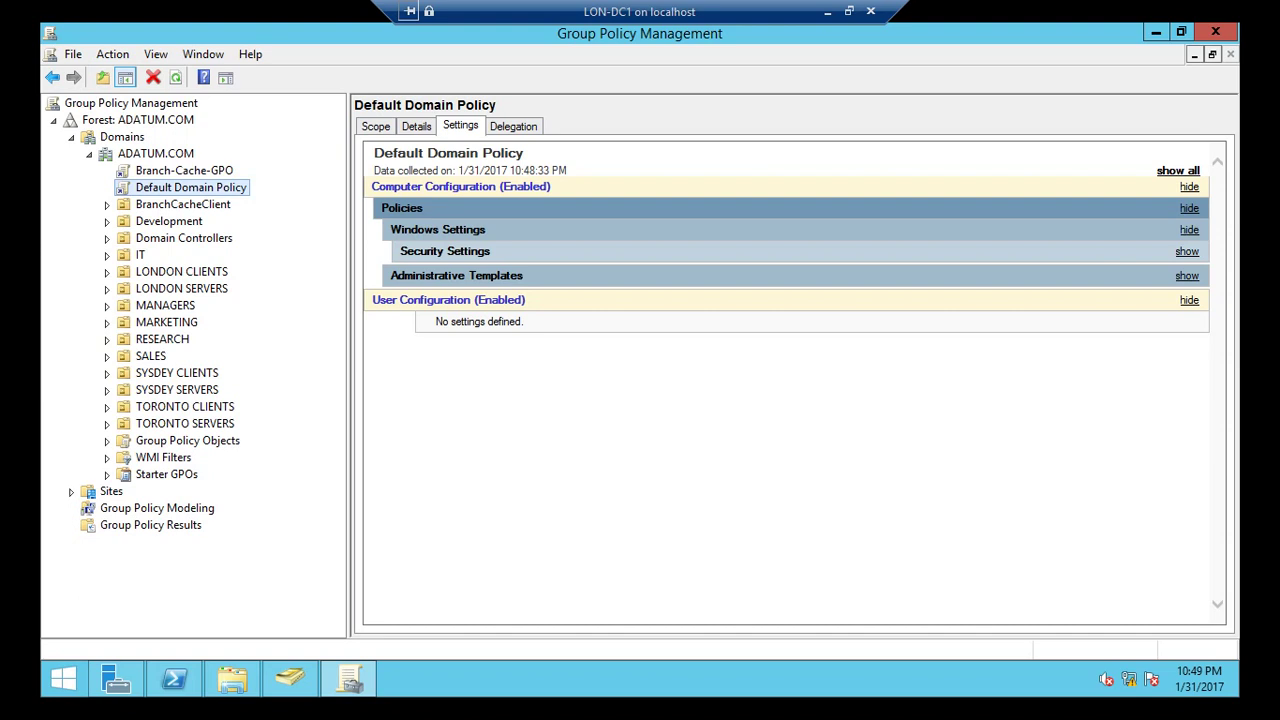
Refresh the ADATUM.COM domain view and reselect Branch-Cache-GPO.
left_click(184, 170)
key("Return")
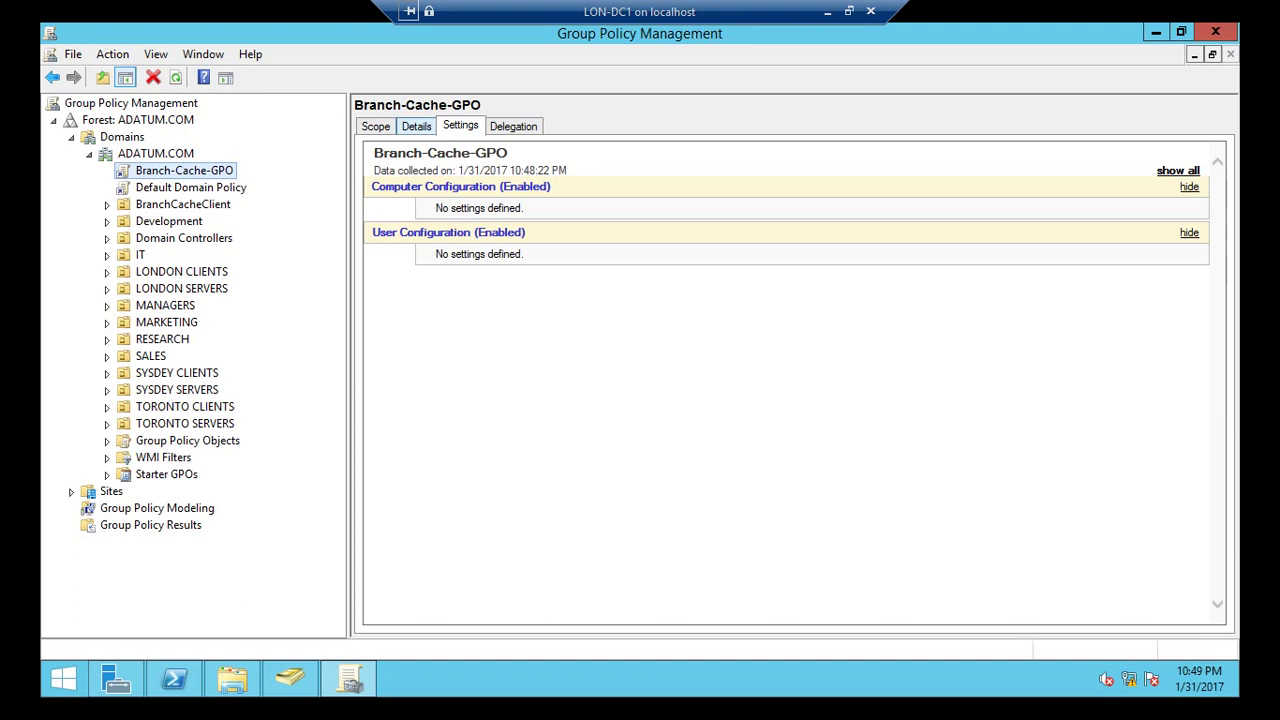
key("Left")
key("Left")
left_click(150, 153)
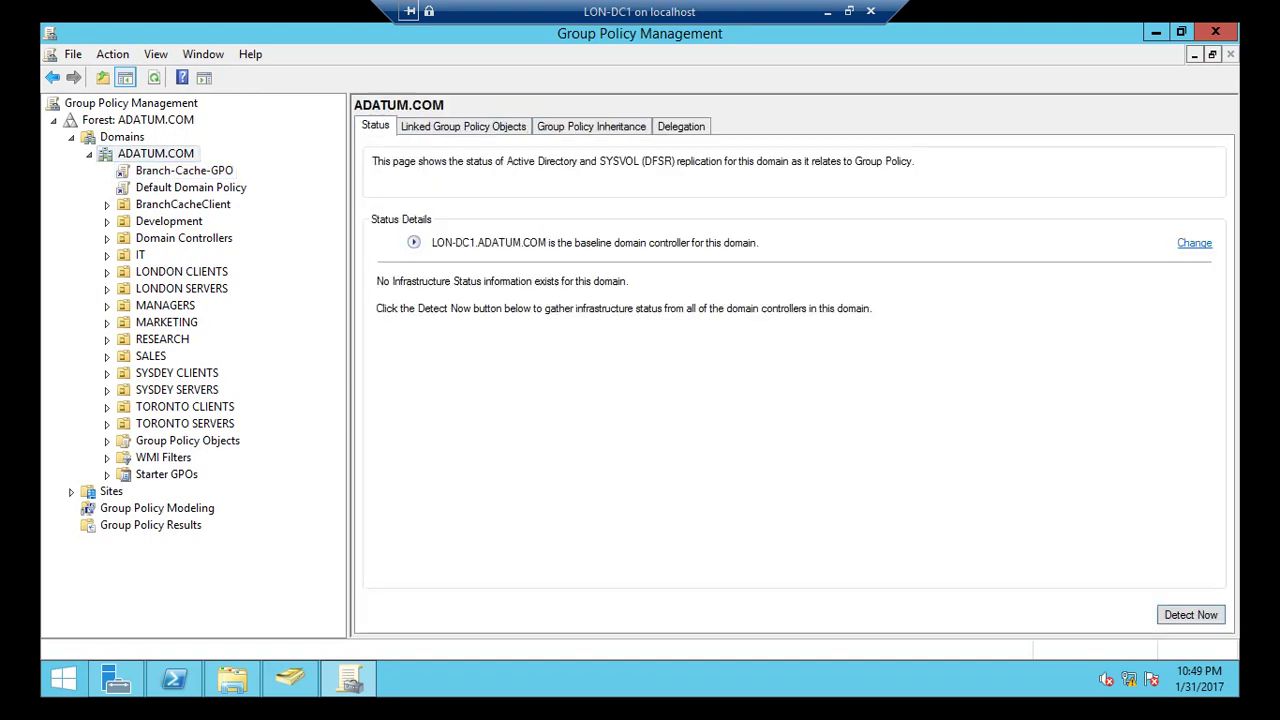
right_click(157, 151)
key("Return")
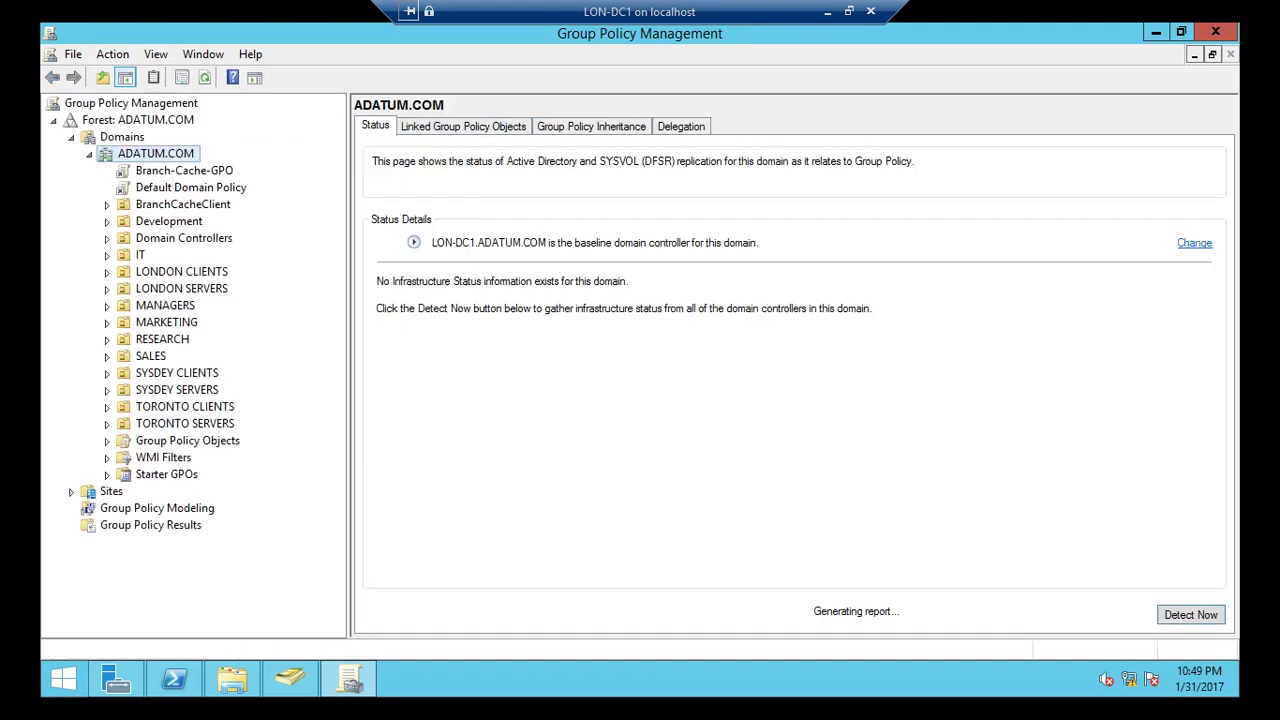
key("Down")
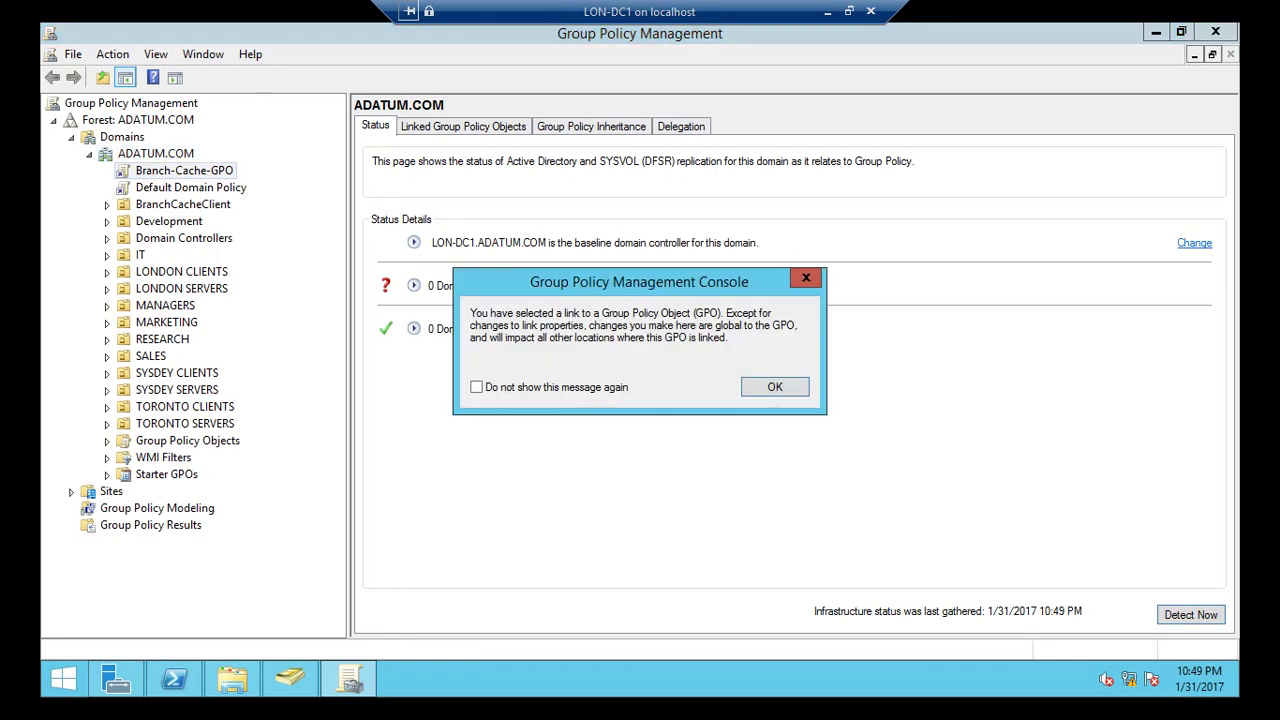
key("Return")
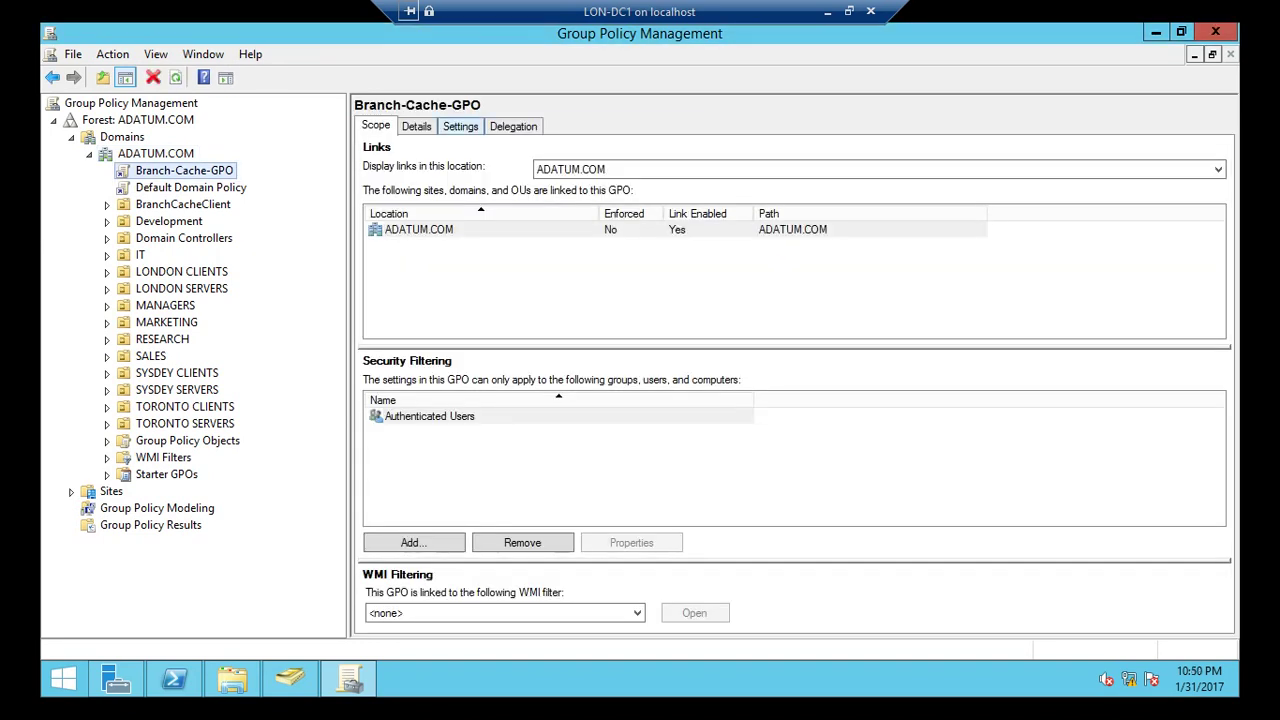
Expand Administrative Templates and Network/BranchCache in Branch-Cache-GPO's Settings report.
key("ctrl+Tab")
key("ctrl+Tab")
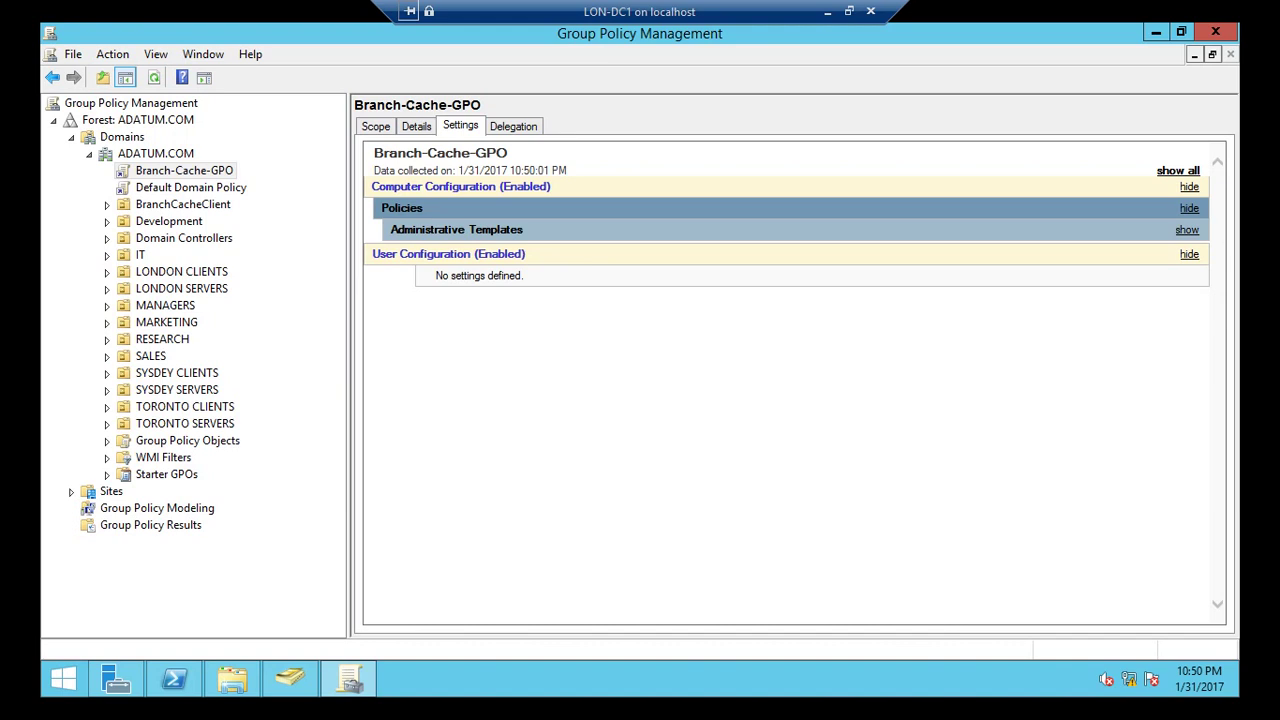
key("Return")
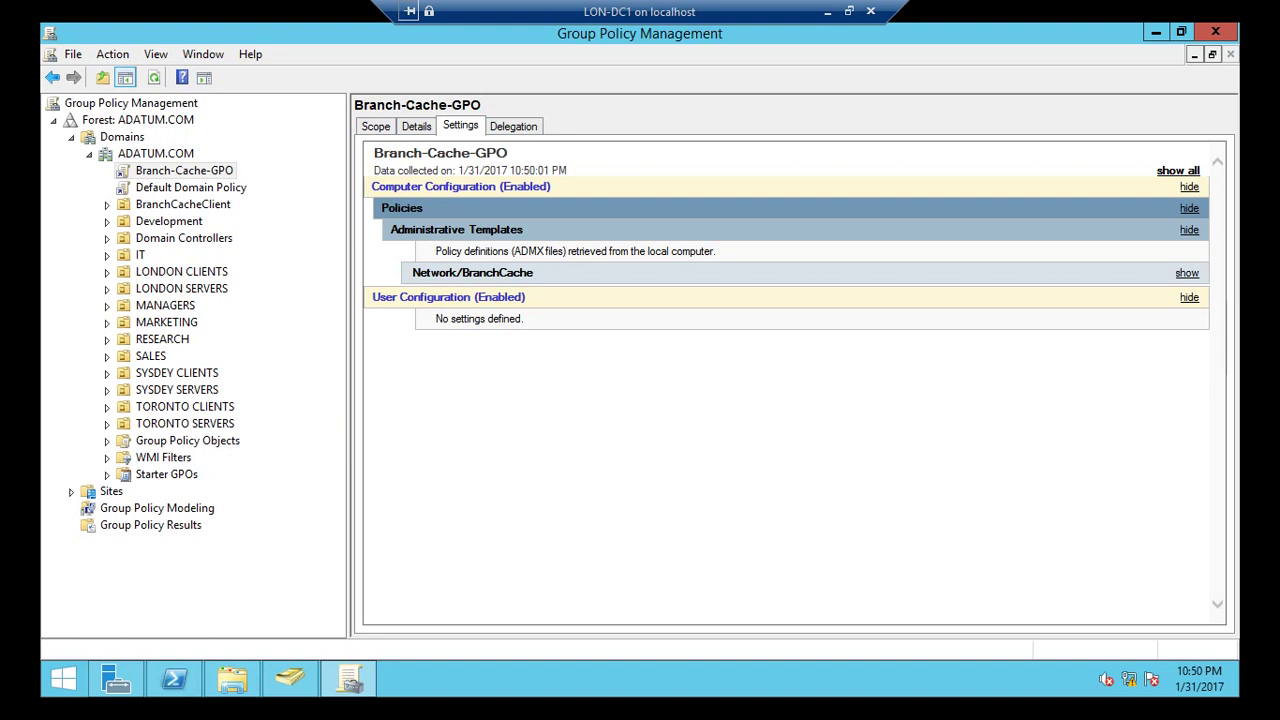
key("Tab")
key("Return")
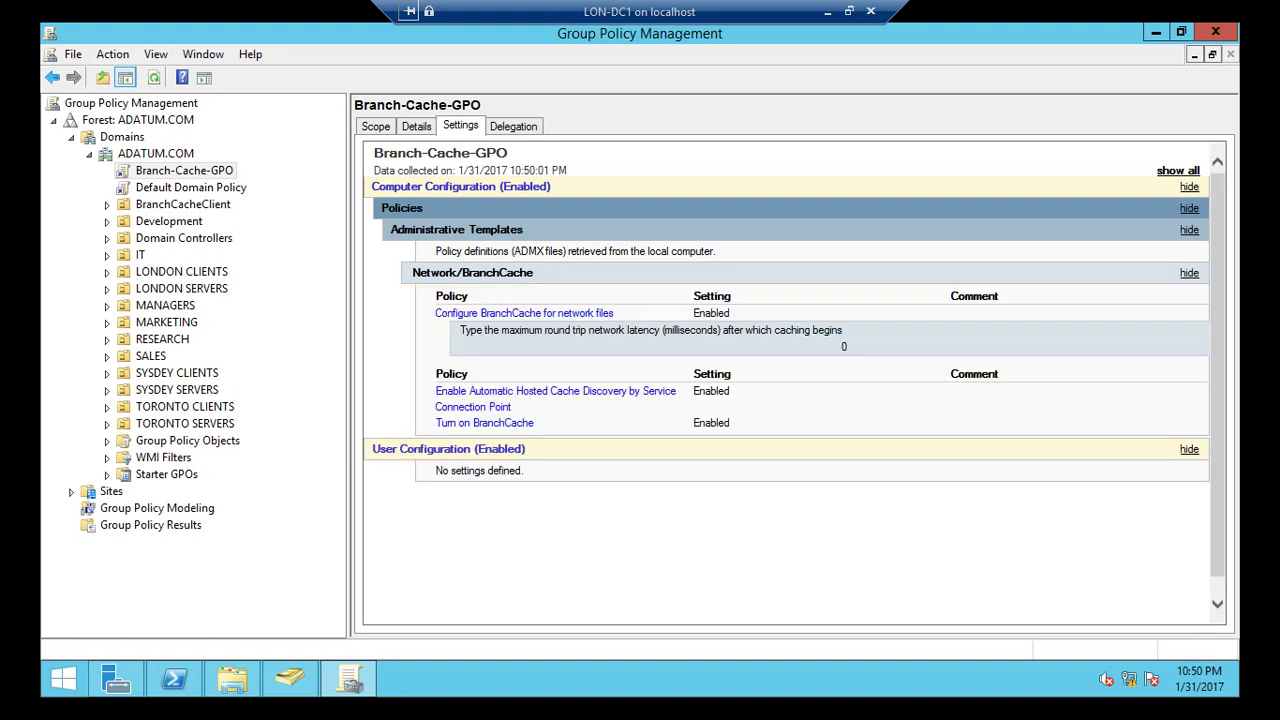
Connect back to LON-CL2 and run gpupdate /force in the Command Prompt.
left_click(827, 11)
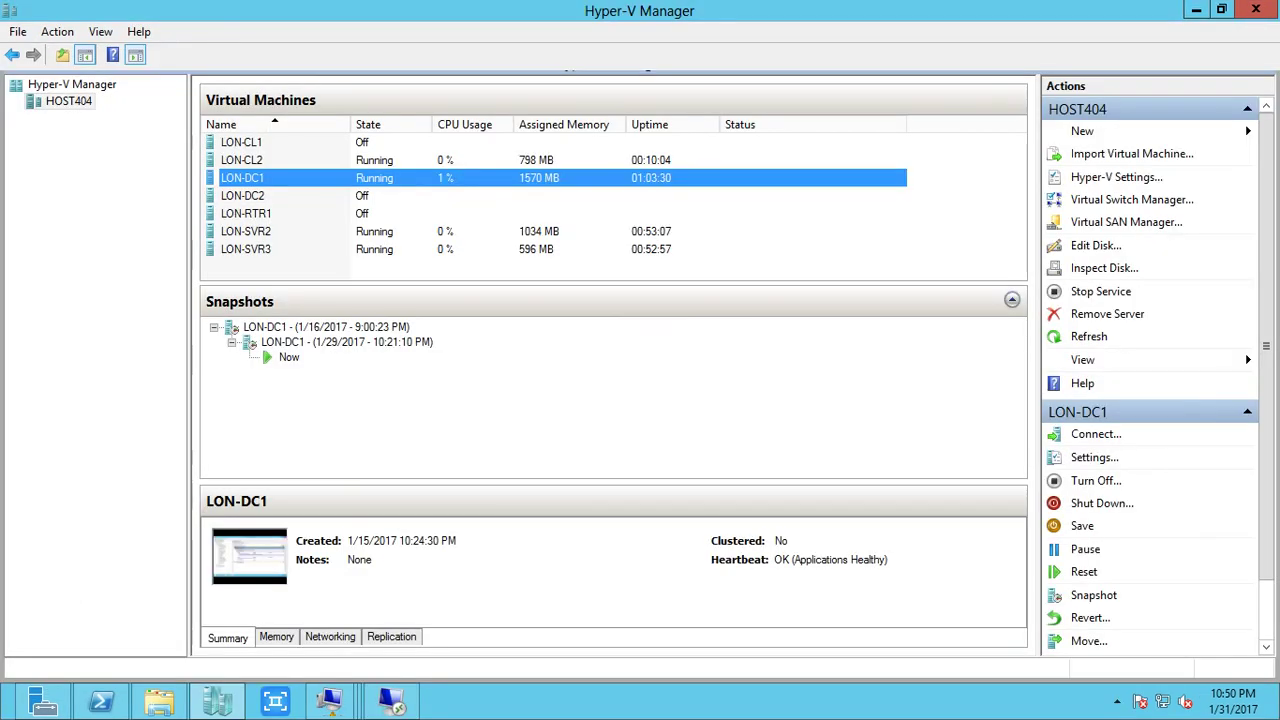
right_click(295, 160)
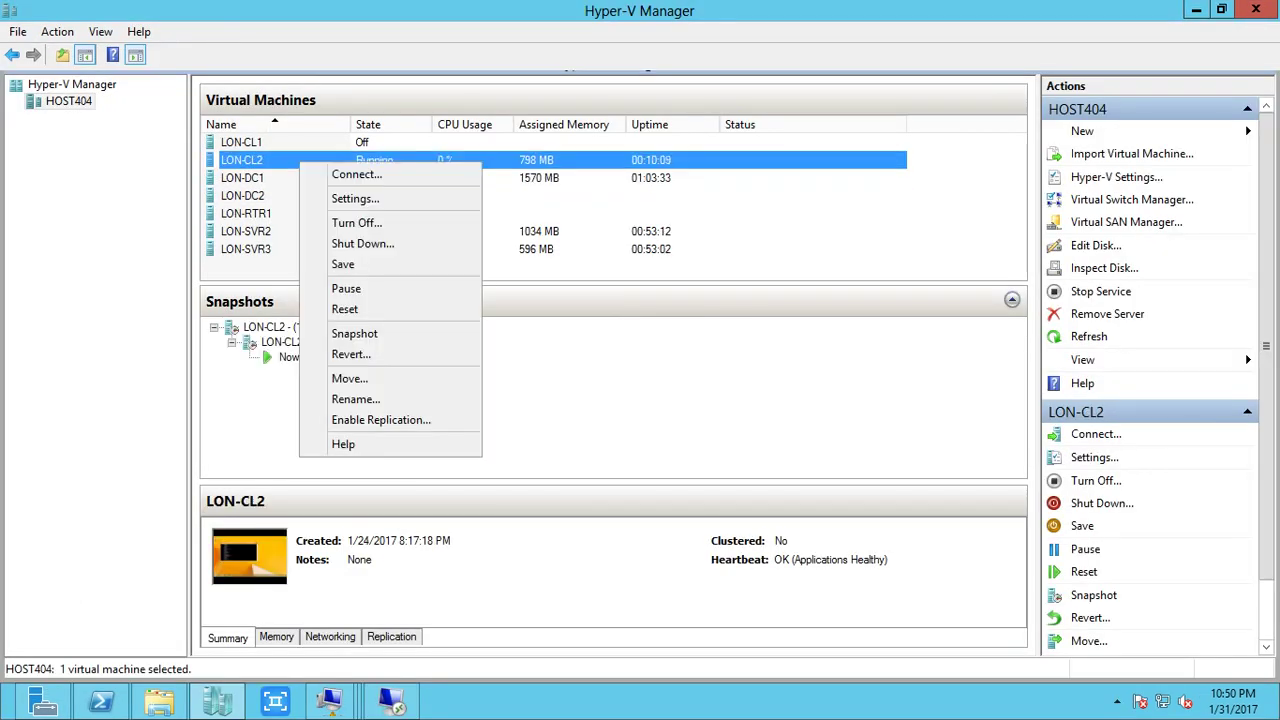
left_click(325, 173)
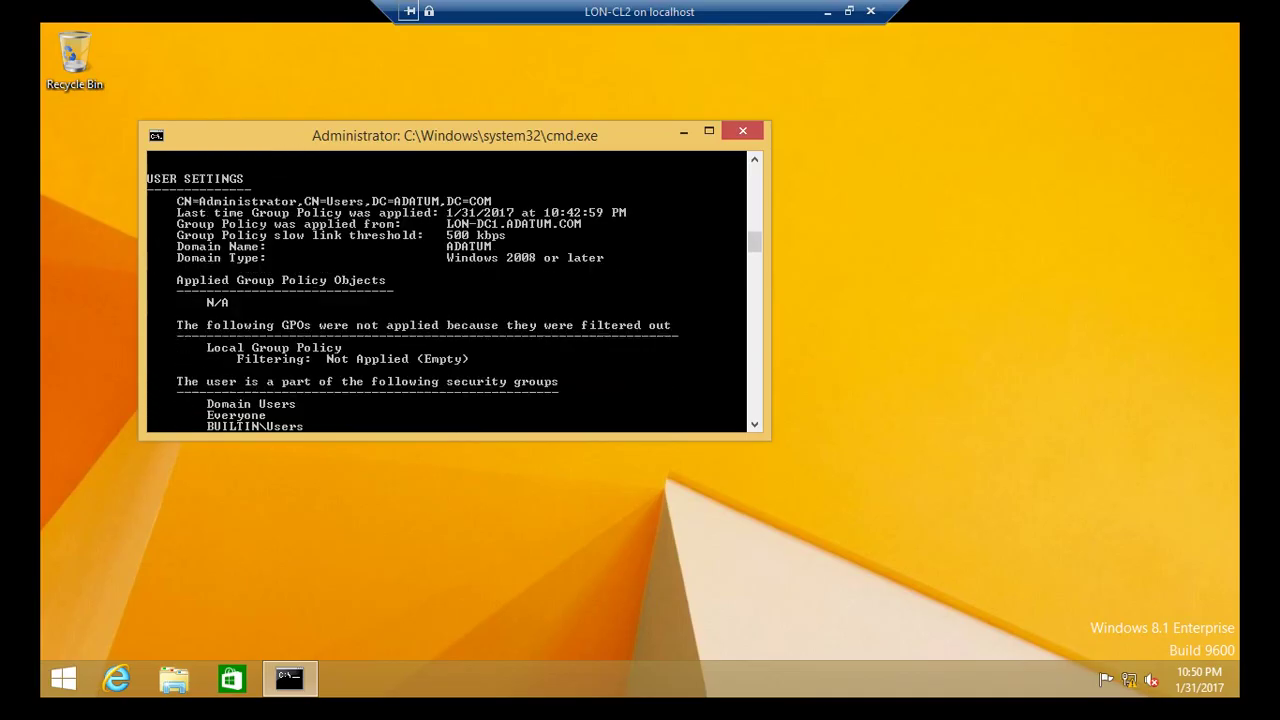
scroll(447, 291, "down", 1)
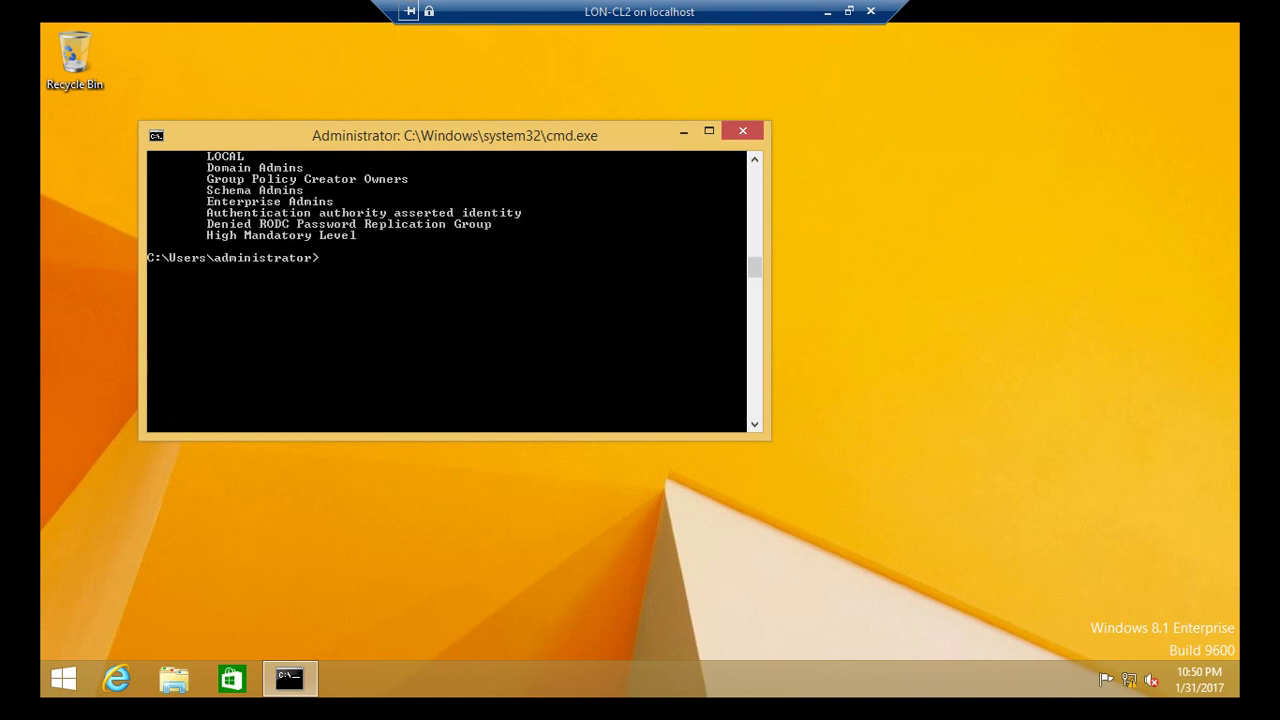
type("gpupdate /force")
key("Return")
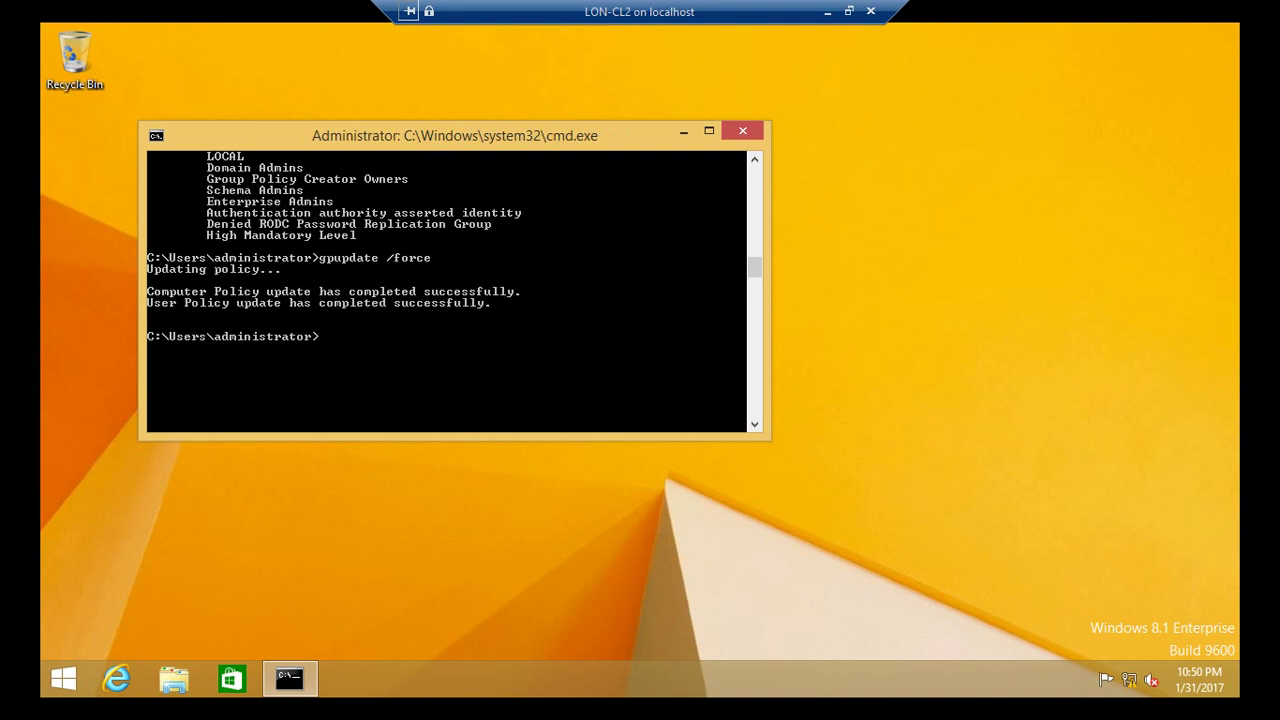
Run gpresult /r and confirm Branch-Cache-GPO appears under the computer's Applied Group Policy Objects.
type("gpresult /r")
key("Return")
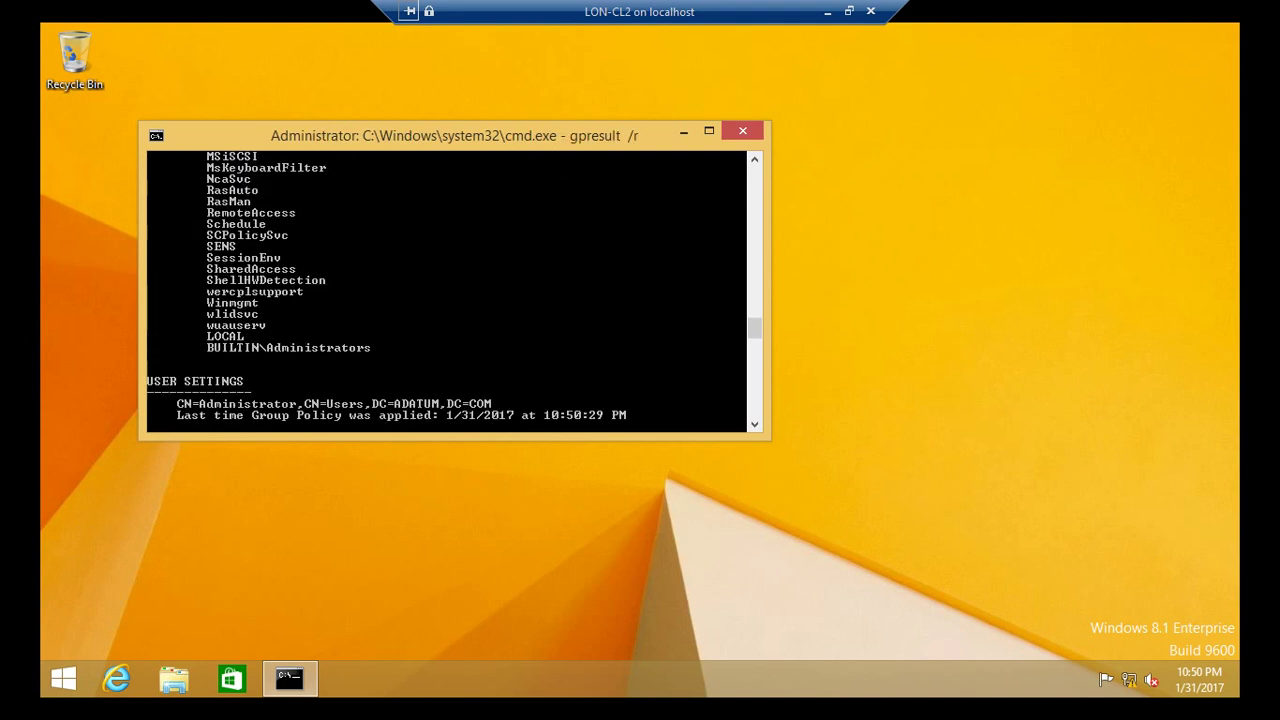
scroll(446, 290, "up", 15)
scroll(446, 290, "up", 15)
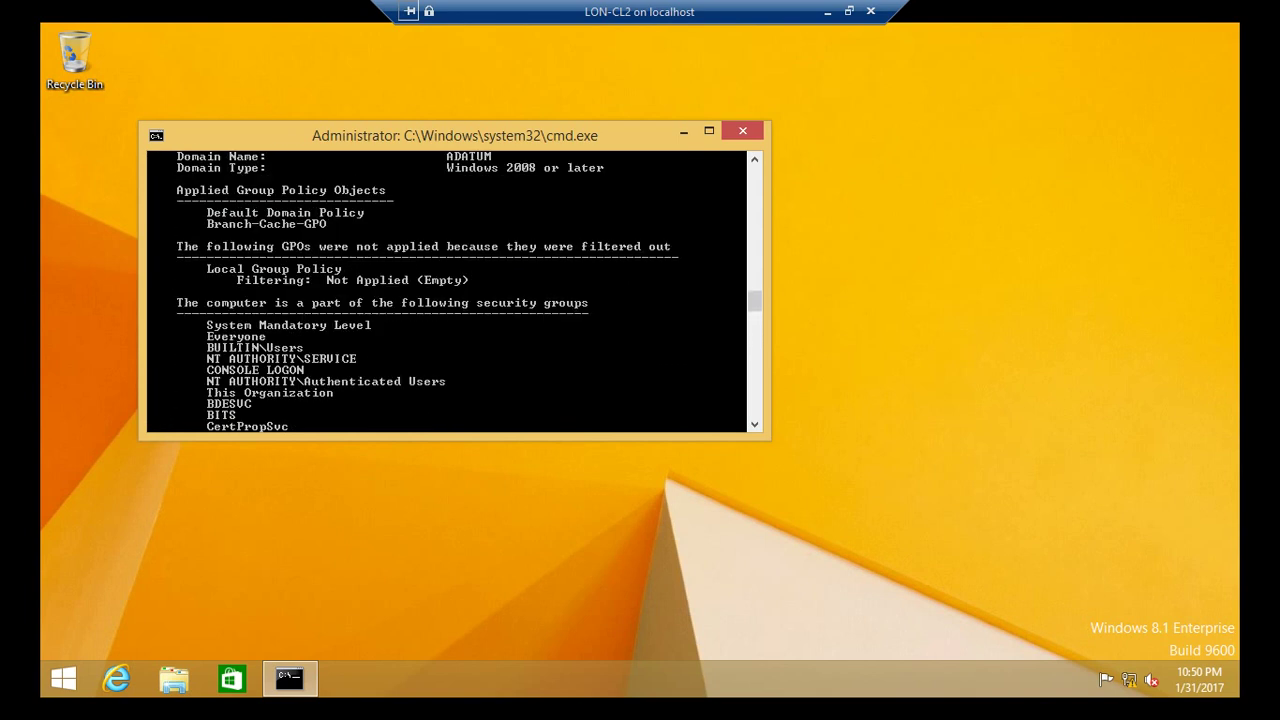
scroll(446, 290, "up", 2)
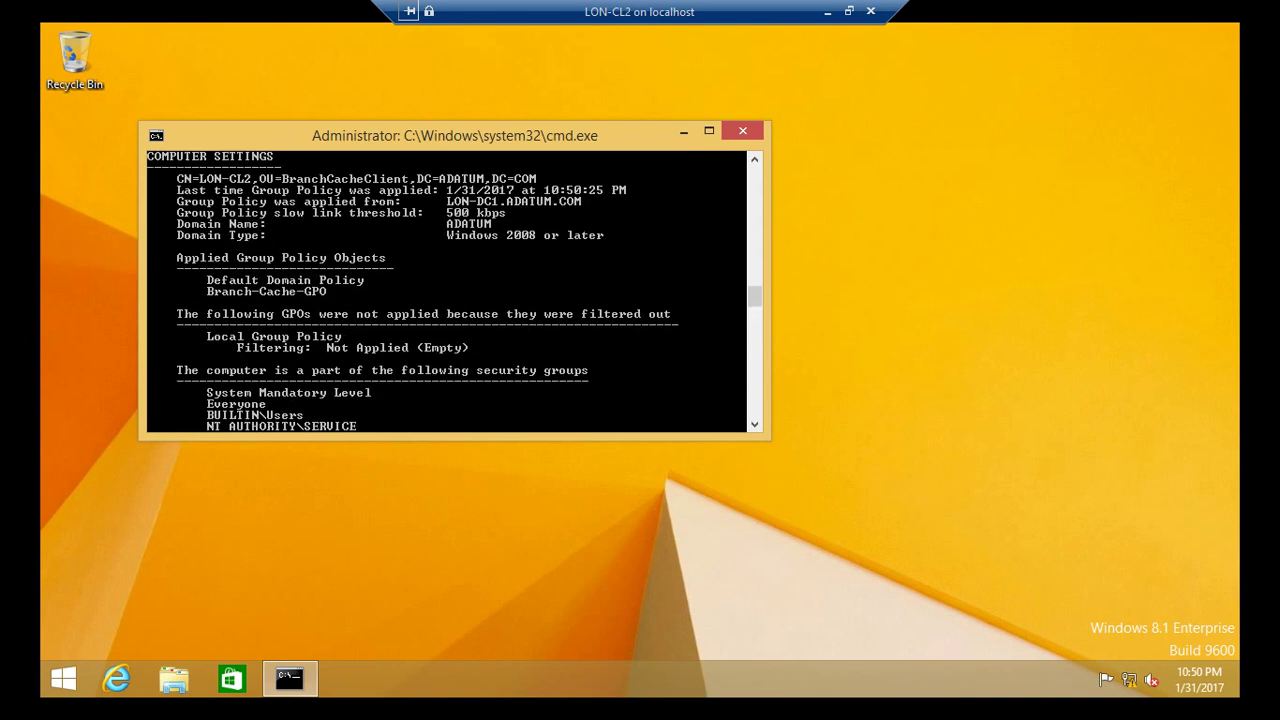
left_click(848, 11)
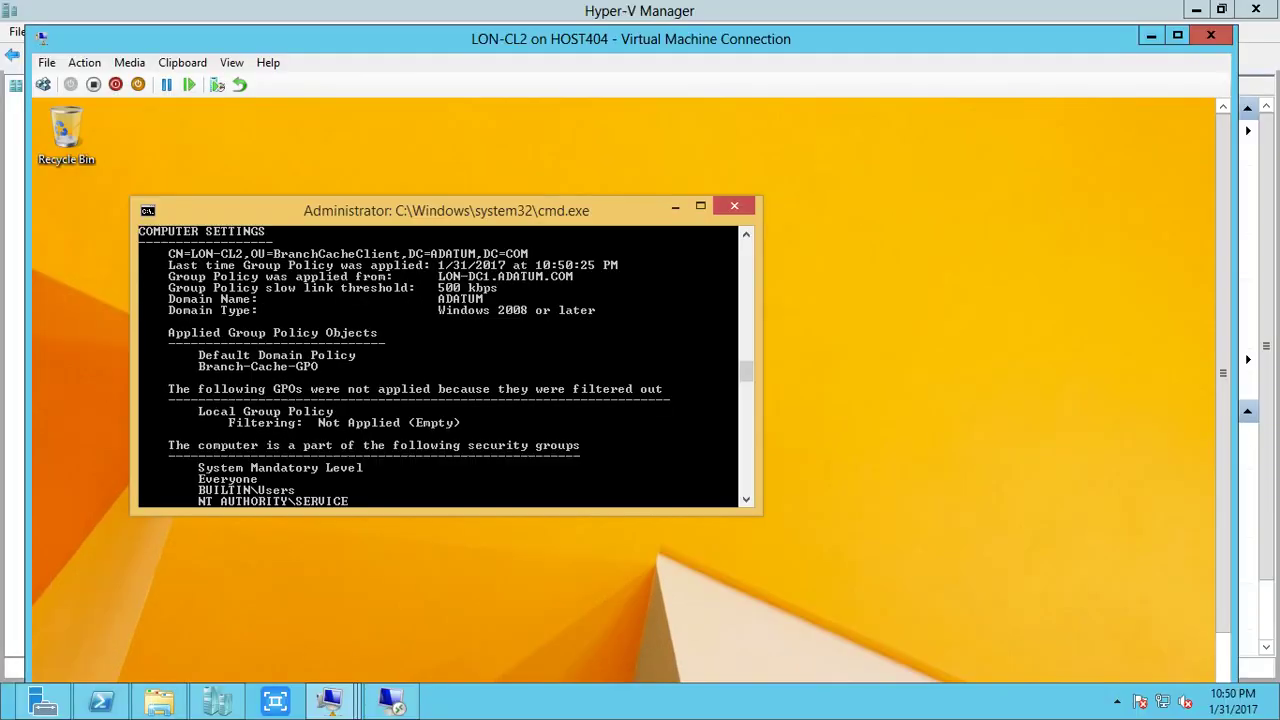